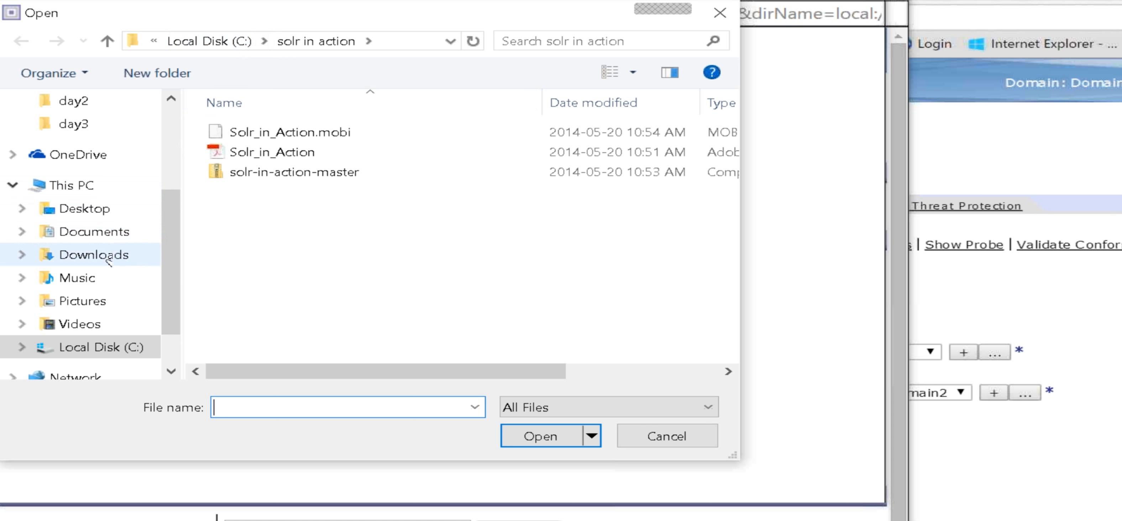
# Upload dynamicbackend.xsl from Downloads/datapower/xslt to the local:/// directory and return to the action configuration
pyautogui.click(119, 253)
pyautogui.doubleClick(292, 153)
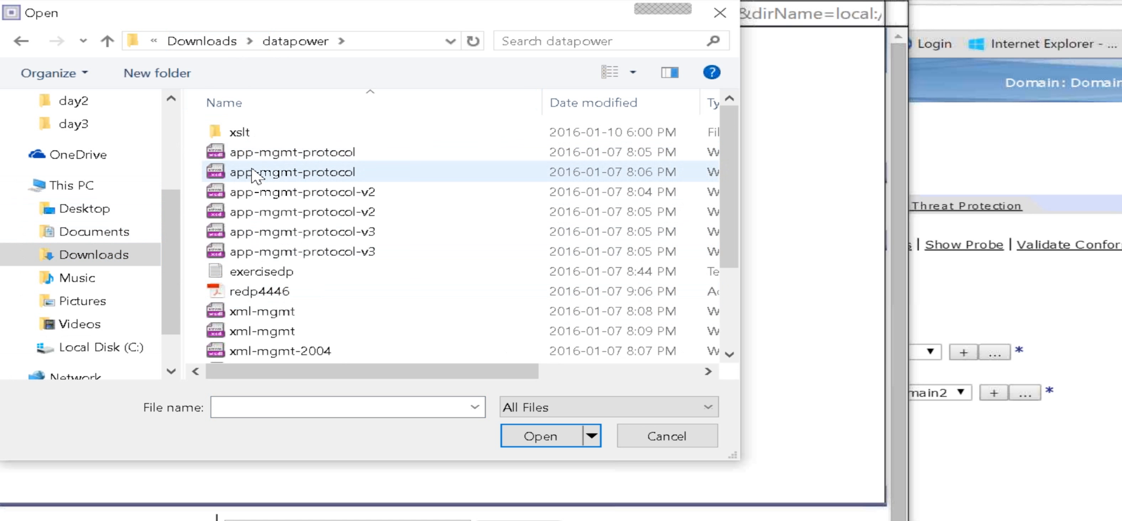
pyautogui.doubleClick(253, 132)
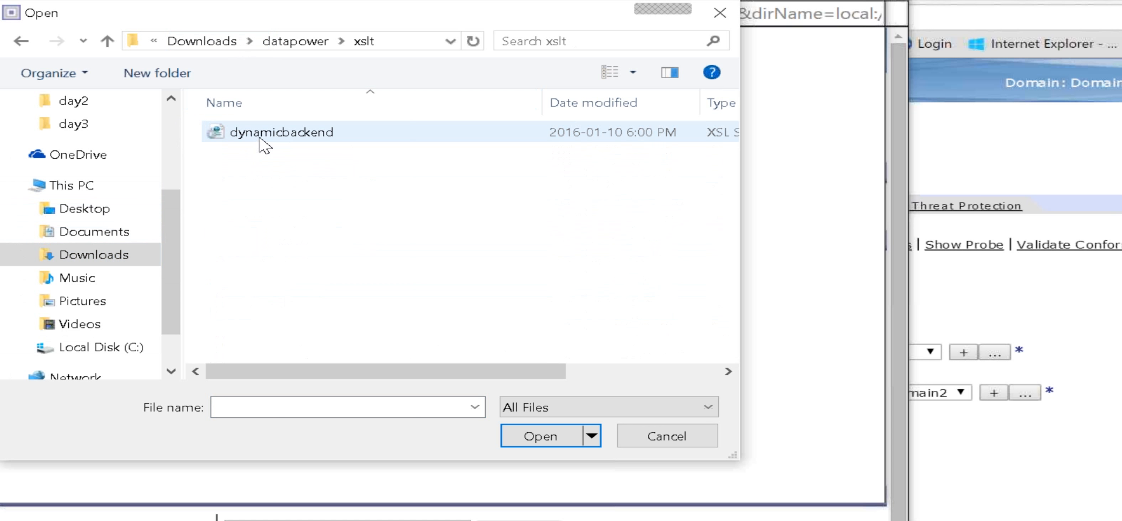
pyautogui.click(260, 136)
pyautogui.click(541, 437)
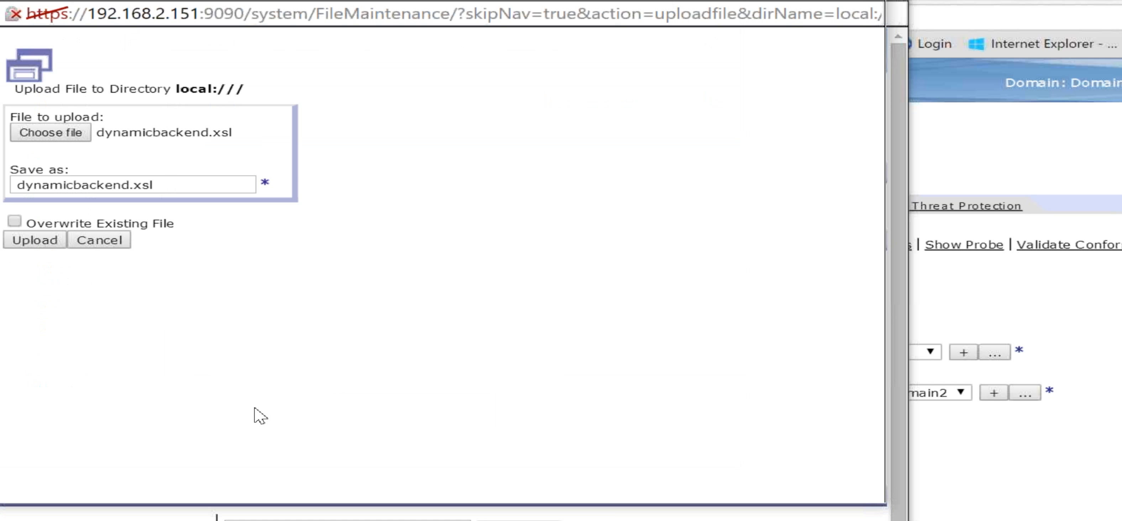
pyautogui.click(37, 241)
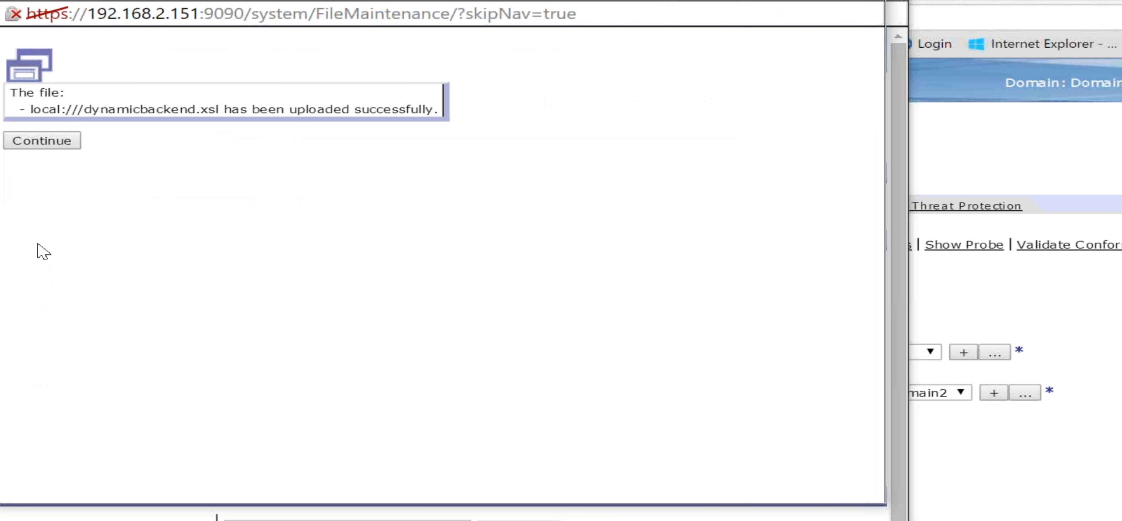
pyautogui.click(46, 143)
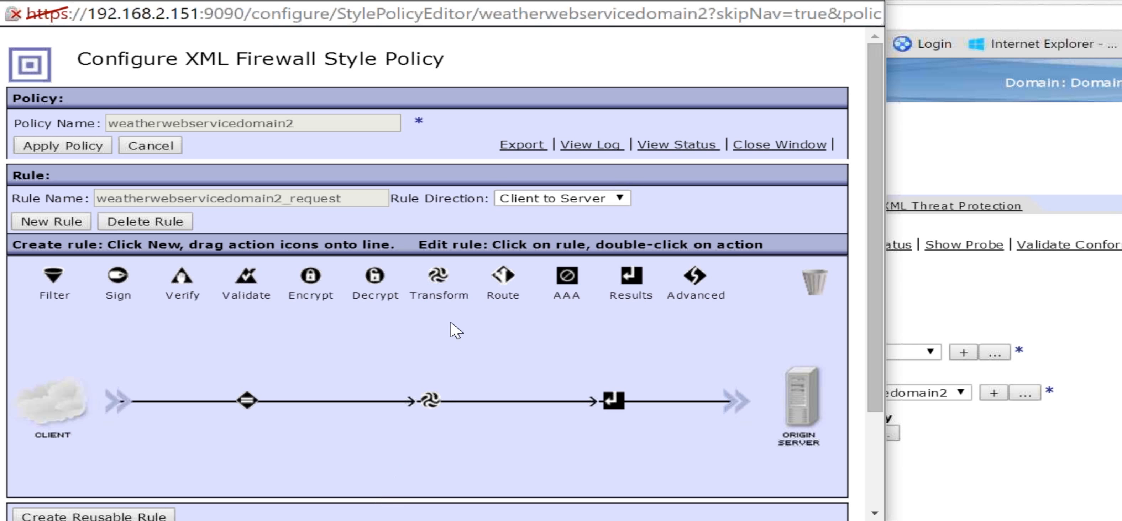
# Add an Advanced action between Transform and Results in the request rule and make it a Route (Using Variable) action
pyautogui.moveTo(698, 286); pyautogui.dragTo(518, 404)
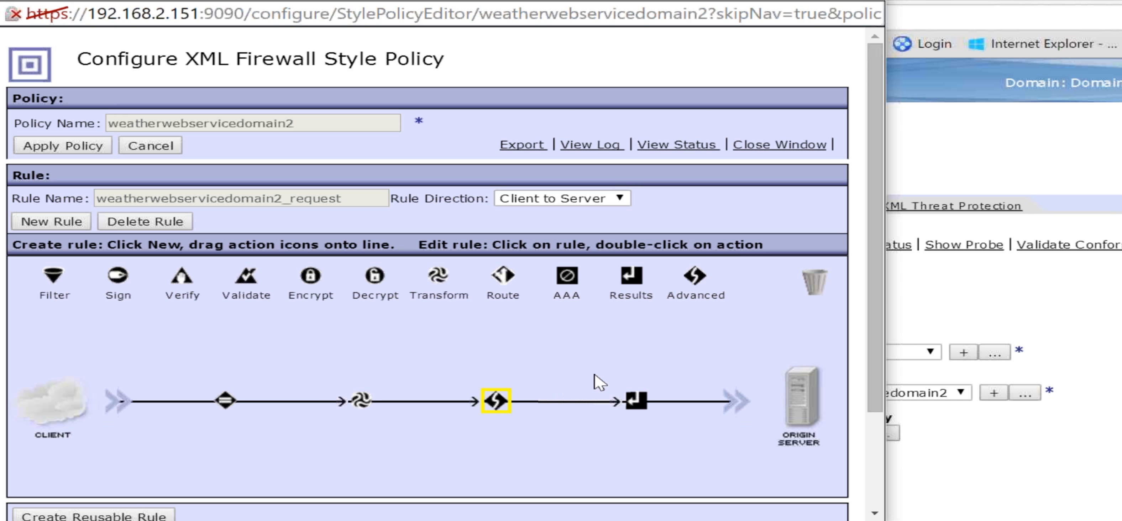
pyautogui.doubleClick(498, 403)
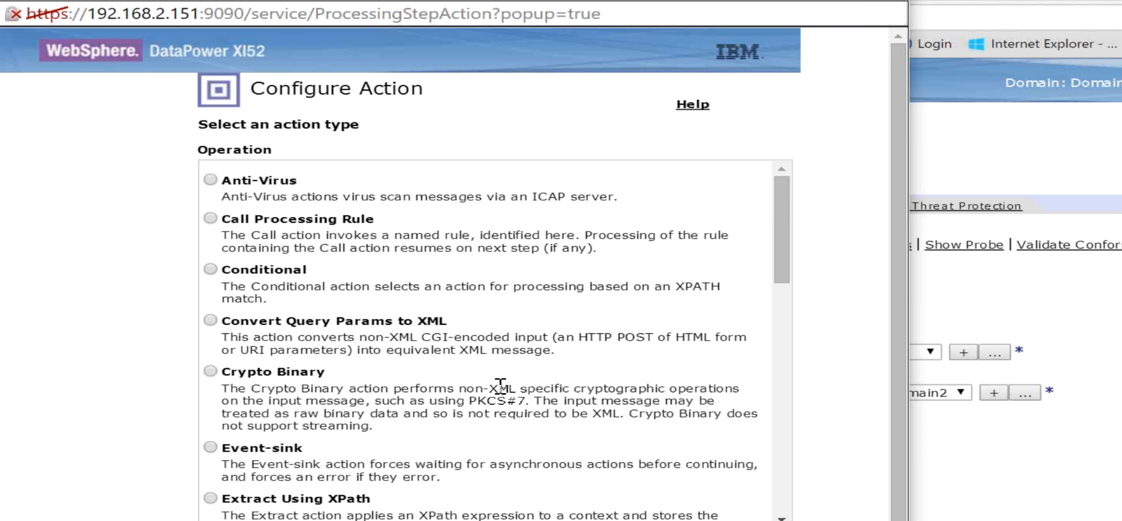
pyautogui.scroll(-2, 375, 494)
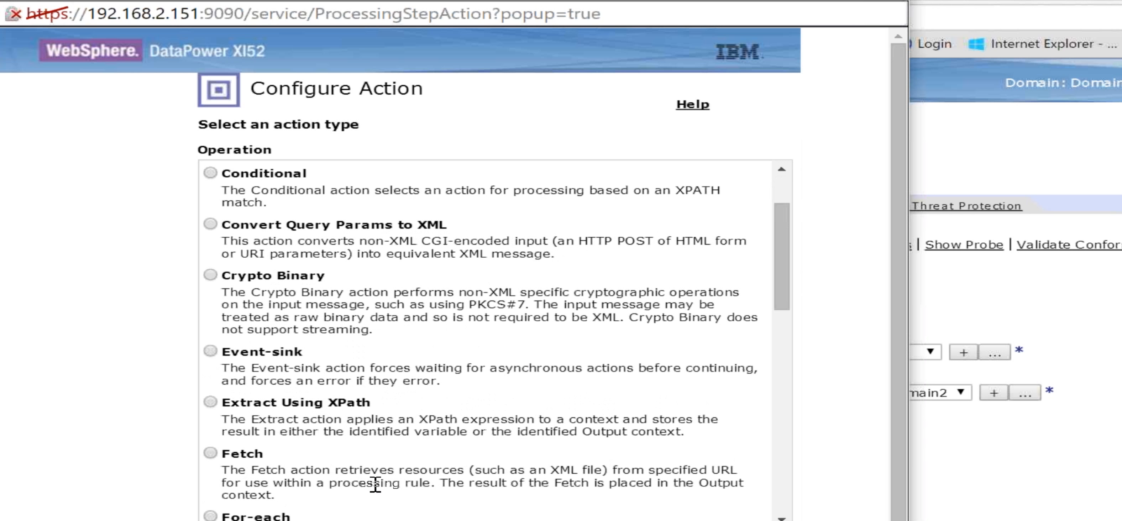
pyautogui.scroll(-2, 375, 484)
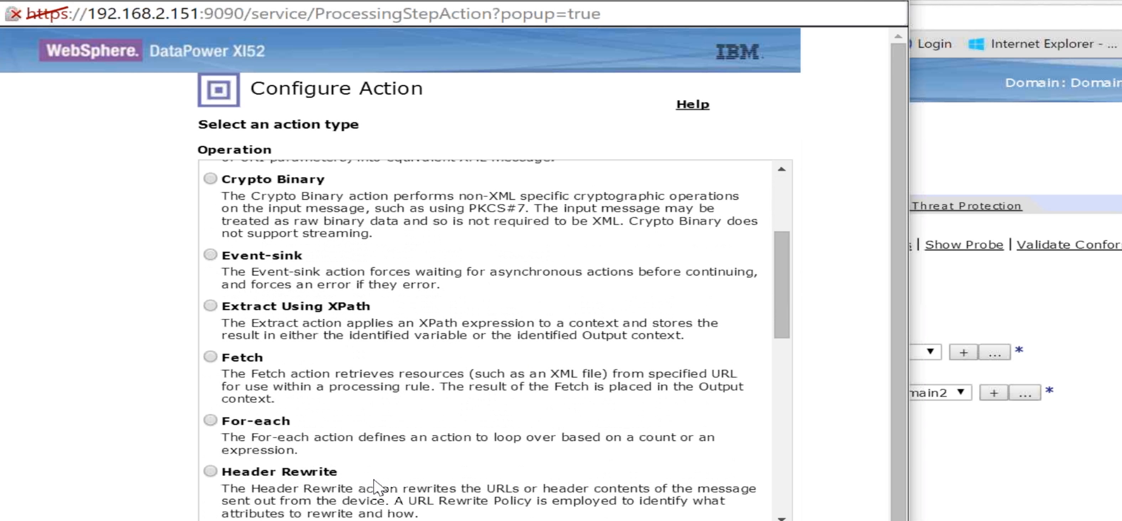
pyautogui.scroll(-6, 375, 484)
pyautogui.scroll(-2, 343, 479)
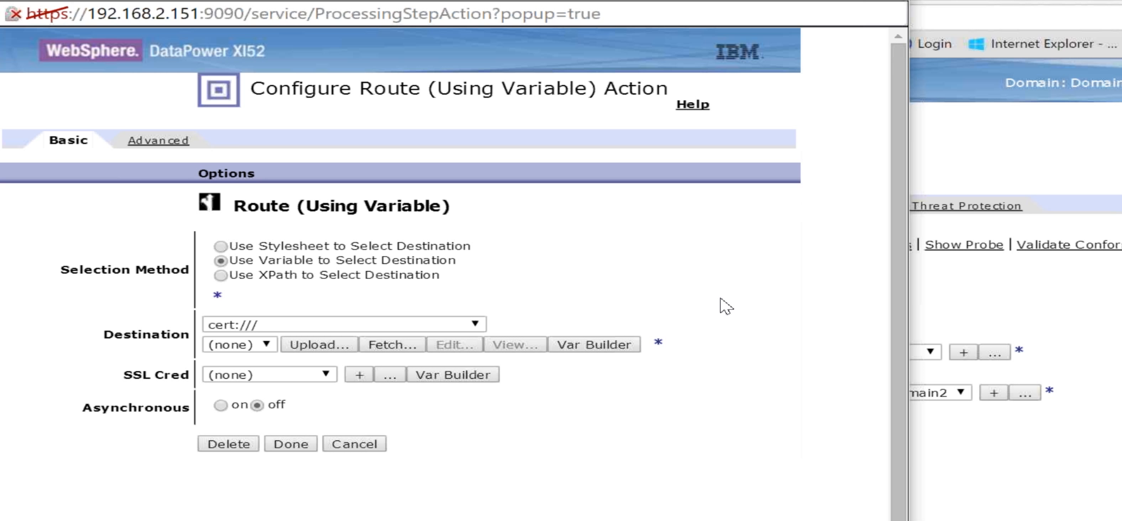
# Set the Route action's destination prefix to var:// and open the Var Builder at the custom variable's context
pyautogui.click(474, 324)
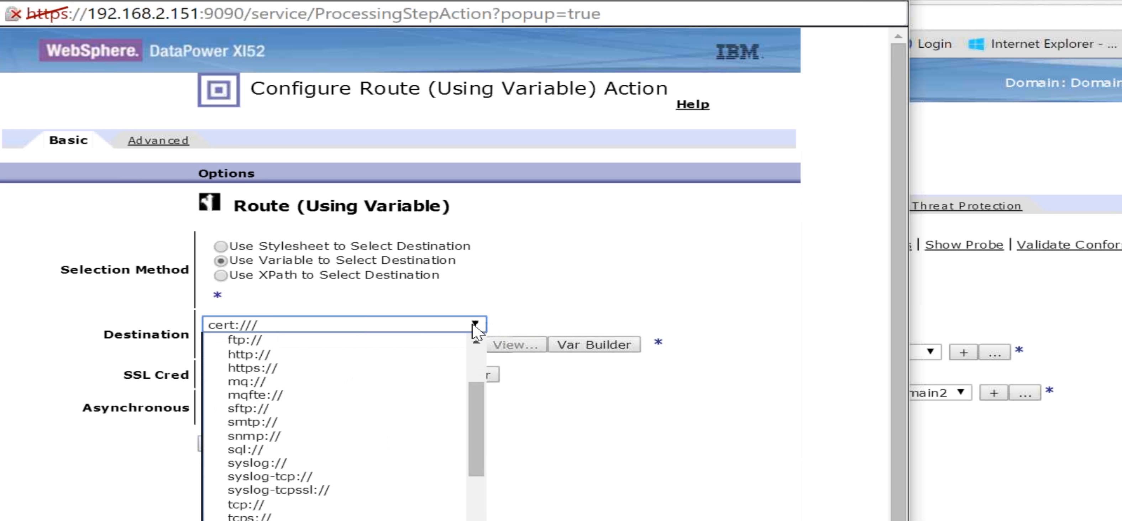
pyautogui.scroll(-10, 475, 431)
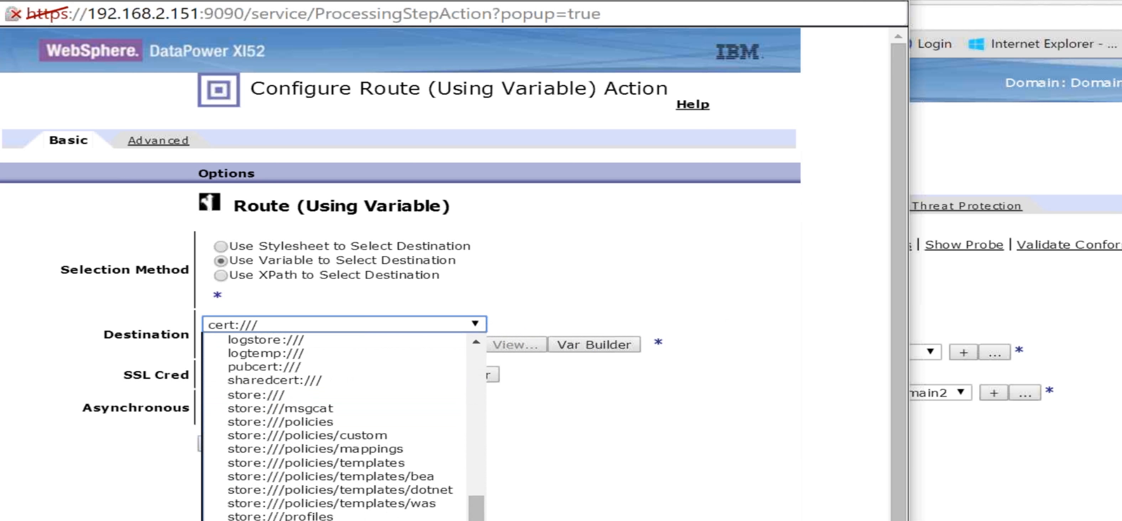
pyautogui.click(278, 519)
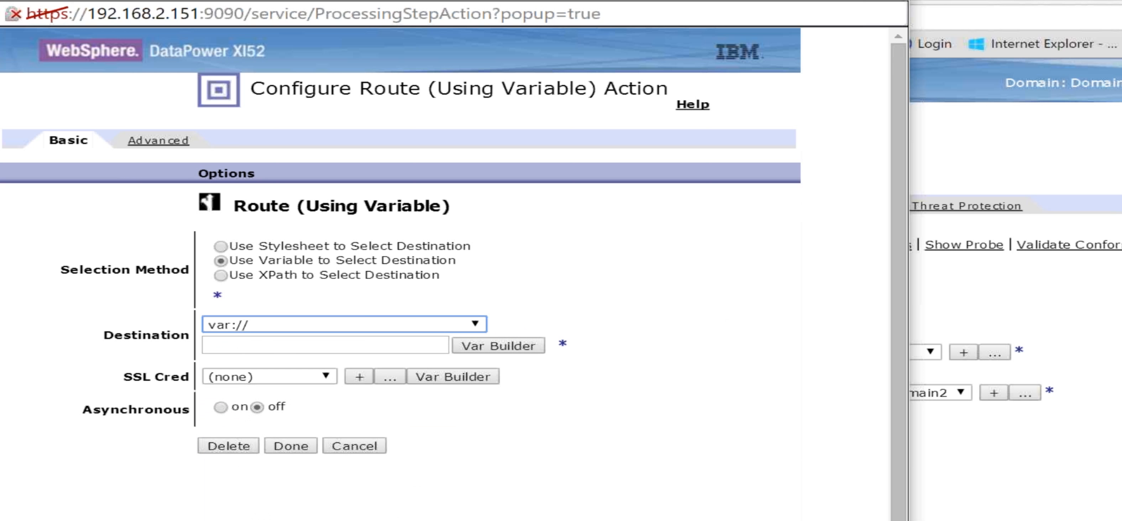
pyautogui.click(507, 348)
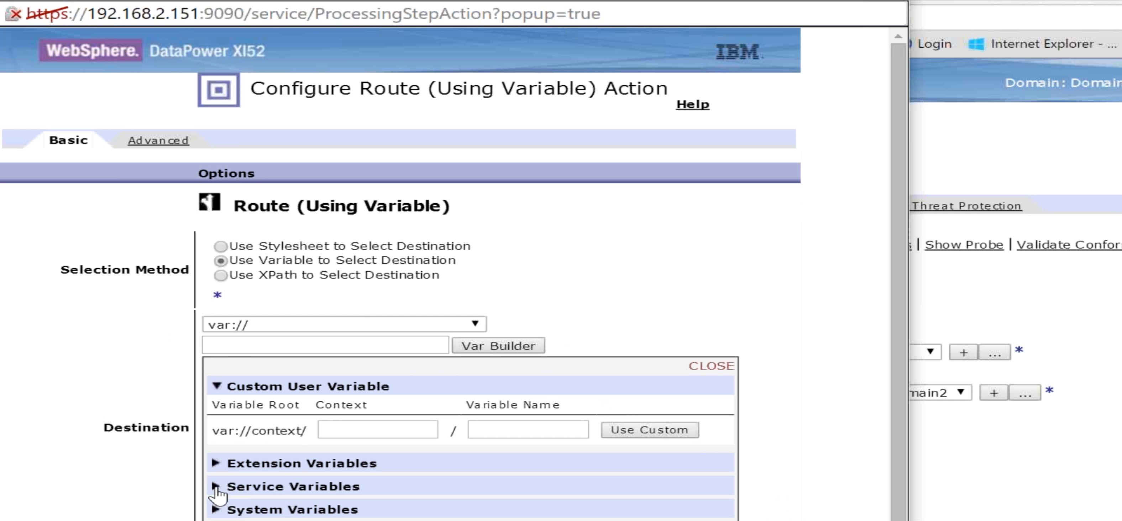
pyautogui.click(351, 431)
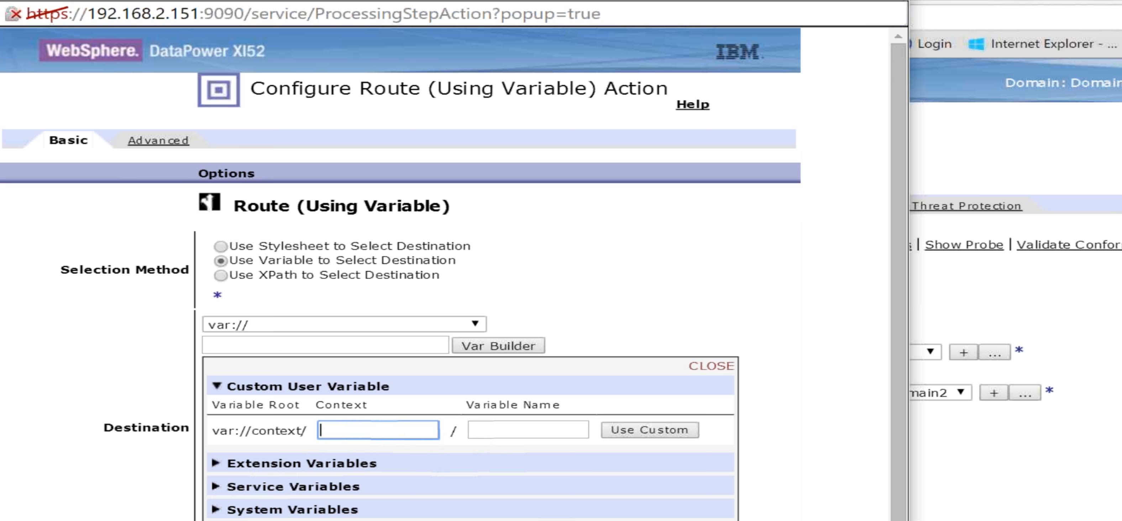
# Copy //service/backend/url from the dp:set-variable line in Notepad++, and return to the Route action's configuration window in the browser
pyautogui.hotkey('alt', 'Tab')
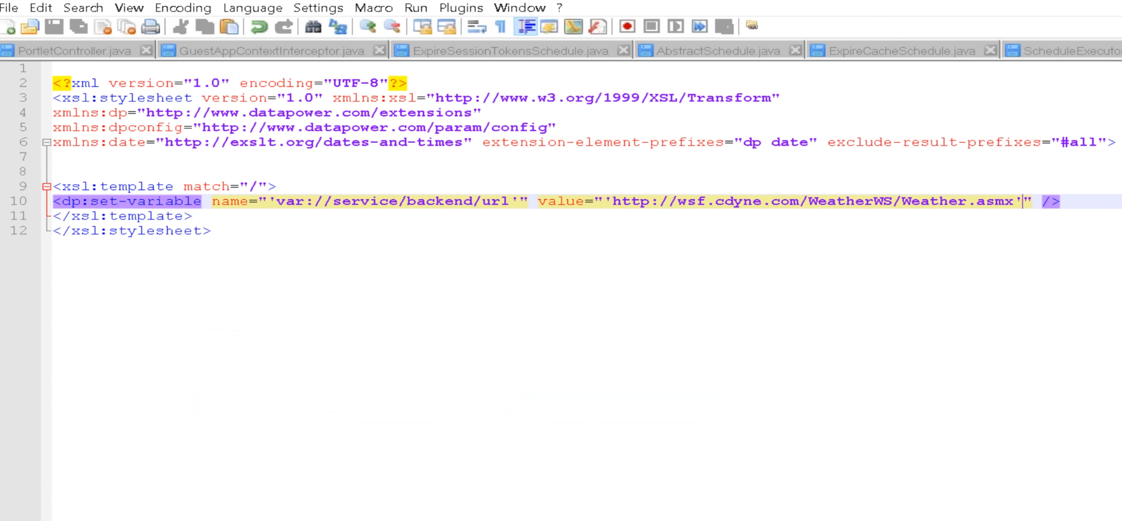
pyautogui.moveTo(770, 520)
pyautogui.moveTo(315, 203); pyautogui.dragTo(510, 201)
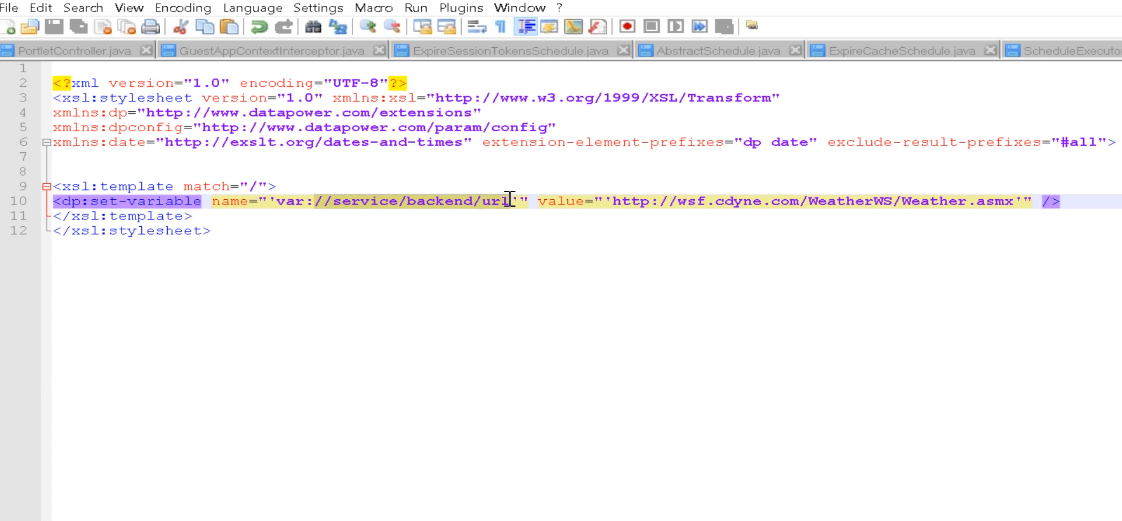
pyautogui.rightClick(435, 203)
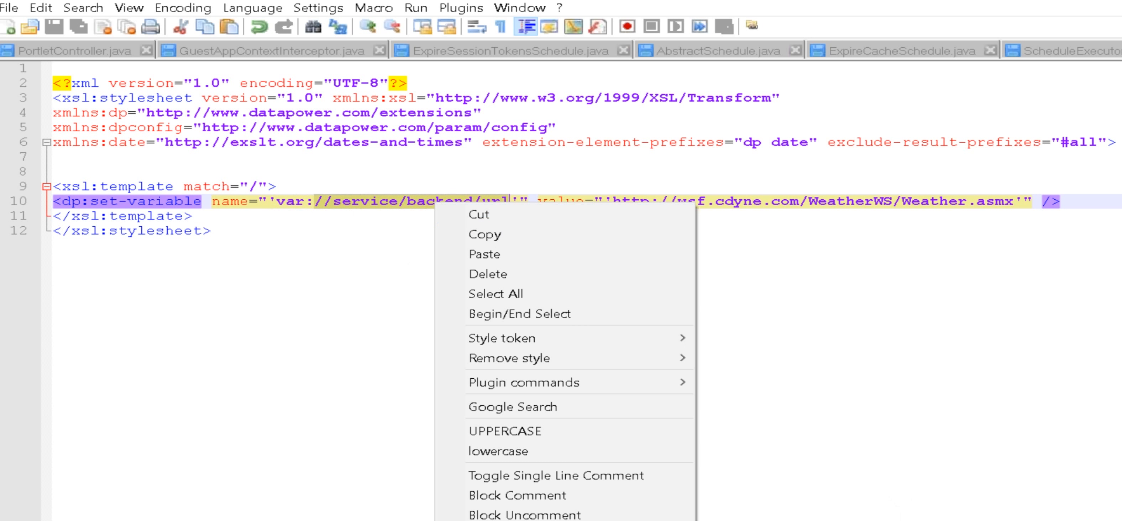
pyautogui.click(508, 236)
pyautogui.click(712, 520)
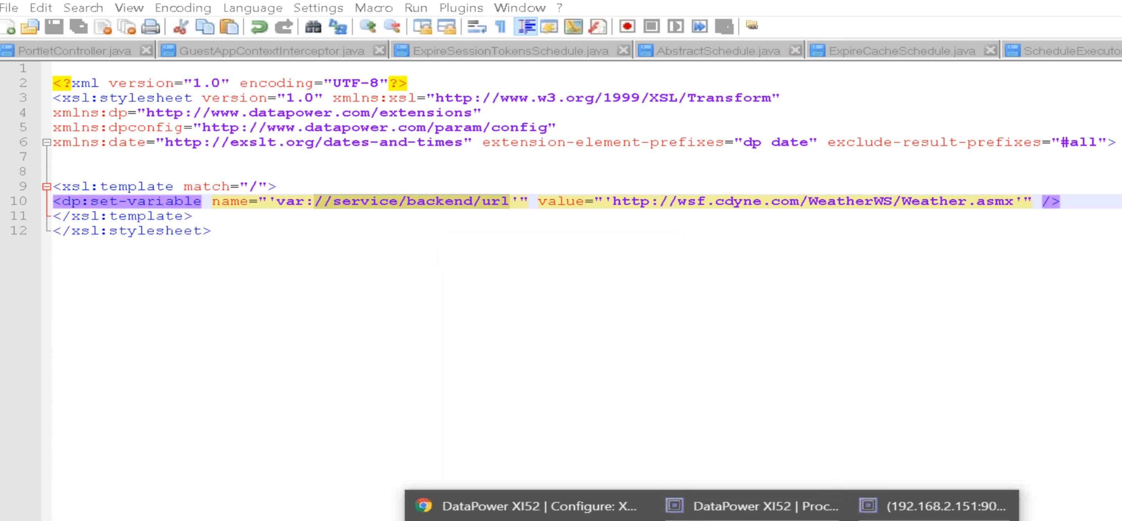
pyautogui.click(740, 506)
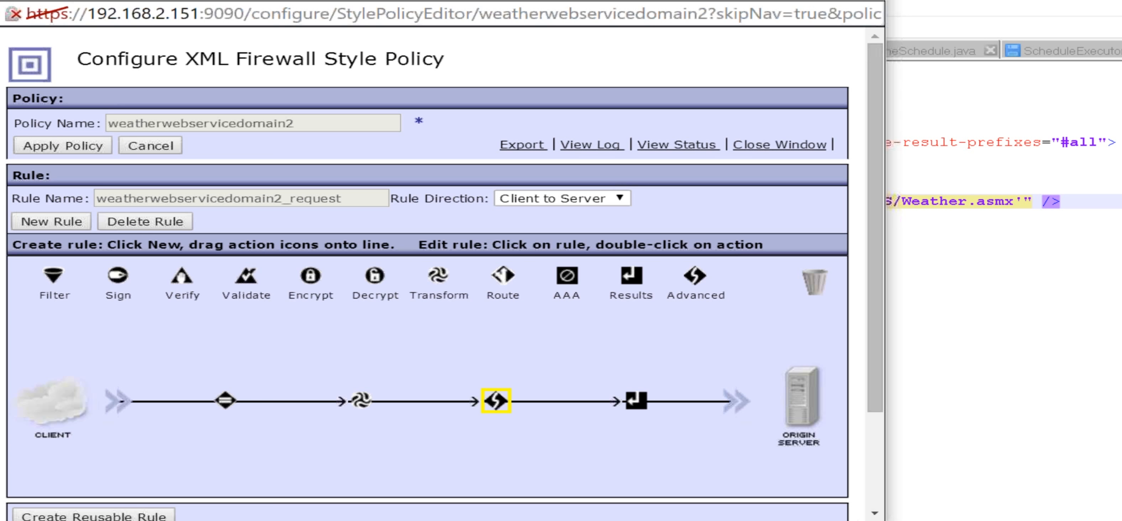
pyautogui.click(584, 505)
pyautogui.click(349, 433)
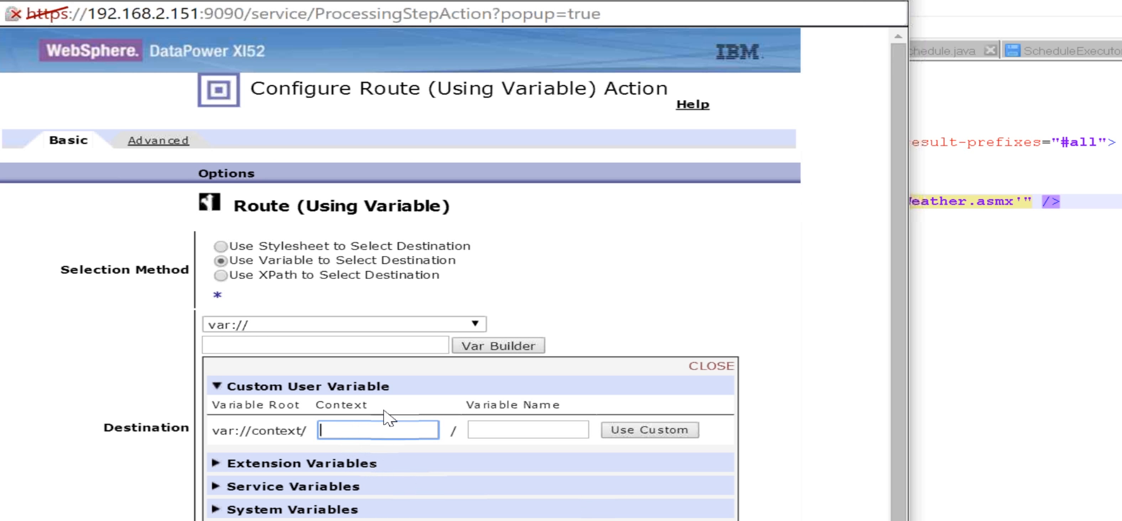
pyautogui.hotkey('ctrl', 'v')
pyautogui.press('BackSpace')
pyautogui.press('BackSpace')
pyautogui.press('BackSpace')
pyautogui.press('BackSpace')
pyautogui.press('BackSpace')
pyautogui.press('BackSpace')
pyautogui.press('BackSpace')
pyautogui.press('BackSpace')
pyautogui.press('BackSpace')
pyautogui.press('BackSpace')
pyautogui.press('BackSpace')
pyautogui.press('BackSpace')
pyautogui.press('BackSpace')
pyautogui.press('BackSpace')
pyautogui.press('BackSpace')
pyautogui.press('BackSpace')
pyautogui.press('BackSpace')
pyautogui.press('BackSpace')
pyautogui.press('BackSpace')
pyautogui.click(720, 367)
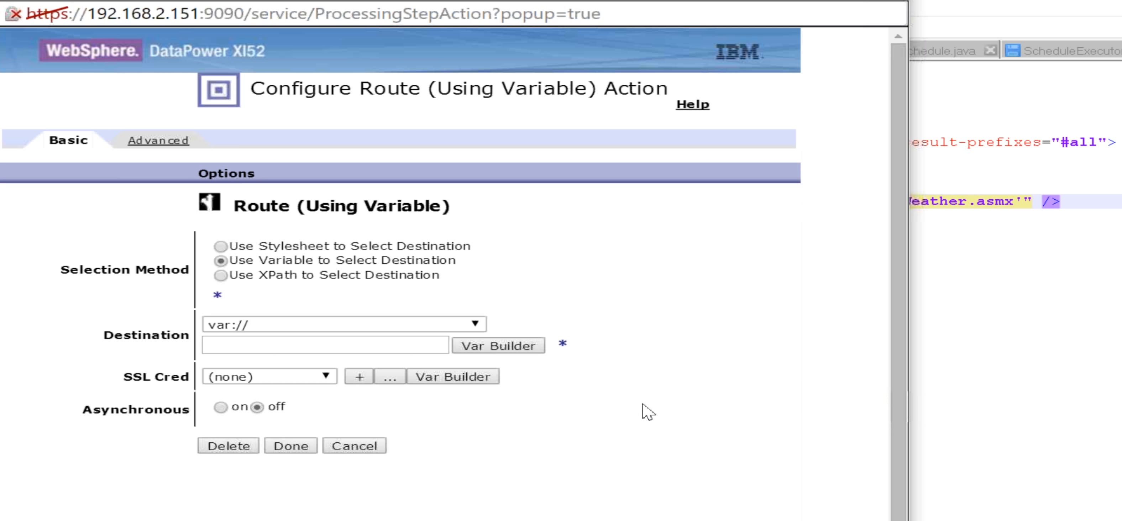
# Paste the copied path as the route destination, remove its leading slashes to leave service/backend/url, and save the Route action
pyautogui.click(268, 345)
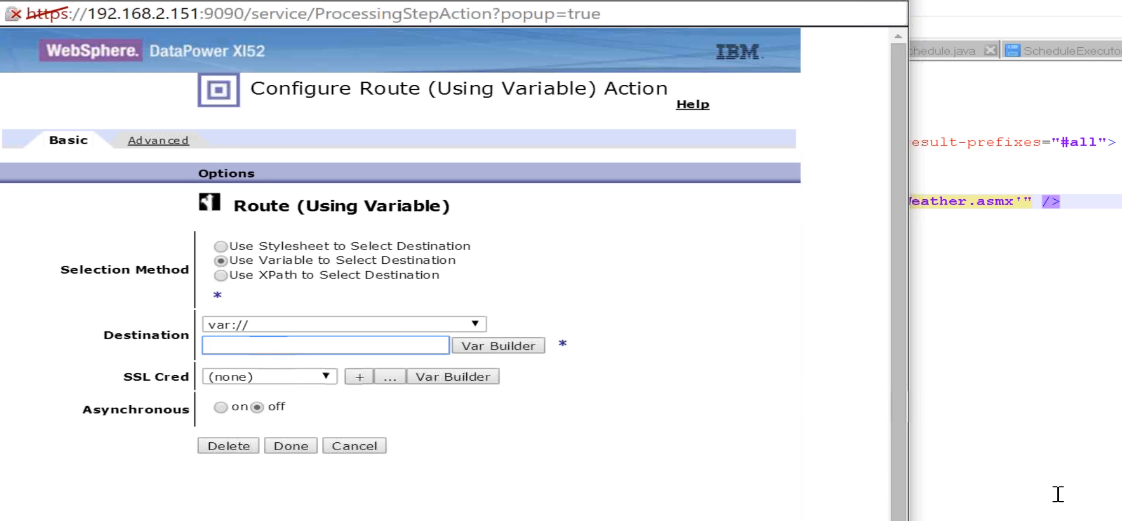
pyautogui.hotkey('ctrl', 'v')
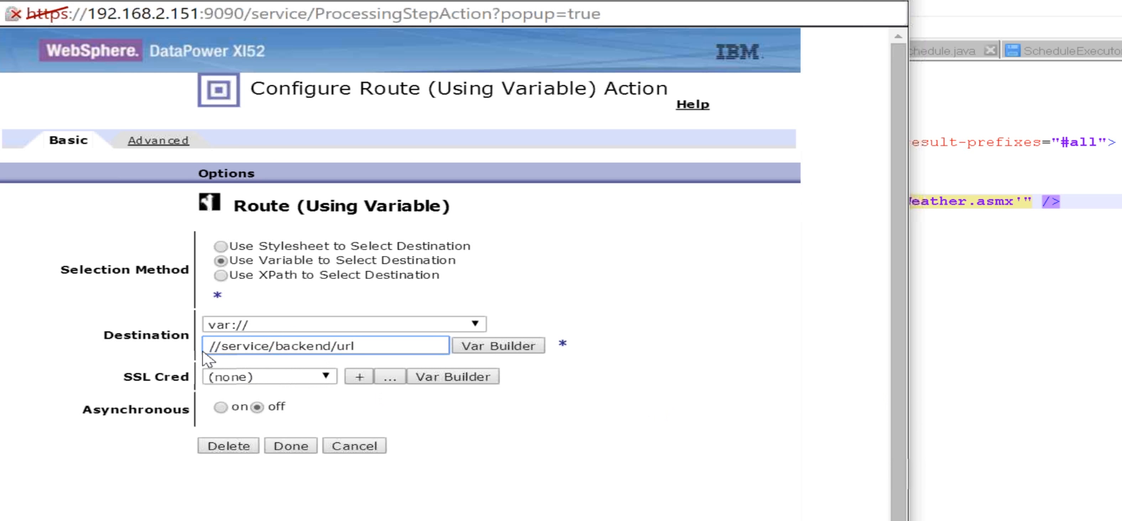
pyautogui.click(222, 346)
pyautogui.press('BackSpace')
pyautogui.press('BackSpace')
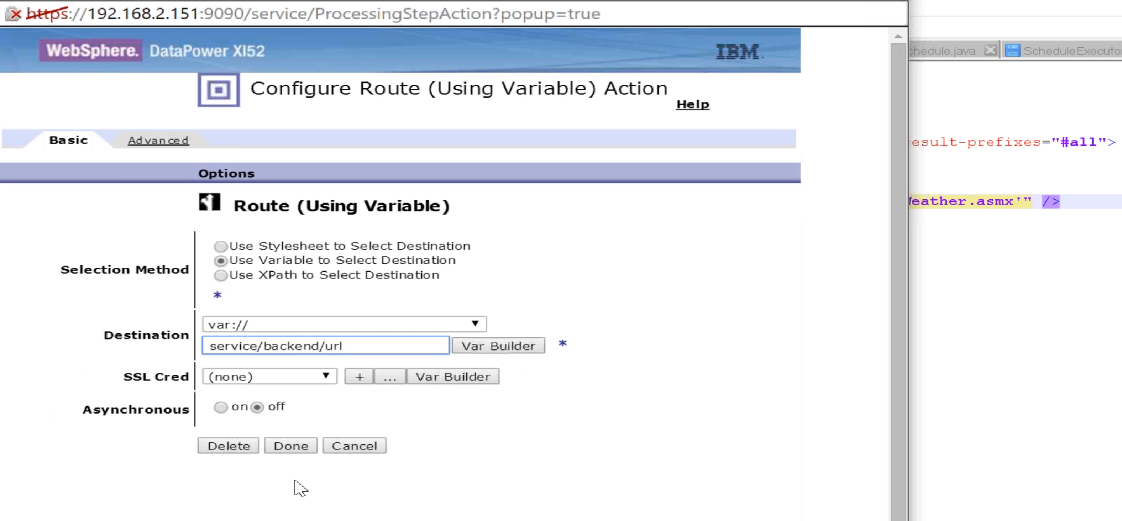
pyautogui.click(290, 446)
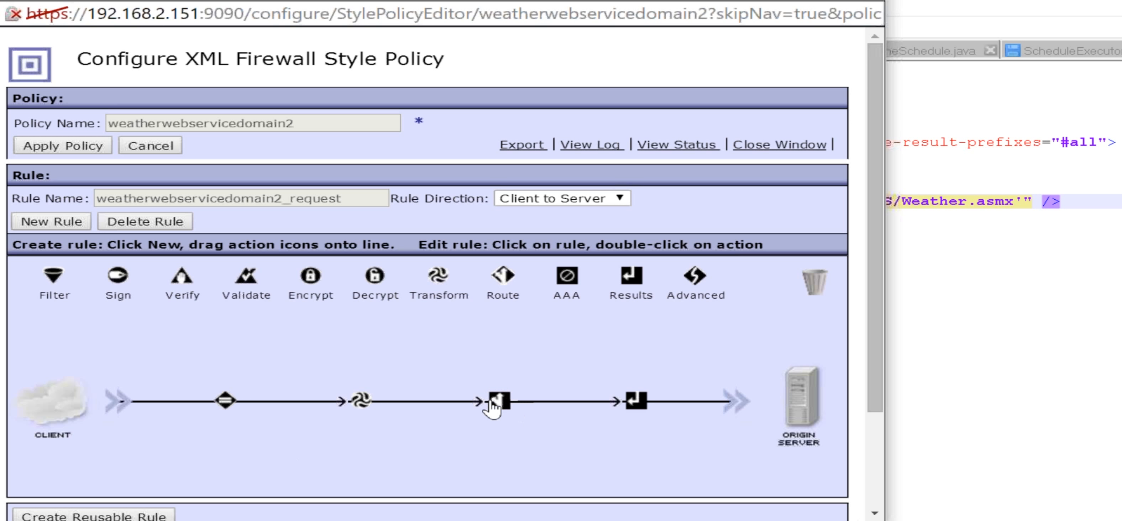
# Reopen the Route action, change its destination variable to context/backend/url, and save it
pyautogui.moveTo(492, 408)
pyautogui.doubleClick(505, 400)
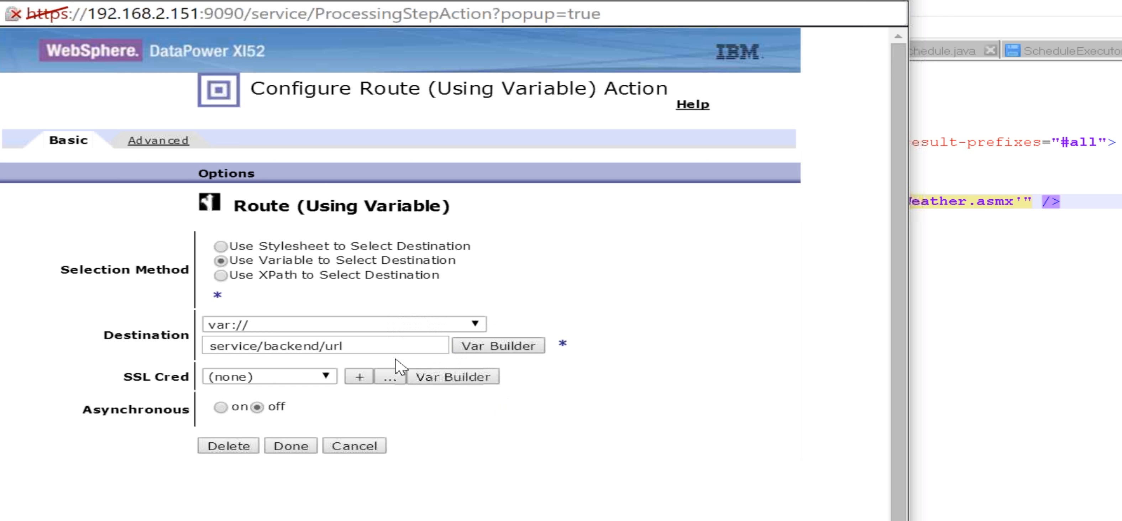
pyautogui.click(256, 348)
pyautogui.press('BackSpace')
pyautogui.press('BackSpace')
pyautogui.press('BackSpace')
pyautogui.press('BackSpace')
pyautogui.press('BackSpace')
pyautogui.press('BackSpace')
pyautogui.press('BackSpace')
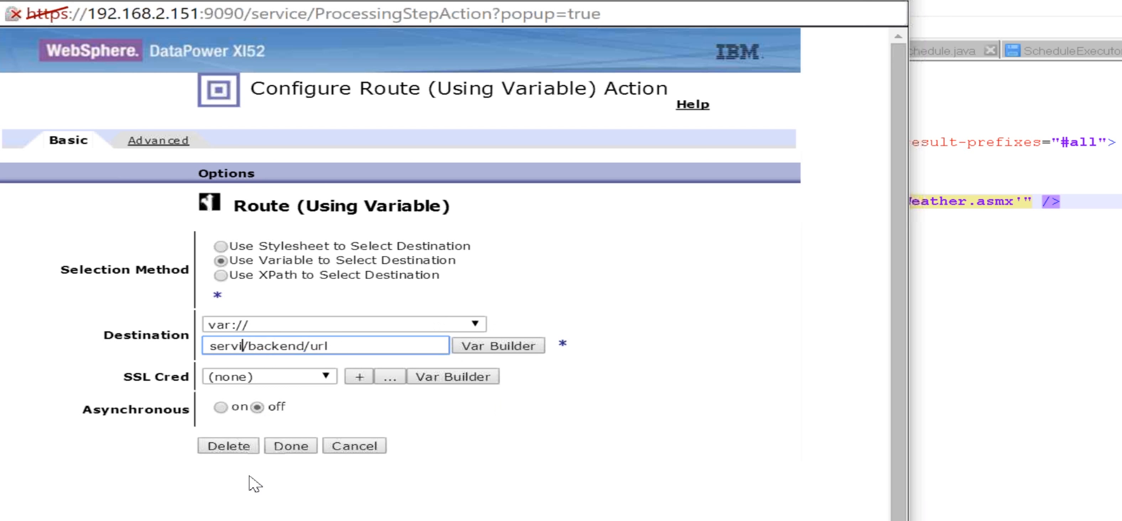
pyautogui.write('cont')
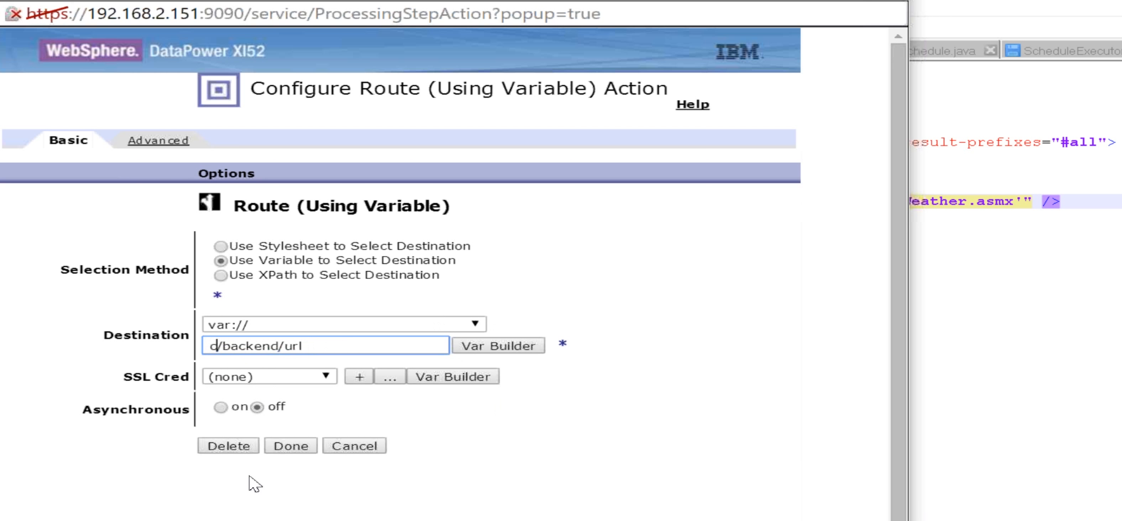
pyautogui.write('ext')
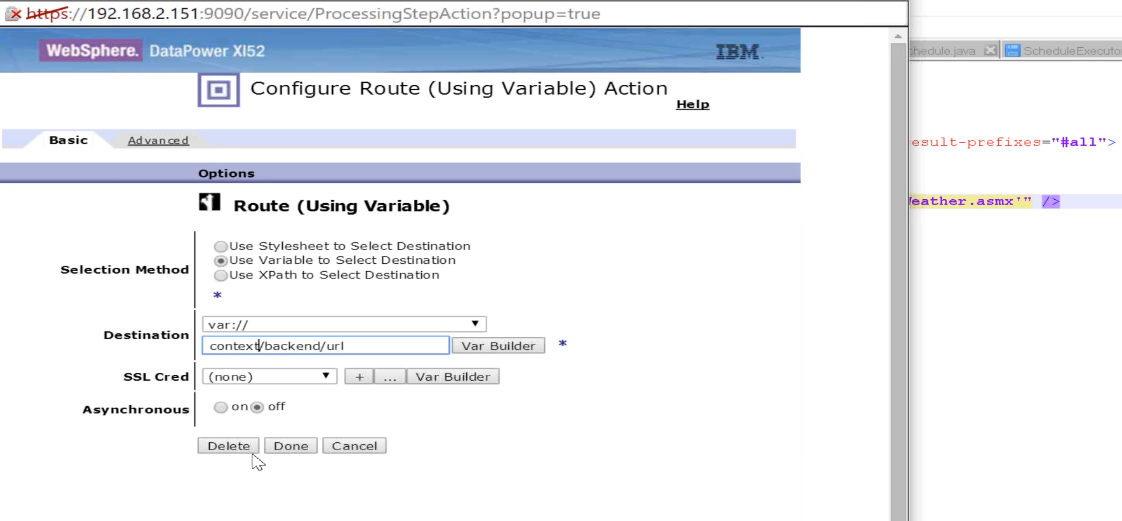
pyautogui.click(287, 448)
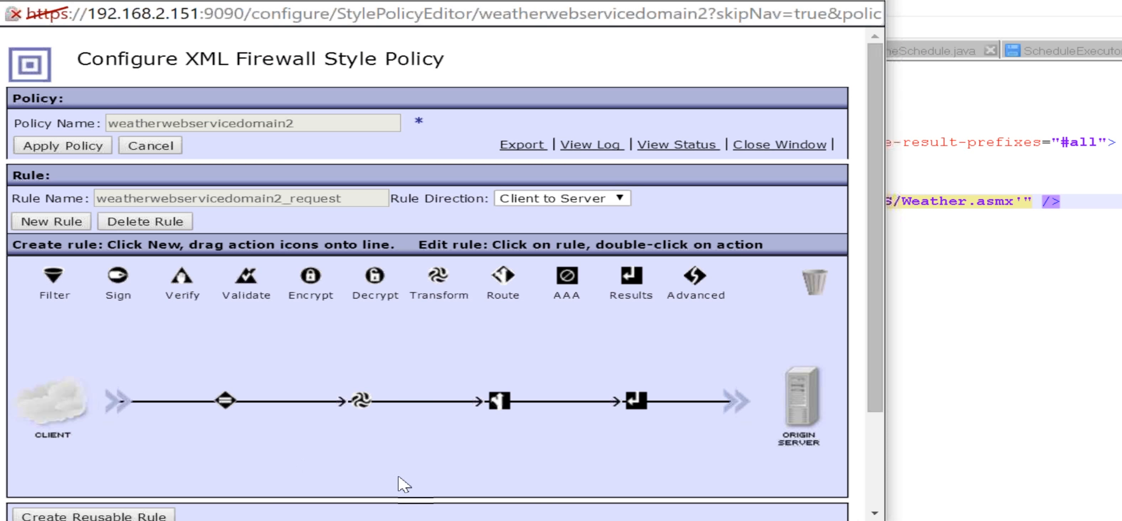
# Open the request rule's Transform action and put its style sheet dynamicbackend.xsl into edit mode
pyautogui.moveTo(495, 409)
pyautogui.doubleClick(368, 404)
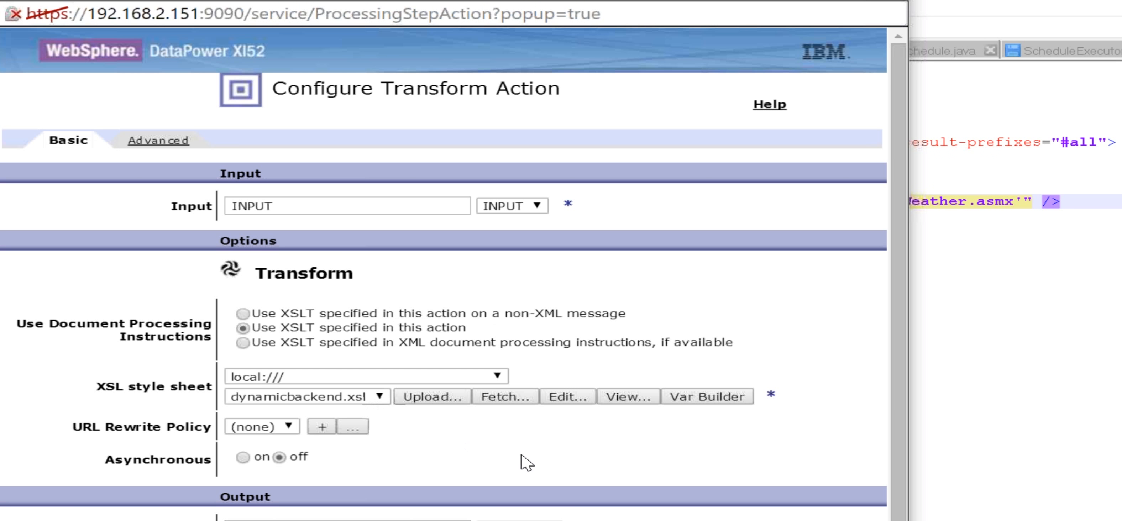
pyautogui.click(563, 401)
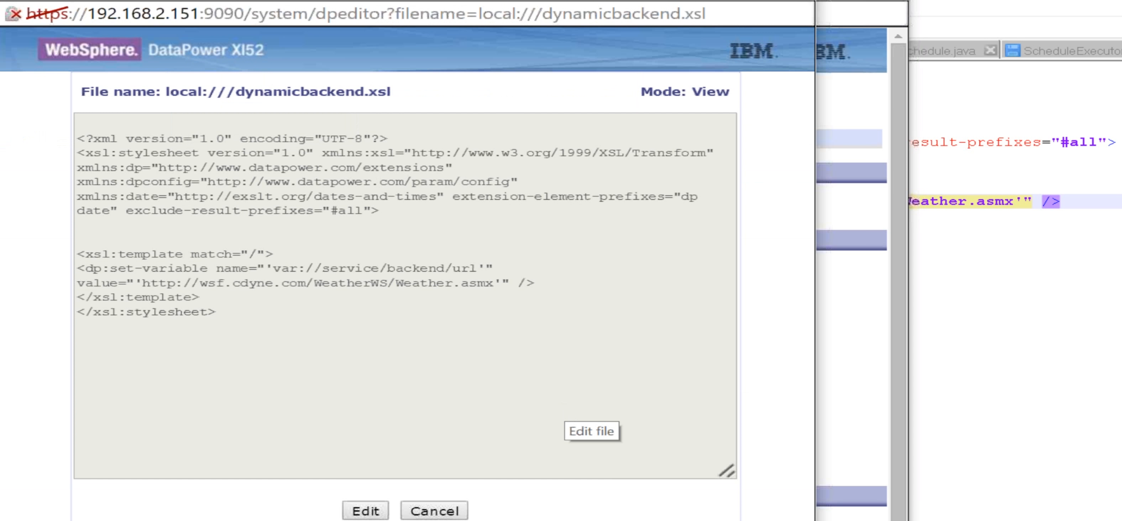
pyautogui.click(366, 510)
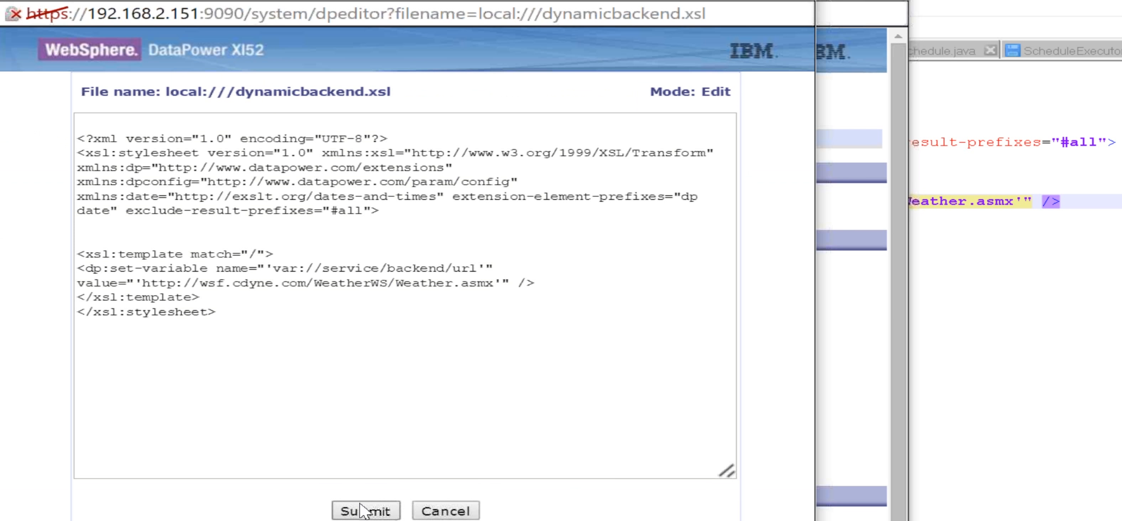
# Change the dp:set-variable name in the style sheet to var://context/backend/url and submit the file
pyautogui.click(380, 270)
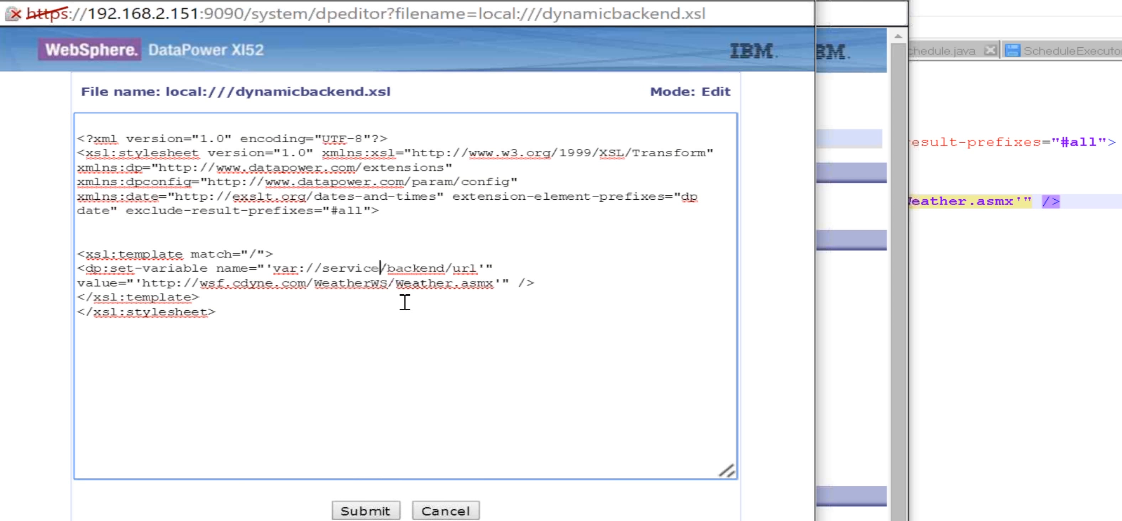
pyautogui.press('BackSpace')
pyautogui.press('BackSpace')
pyautogui.press('BackSpace')
pyautogui.press('BackSpace')
pyautogui.press('BackSpace')
pyautogui.press('BackSpace')
pyautogui.press('BackSpace')
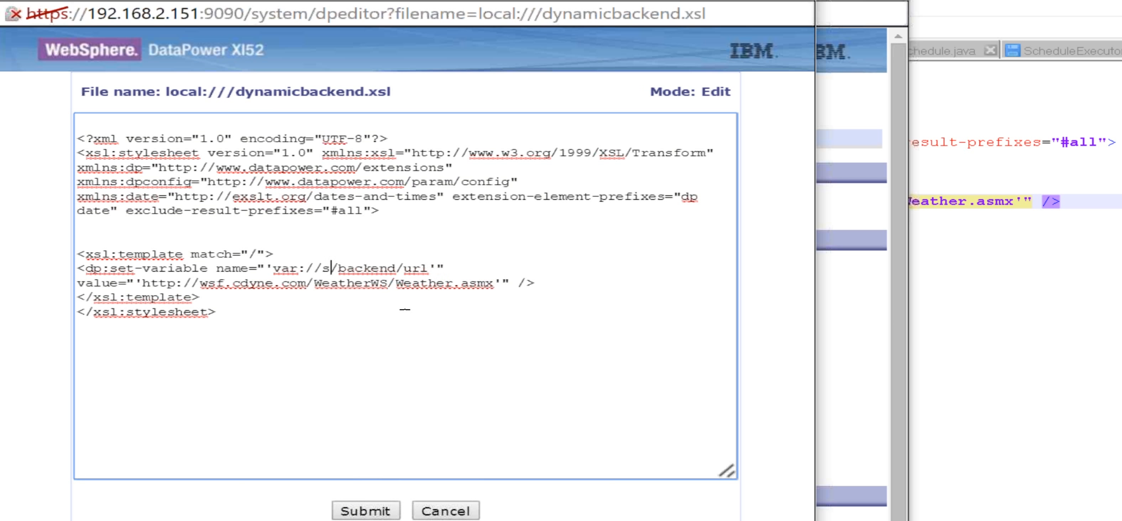
pyautogui.write('co')
pyautogui.write('ntex')
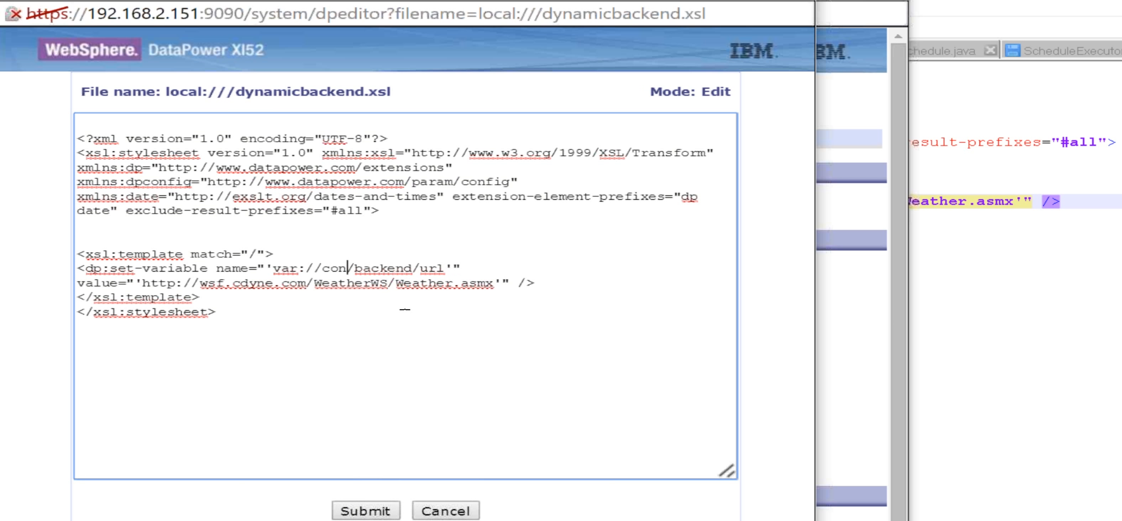
pyautogui.write('t')
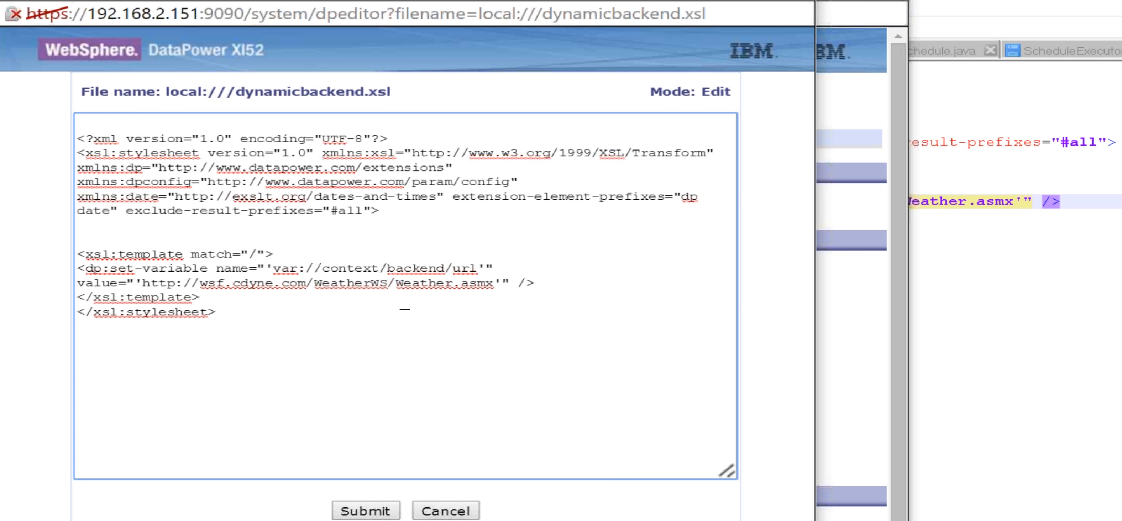
pyautogui.click(390, 511)
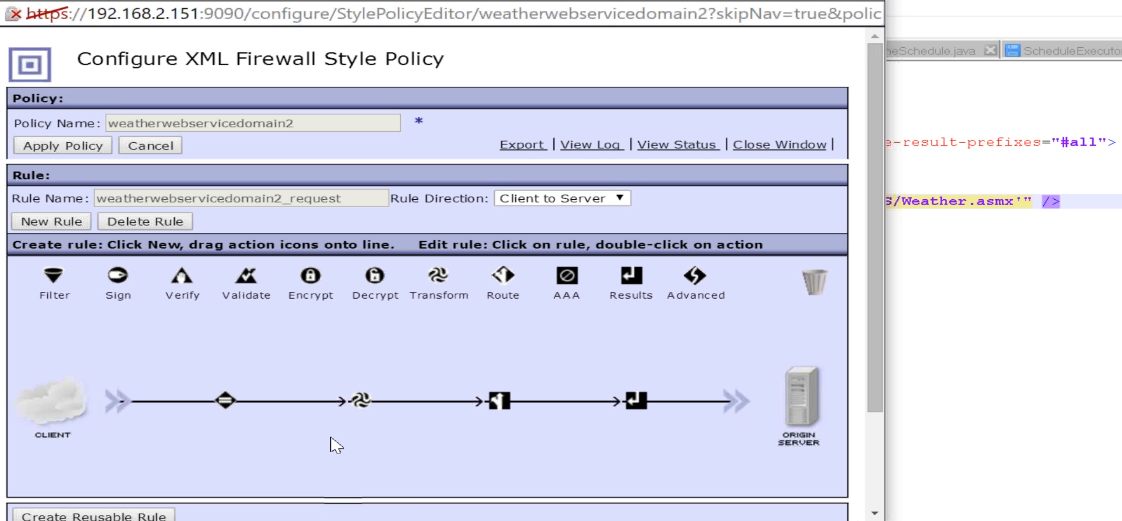
# Open the request rule's Results action, set its input context to INPUT, and save the action
pyautogui.scroll(-2, 336, 446)
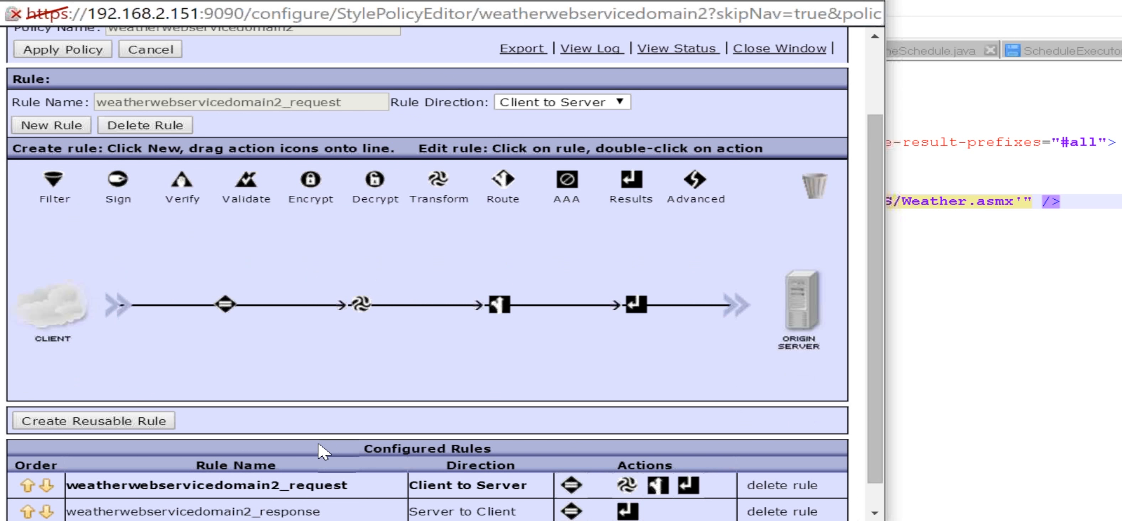
pyautogui.scroll(-1, 325, 451)
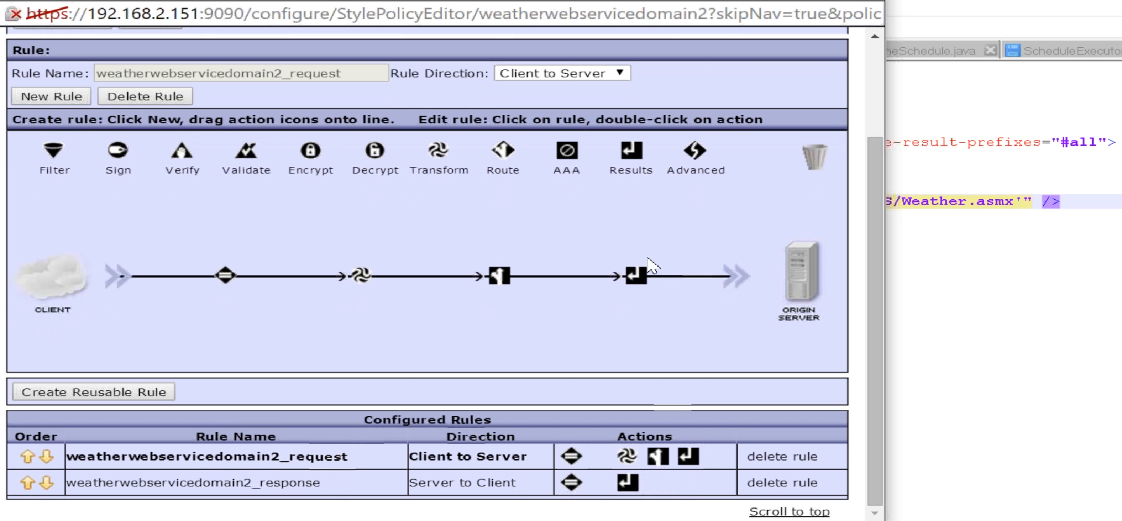
pyautogui.moveTo(643, 285)
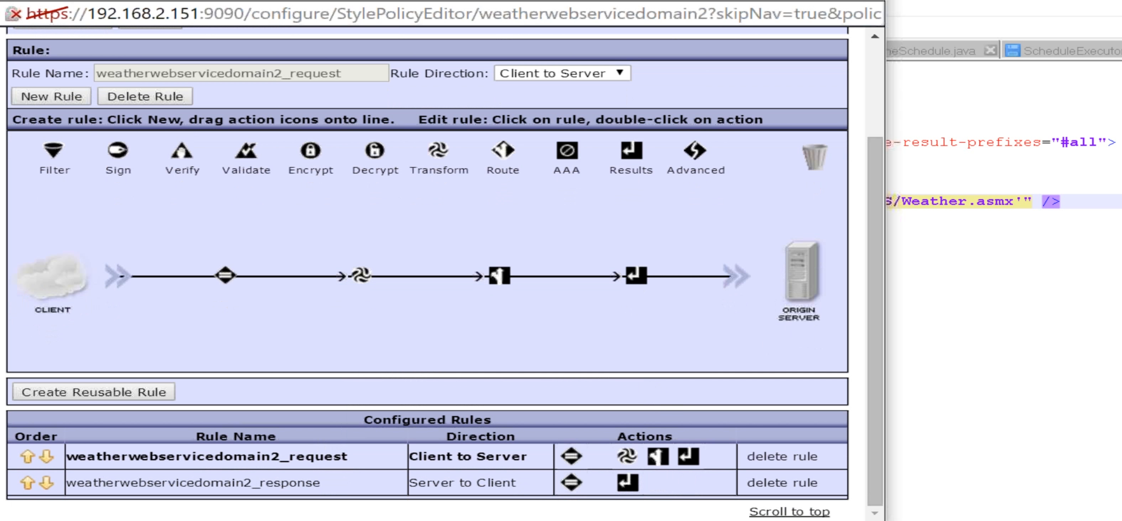
pyautogui.doubleClick(637, 277)
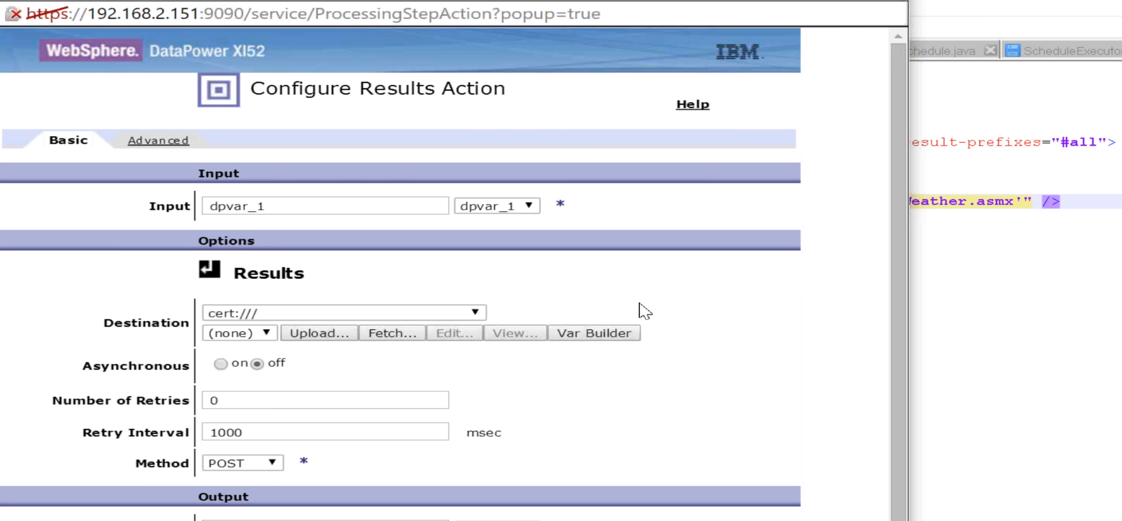
pyautogui.scroll(-1, 644, 310)
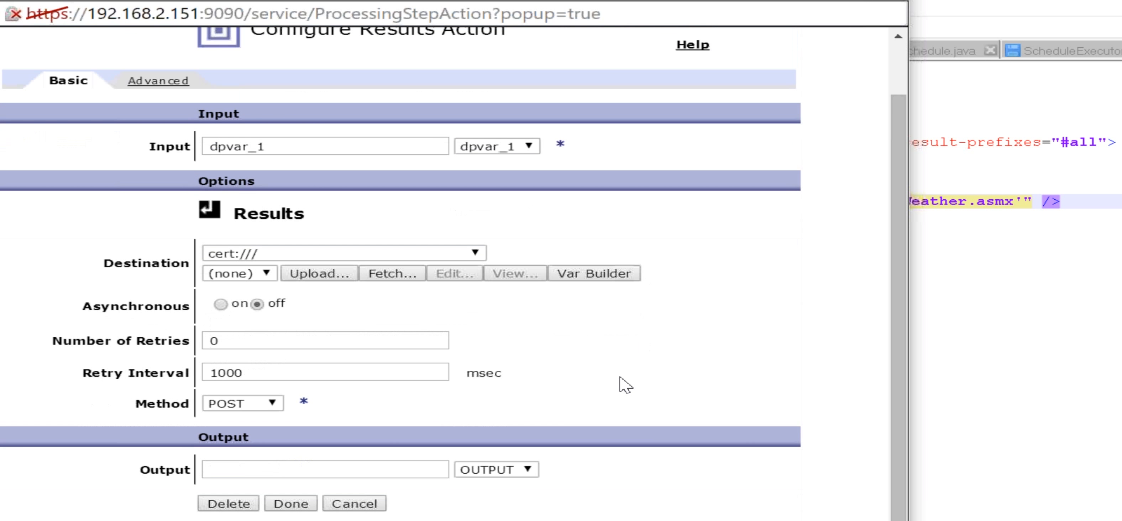
pyautogui.click(291, 144)
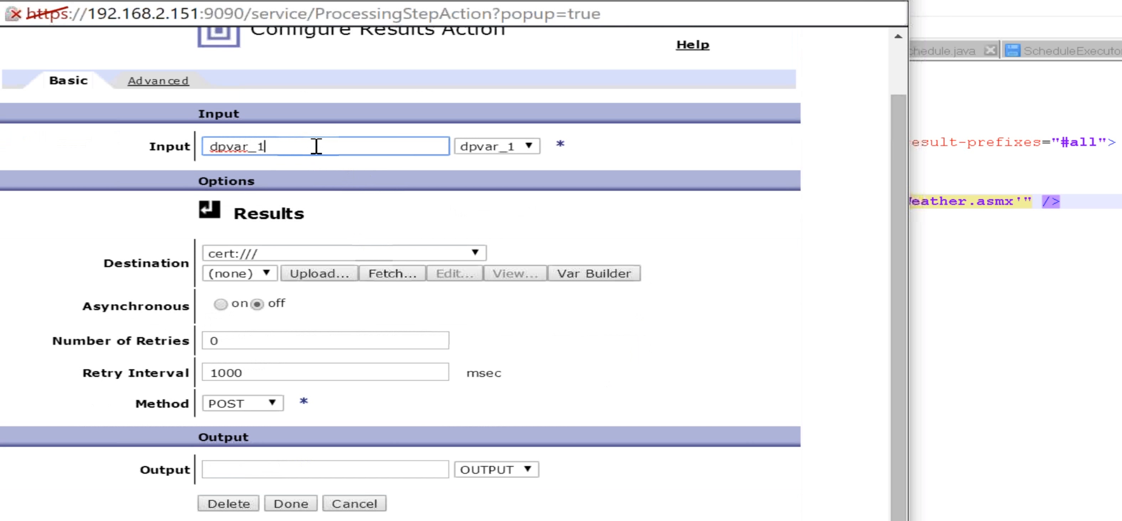
pyautogui.click(529, 147)
pyautogui.click(485, 194)
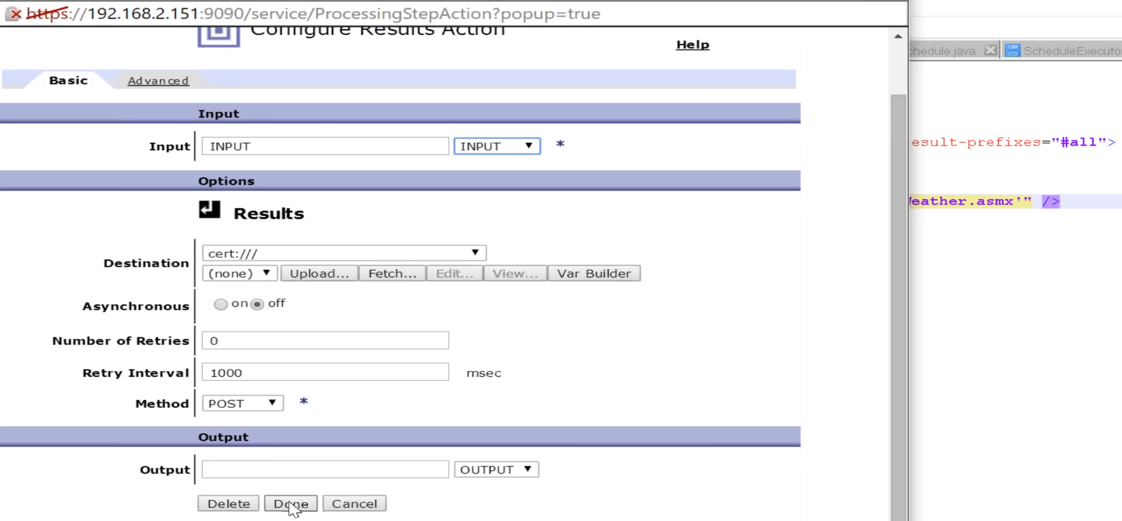
pyautogui.click(291, 504)
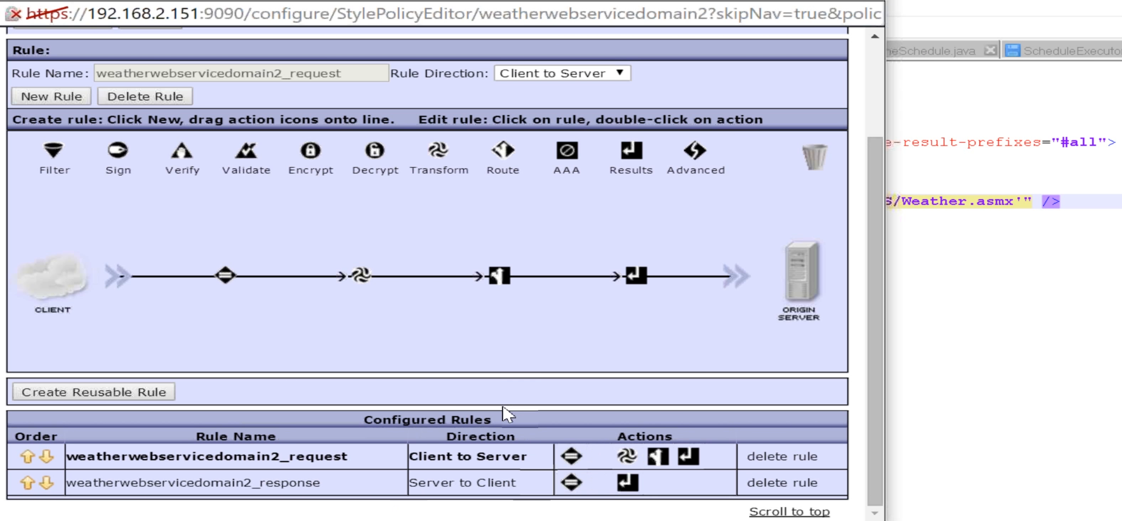
# Review the configuration details of the request rule's Match, Transform, Route and Results actions
pyautogui.moveTo(502, 296)
pyautogui.moveTo(225, 278)
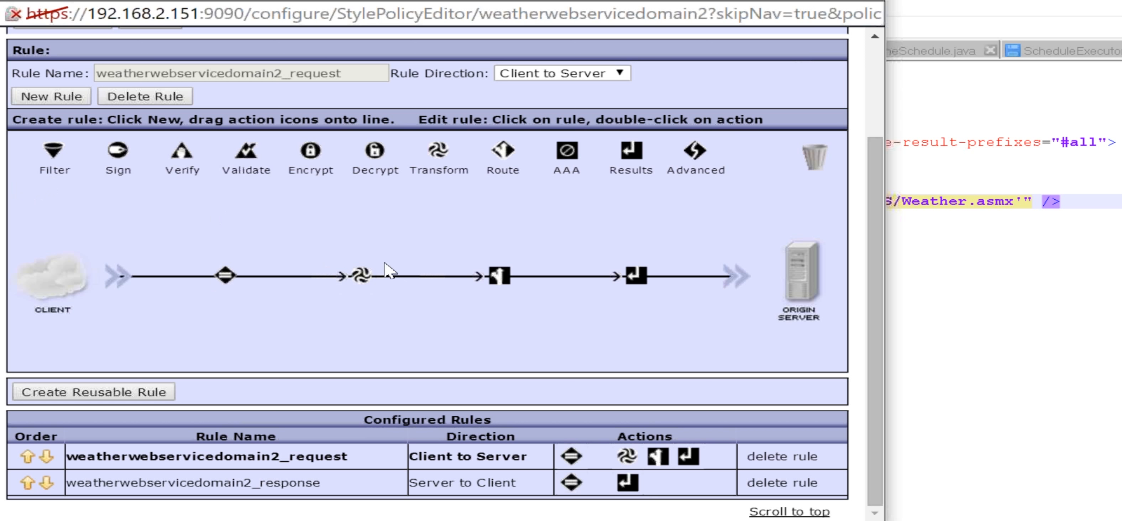
pyautogui.moveTo(363, 281)
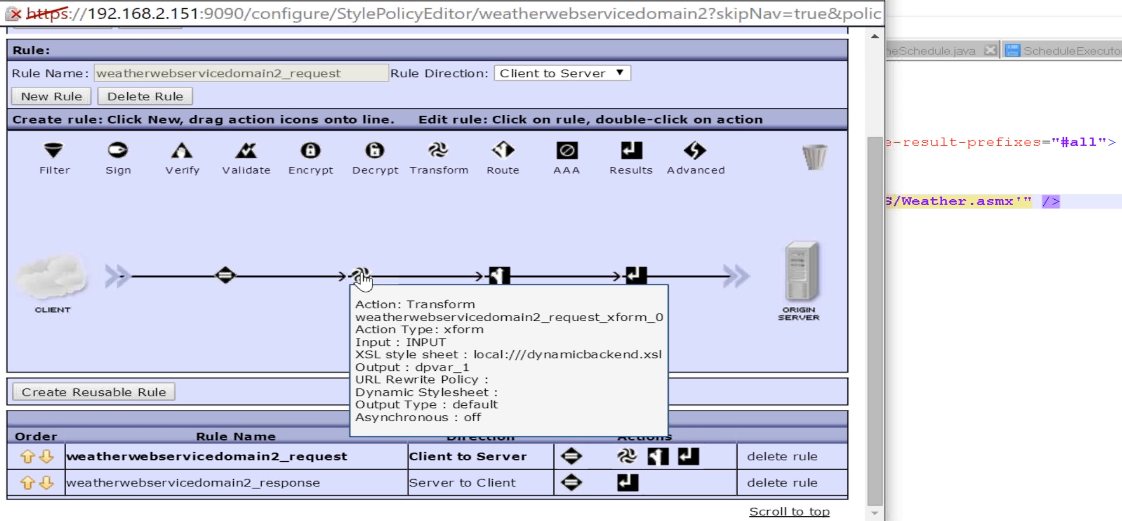
pyautogui.moveTo(497, 281)
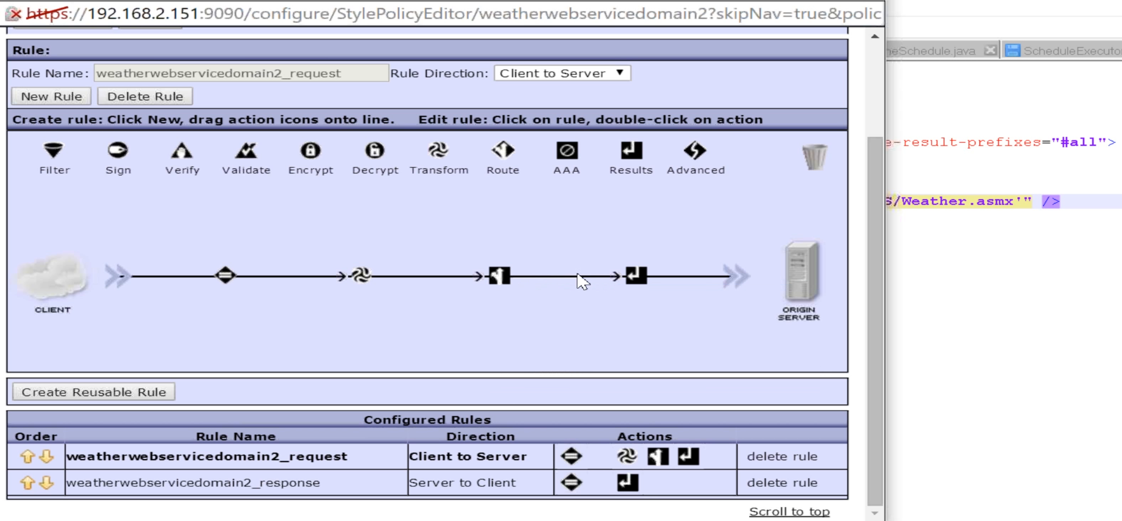
pyautogui.moveTo(637, 277)
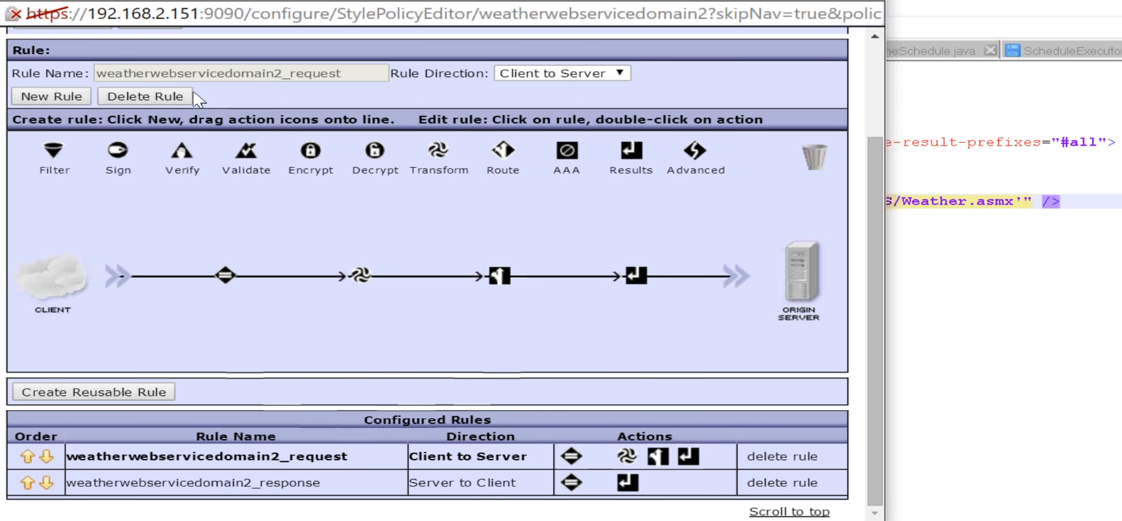
# Apply the weatherwebservicedomain2 policy, close its editor, and apply the XML firewall configuration in the browser
pyautogui.scroll(3, 355, 204)
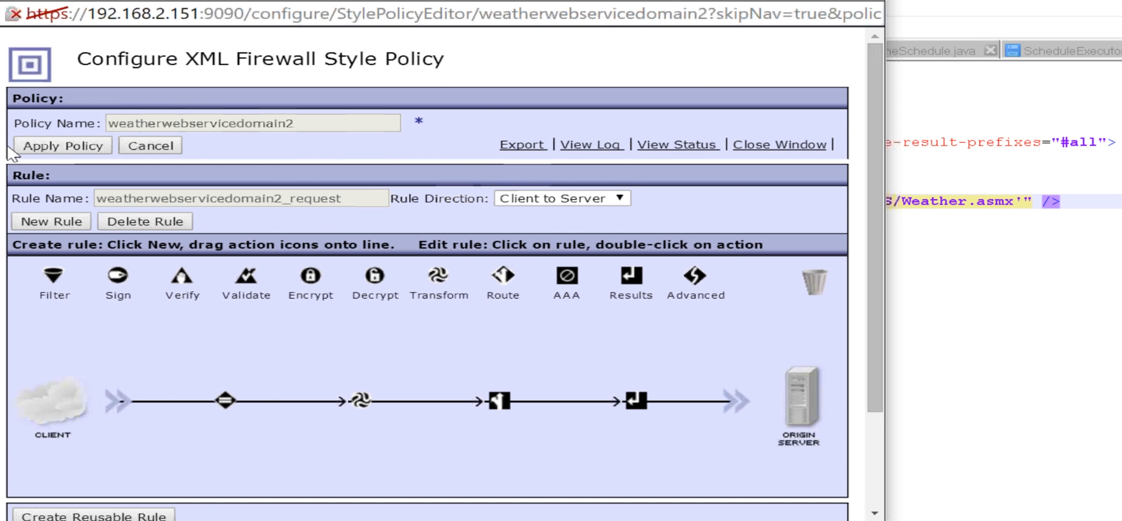
pyautogui.click(33, 148)
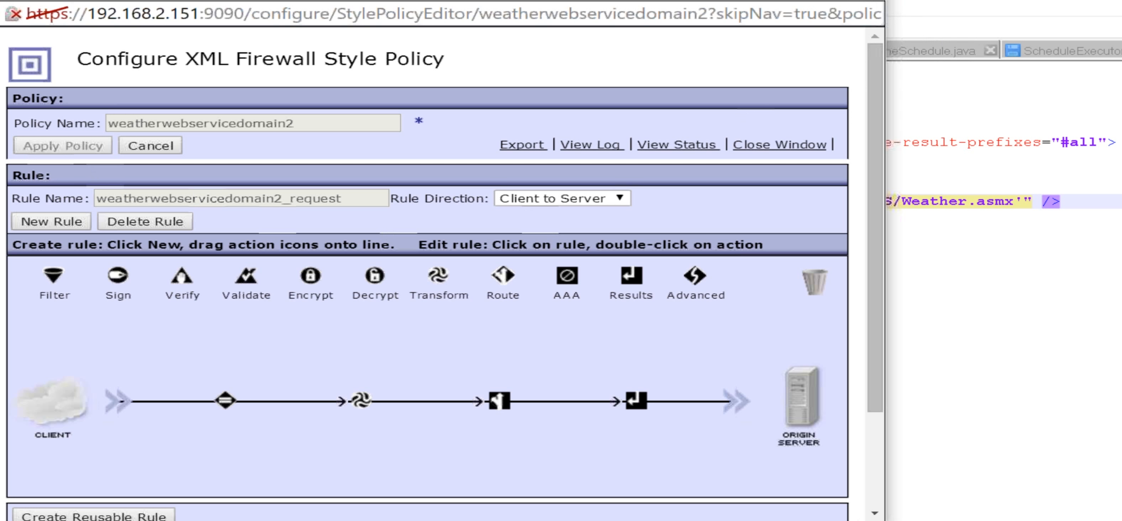
pyautogui.click(854, 1)
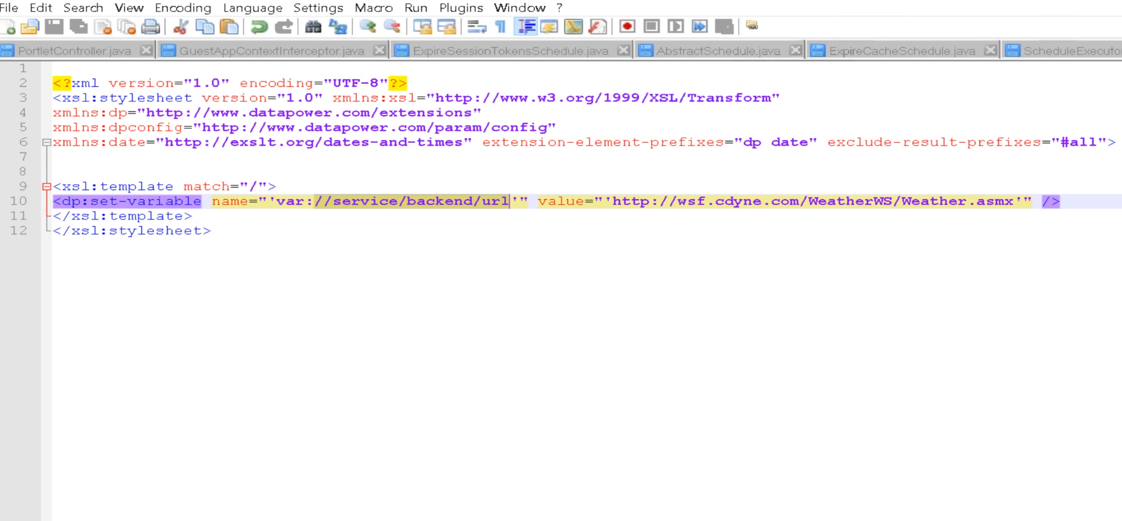
pyautogui.hotkey('alt', 'Tab')
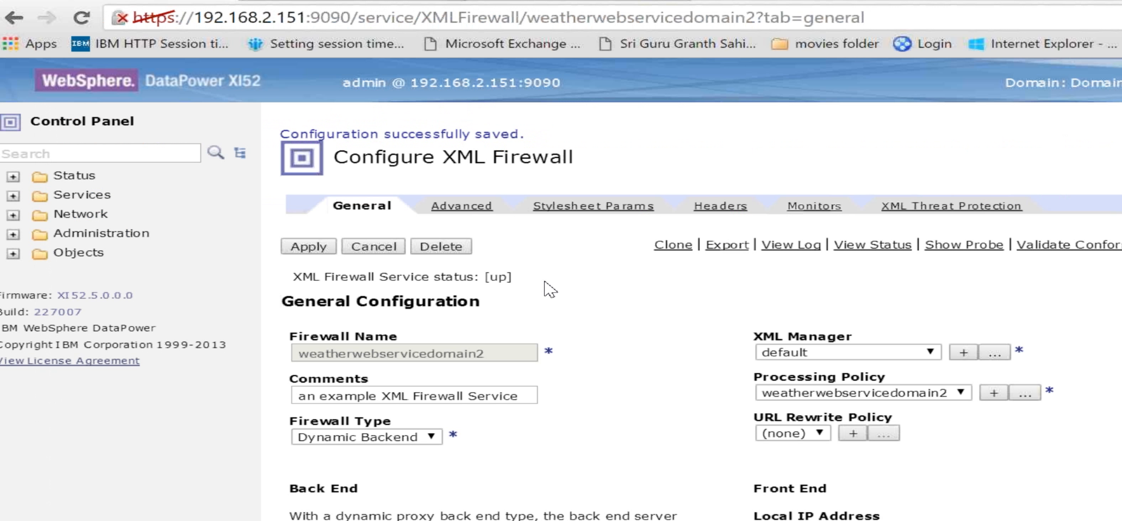
pyautogui.click(300, 249)
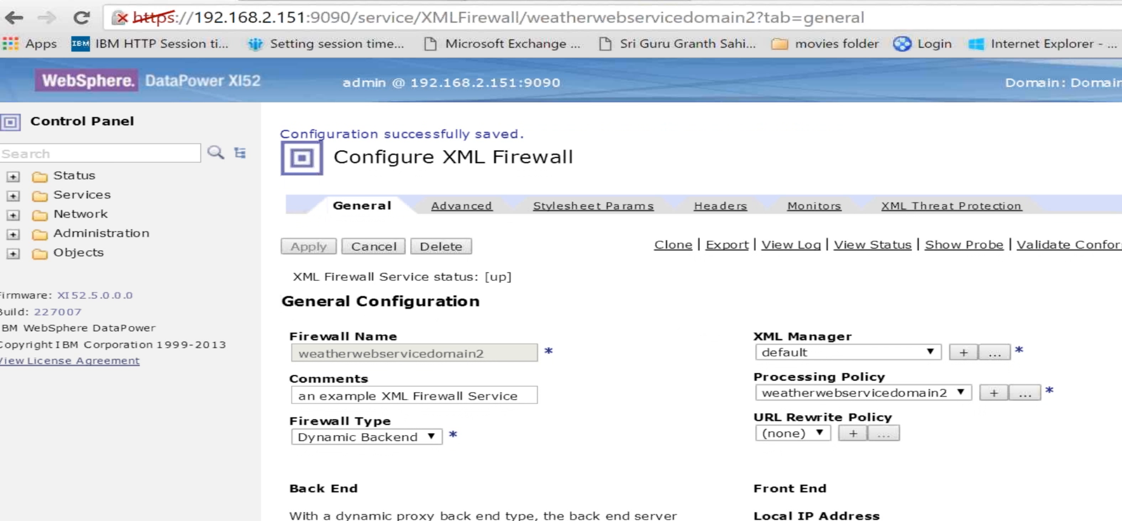
pyautogui.hotkey('alt', 'Tab')
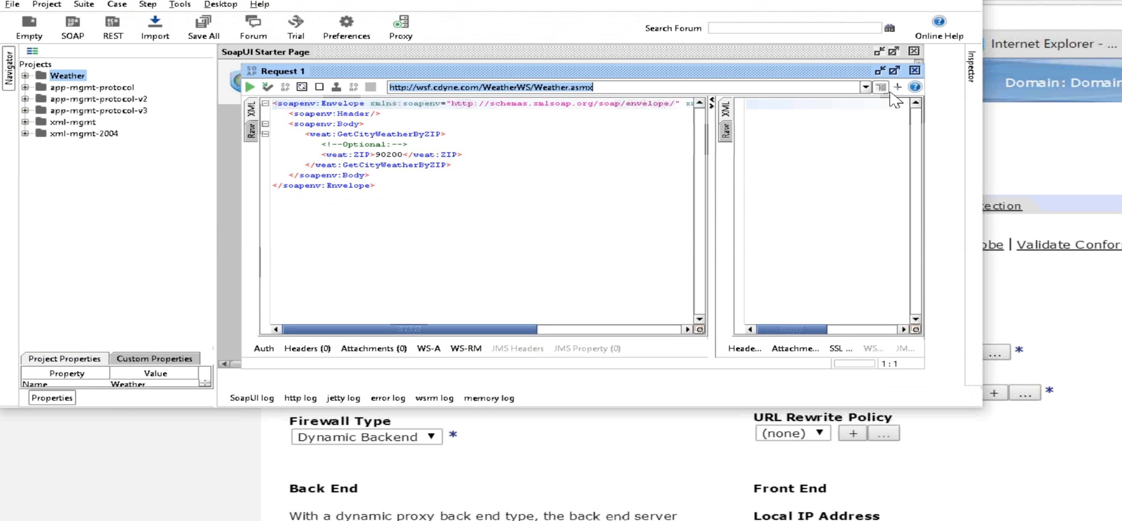
pyautogui.click(866, 87)
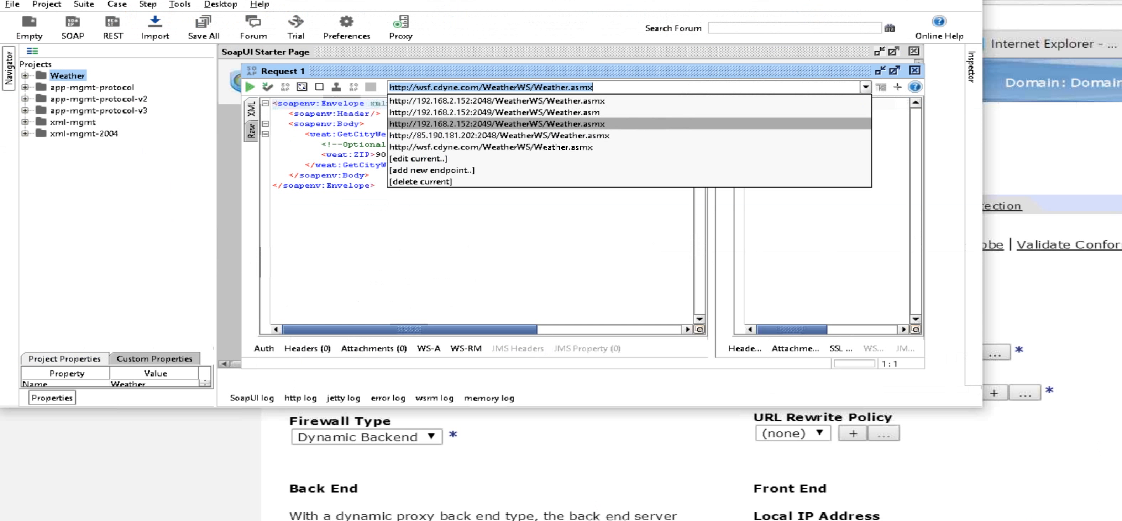
pyautogui.click(496, 124)
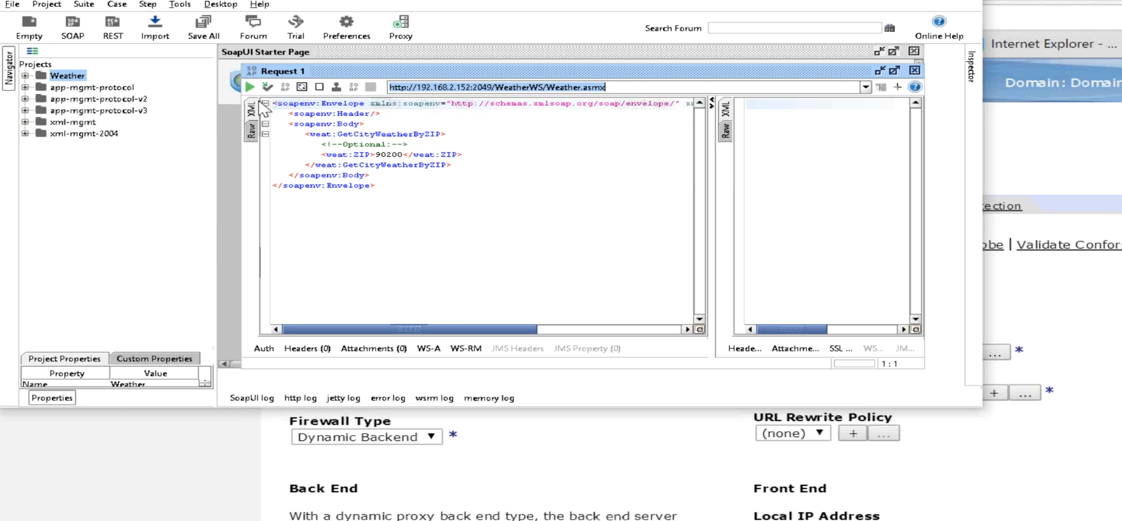
pyautogui.click(249, 87)
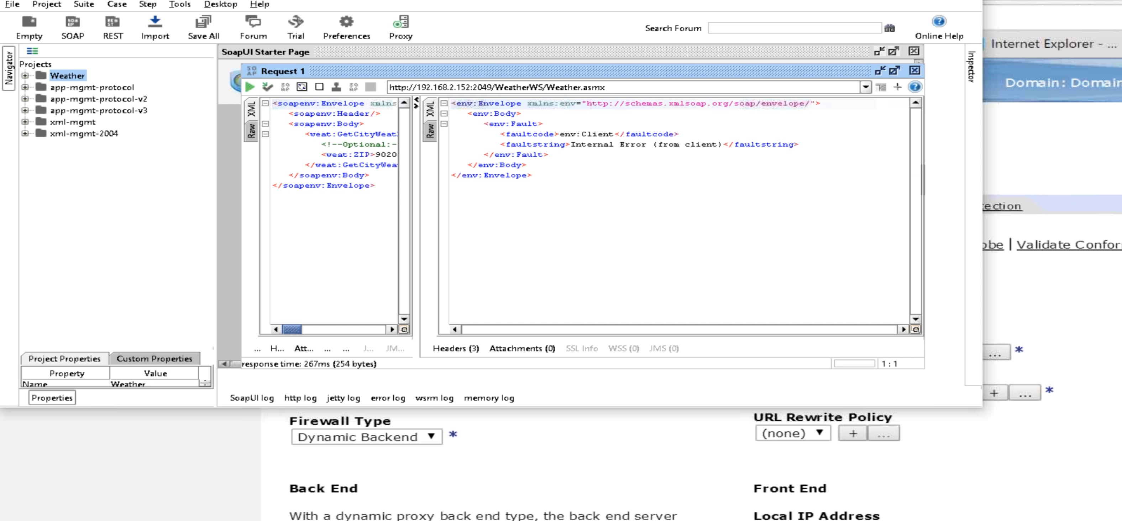
# Return to the browser, open the XML firewall's probe, enable it, and refresh the transaction list
pyautogui.click(1007, 289)
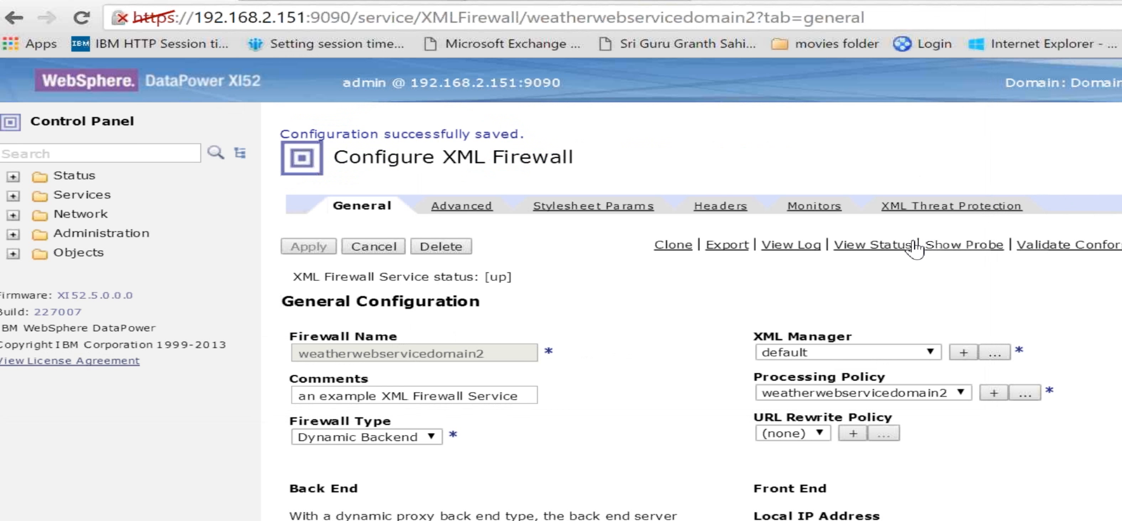
pyautogui.click(974, 252)
pyautogui.scroll(-2, 974, 253)
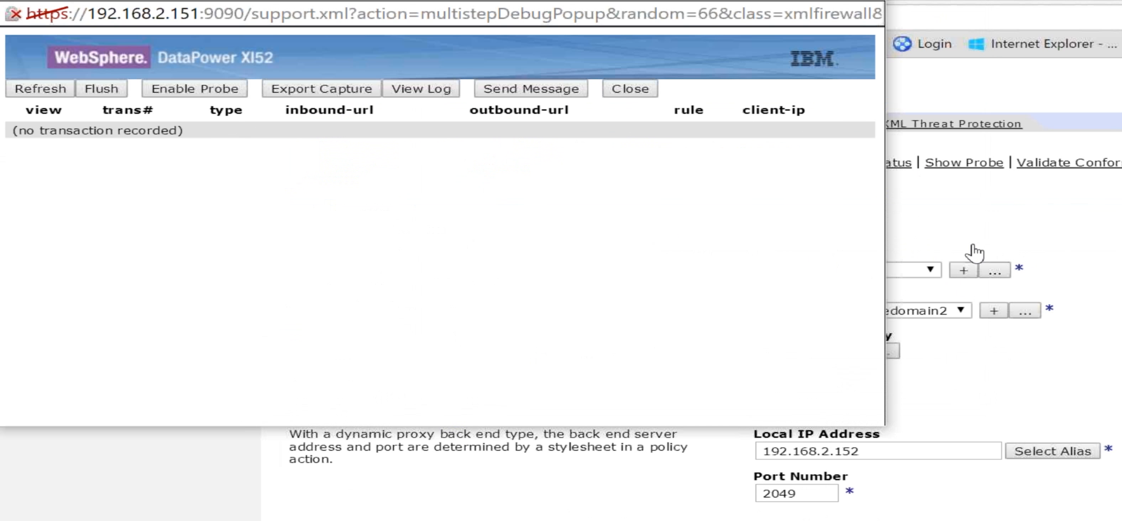
pyautogui.click(31, 90)
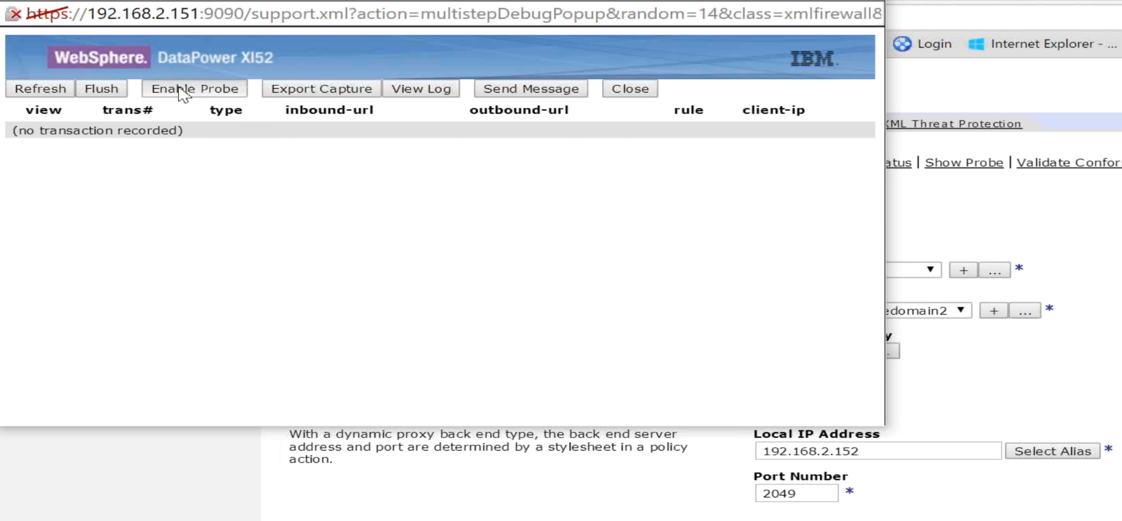
pyautogui.click(235, 93)
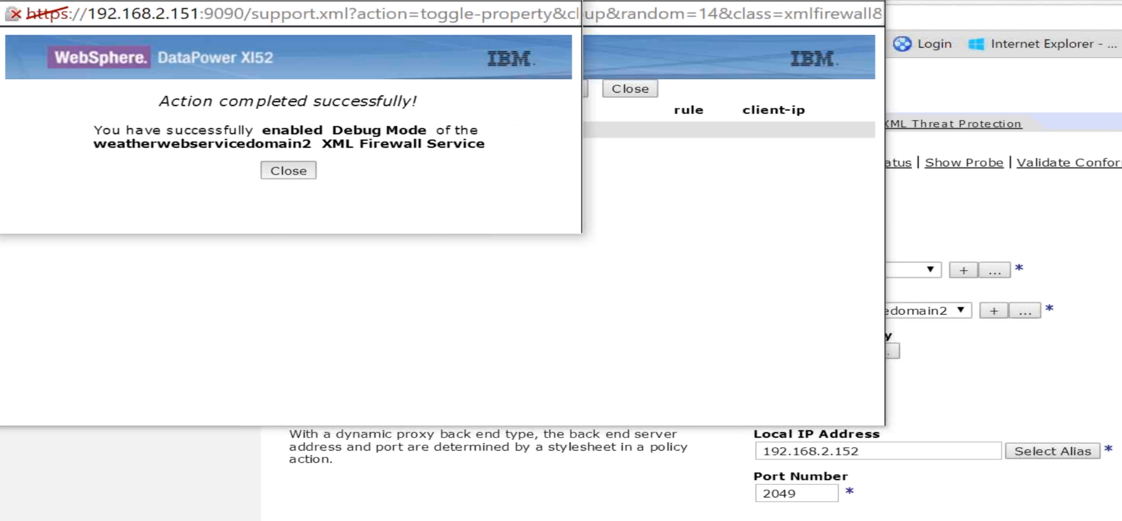
pyautogui.click(284, 172)
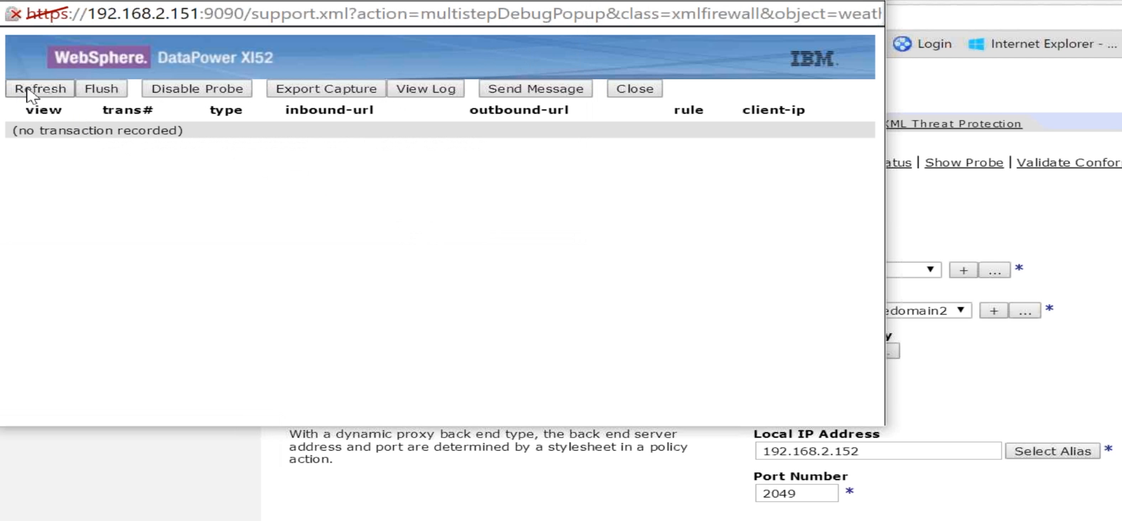
pyautogui.click(42, 91)
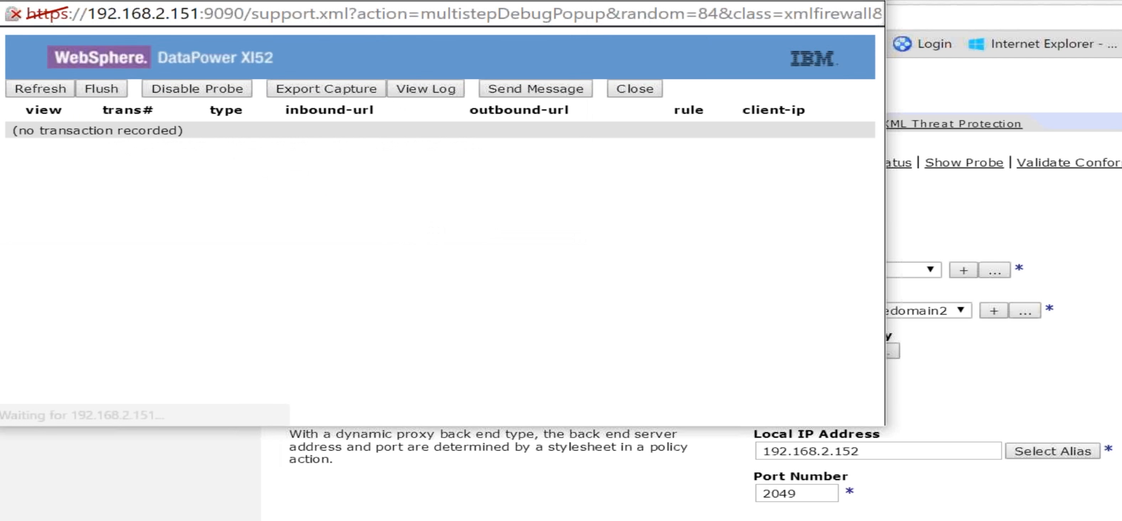
# Switch to SoapUI and resubmit Request 1 to the weather service endpoint
pyautogui.hotkey('alt', 'Tab')
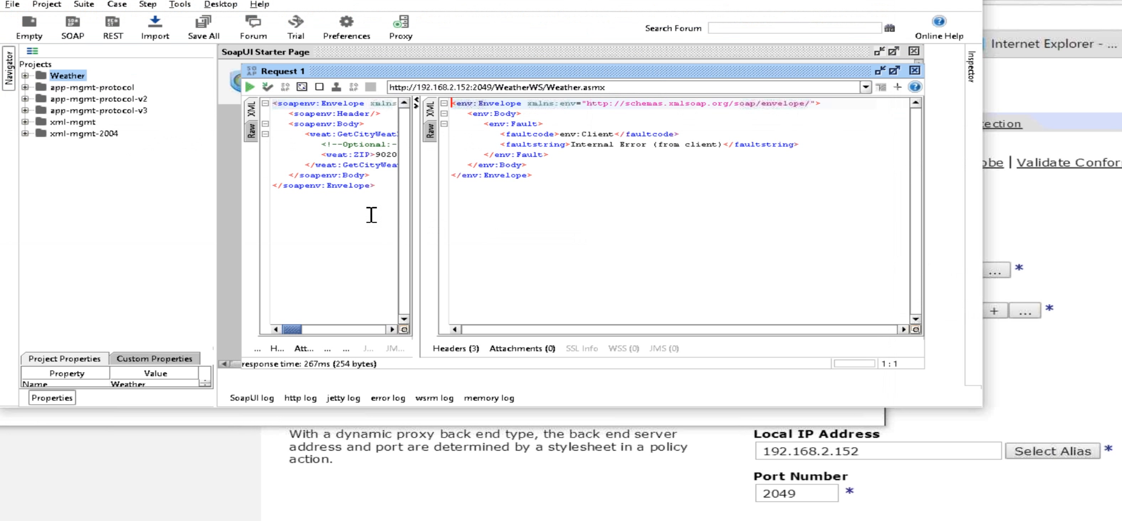
pyautogui.click(251, 88)
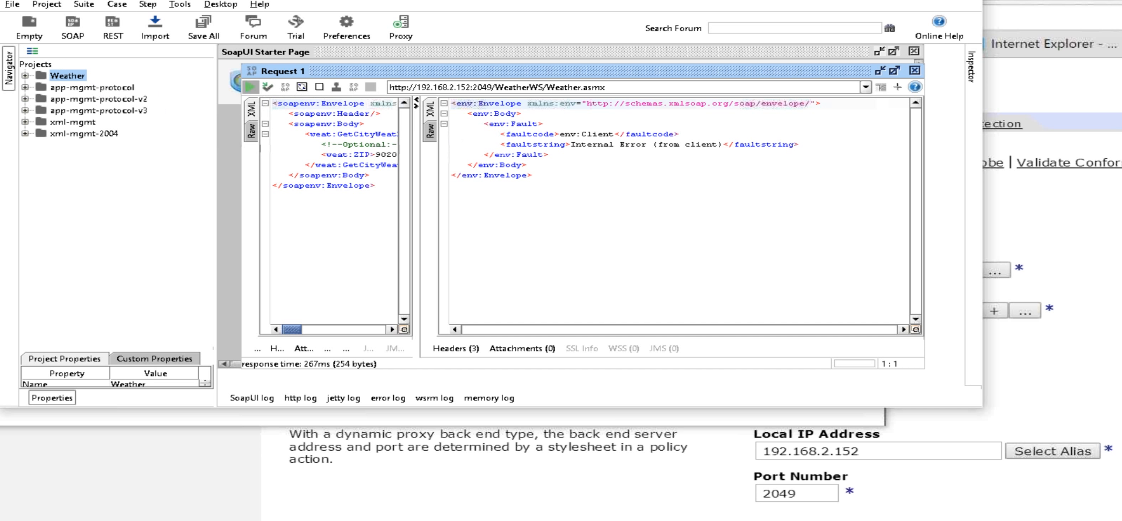
pyautogui.click(250, 87)
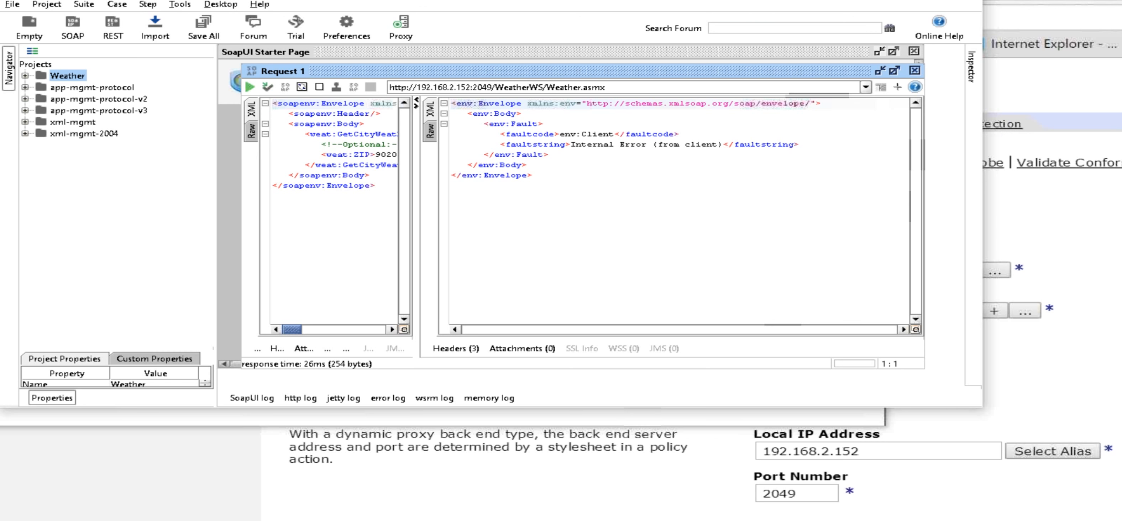
# Return to the browser, refresh the probe's transaction list, and inspect the first transaction's input and output contexts for the Transform step
pyautogui.hotkey('alt', 'Tab')
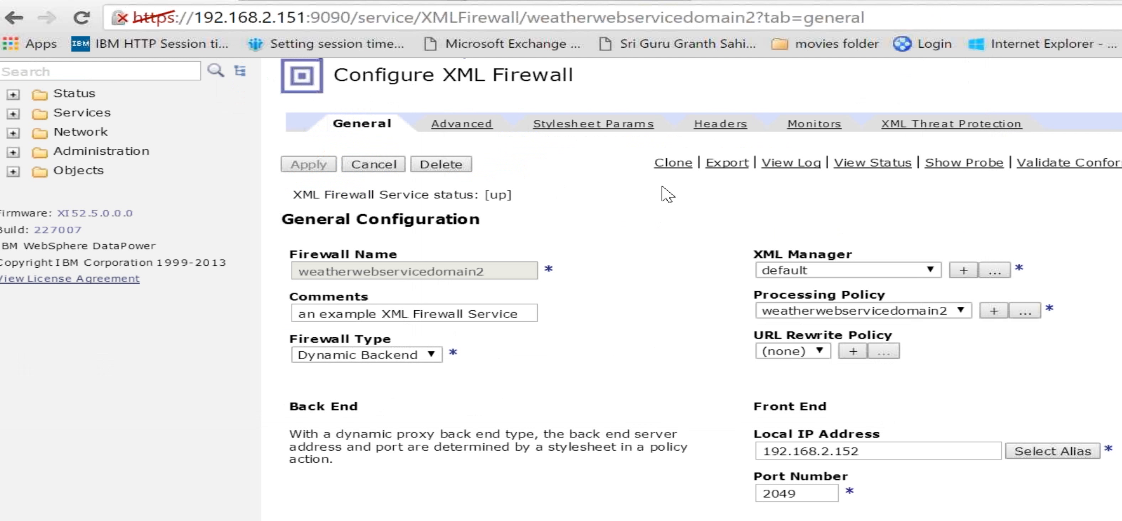
pyautogui.click(952, 172)
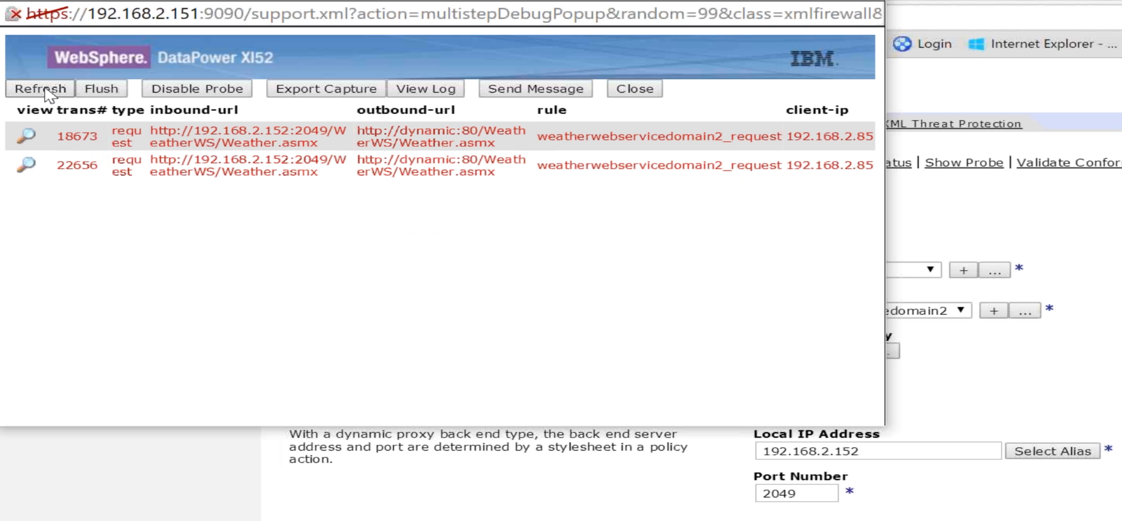
pyautogui.click(27, 138)
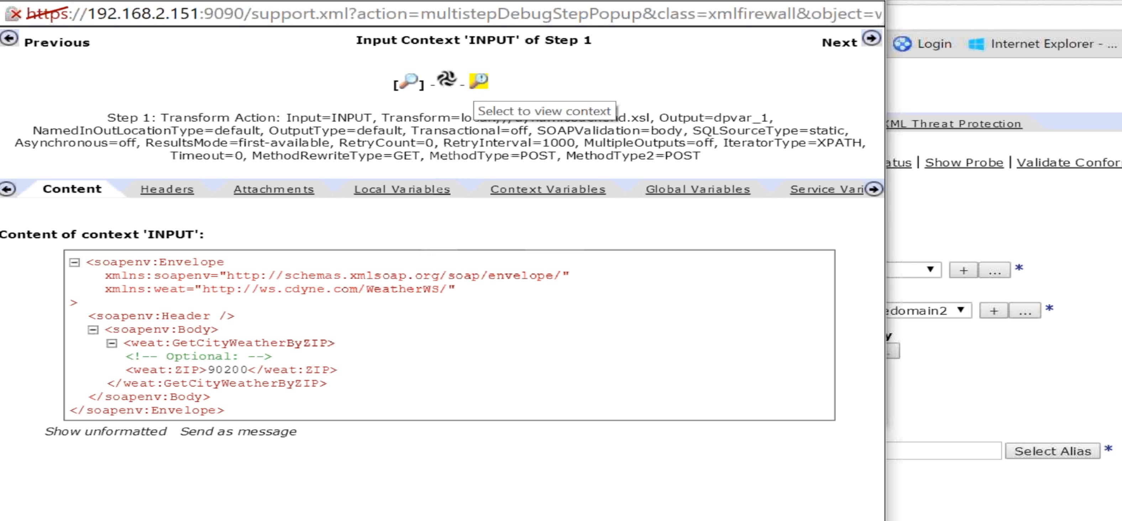
pyautogui.click(479, 80)
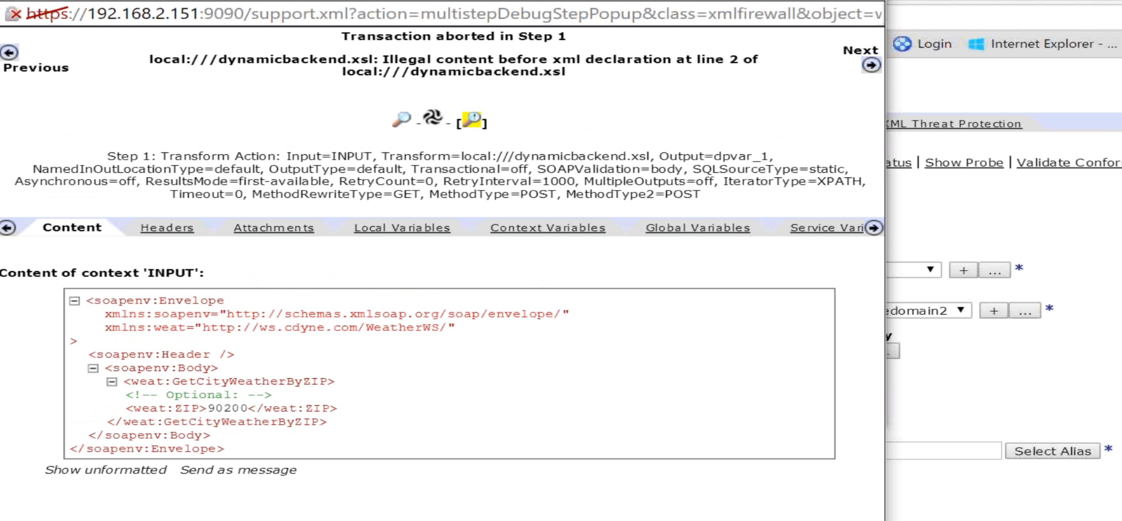
pyautogui.click(471, 120)
pyautogui.click(474, 124)
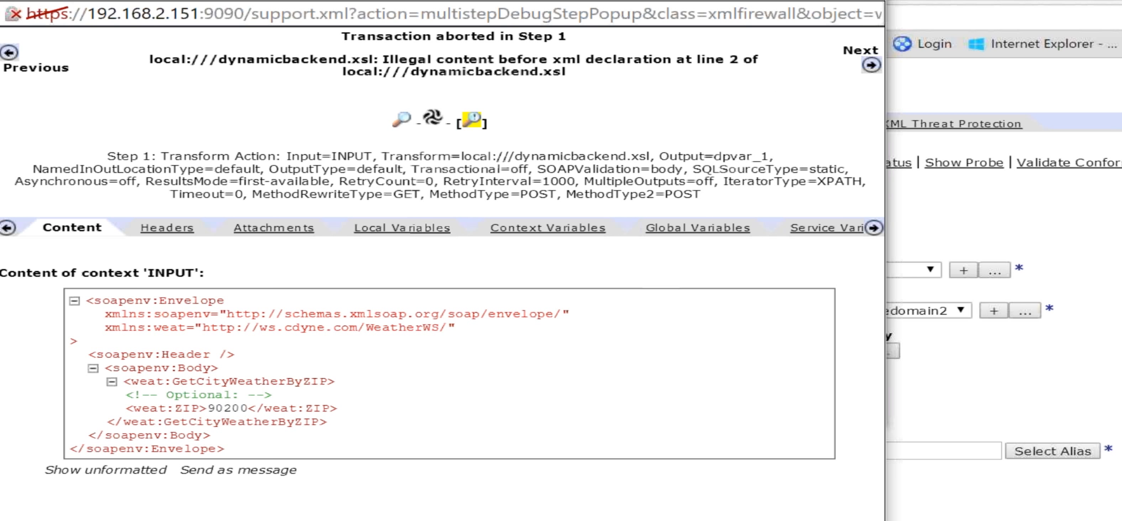
# Return to the main browser window and search the web for "validate xsl online" in a new tab
pyautogui.press('super')
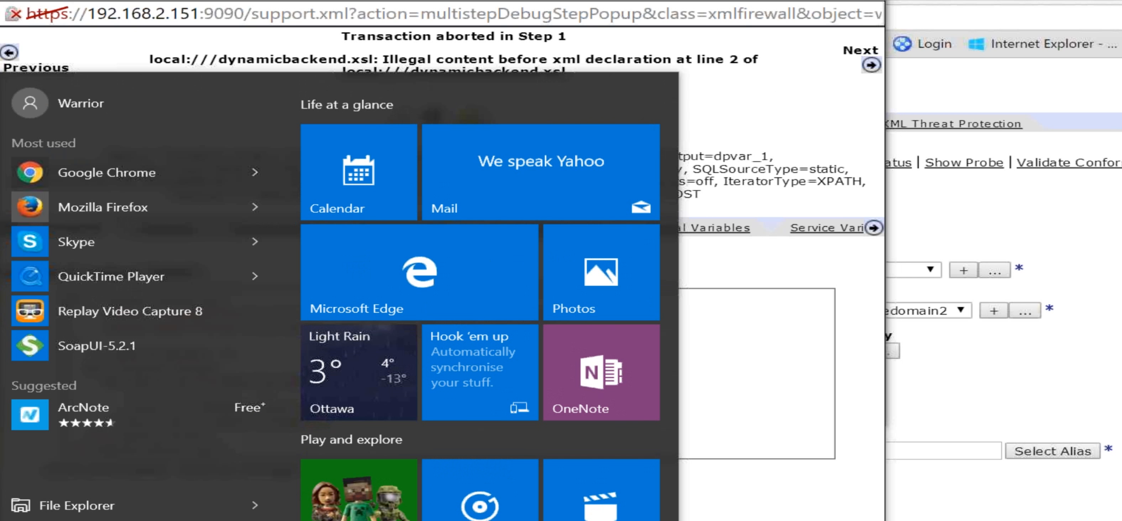
pyautogui.write('n')
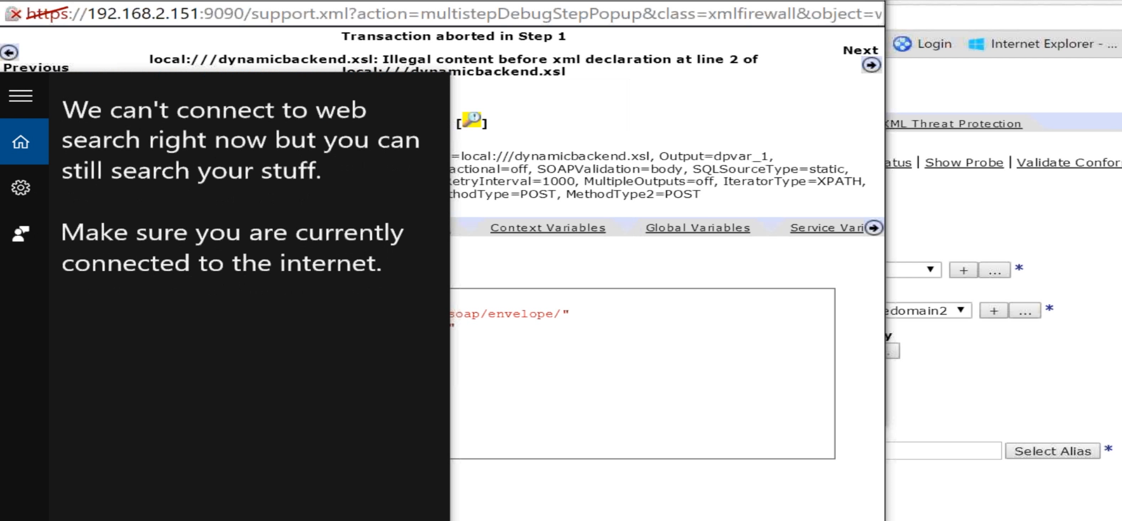
pyautogui.click(712, 519)
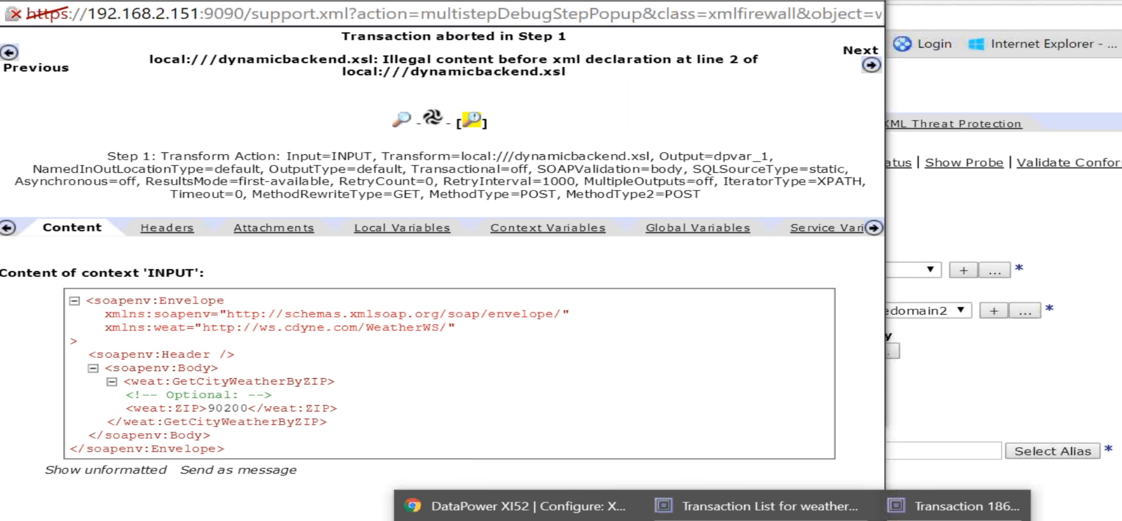
pyautogui.click(501, 506)
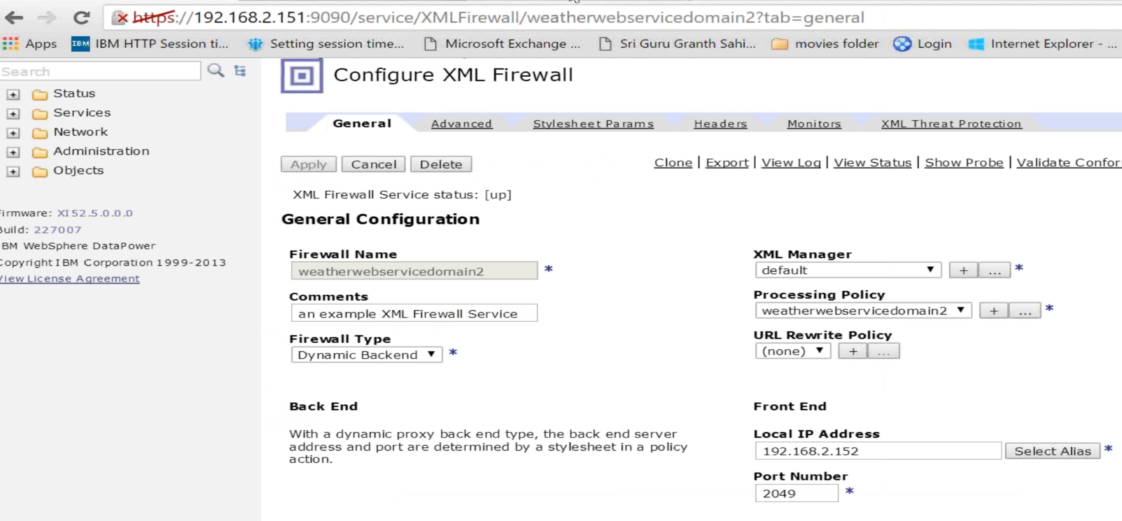
pyautogui.click(578, 0)
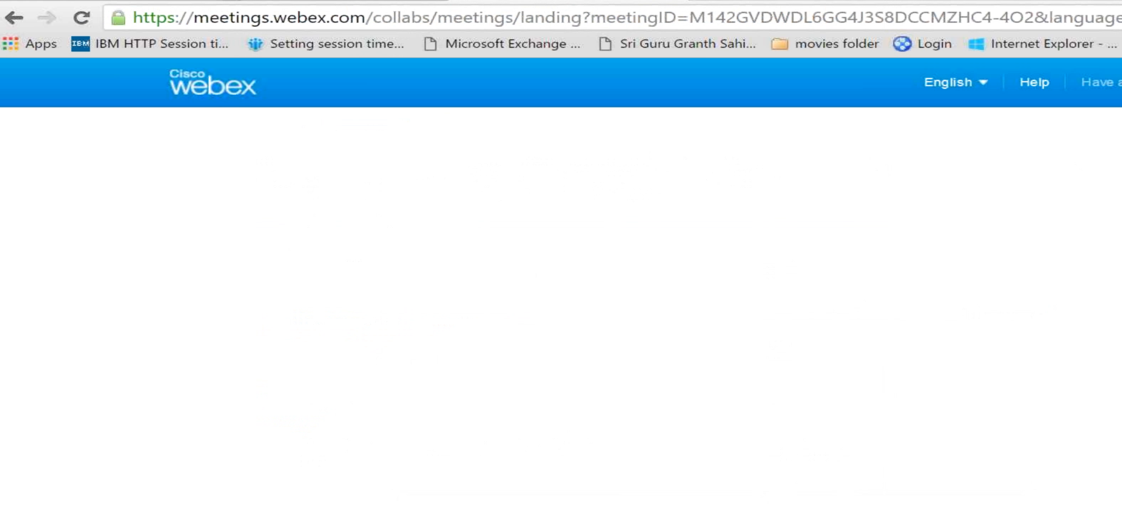
pyautogui.click(705, 0)
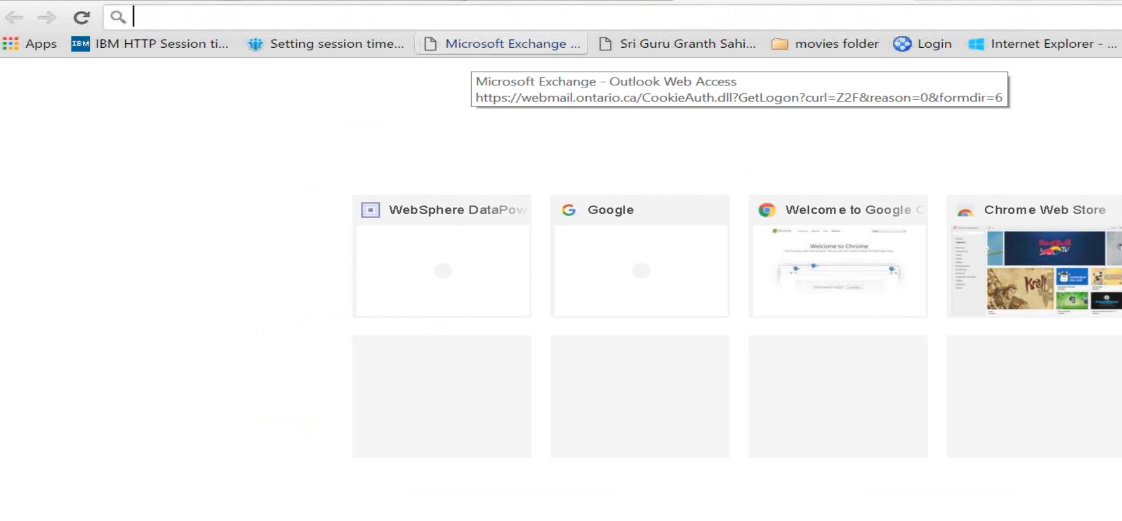
pyautogui.write('valida')
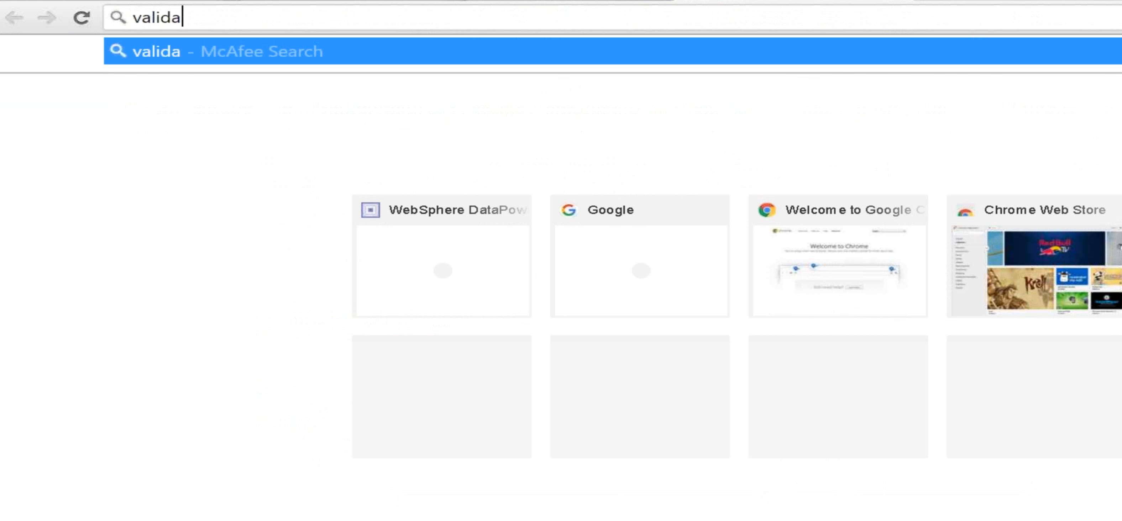
pyautogui.write('te xsl o')
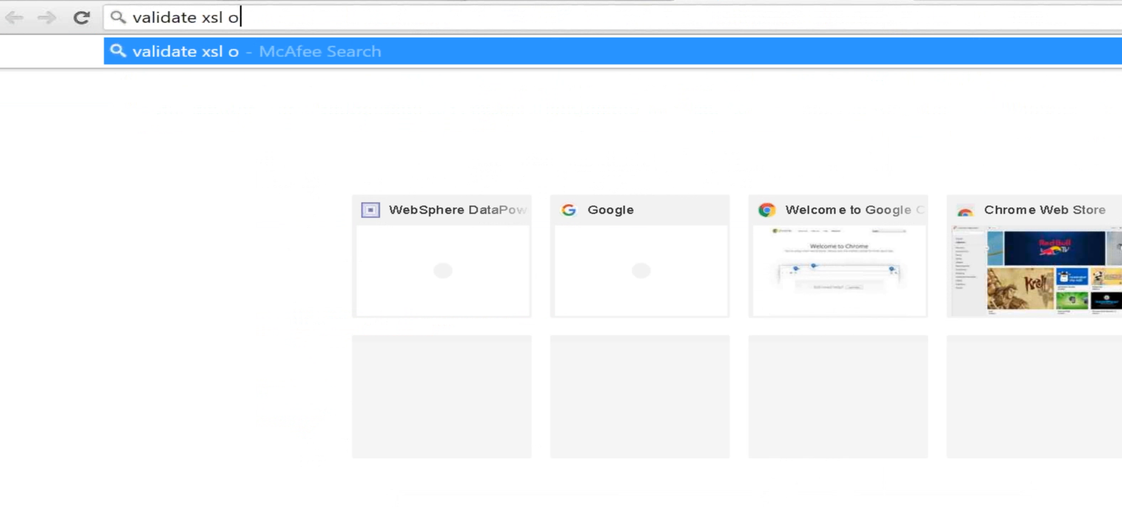
pyautogui.write('nline')
pyautogui.press('Return')
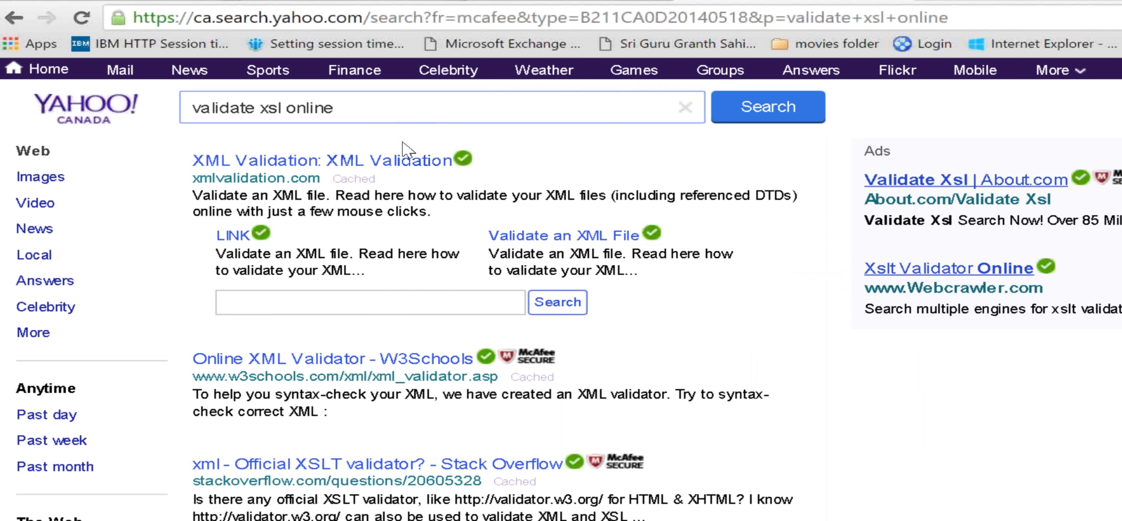
# Open the W3Schools Online XML Validator result and look through the page for a suitable validator
pyautogui.click(420, 359)
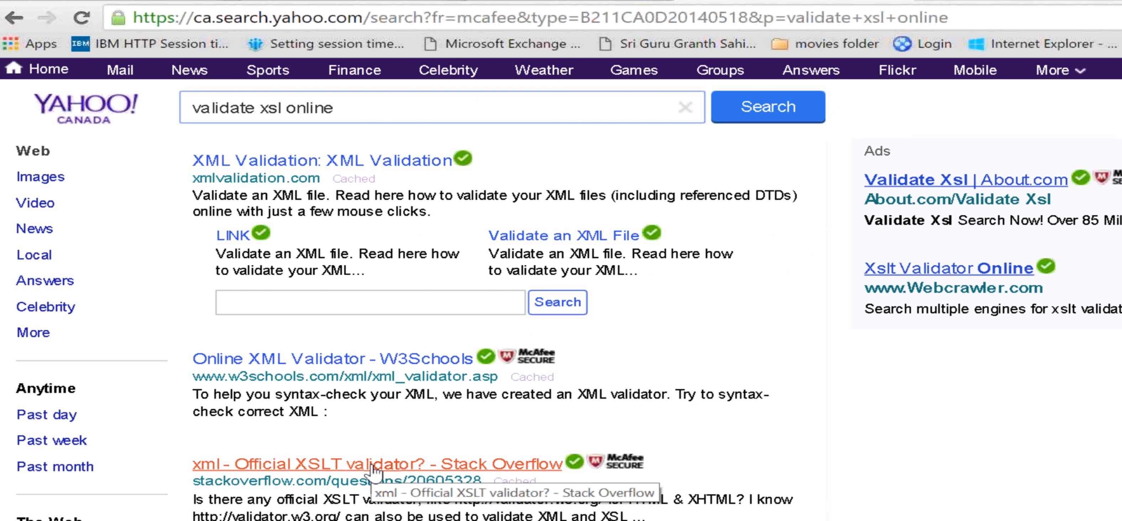
pyautogui.click(368, 360)
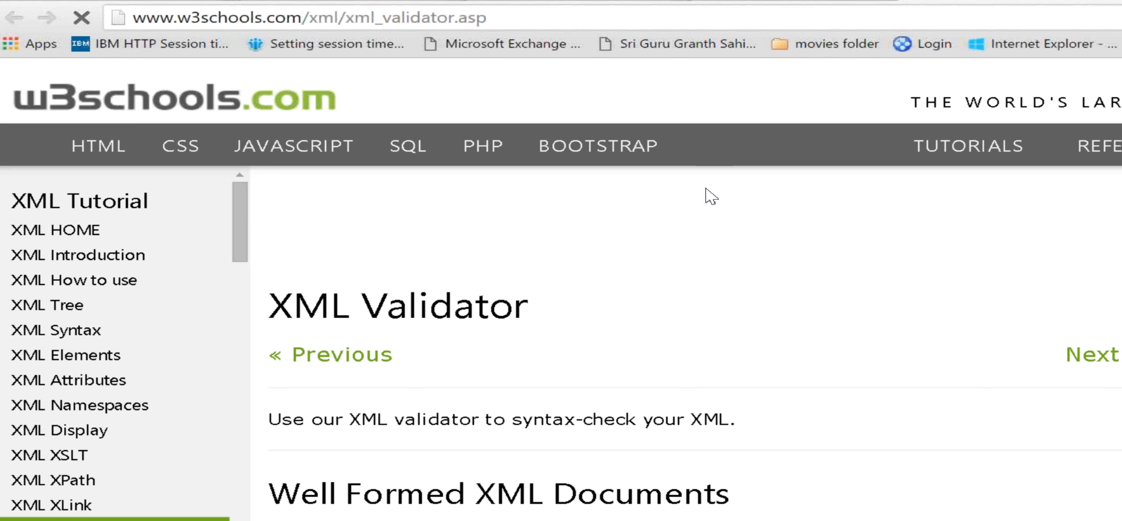
pyautogui.scroll(-15, 706, 188)
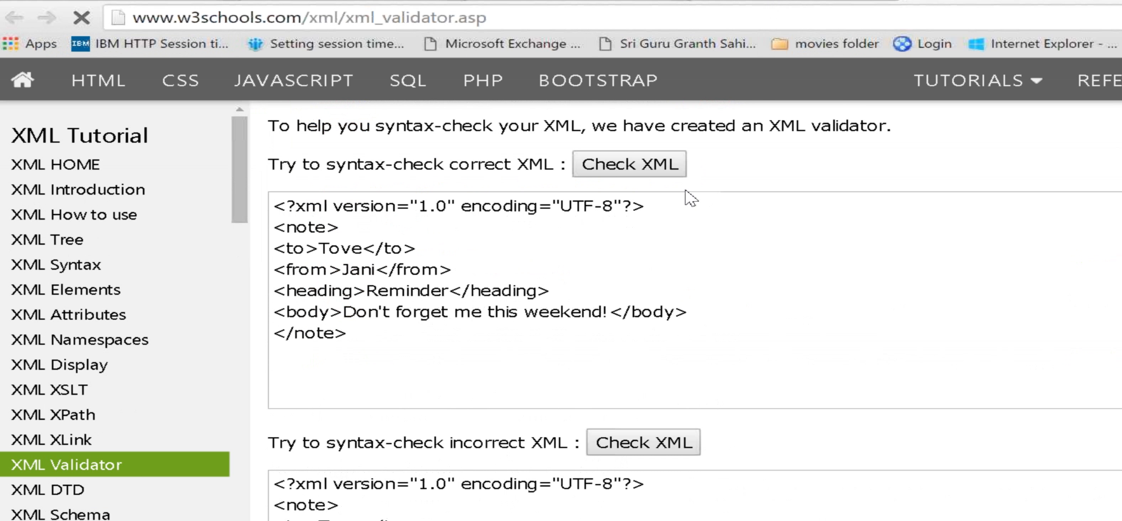
pyautogui.scroll(-10, 684, 189)
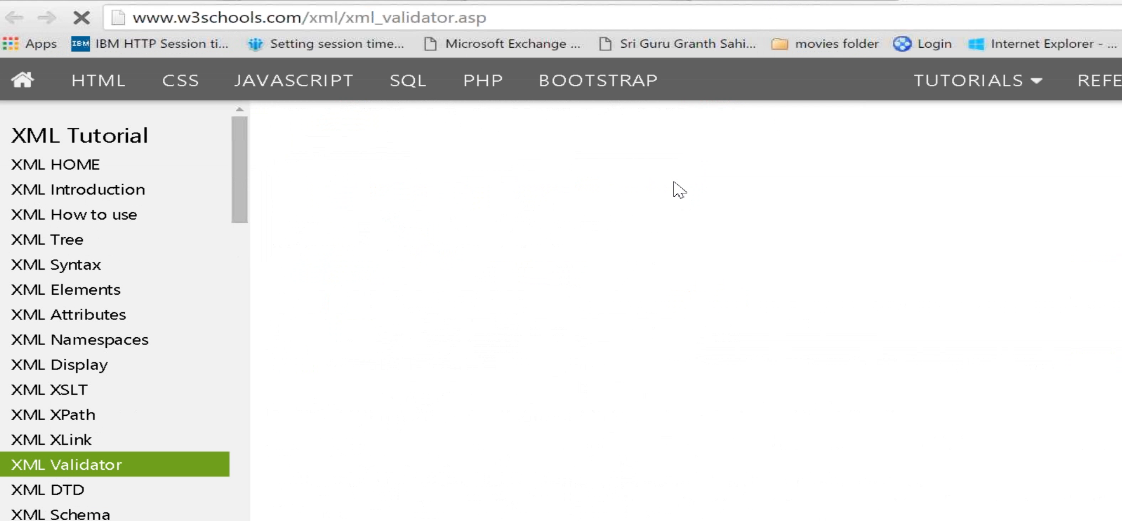
pyautogui.scroll(-5, 688, 171)
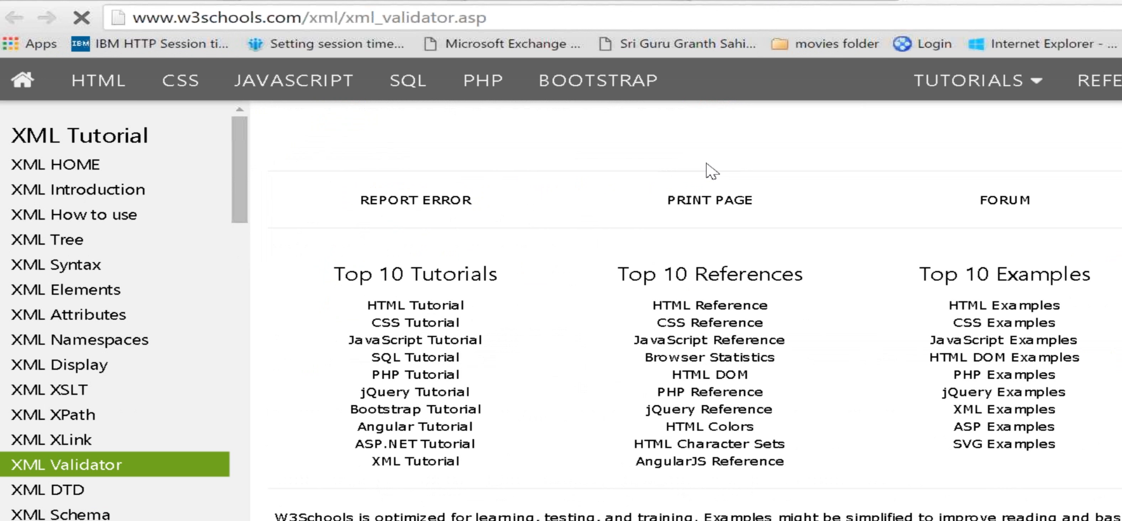
pyautogui.scroll(-10, 68, 290)
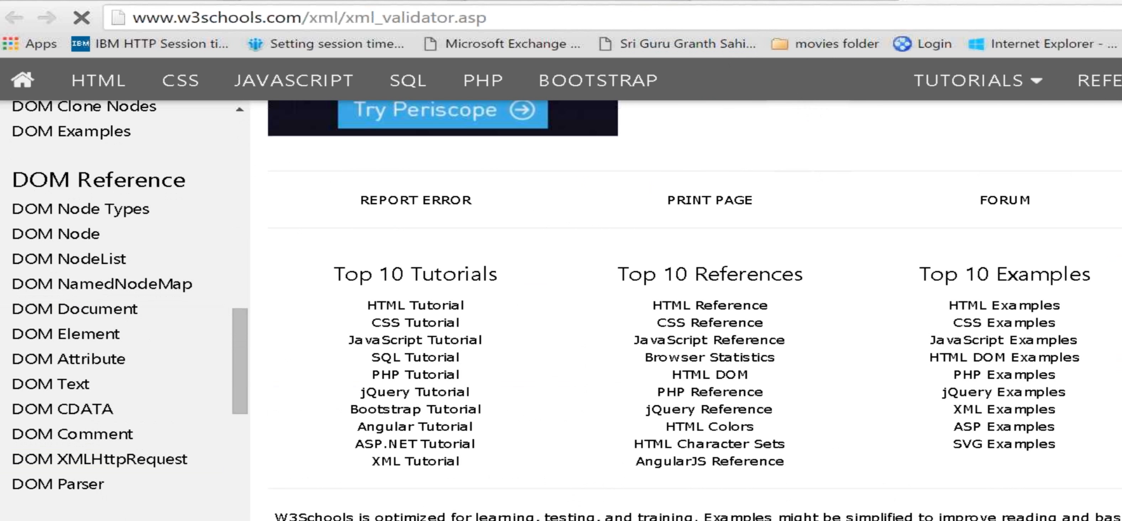
# Return to the search results and open the Free Online XSL Transformer (XSLT) page on freeformatter.com
pyautogui.click(793, 1)
pyautogui.scroll(-1, 566, 370)
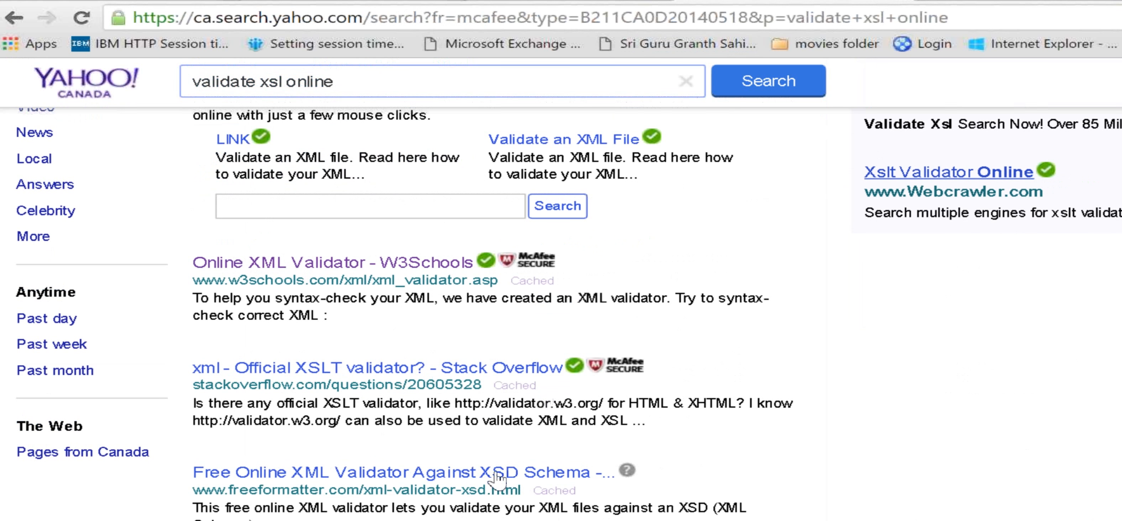
pyautogui.scroll(-1, 480, 488)
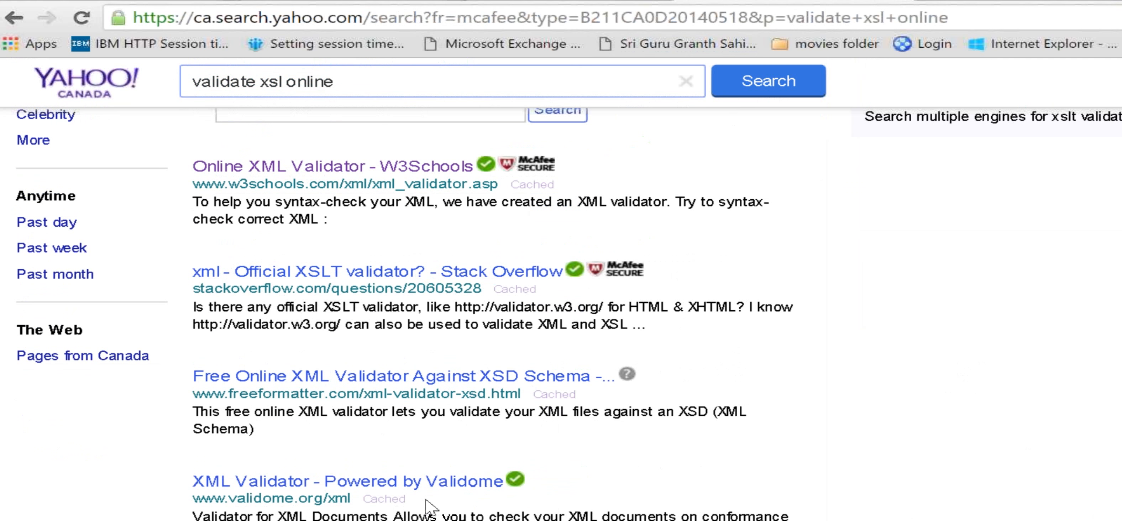
pyautogui.scroll(-2, 433, 490)
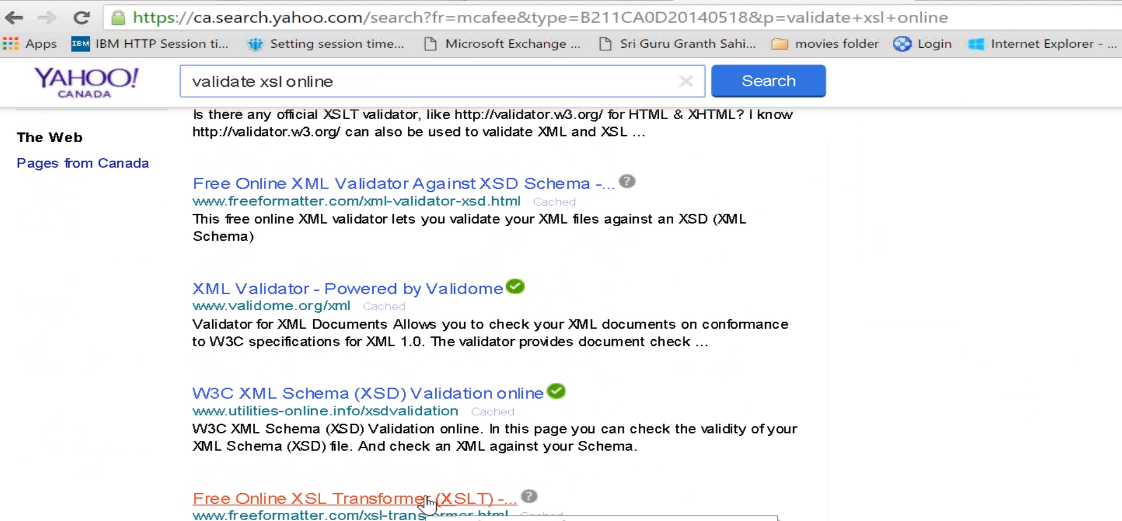
pyautogui.click(426, 497)
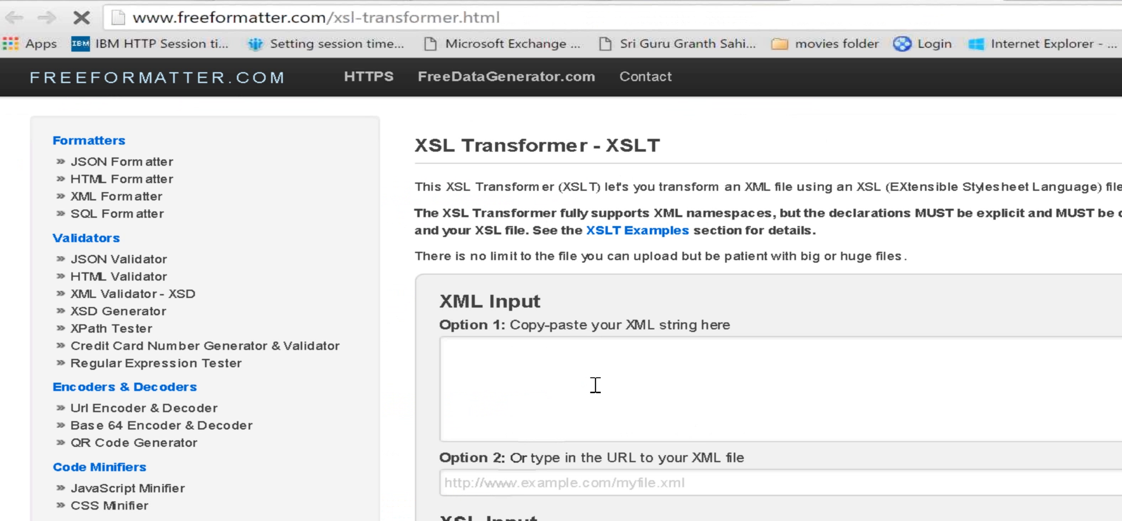
# Look over the XSL Transformer's XML and XSL input options and place the cursor in the XSL string input
pyautogui.click(829, 404)
pyautogui.scroll(-2, 742, 447)
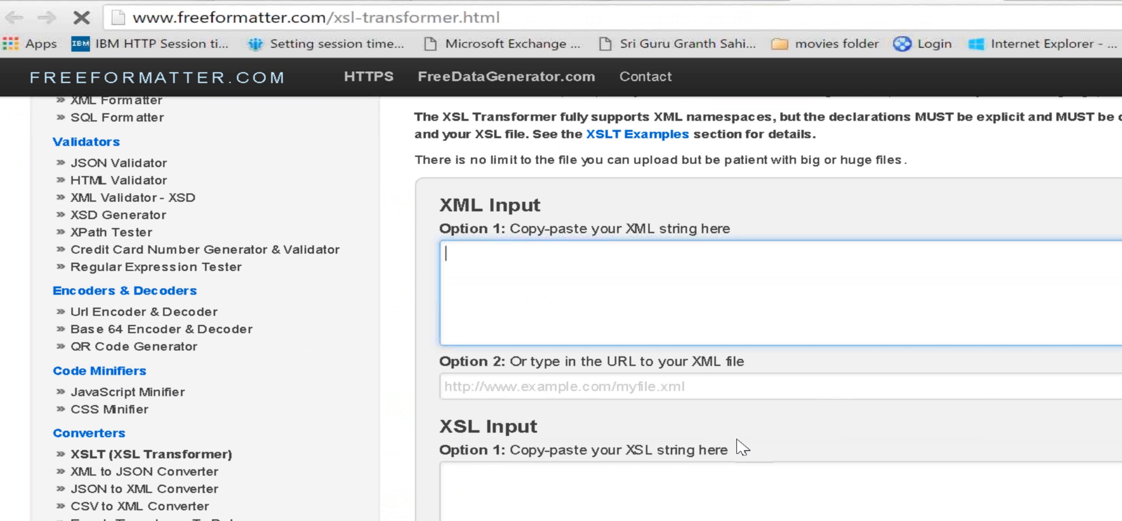
pyautogui.scroll(-6, 736, 442)
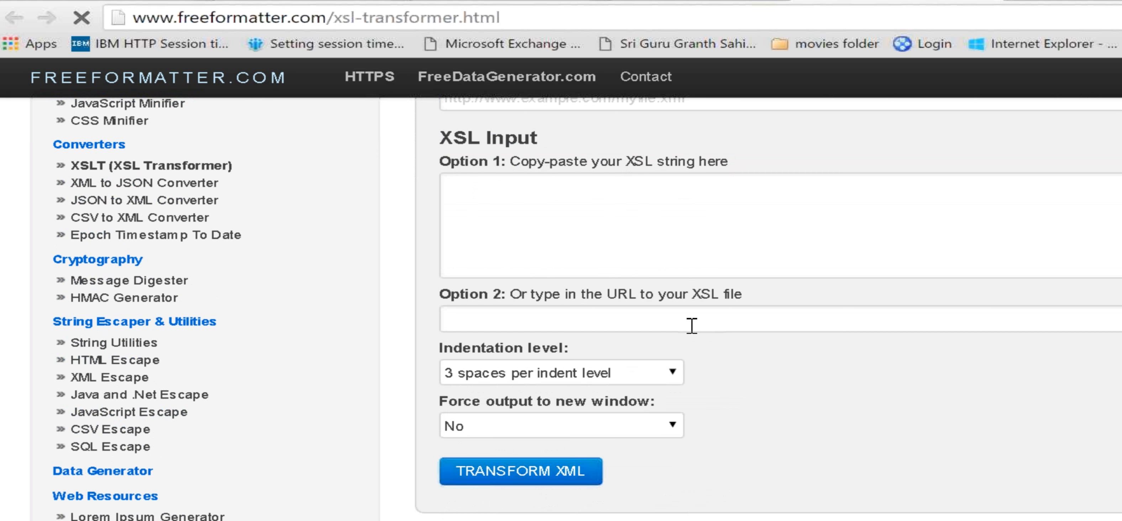
pyautogui.scroll(8, 691, 323)
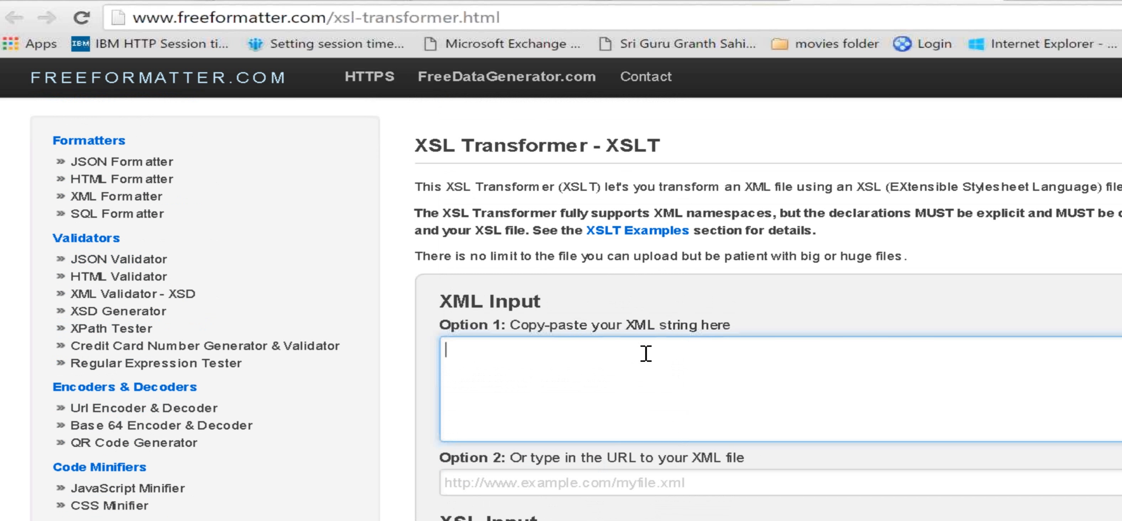
pyautogui.scroll(-2, 681, 361)
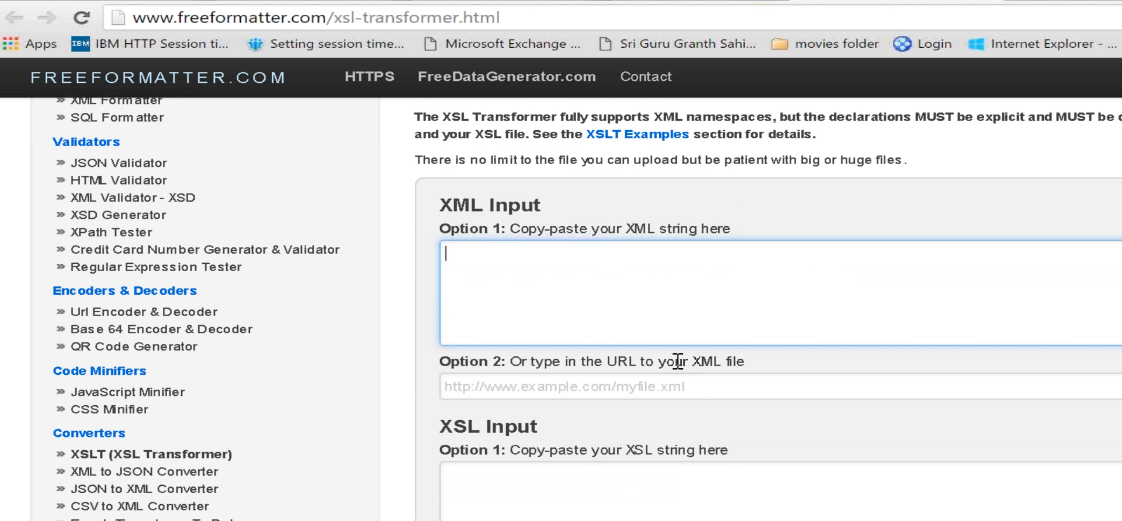
pyautogui.click(601, 496)
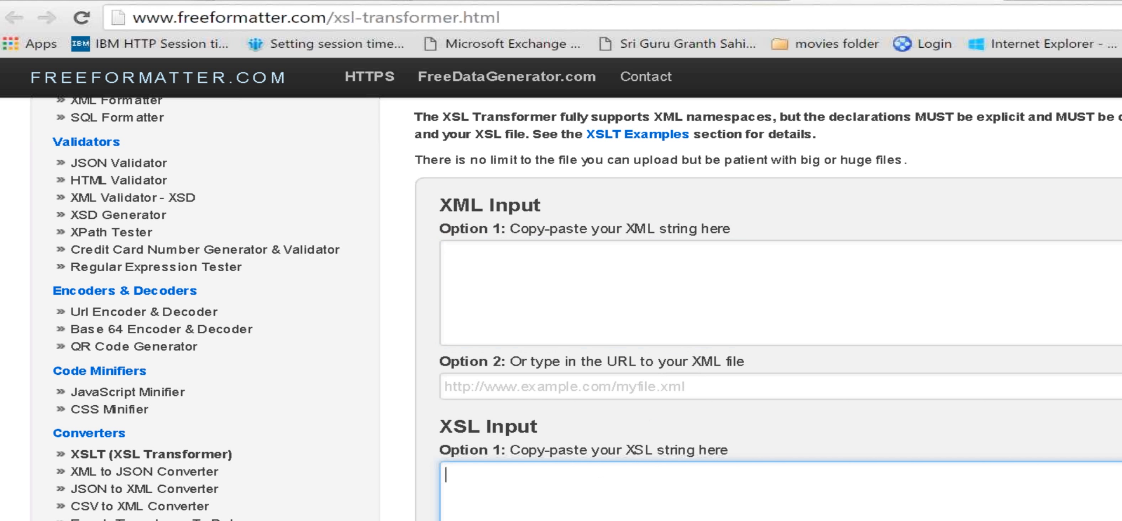
# Switch back to the probe's transaction detail window to review the Transform step's abort details
pyautogui.hotkey('alt', 'Tab')
pyautogui.moveTo(714, 519)
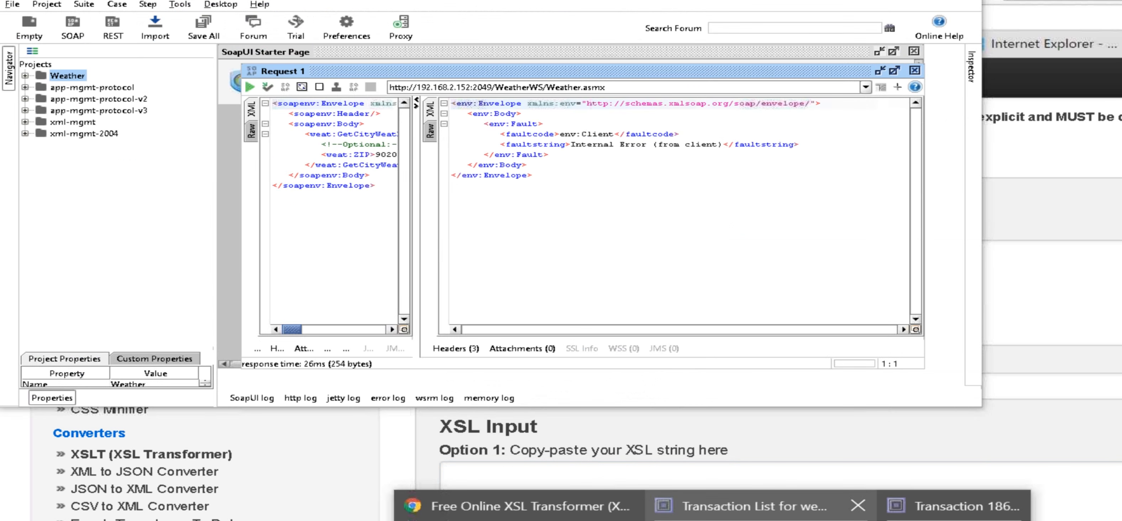
pyautogui.click(736, 507)
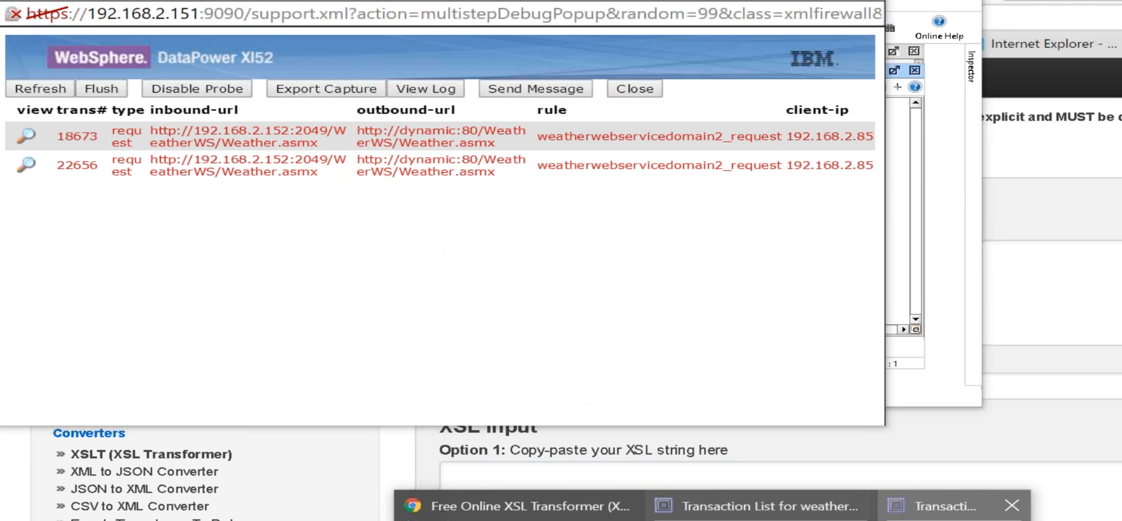
pyautogui.click(950, 512)
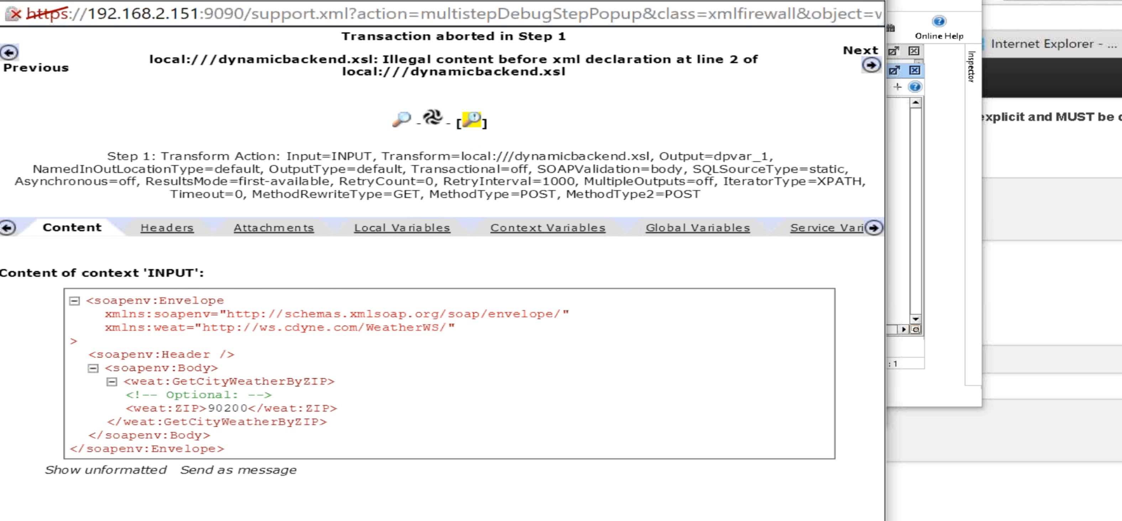
# Find the recent dynamicbackend file in File Explorer and open it with TextPad
pyautogui.click(155, 519)
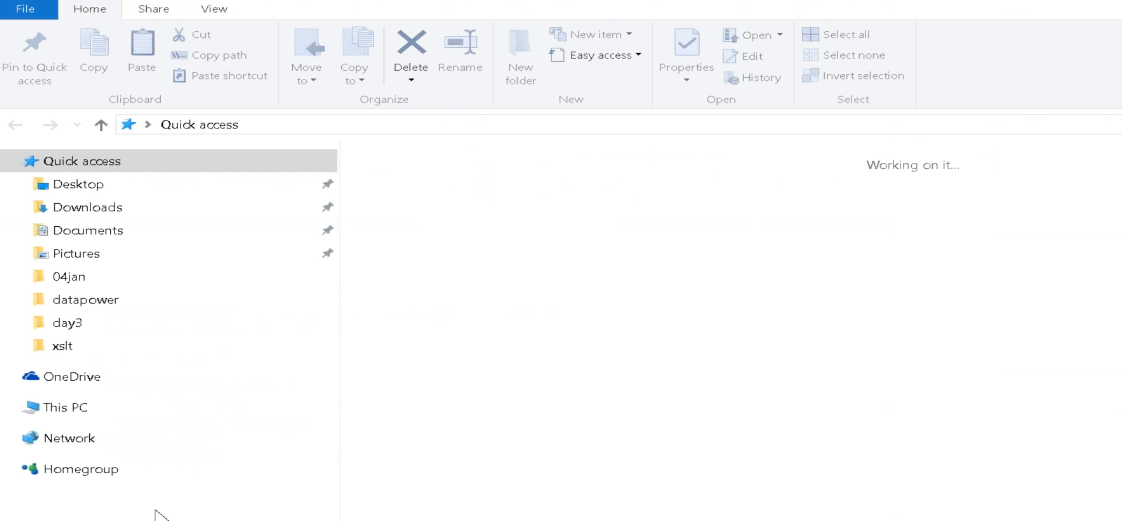
pyautogui.doubleClick(491, 368)
pyautogui.rightClick(492, 368)
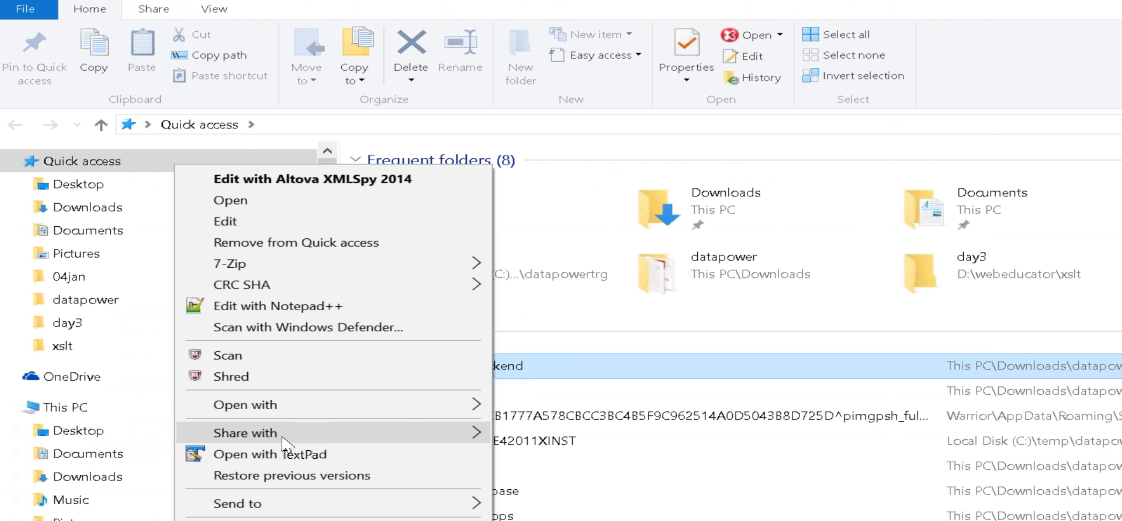
pyautogui.click(276, 453)
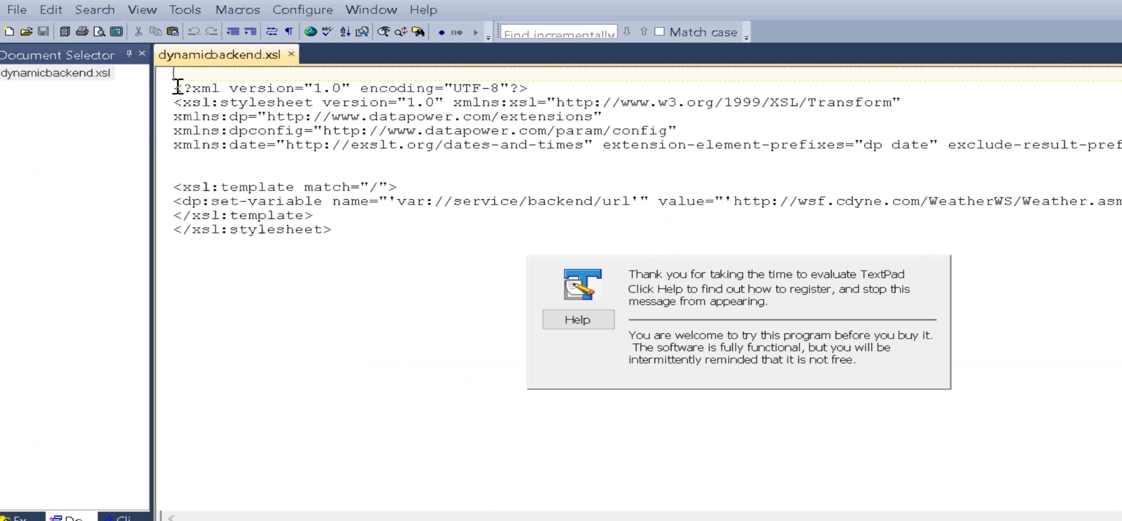
# Copy the complete style sheet code of dynamicbackend.xsl, from the XML declaration to the closing xsl:stylesheet tag
pyautogui.moveTo(174, 88); pyautogui.dragTo(353, 232)
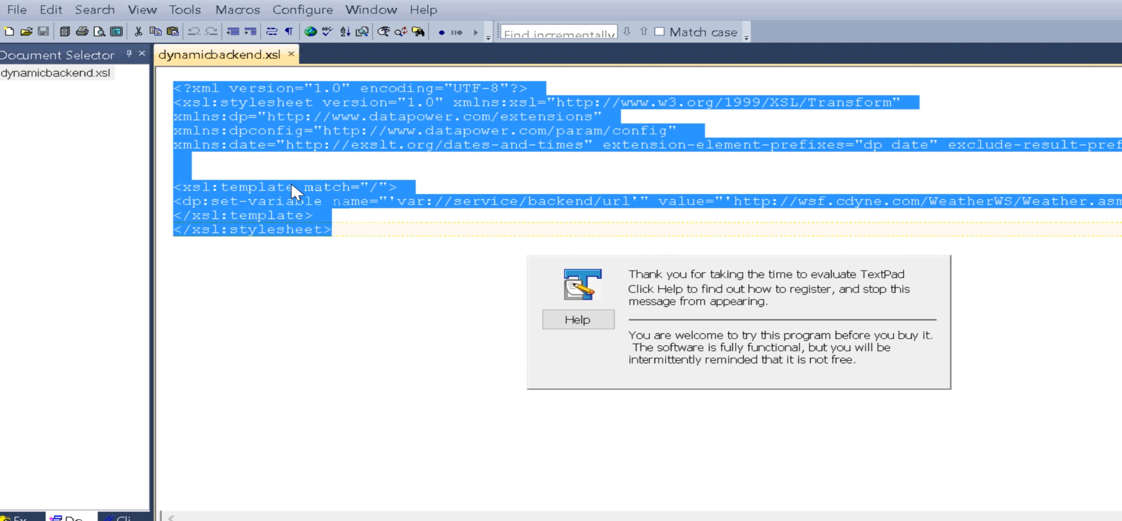
pyautogui.rightClick(276, 123)
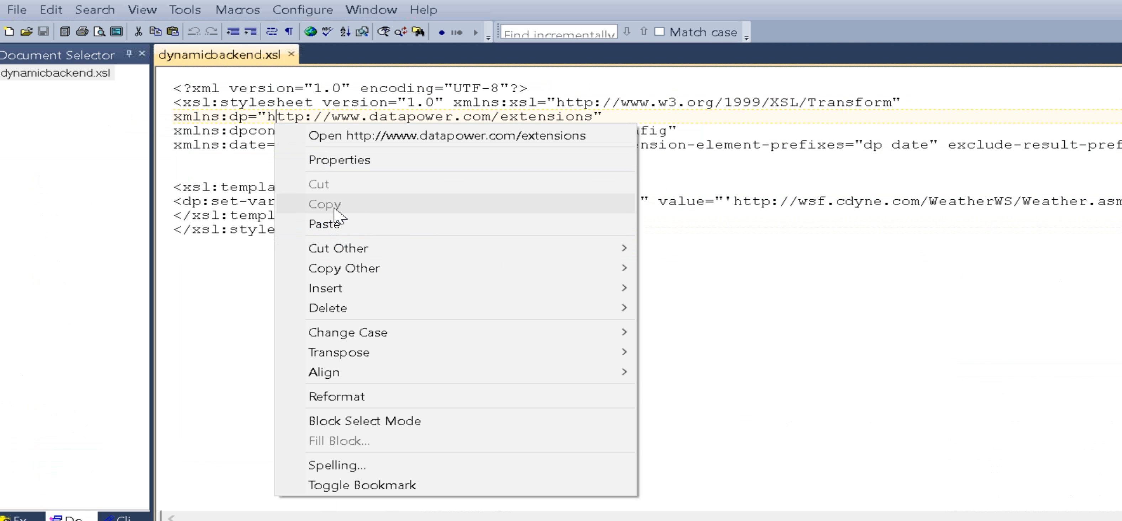
pyautogui.click(215, 150)
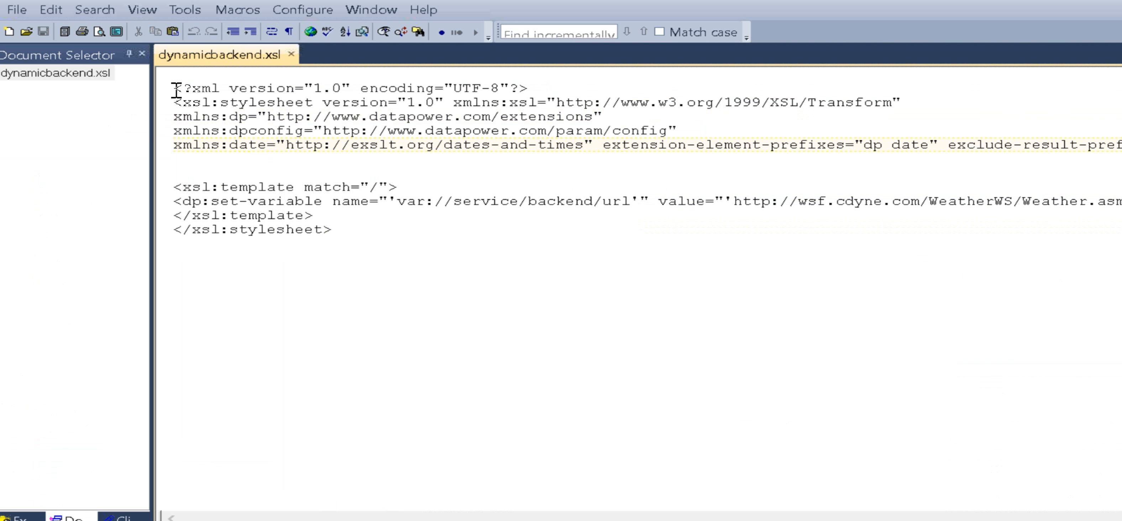
pyautogui.moveTo(174, 89); pyautogui.dragTo(370, 228)
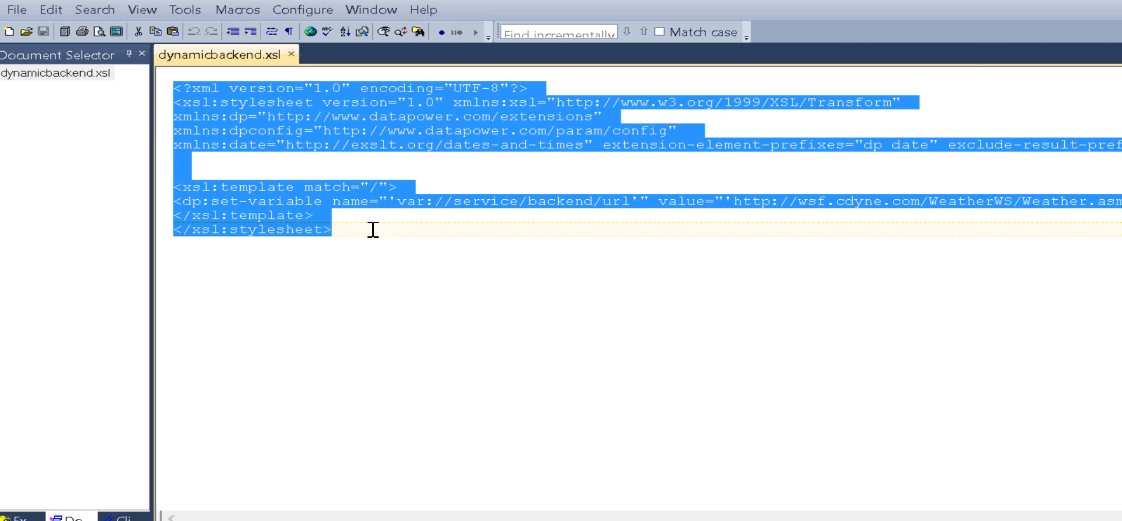
pyautogui.rightClick(306, 106)
pyautogui.click(371, 165)
# Switch to the Free Online XSL Transformer page in Chrome and paste the style sheet code as the XSL string
pyautogui.click(713, 520)
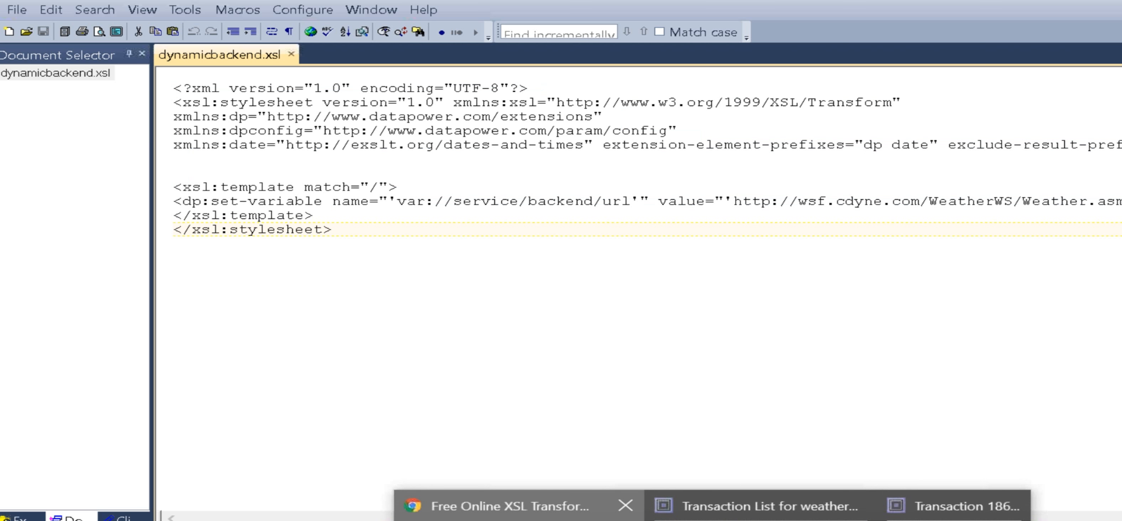
pyautogui.click(509, 505)
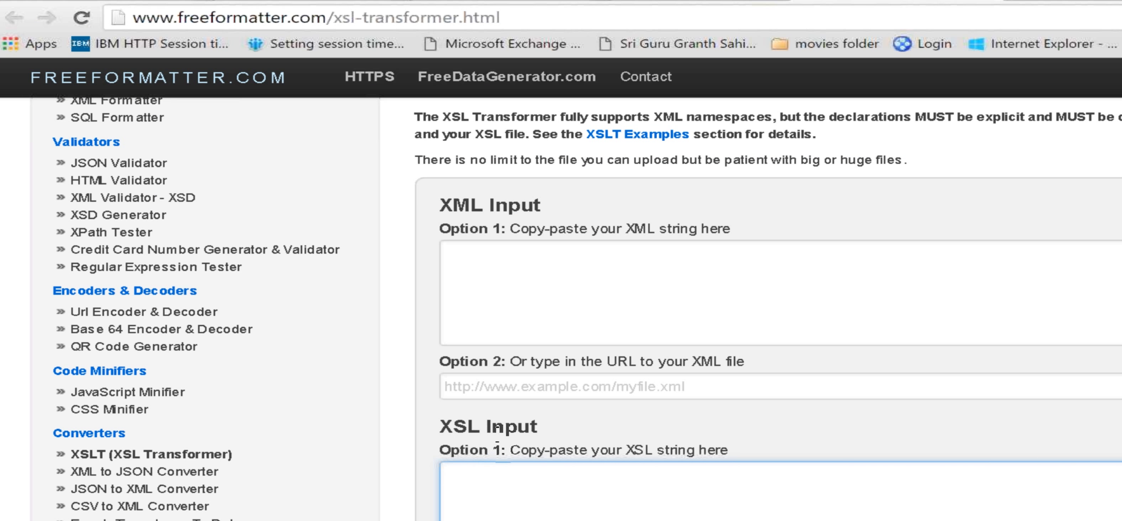
pyautogui.hotkey('ctrl', 'v')
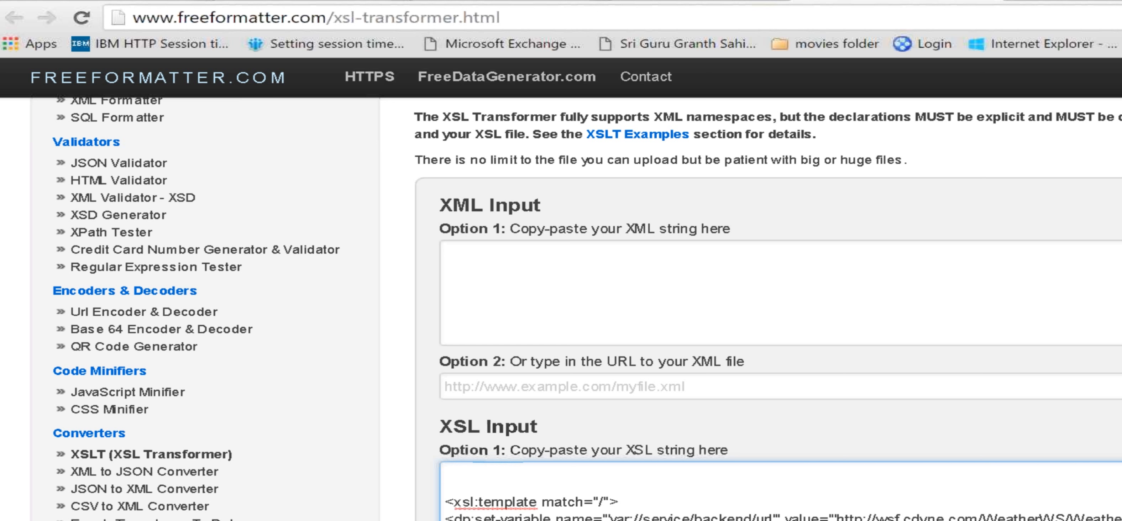
pyautogui.scroll(2, 767, 305)
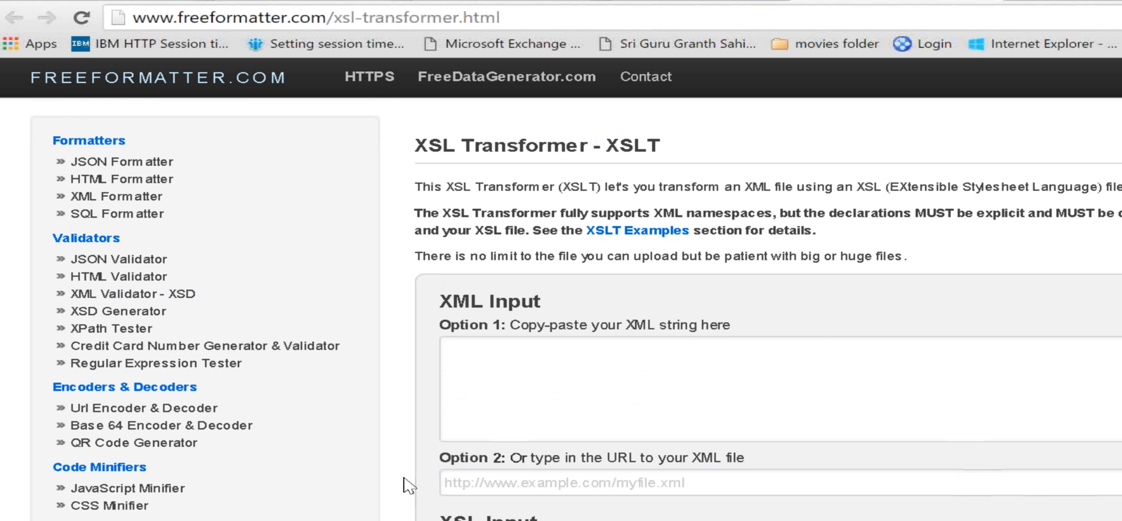
pyautogui.scroll(-2, 434, 327)
# Copy the full SOAP envelope from the probe's INPUT context and paste it as the transformer's XML string
pyautogui.click(482, 294)
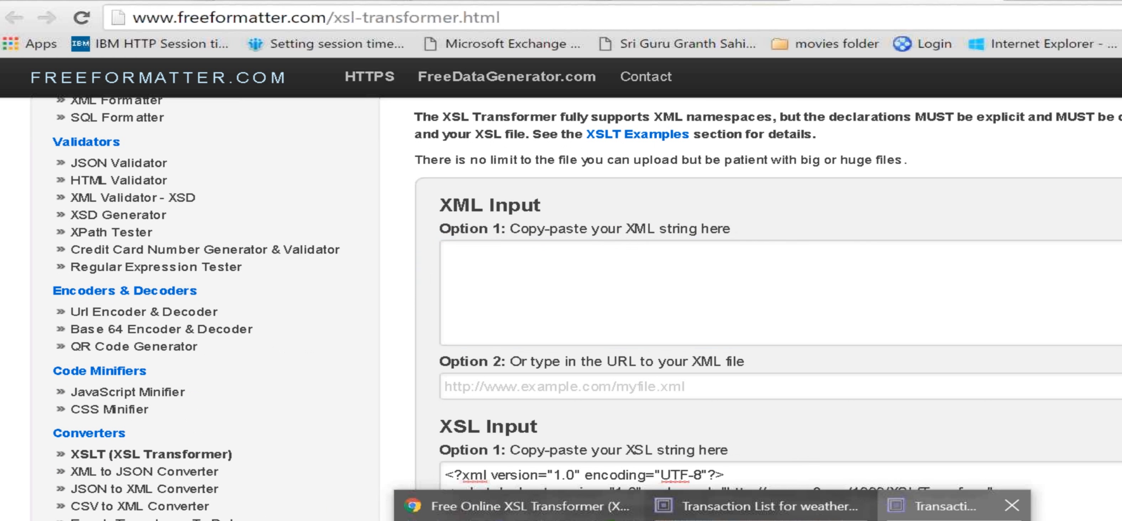
pyautogui.click(906, 505)
pyautogui.moveTo(86, 301); pyautogui.dragTo(252, 446)
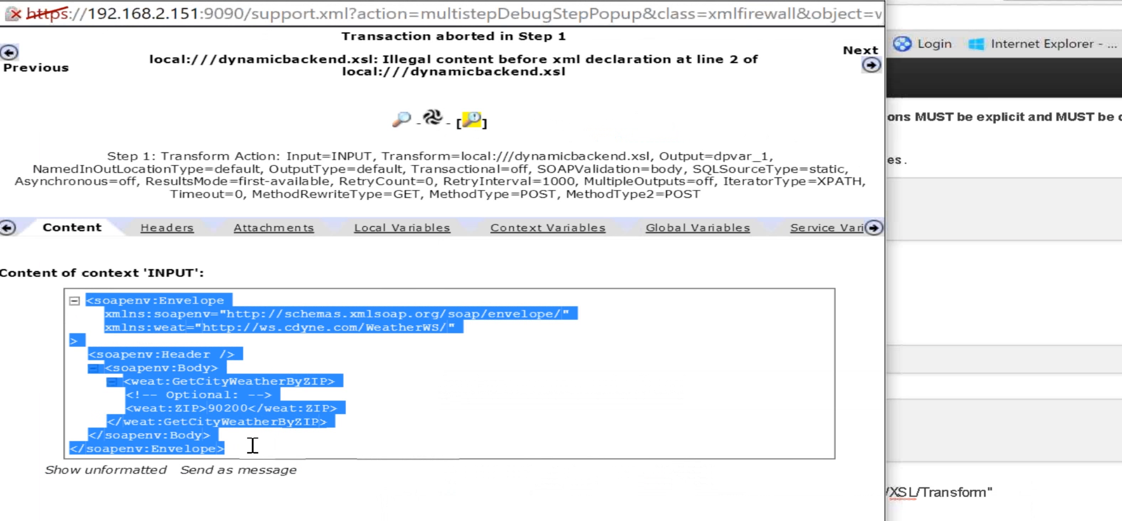
pyautogui.rightClick(202, 393)
pyautogui.click(261, 403)
pyautogui.click(1102, 311)
pyautogui.click(721, 296)
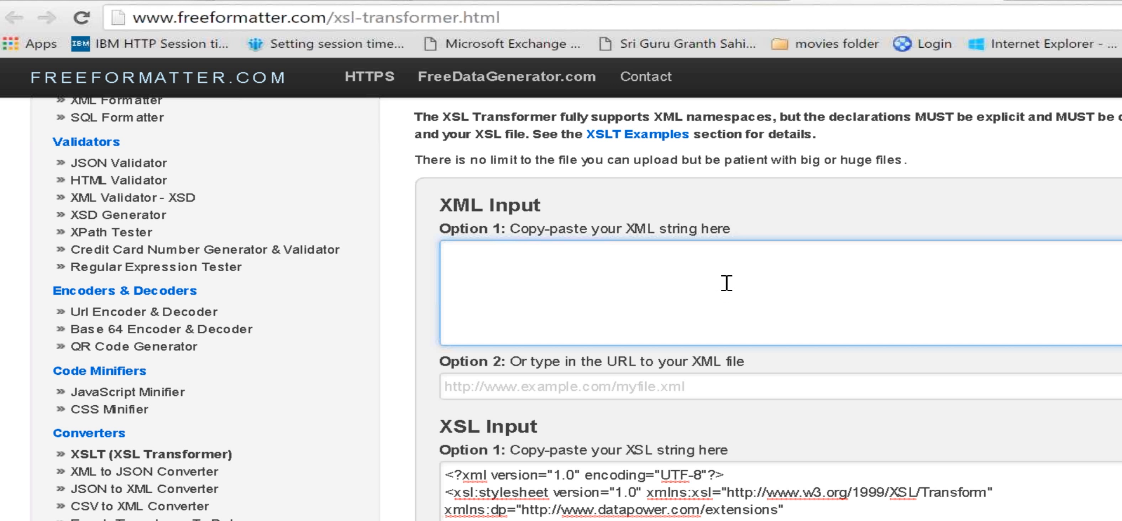
pyautogui.hotkey('ctrl', 'v')
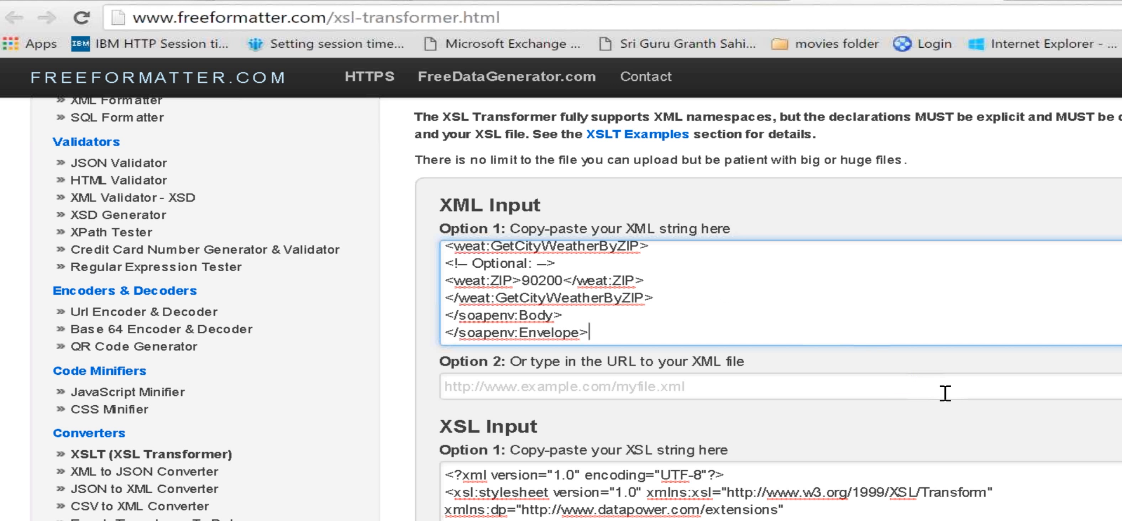
# Run the XSL transformation on the pasted SOAP envelope and style sheet
pyautogui.scroll(-2, 943, 403)
pyautogui.scroll(-5, 943, 405)
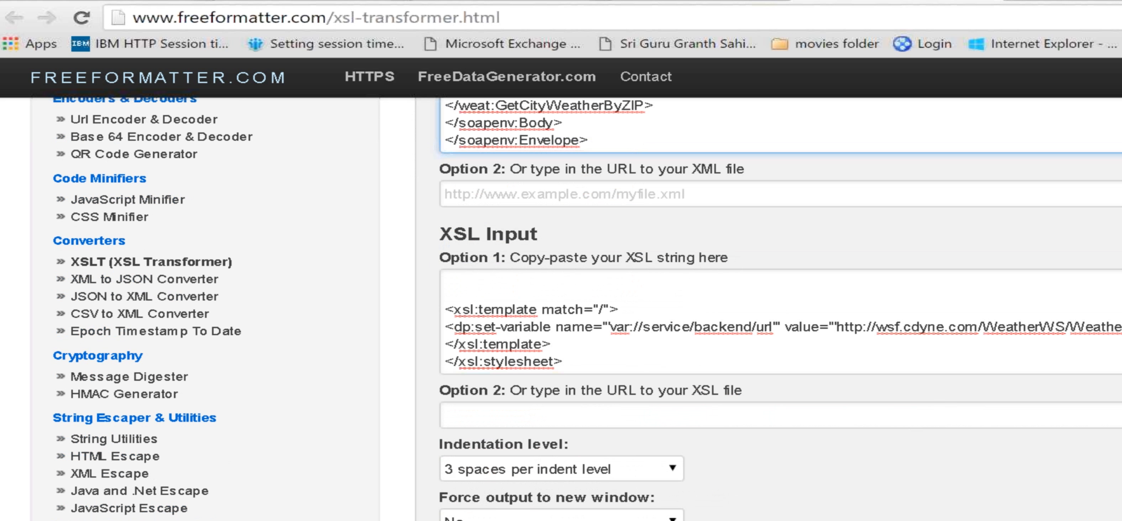
pyautogui.click(479, 519)
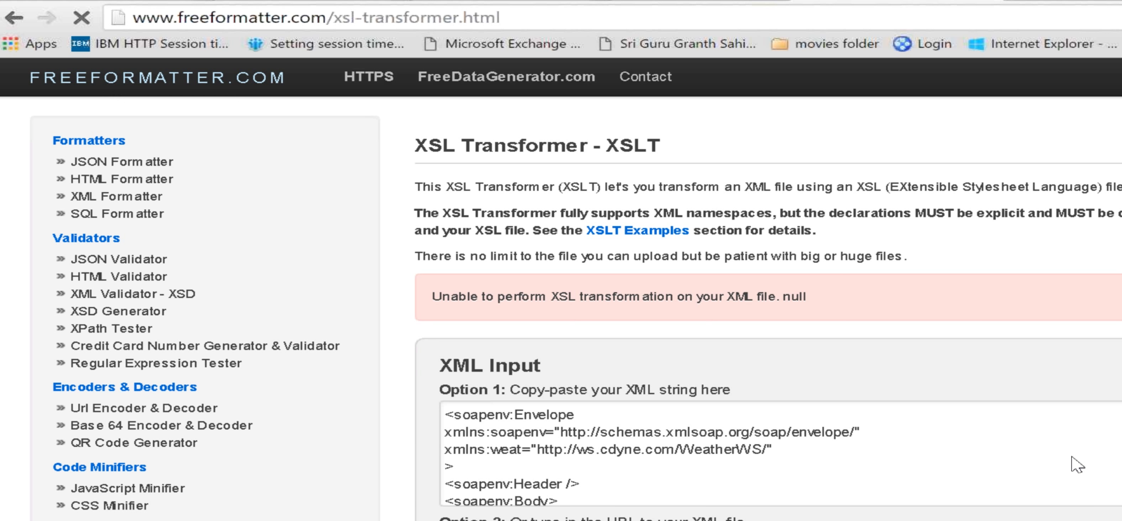
# Review the transformation outcome and read through the submitted XML and XSL strings for the cause
pyautogui.scroll(-5, 1070, 459)
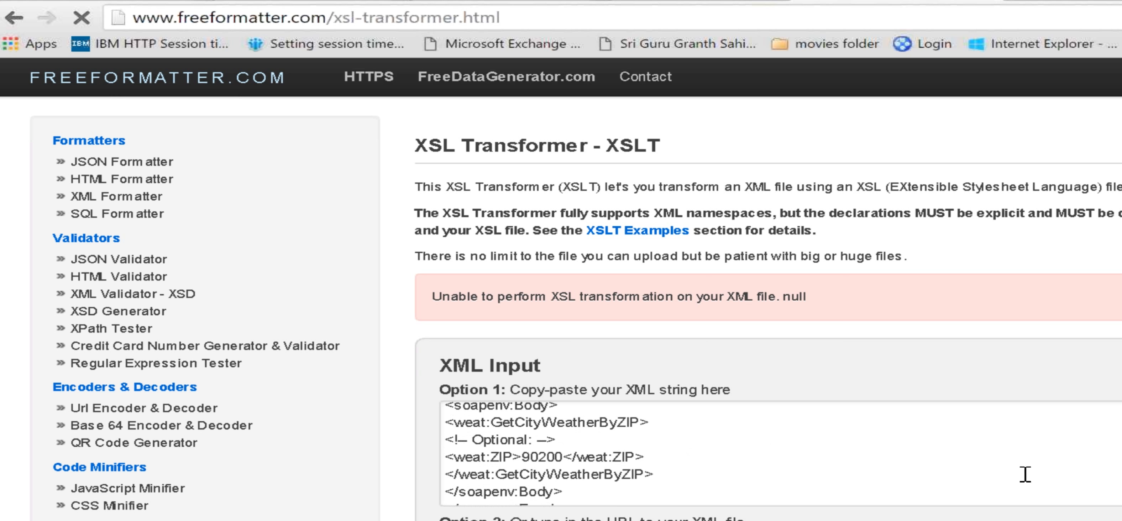
pyautogui.scroll(-4, 911, 496)
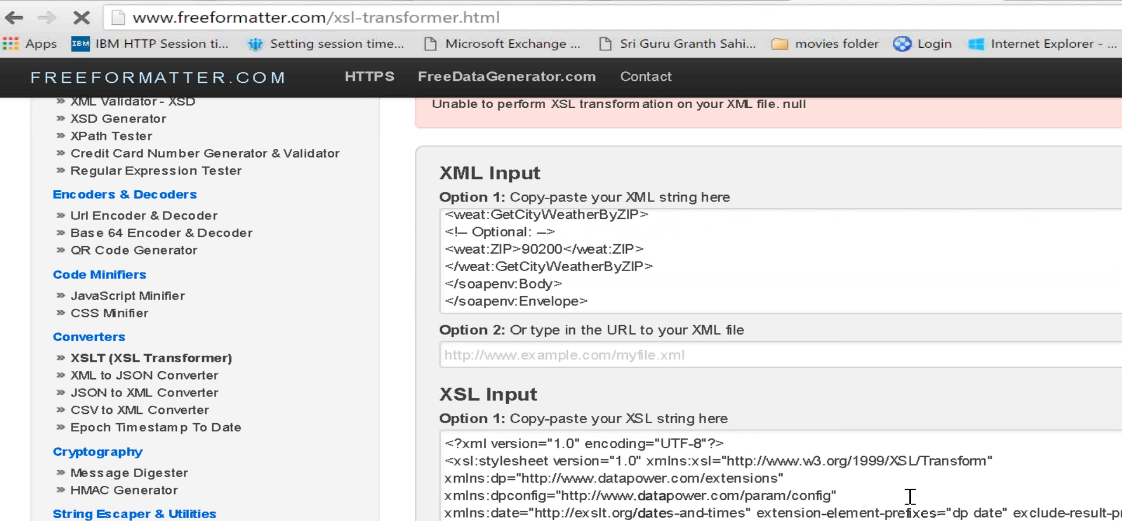
pyautogui.scroll(3, 914, 495)
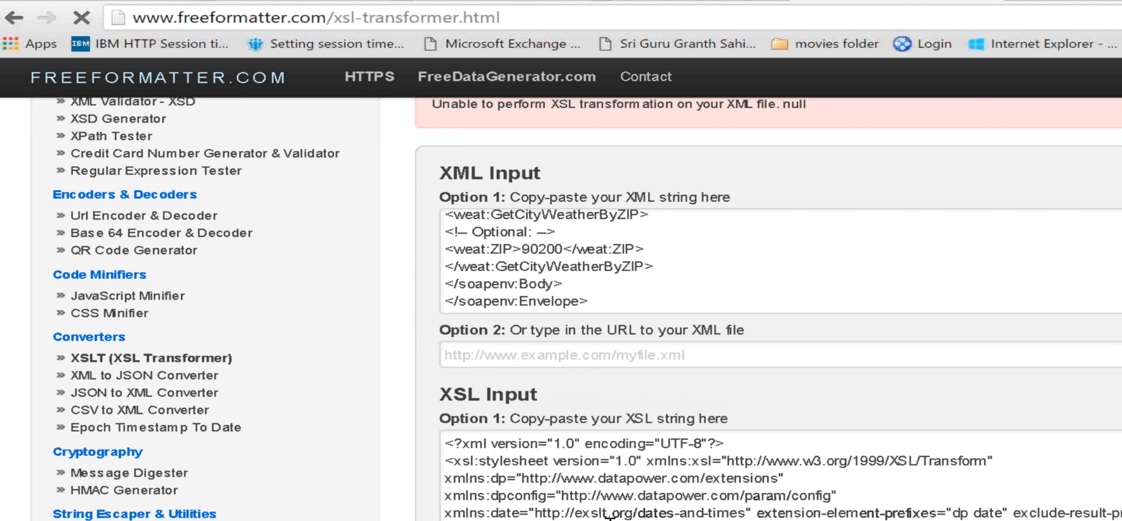
pyautogui.scroll(-3, 509, 496)
pyautogui.scroll(3, 510, 496)
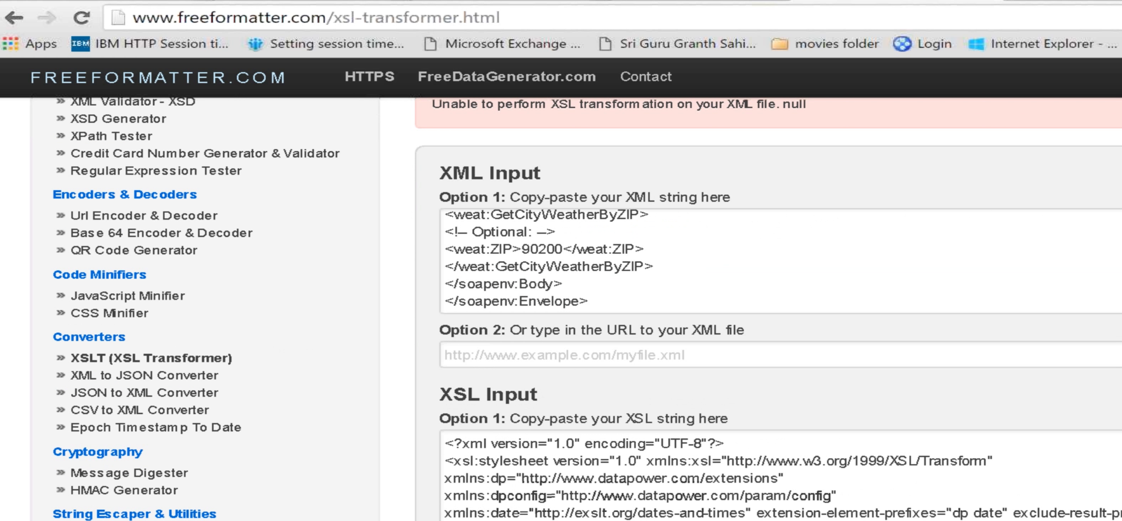
pyautogui.scroll(-5, 740, 479)
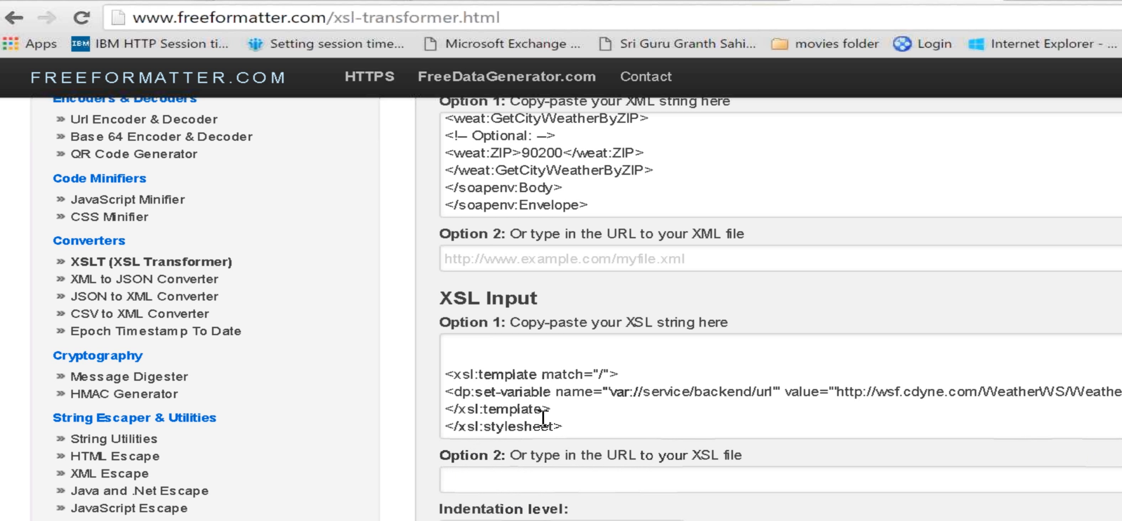
pyautogui.scroll(5, 648, 428)
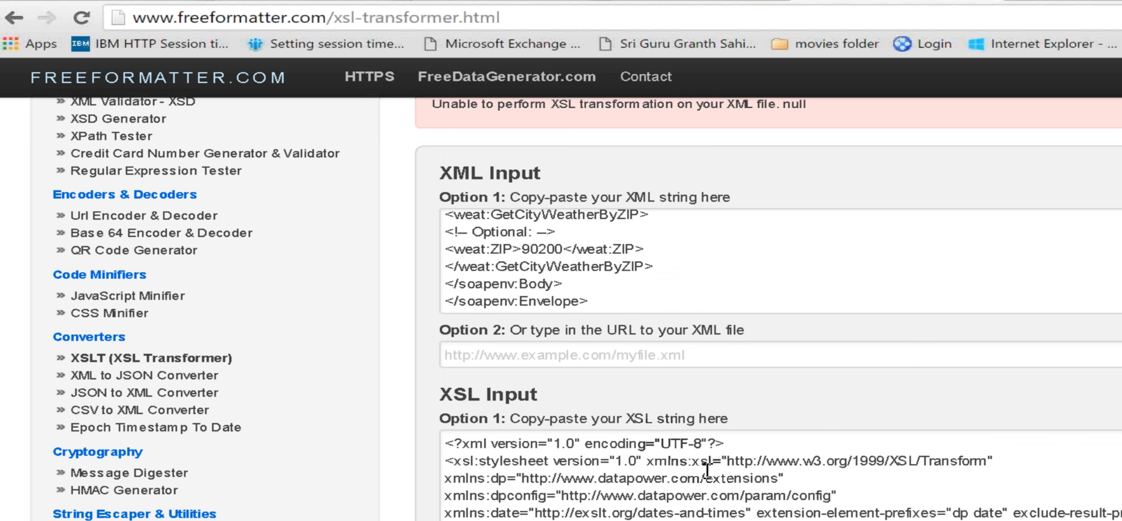
# Return to dynamicbackend.xsl in TextPad and copy its complete style sheet code again
pyautogui.hotkey('alt', 'Tab')
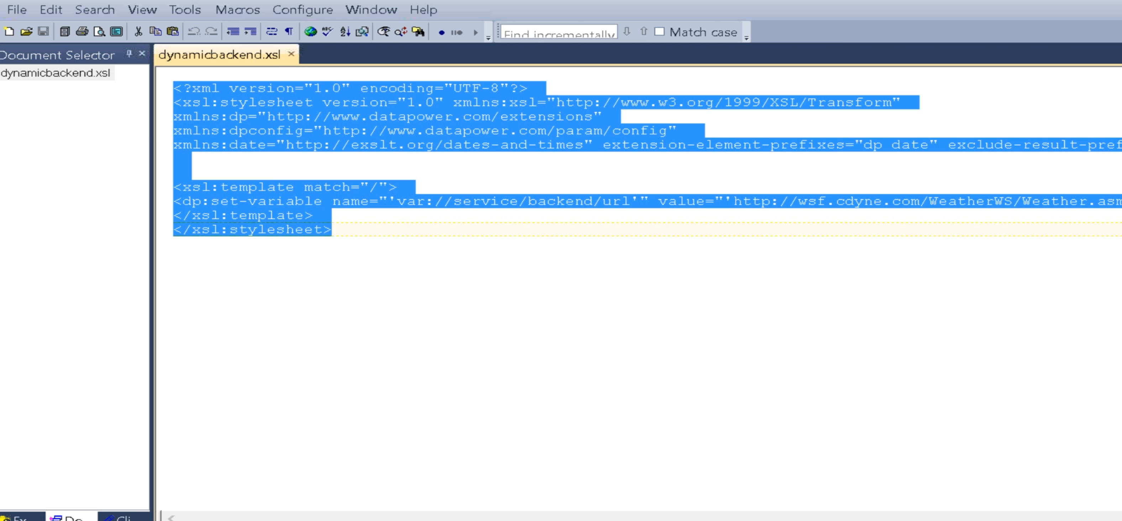
pyautogui.click(774, 383)
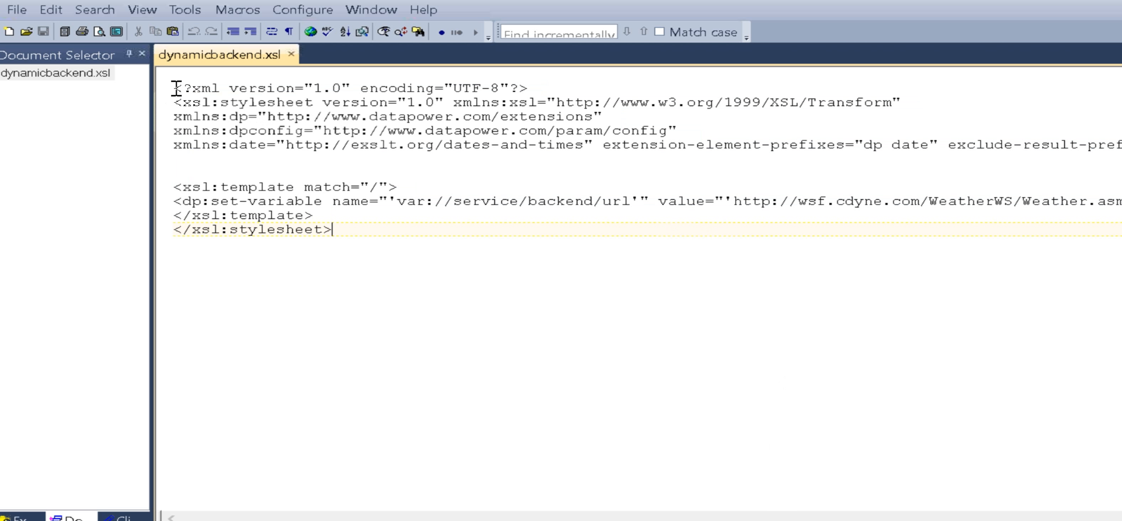
pyautogui.moveTo(183, 87); pyautogui.dragTo(210, 117)
pyautogui.moveTo(330, 159); pyautogui.dragTo(518, 280)
pyautogui.click(795, 383)
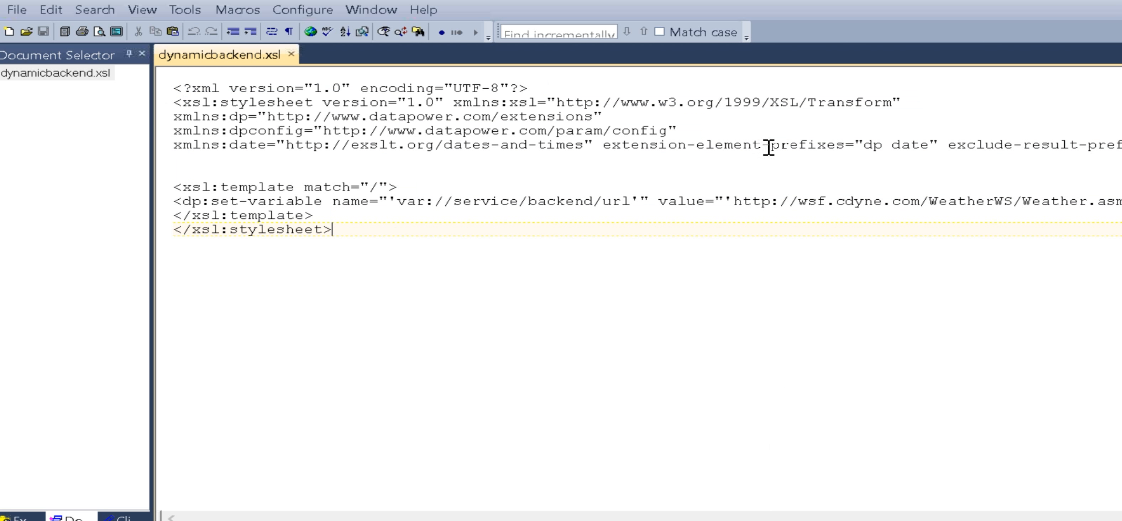
pyautogui.moveTo(172, 85); pyautogui.dragTo(382, 232)
pyautogui.rightClick(273, 131)
pyautogui.click(320, 189)
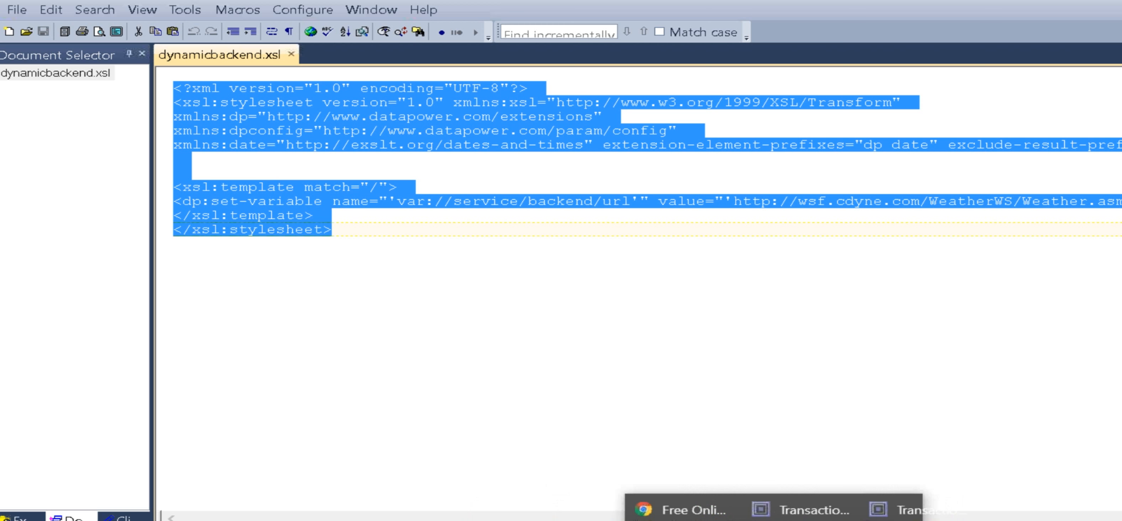
# Switch to the probe's transaction list window and check the recorded weatherwebservicedomain2_request transactions
pyautogui.click(713, 520)
pyautogui.click(949, 506)
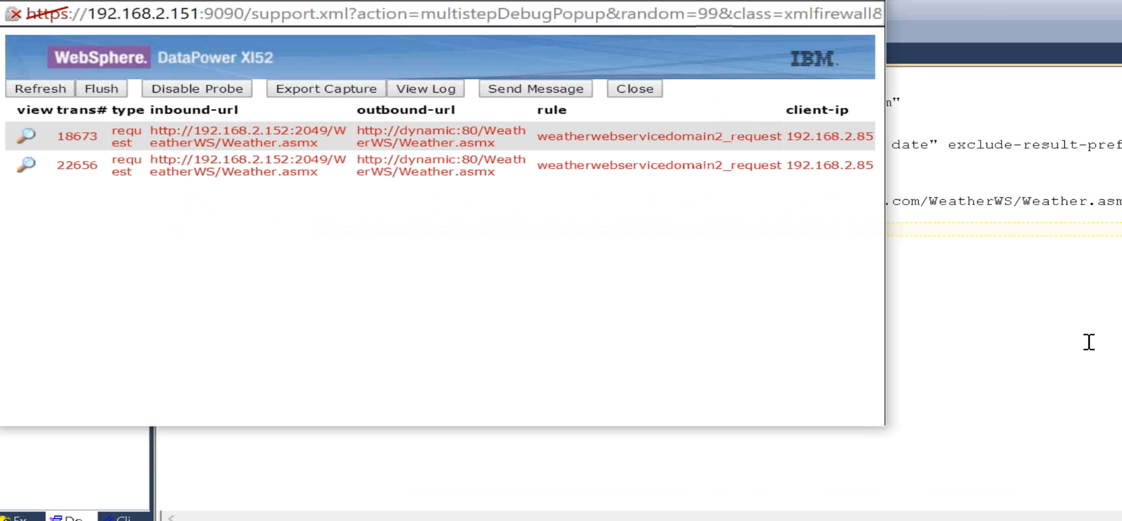
pyautogui.click(1114, 329)
pyautogui.click(713, 520)
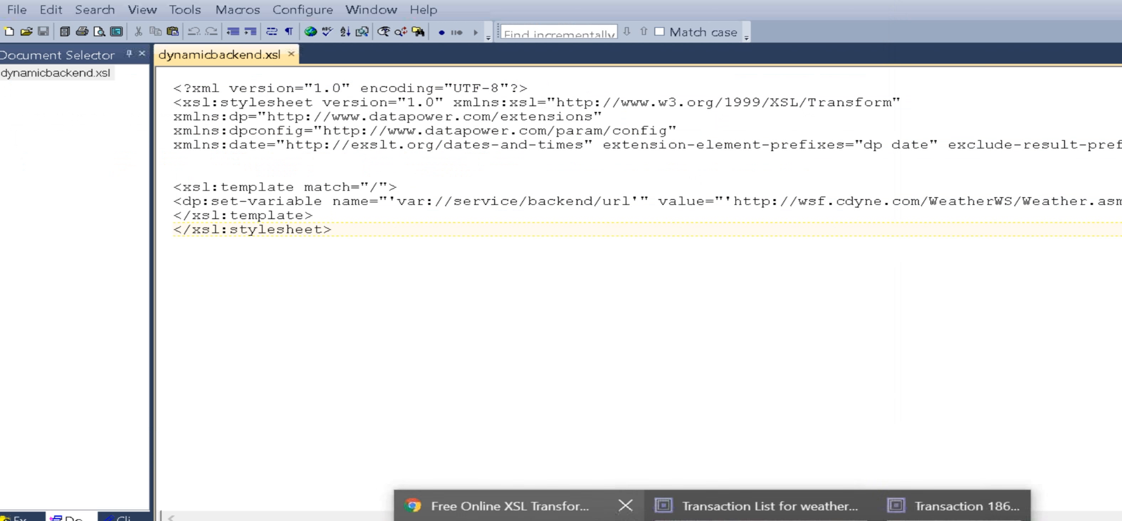
pyautogui.click(801, 501)
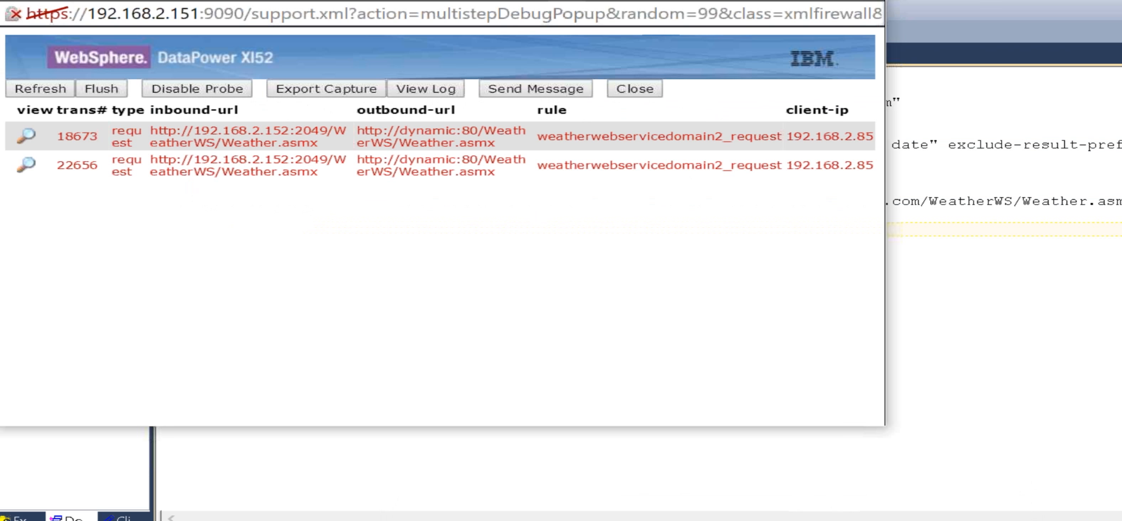
# Go back to Chrome and run a web search for "jsimplex" from the W3Schools XML validator tab
pyautogui.click(714, 520)
pyautogui.click(527, 510)
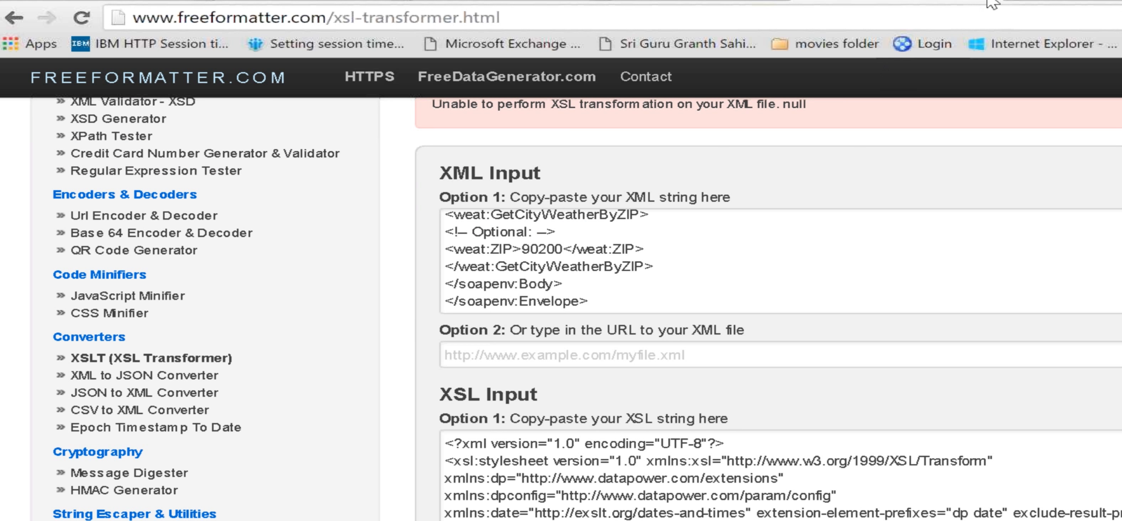
pyautogui.click(1027, 1)
pyautogui.moveTo(489, 20); pyautogui.dragTo(118, 3)
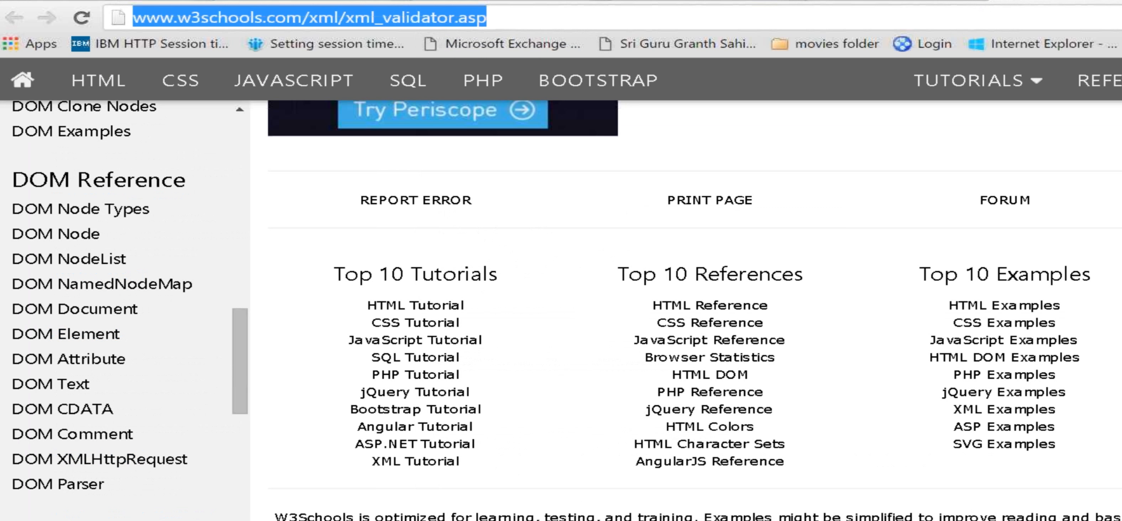
pyautogui.write('j')
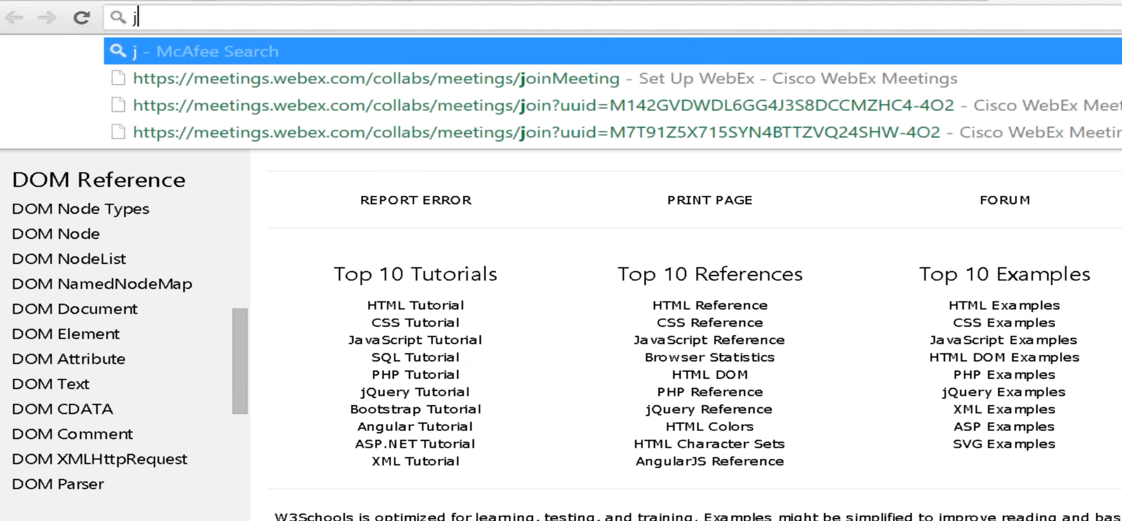
pyautogui.write('s')
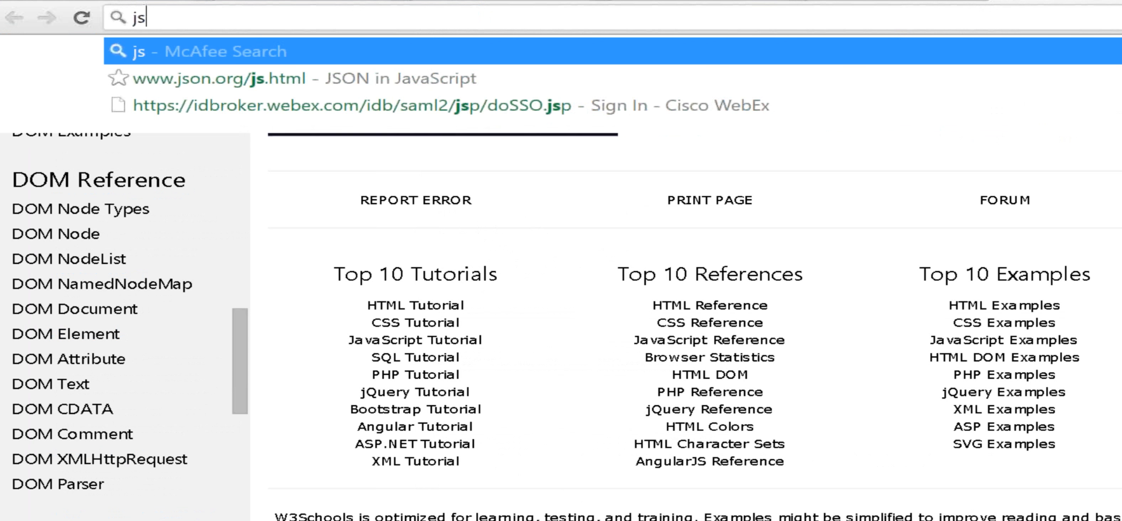
pyautogui.write('implex')
pyautogui.press('Return')
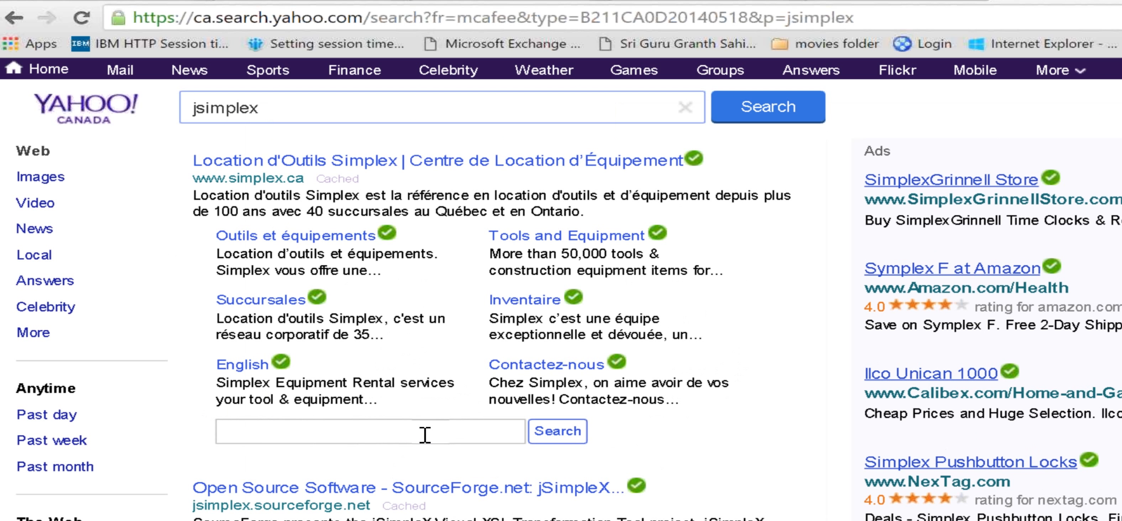
# Open the jSimpleX Visual XSL Transformation Tool site on SourceForge from the search results and bookmark the page
pyautogui.scroll(-2, 232, 410)
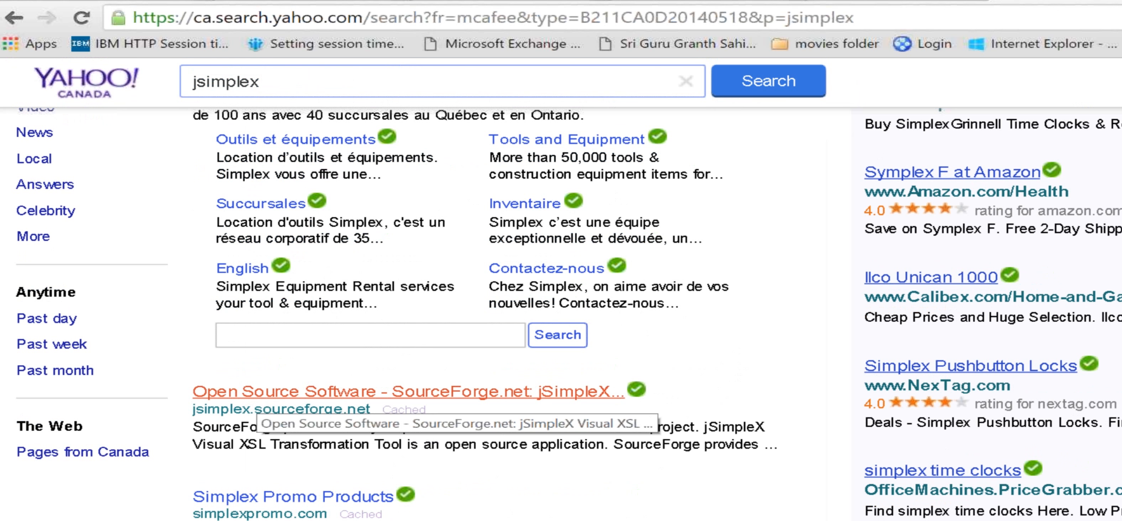
pyautogui.click(259, 397)
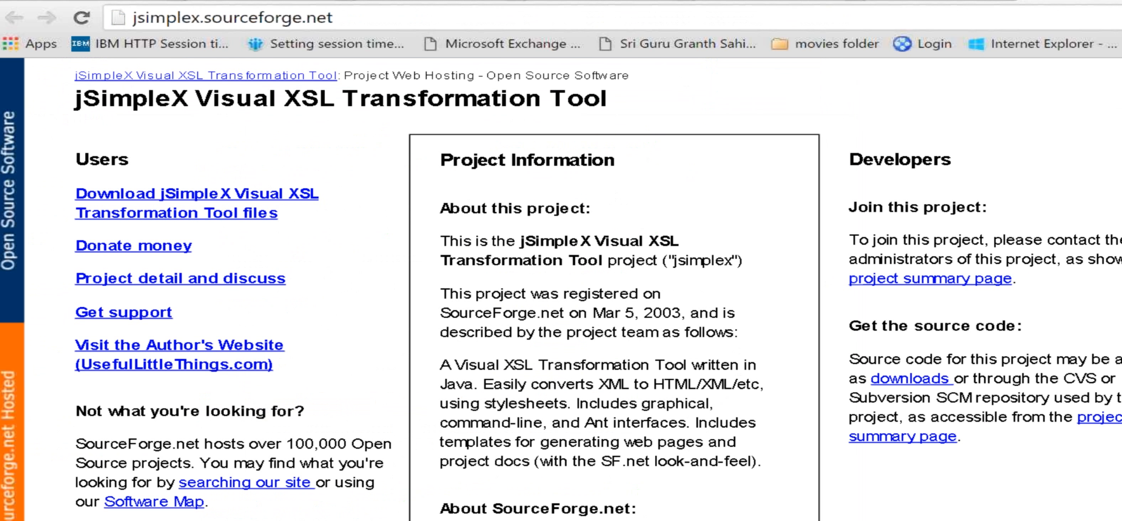
pyautogui.hotkey('ctrl', 'd')
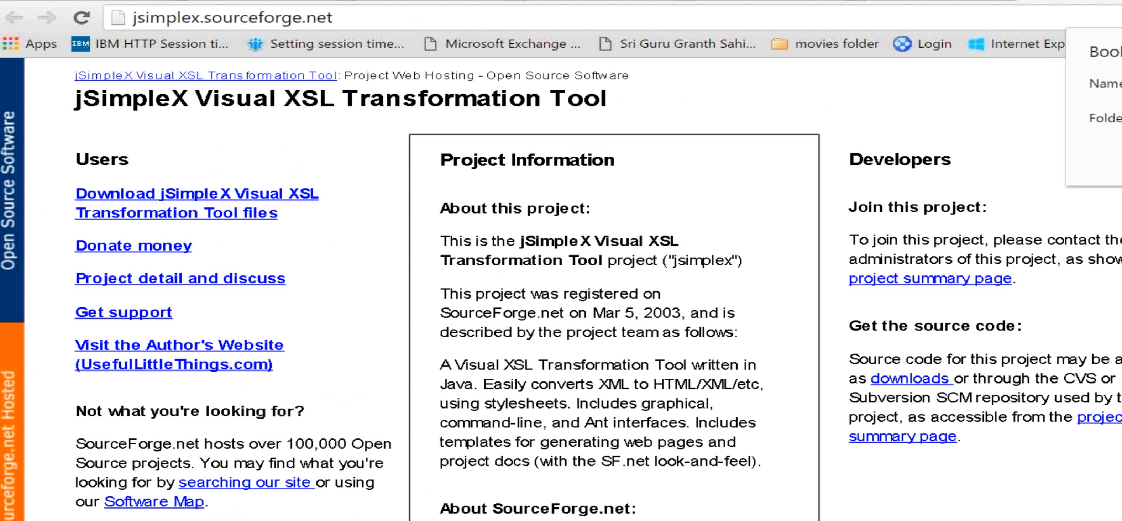
# Download the jSimpleX Visual XSL Transformation Tool files, try to launch the jar, and dismiss the Java launcher dialog
pyautogui.click(156, 195)
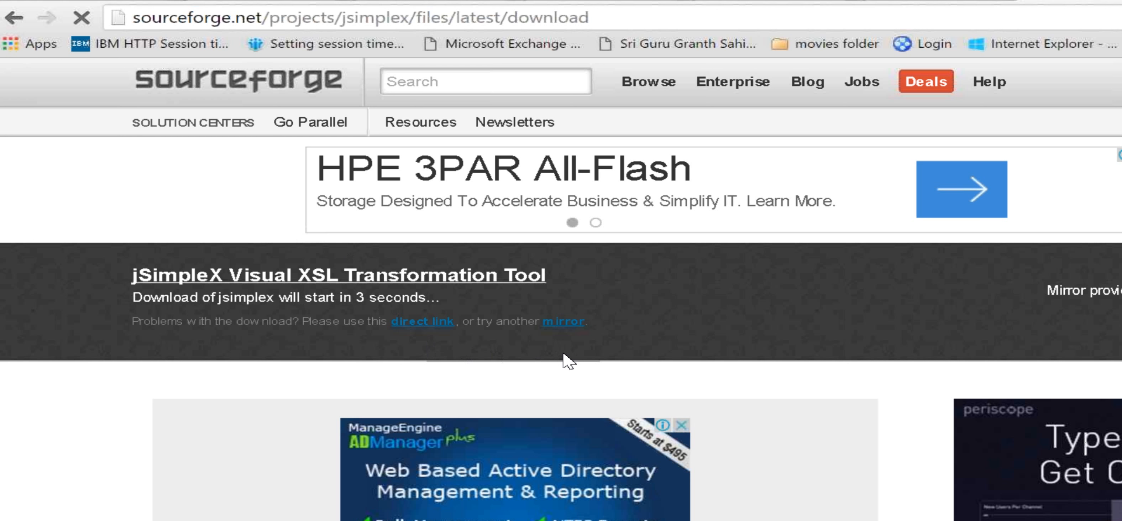
pyautogui.scroll(-2, 565, 361)
pyautogui.scroll(-10, 565, 361)
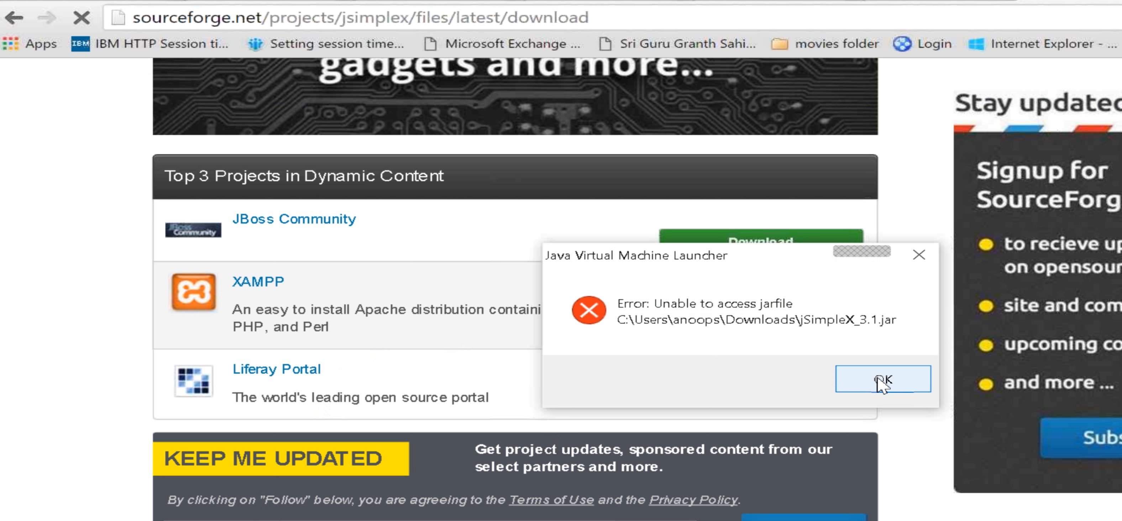
pyautogui.click(880, 381)
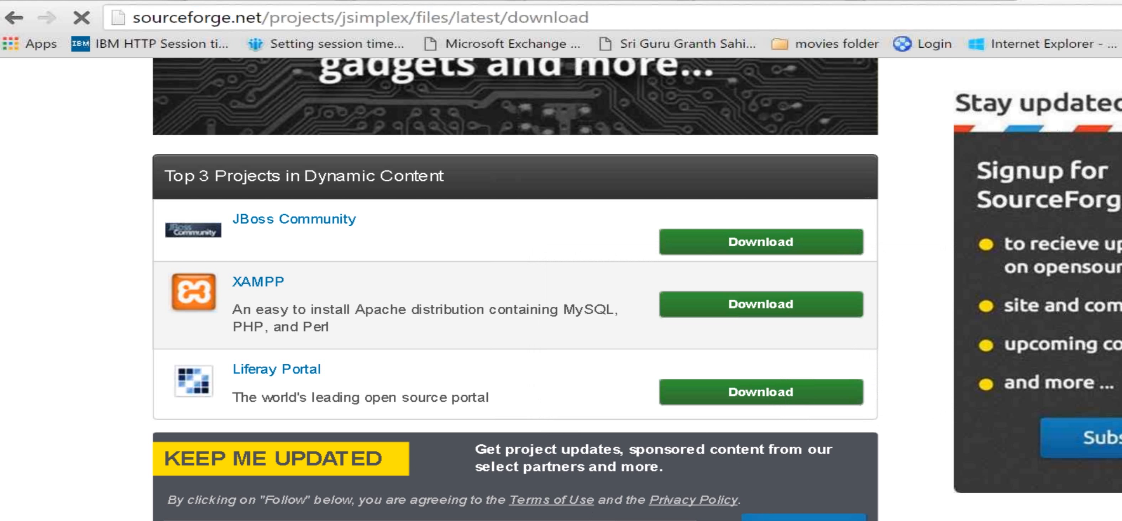
# Switch to File Explorer, then open an administrator Command Prompt and run java to check that it is available
pyautogui.moveTo(595, 520)
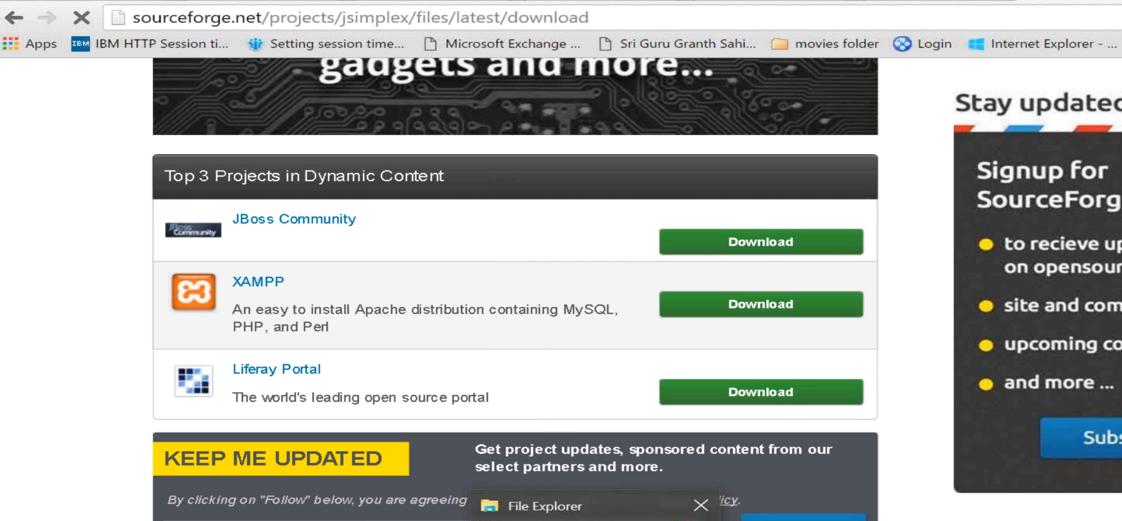
pyautogui.click(545, 508)
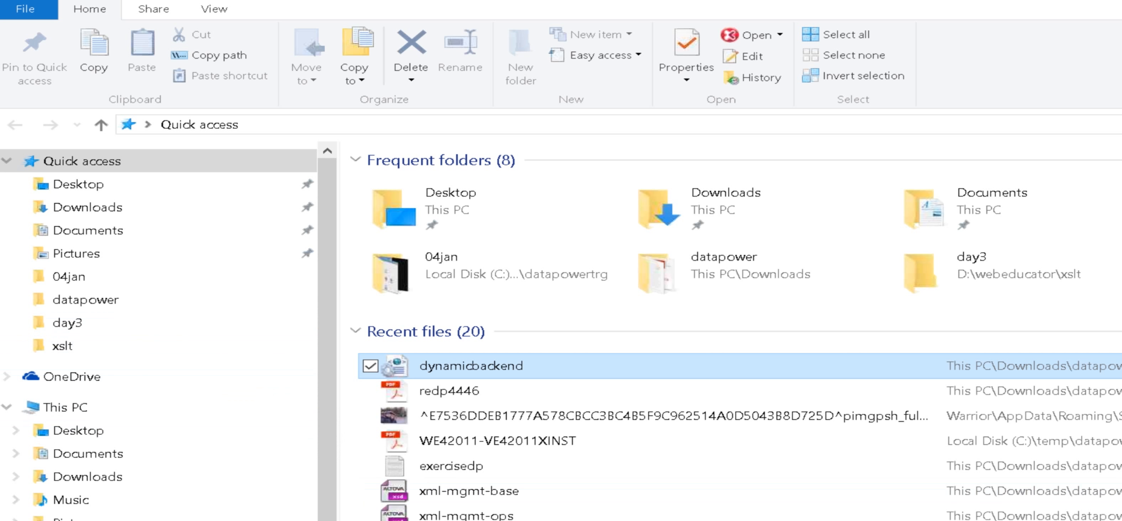
pyautogui.press('super+x')
pyautogui.click(90, 394)
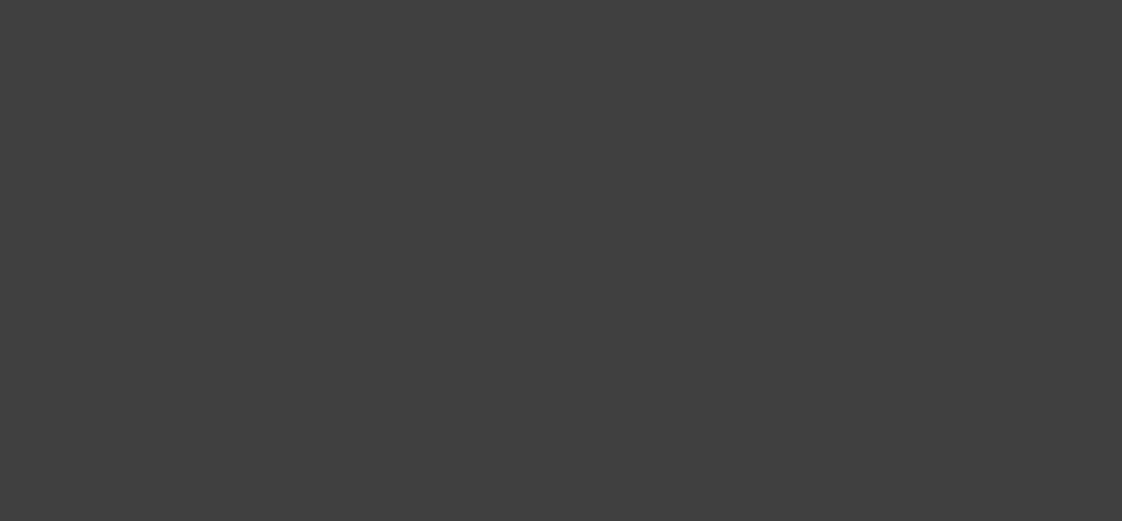
pyautogui.write('java')
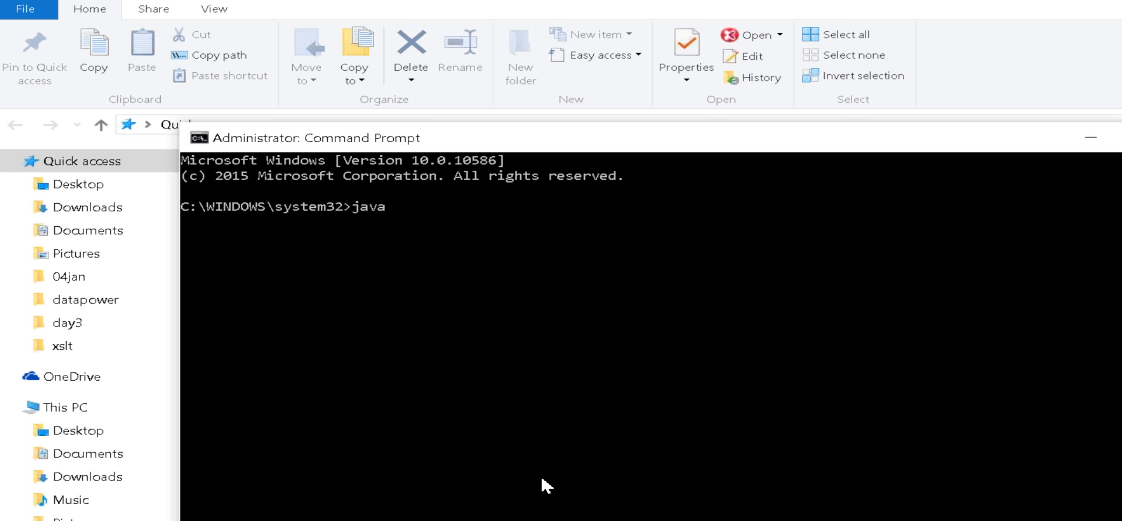
pyautogui.press('Return')
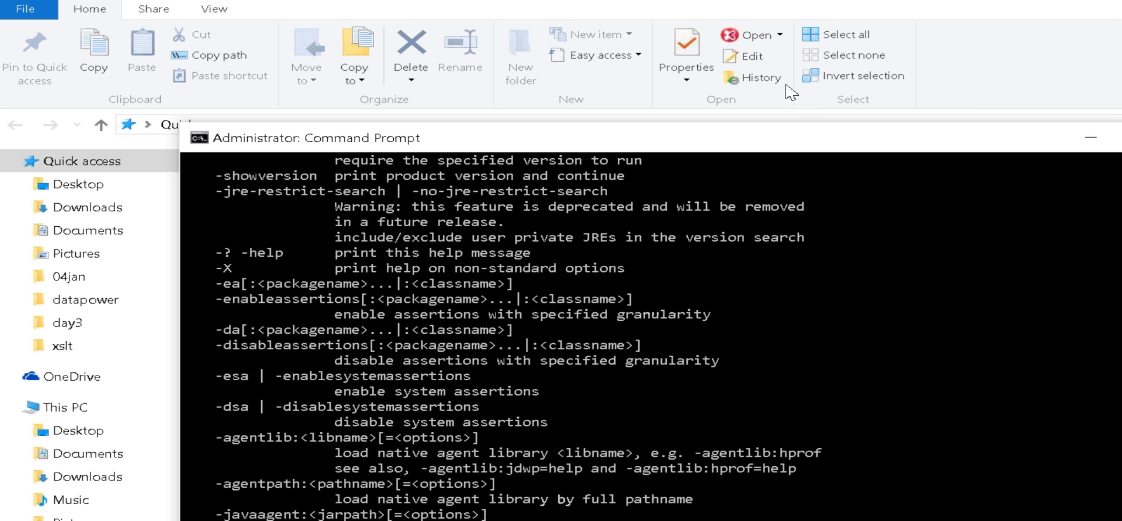
# Return to File Explorer and copy the jSimpleX_3.1 jar file from the Downloads folder
pyautogui.press('super')
pyautogui.hotkey('alt', 'Tab')
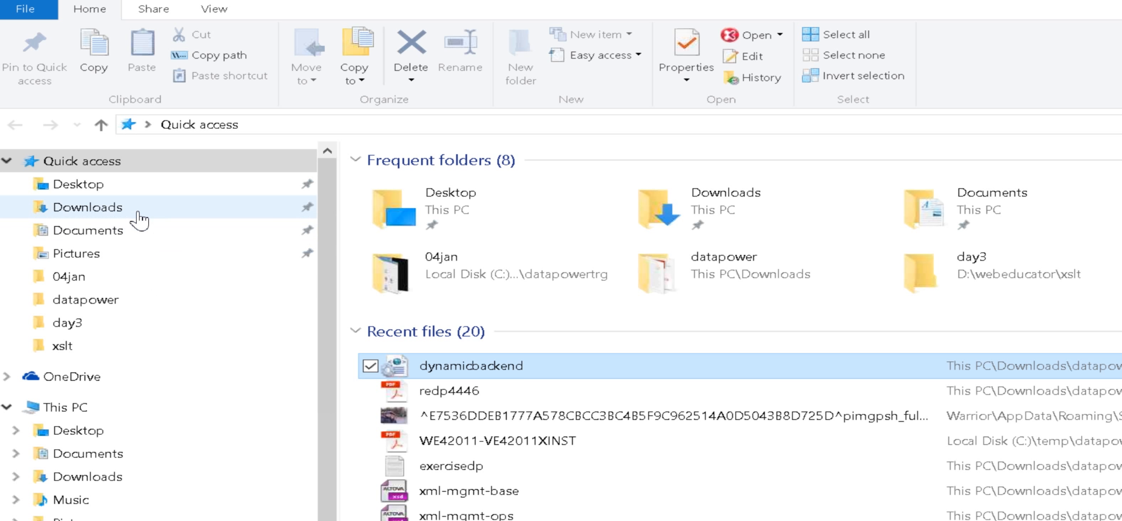
pyautogui.click(138, 213)
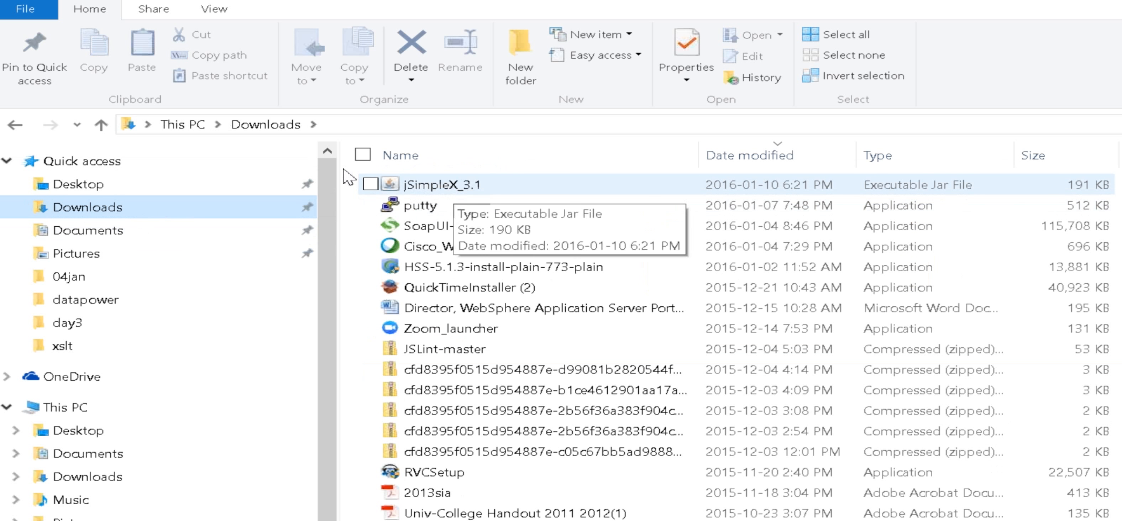
pyautogui.click(414, 184)
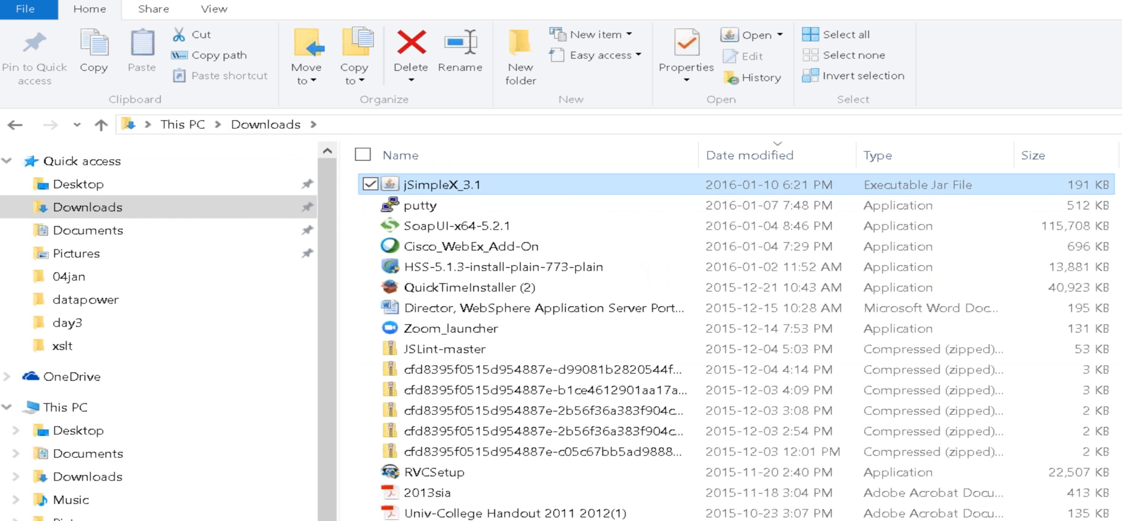
pyautogui.rightClick(421, 185)
pyautogui.click(205, 517)
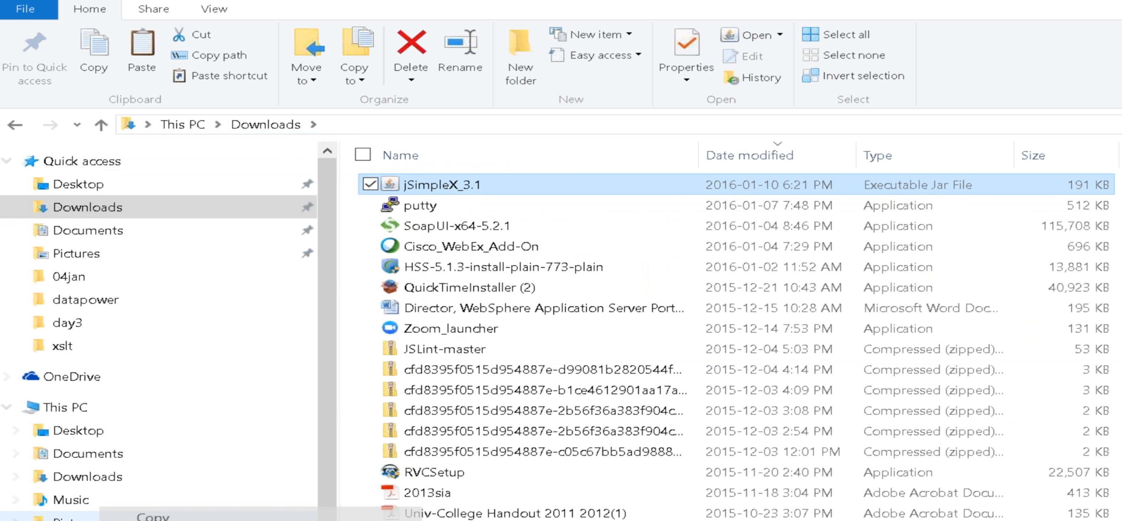
pyautogui.click(109, 519)
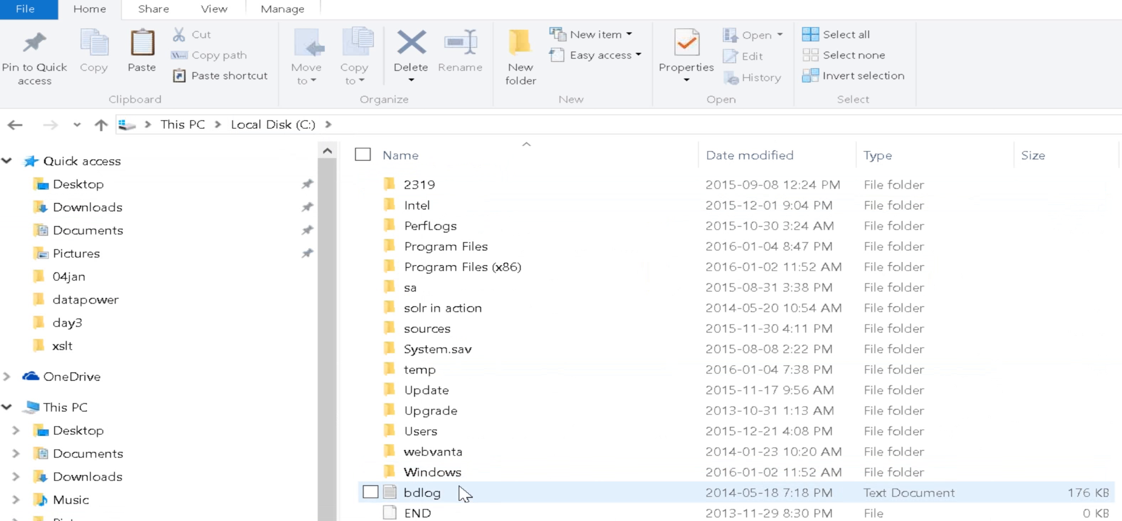
pyautogui.click(458, 376)
pyautogui.doubleClick(458, 376)
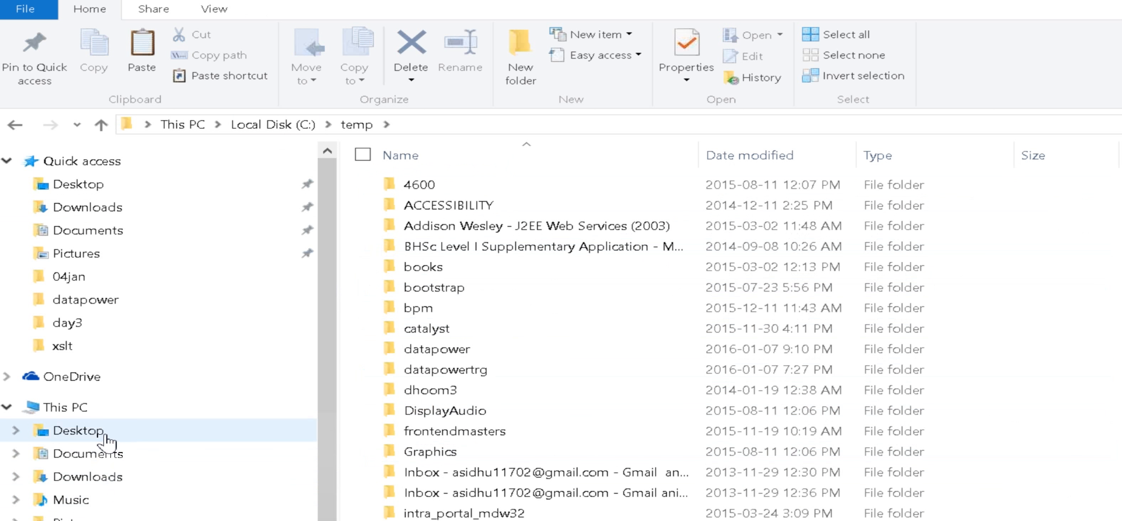
# Paste the copied jSimpleX_3.1 jar into the datapower\xslt folder inside Downloads, sorting Downloads by name to find it
pyautogui.click(95, 477)
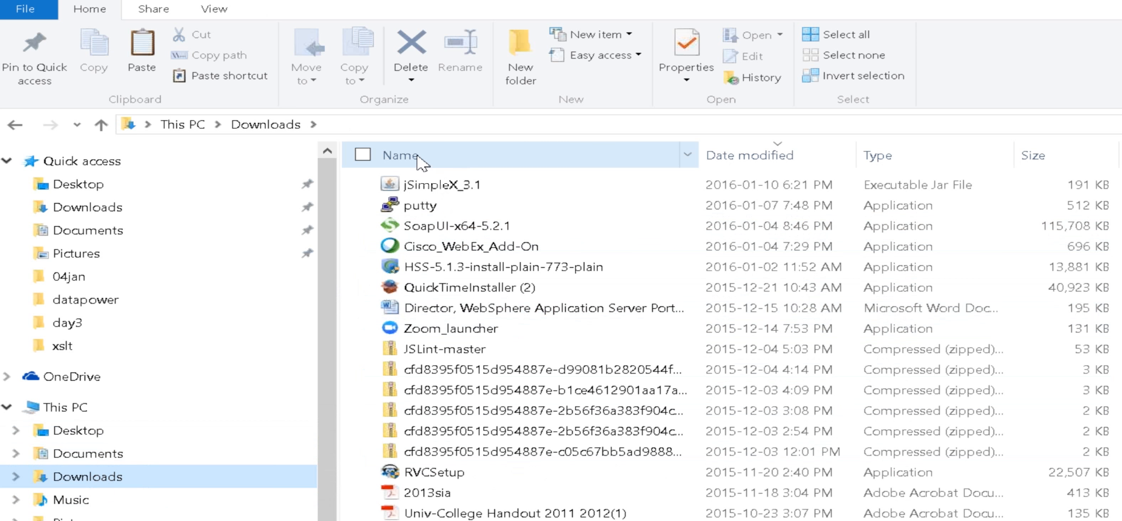
pyautogui.click(420, 164)
pyautogui.click(436, 206)
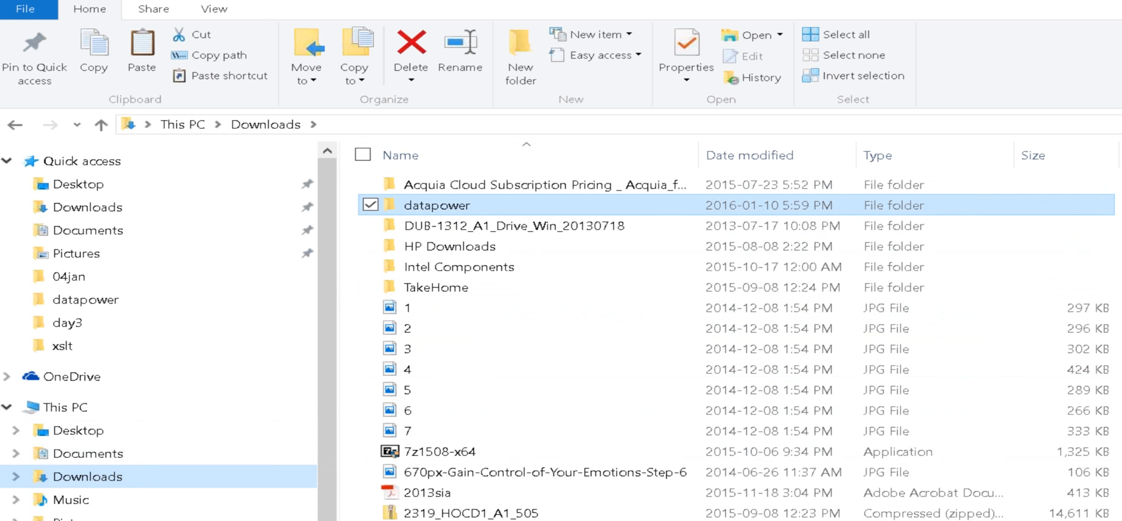
pyautogui.doubleClick(436, 206)
pyautogui.click(454, 185)
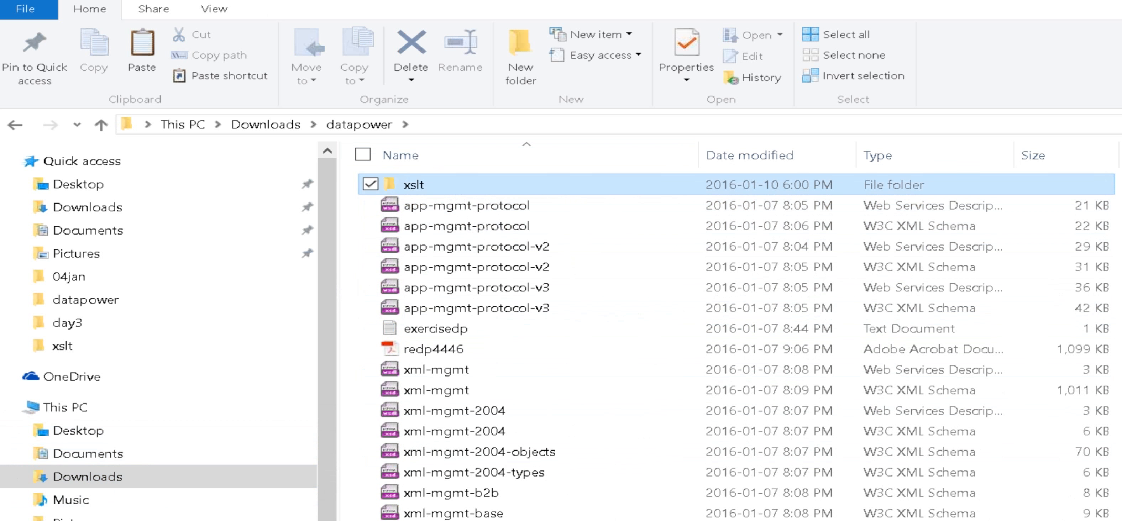
pyautogui.doubleClick(454, 185)
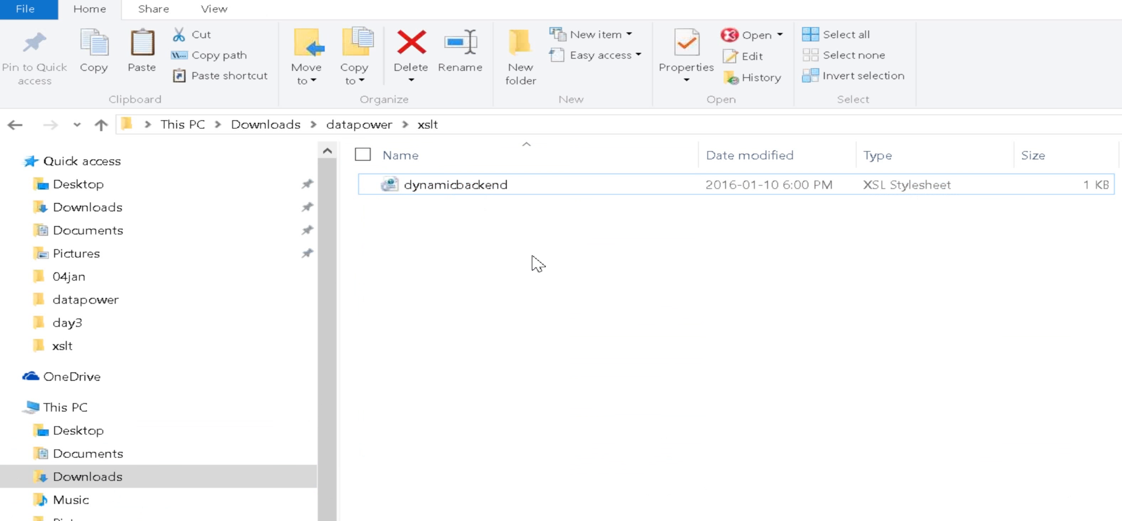
pyautogui.rightClick(533, 257)
pyautogui.click(377, 392)
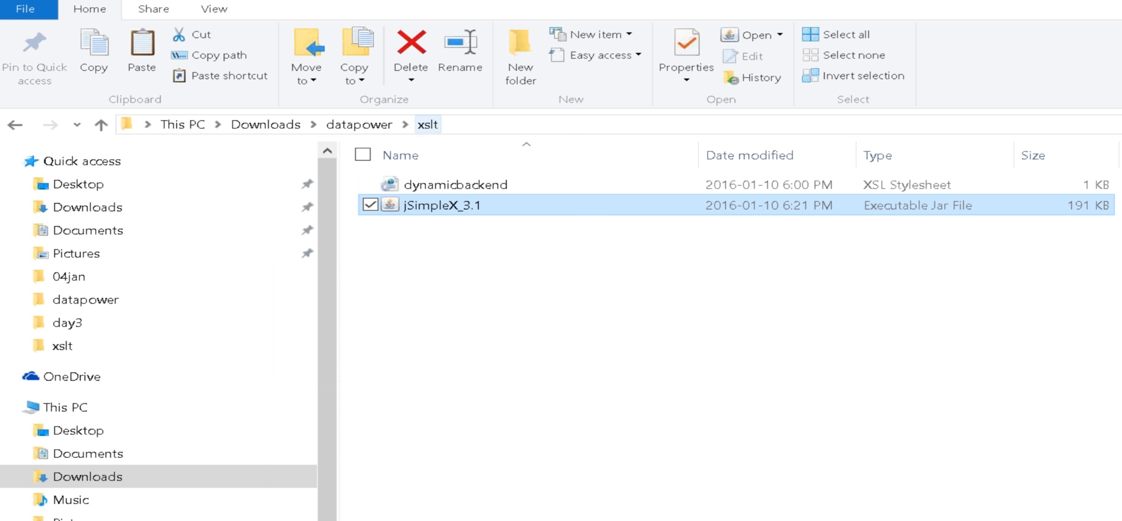
# Copy the xslt folder's address as text and change the Command Prompt's working directory to that path with cd
pyautogui.rightClick(434, 125)
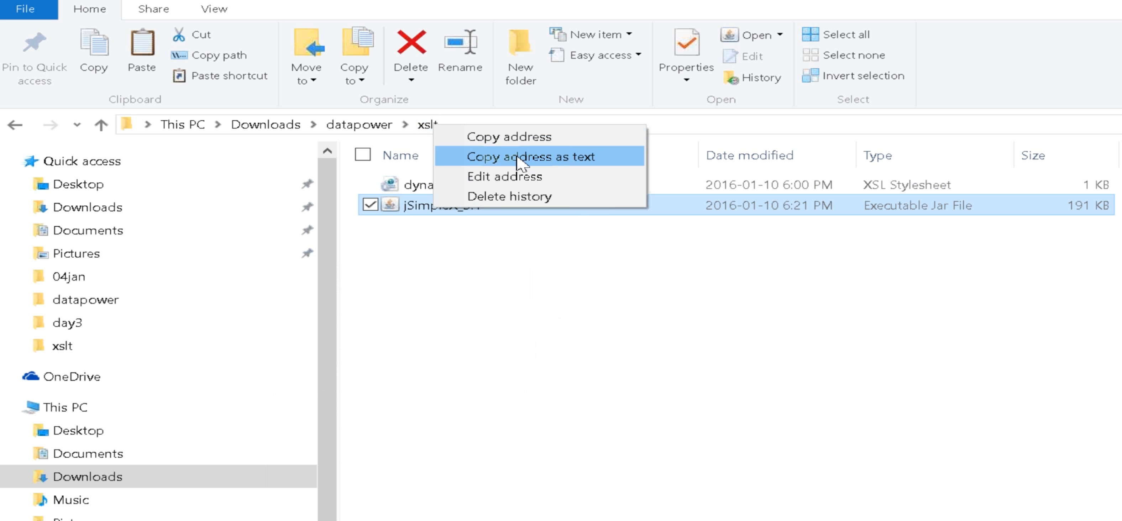
pyautogui.click(540, 158)
pyautogui.hotkey('alt', 'Tab')
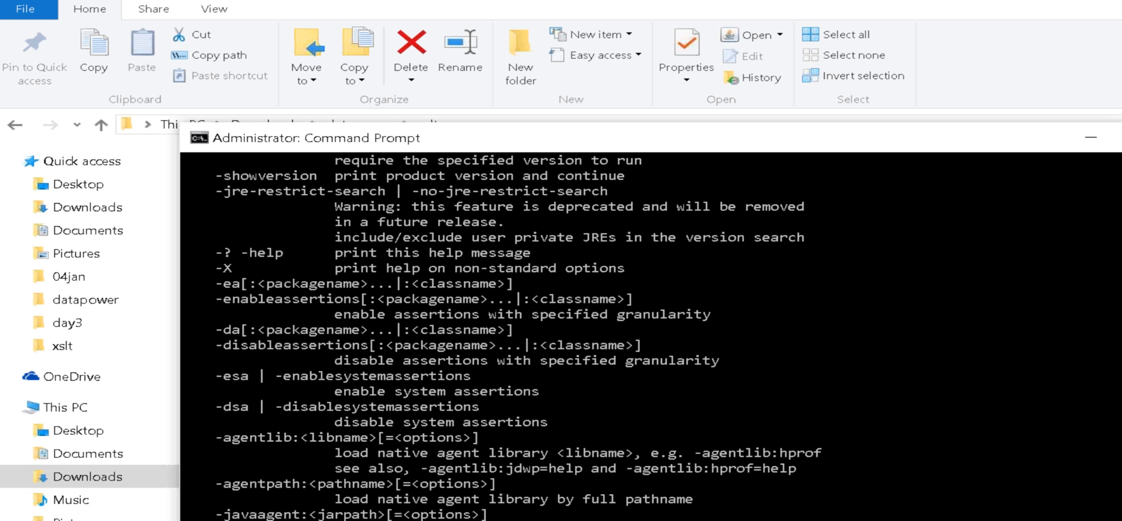
pyautogui.press('Return')
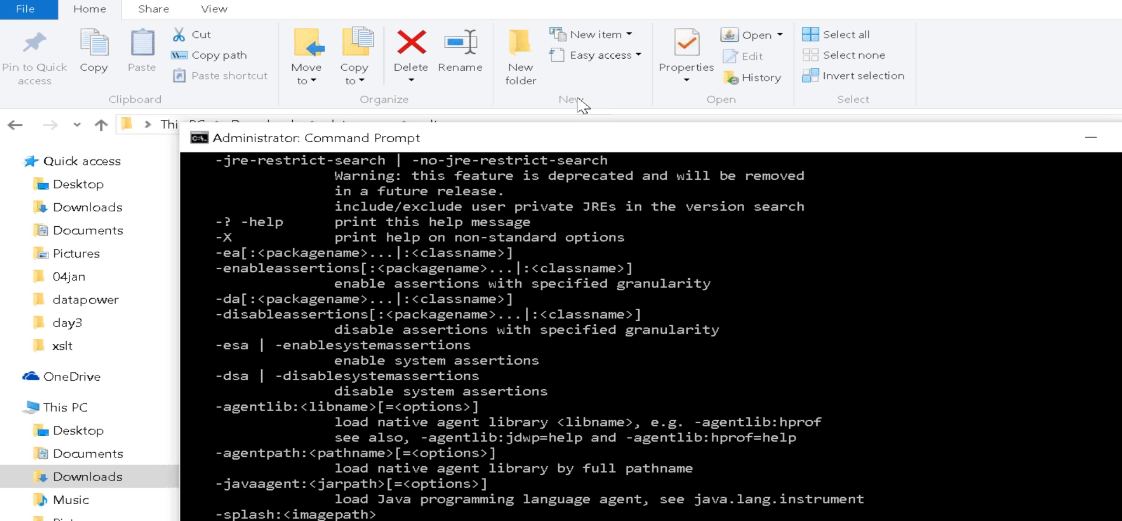
# Move the Command Prompt aside, launch jSimpleX_3.1 with java -jar, and submit the usage survey as Personal
pyautogui.moveTo(526, 138); pyautogui.dragTo(808, 191)
pyautogui.moveTo(600, 198); pyautogui.dragTo(792, 47)
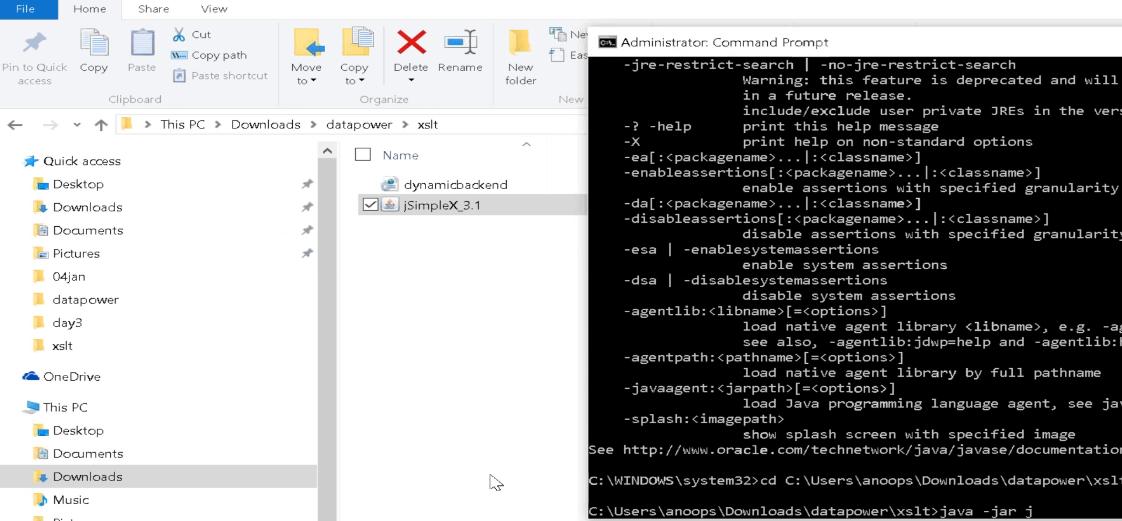
pyautogui.write('impleX_3.')
pyautogui.press('Return')
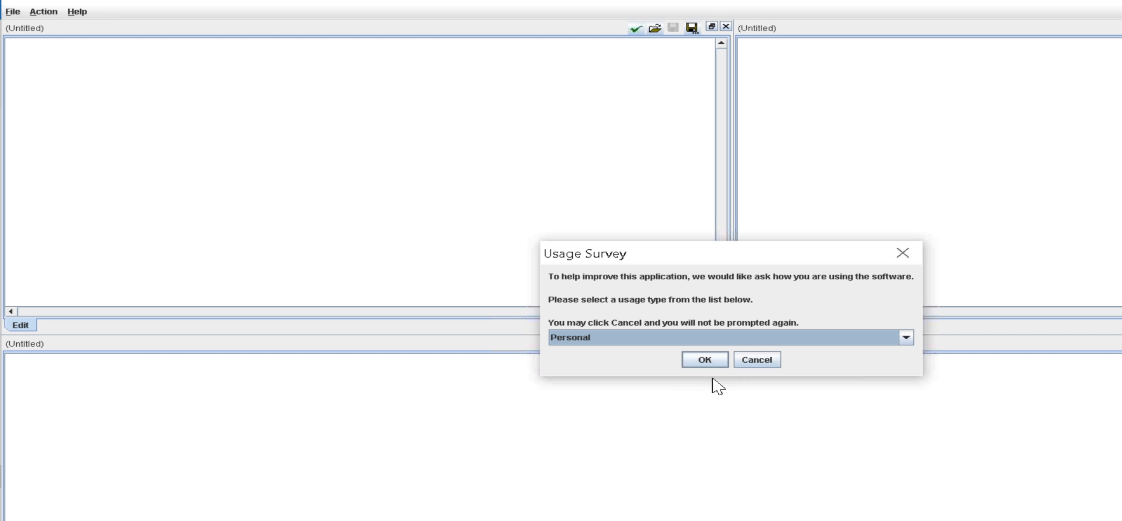
pyautogui.click(721, 362)
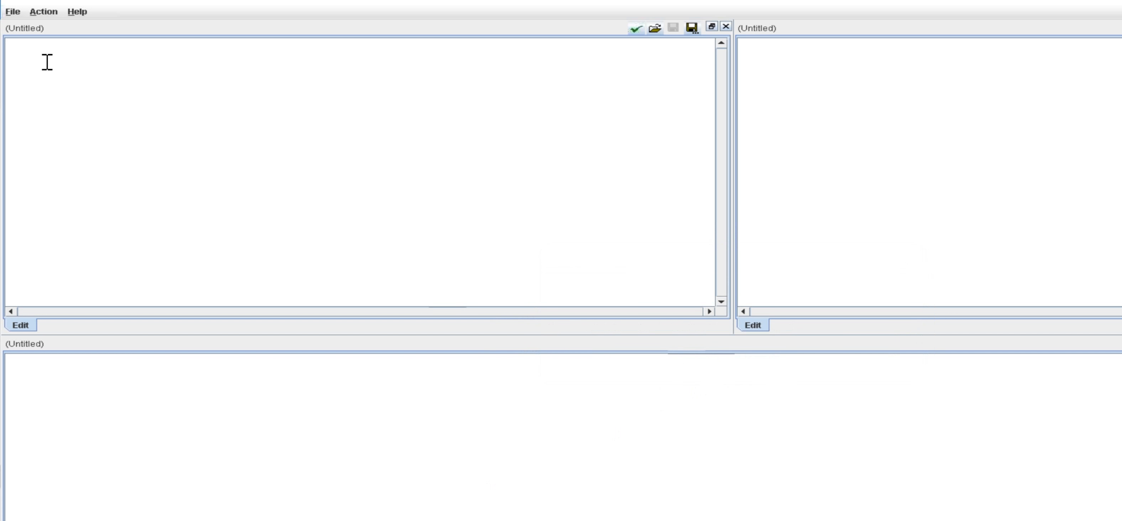
# Start opening an XSLT stylesheet in jSimpleX and browse through Downloads and datapower to the xslt folder
pyautogui.click(13, 12)
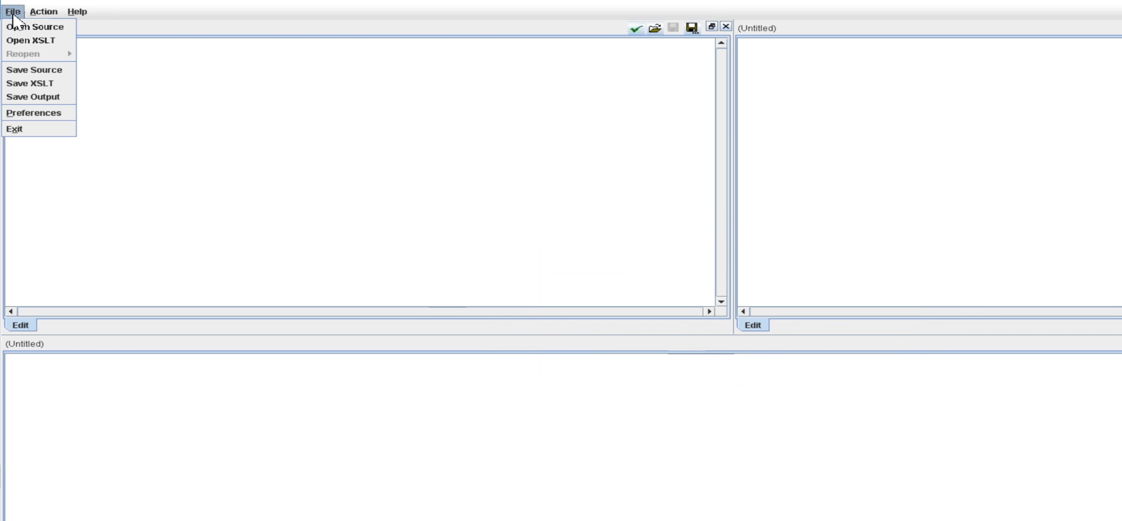
pyautogui.click(31, 40)
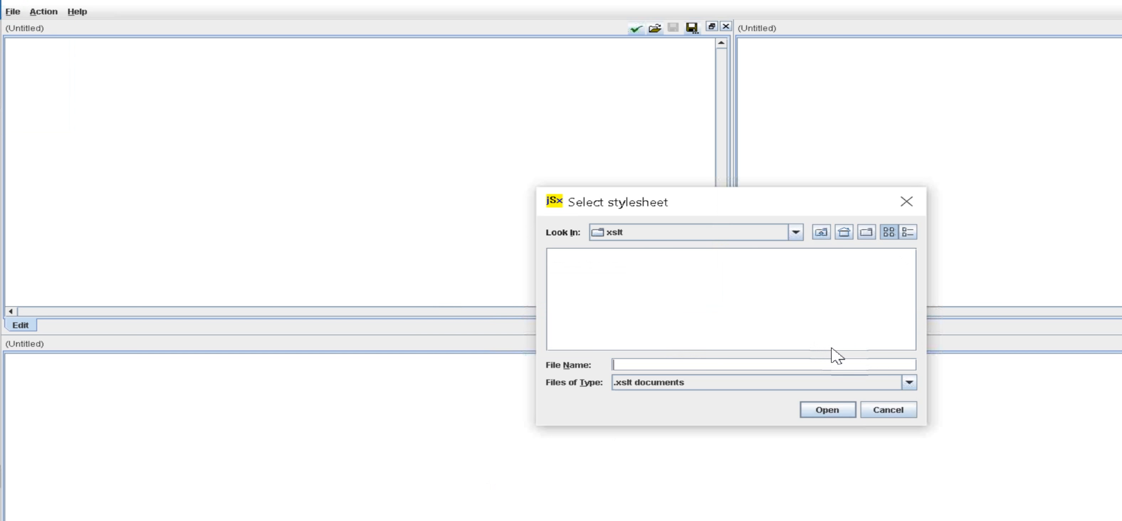
pyautogui.click(635, 235)
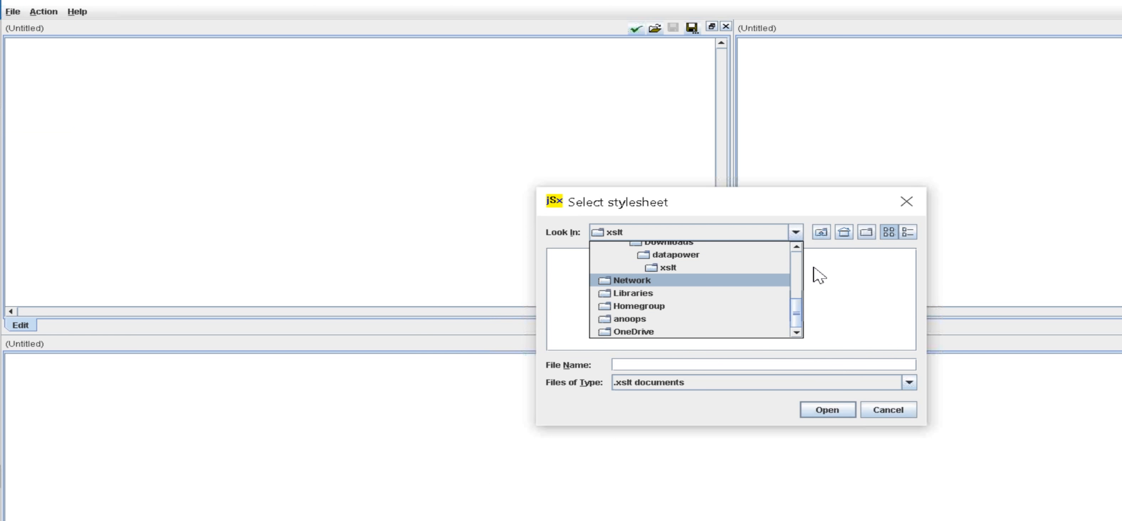
pyautogui.moveTo(797, 308); pyautogui.dragTo(801, 262)
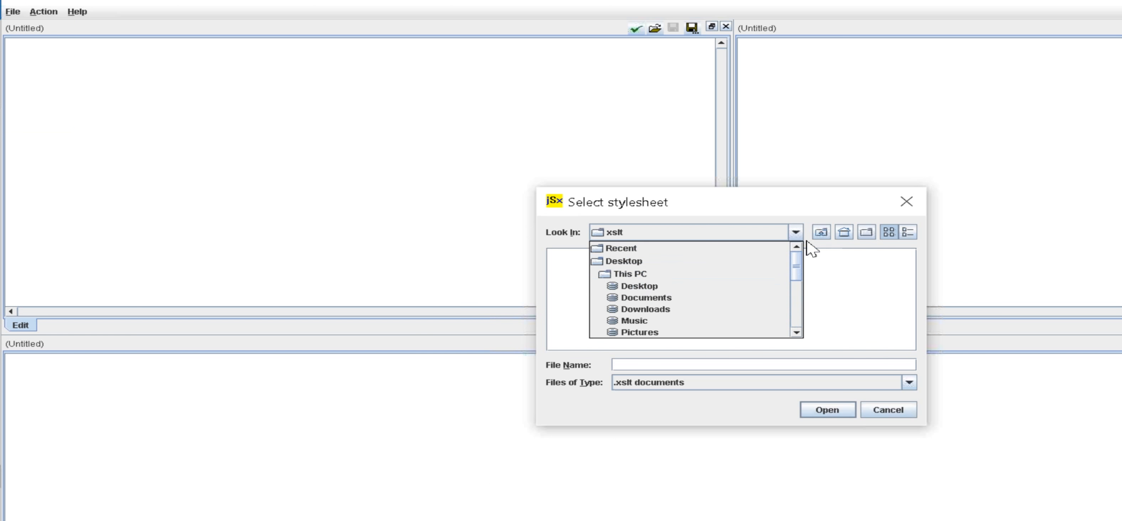
pyautogui.click(679, 300)
pyautogui.click(658, 235)
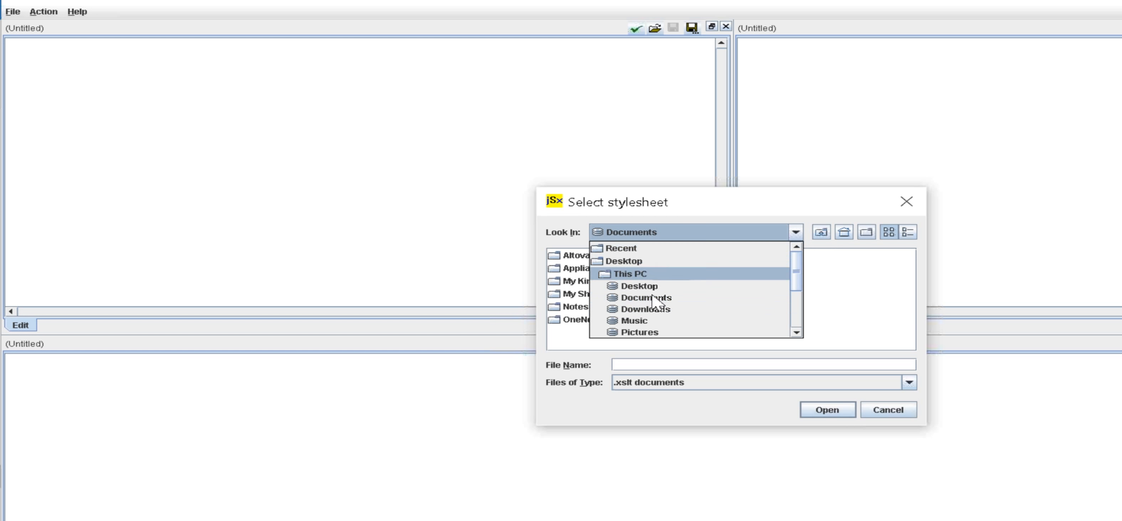
pyautogui.click(648, 309)
pyautogui.doubleClick(590, 266)
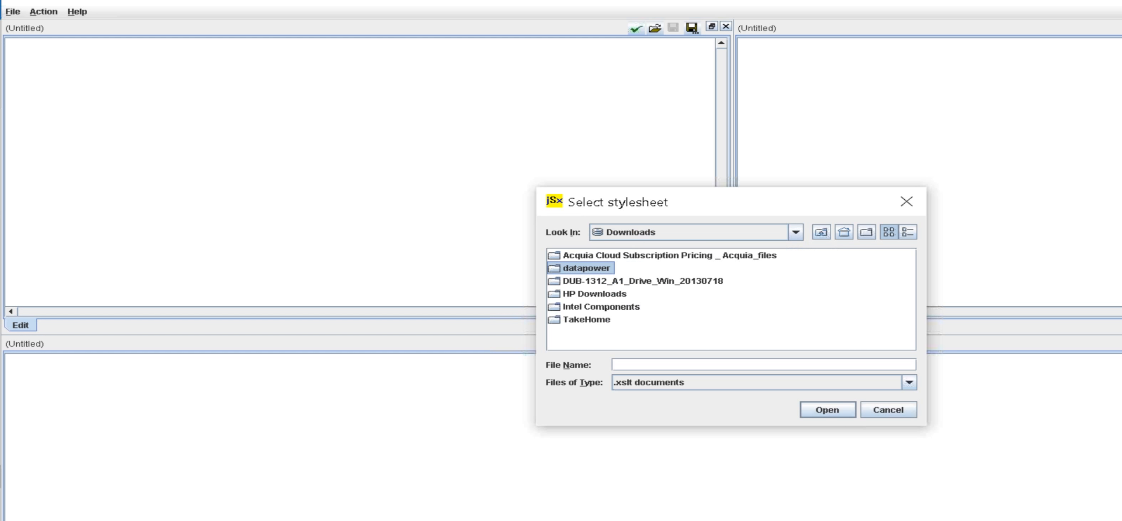
pyautogui.doubleClick(571, 257)
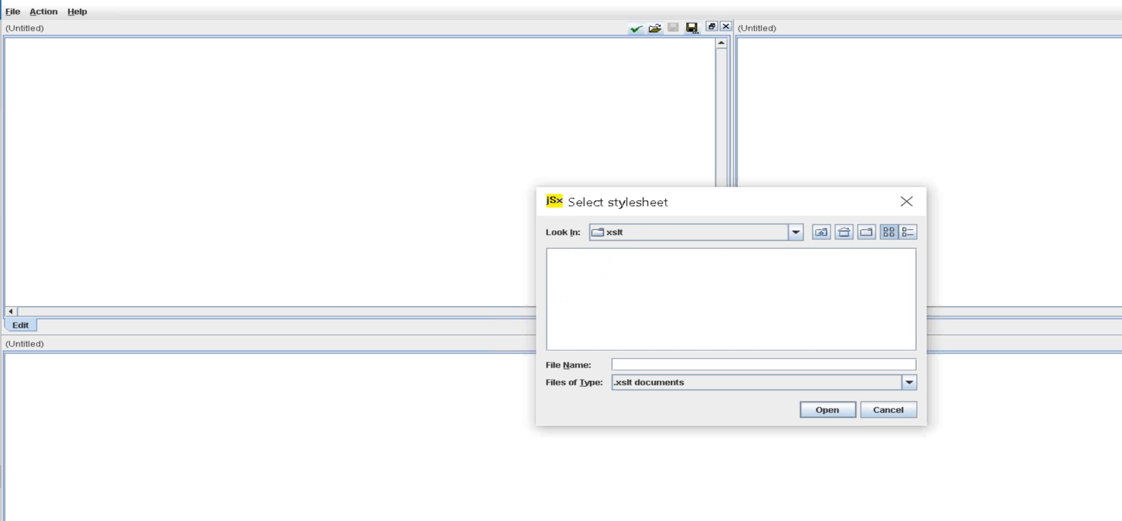
# List all file types in the stylesheet selection and open dynamicbackend.xsl, dismissing the resulting message
pyautogui.click(690, 381)
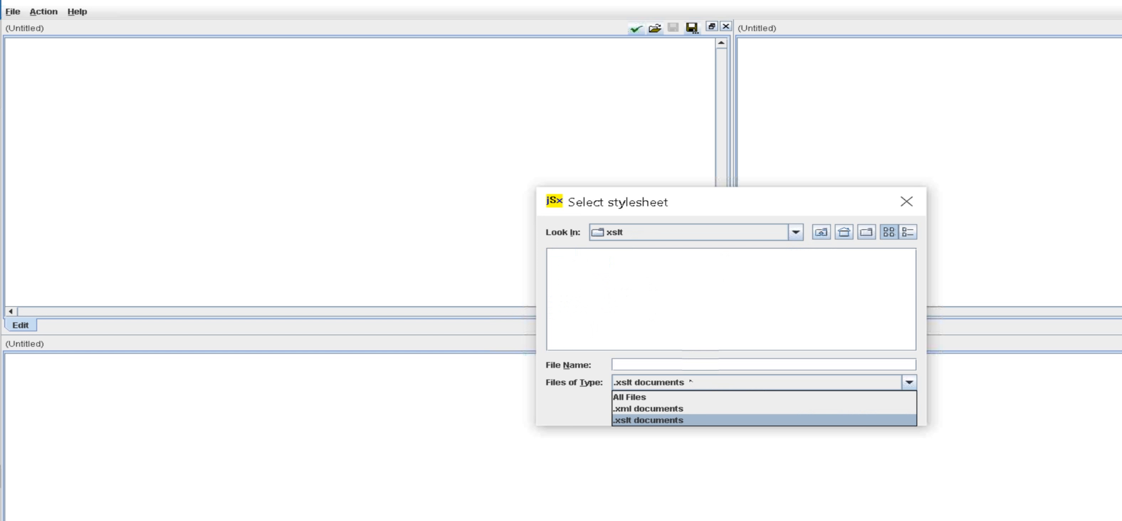
pyautogui.click(666, 397)
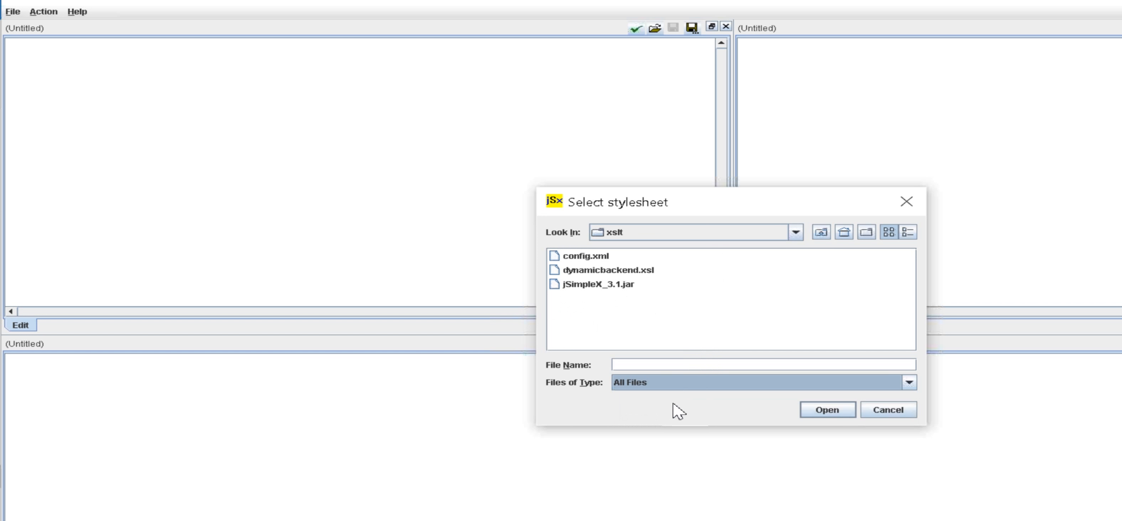
pyautogui.click(601, 271)
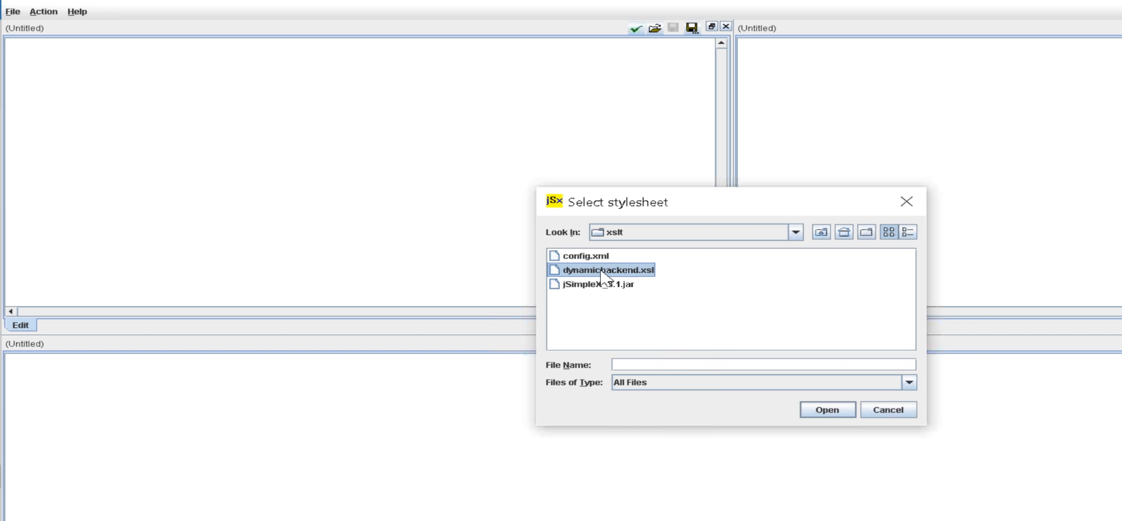
pyautogui.click(818, 413)
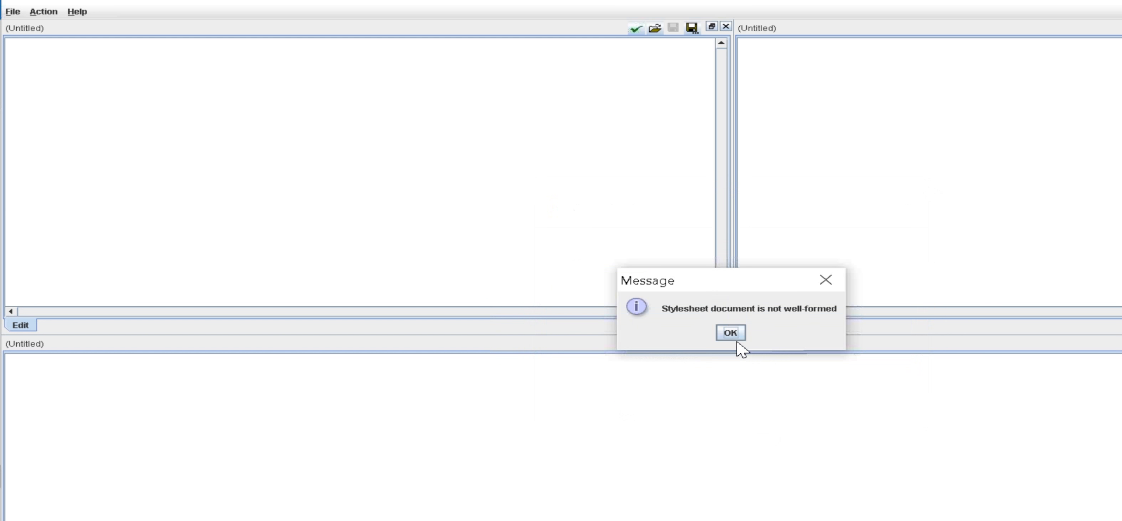
pyautogui.click(730, 332)
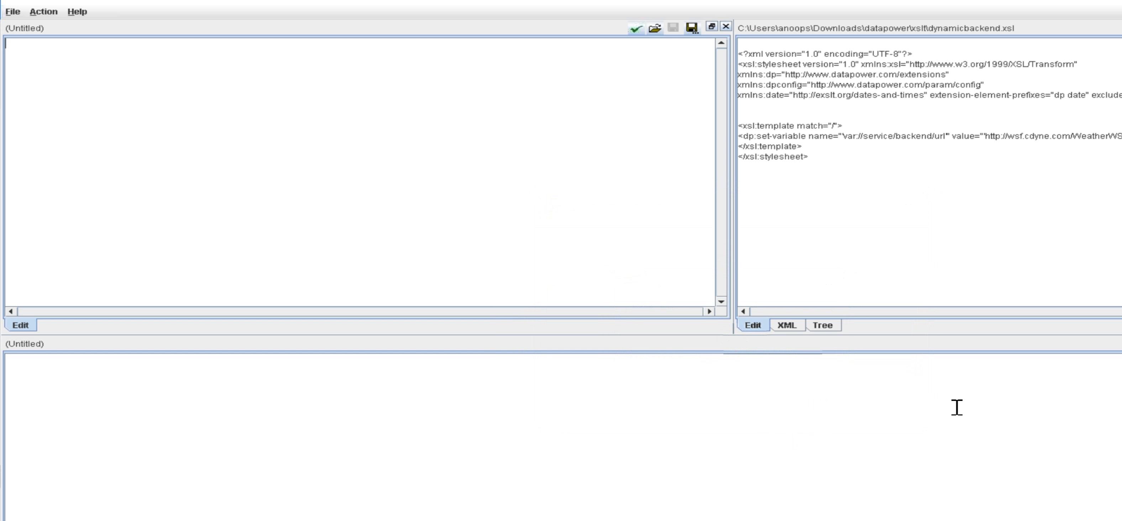
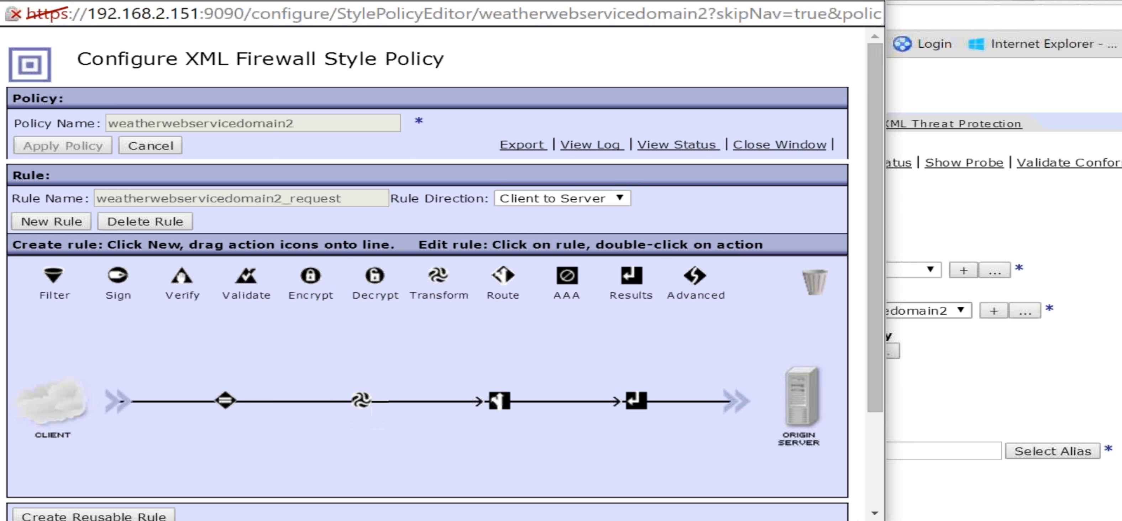
# In the DataPower request rule's Transform action, upload dynamicbackend.xsl to local:///, overwriting the existing file
pyautogui.doubleClick(361, 403)
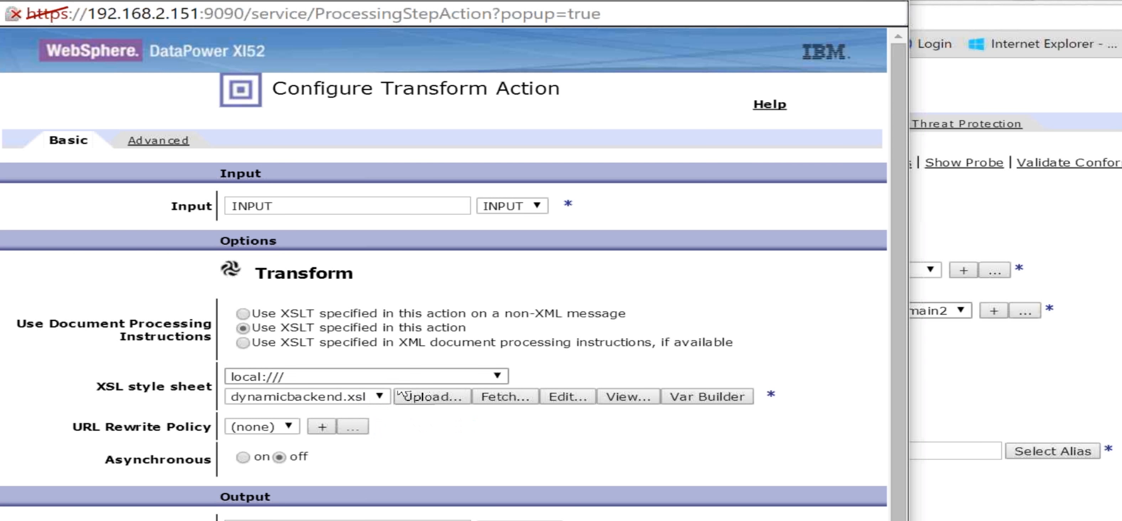
pyautogui.click(429, 403)
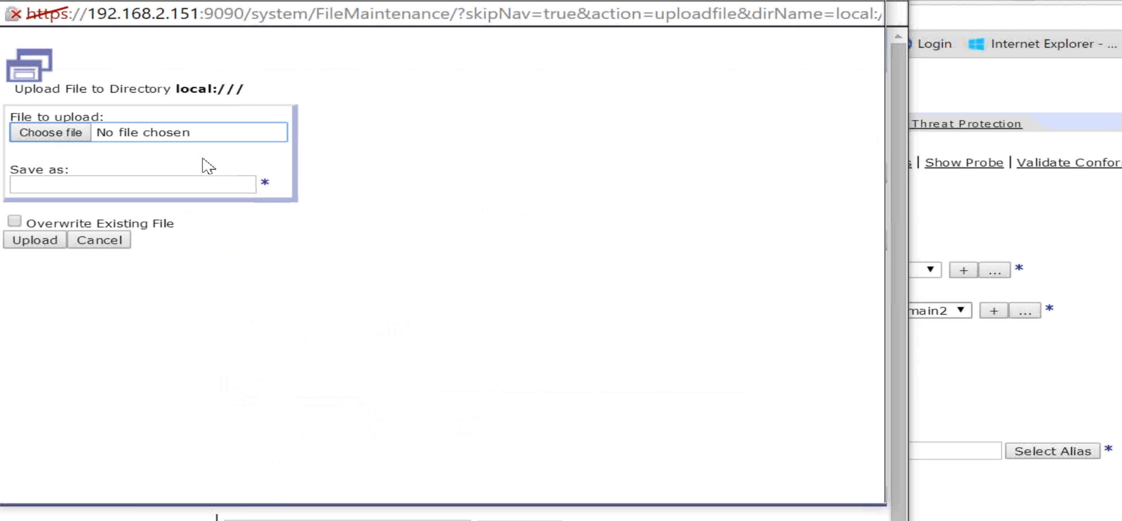
pyautogui.click(66, 134)
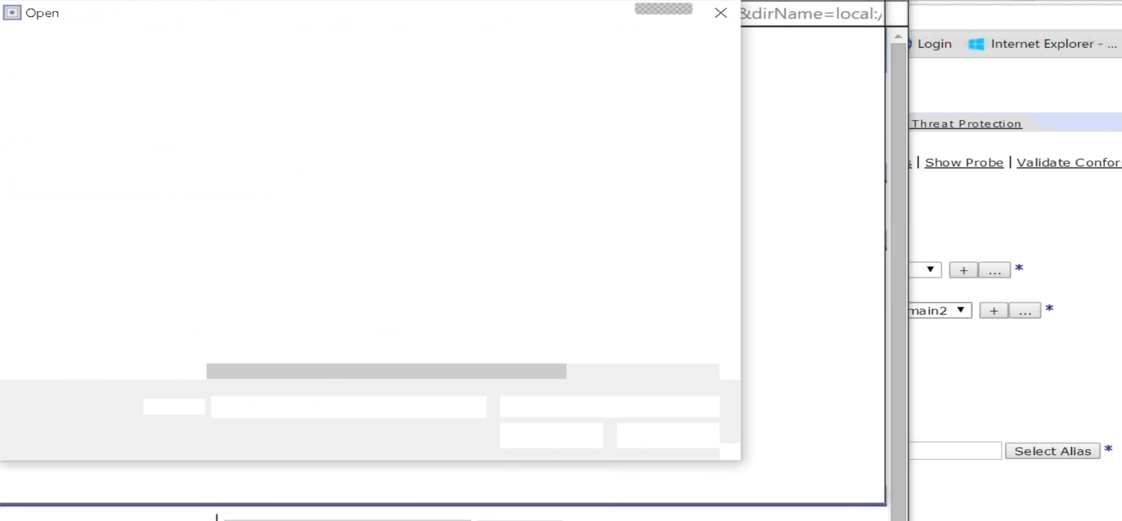
pyautogui.click(257, 155)
pyautogui.click(542, 437)
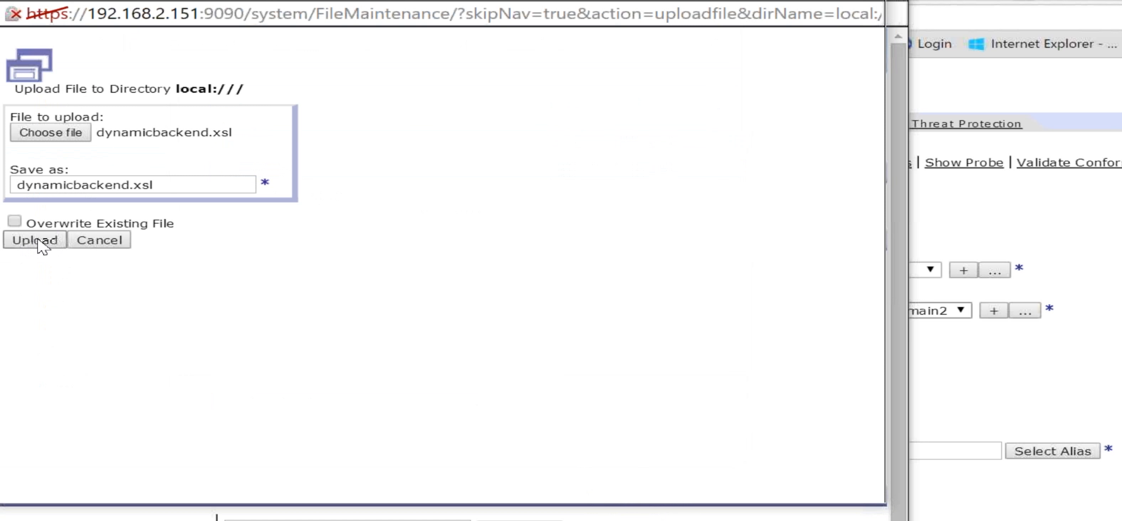
pyautogui.click(15, 222)
pyautogui.click(37, 244)
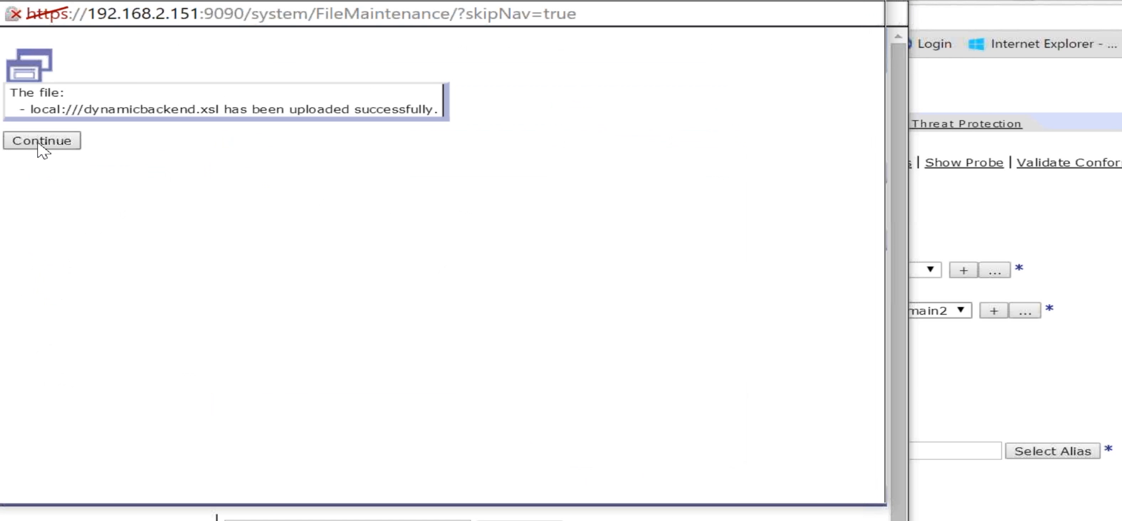
pyautogui.click(37, 146)
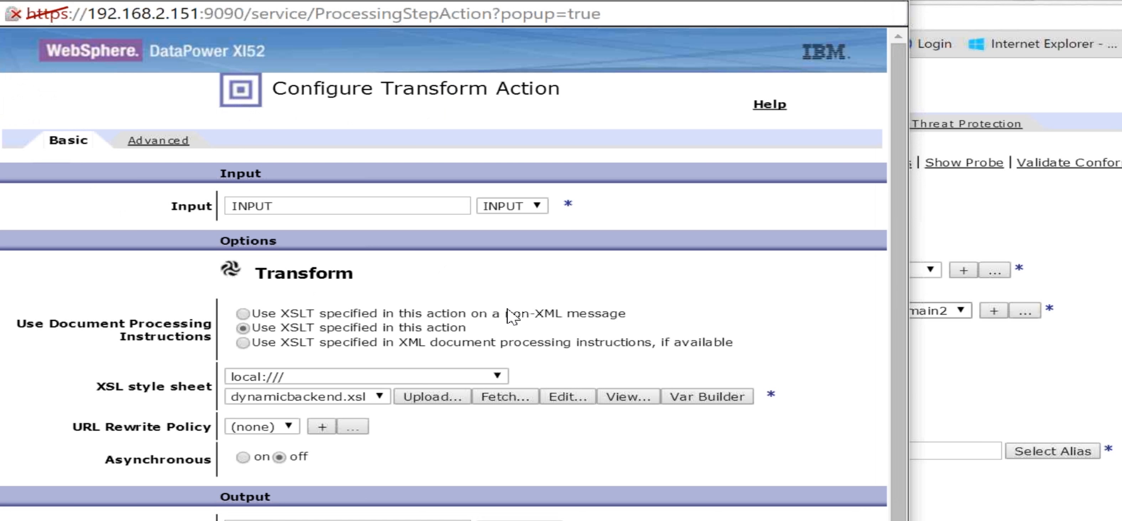
# Confirm the Transform action, then apply the weatherwebservicedomain2 style policy and the XML firewall configuration
pyautogui.scroll(-2, 532, 329)
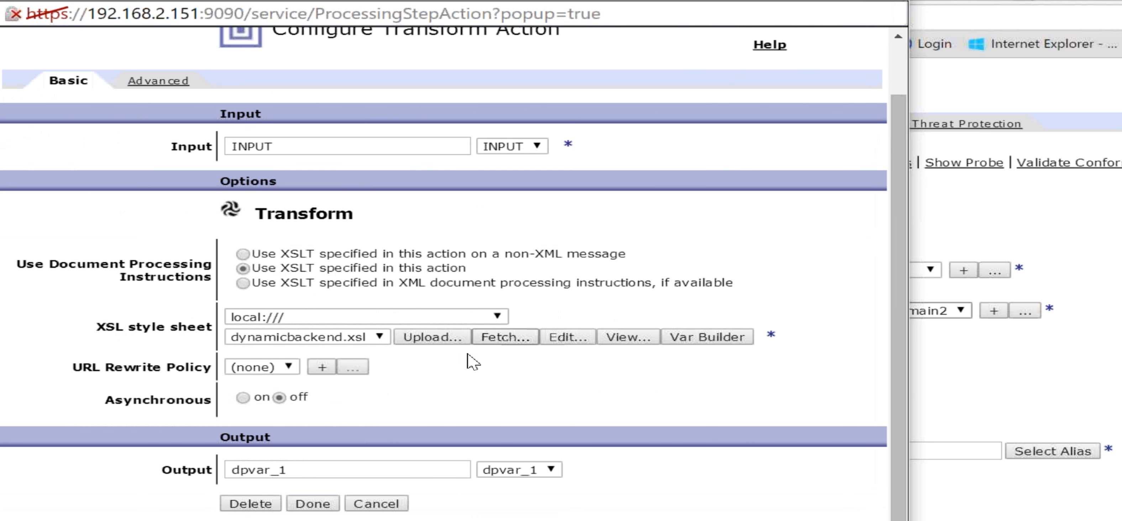
pyautogui.click(313, 504)
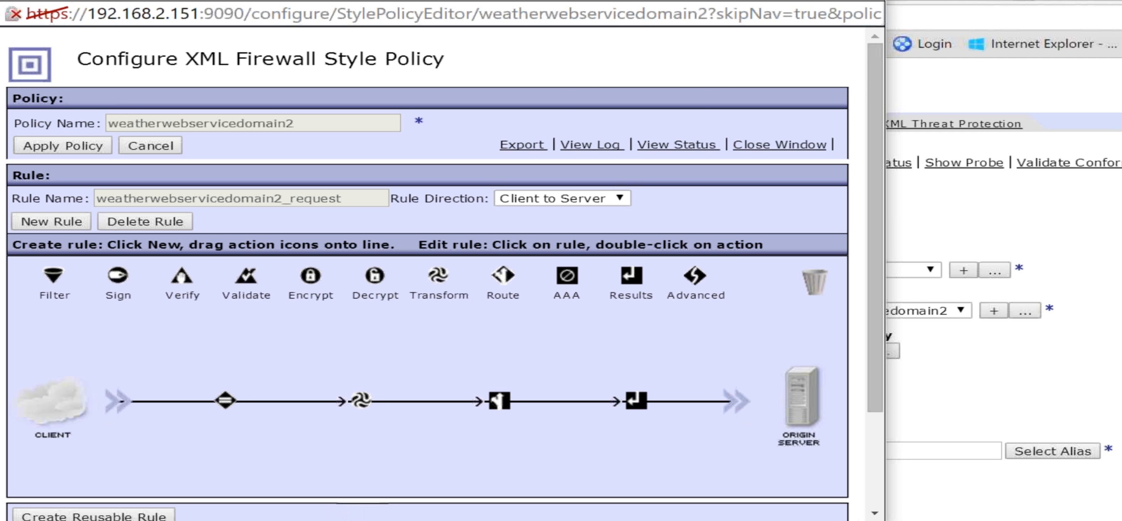
pyautogui.moveTo(595, 520)
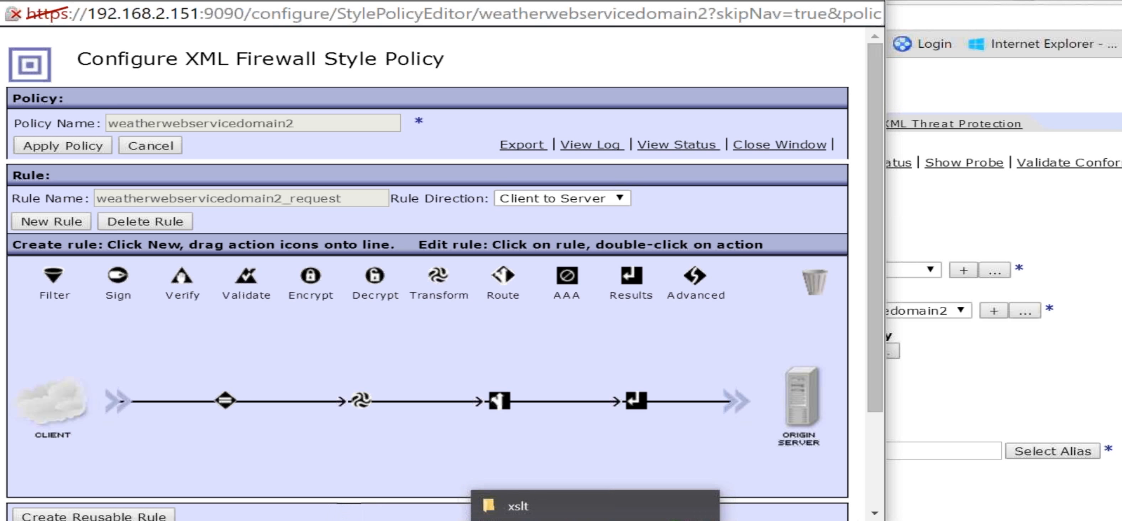
pyautogui.click(56, 148)
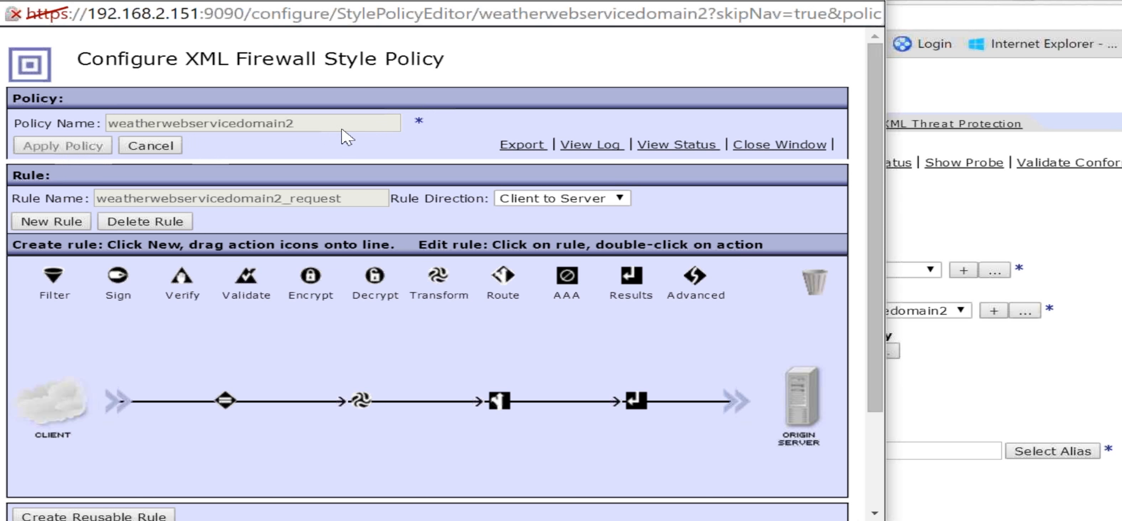
pyautogui.click(874, 1)
pyautogui.click(317, 165)
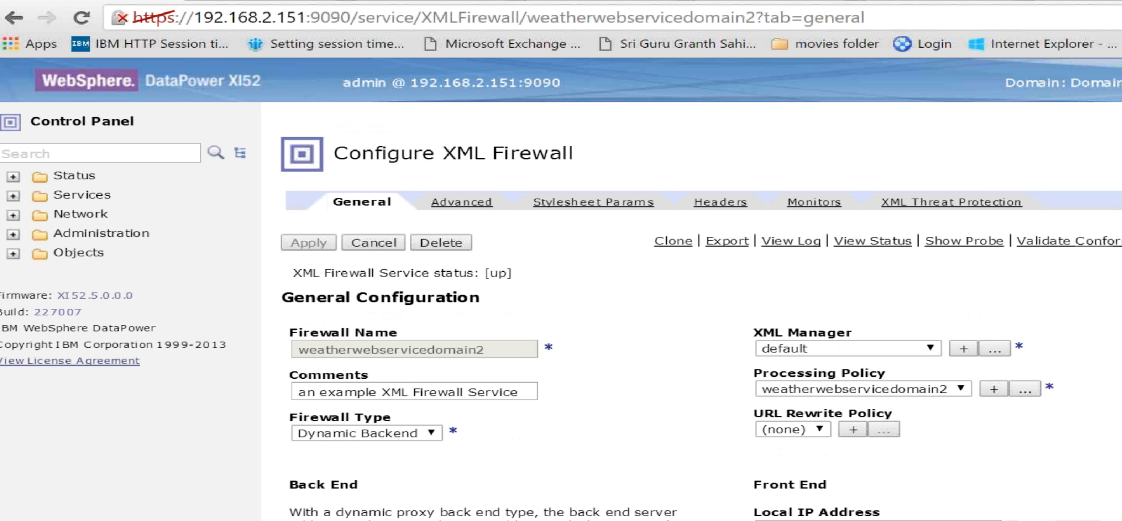
# Switch to SoapUI, resend Request 1 to the firewall endpoint and widen the request pane to show the full ZIP element
pyautogui.hotkey('alt', 'Tab')
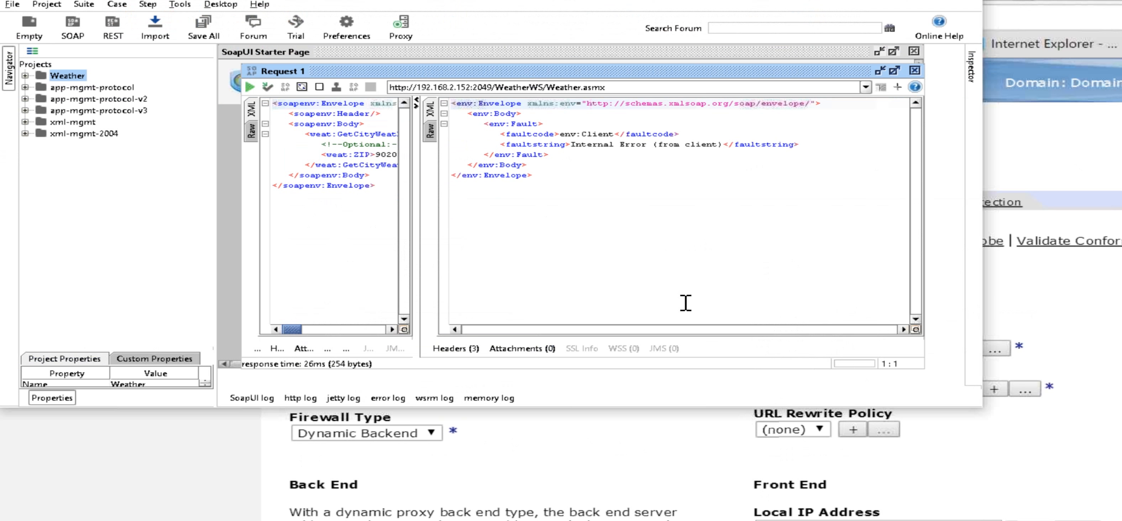
pyautogui.click(248, 88)
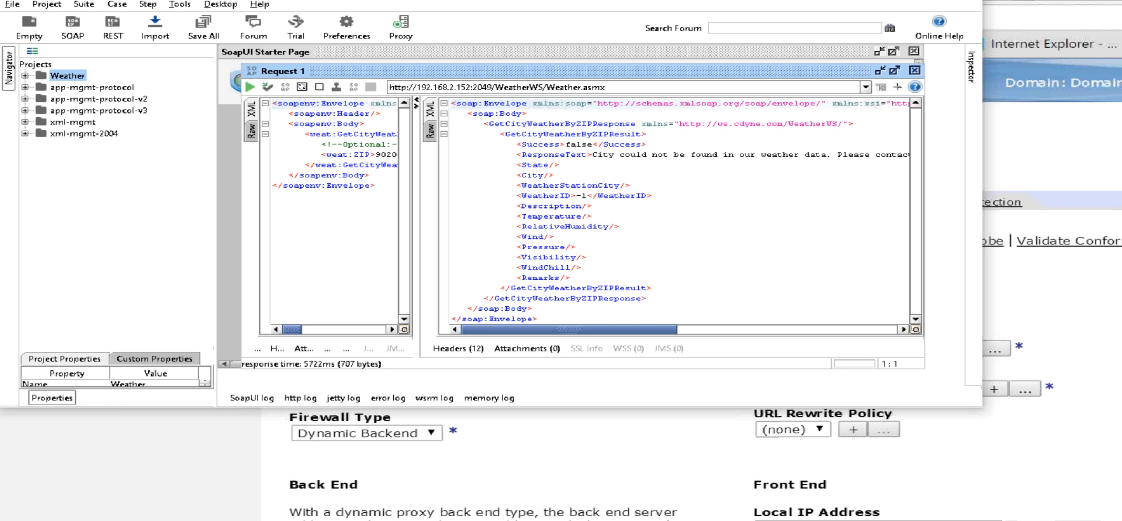
pyautogui.moveTo(412, 238); pyautogui.dragTo(525, 244)
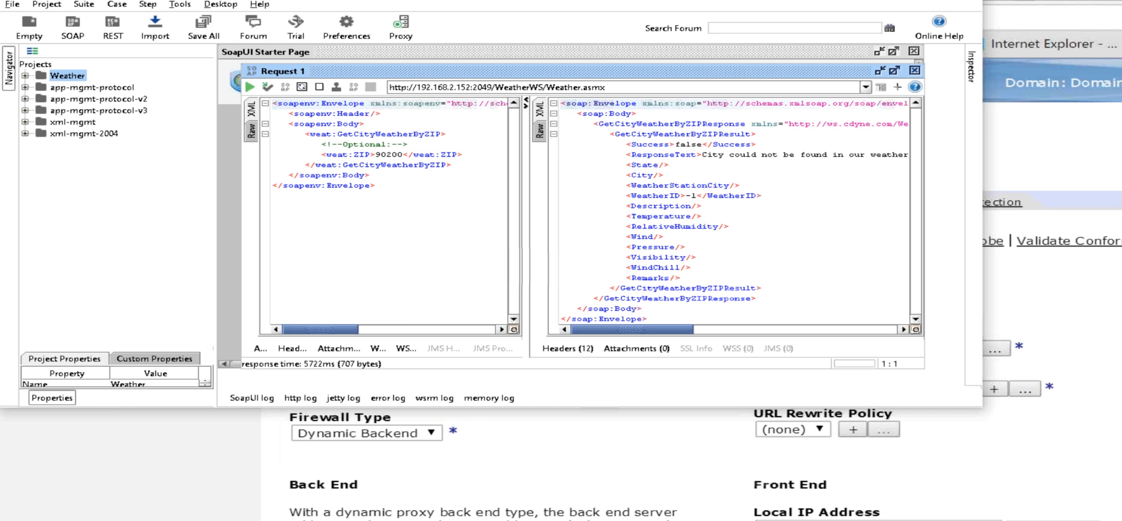
# Return to DataPower, open the weatherwebservicedomain2 processing policy and examine the request rule's Match, Transform and Route actions
pyautogui.hotkey('alt', 'Tab')
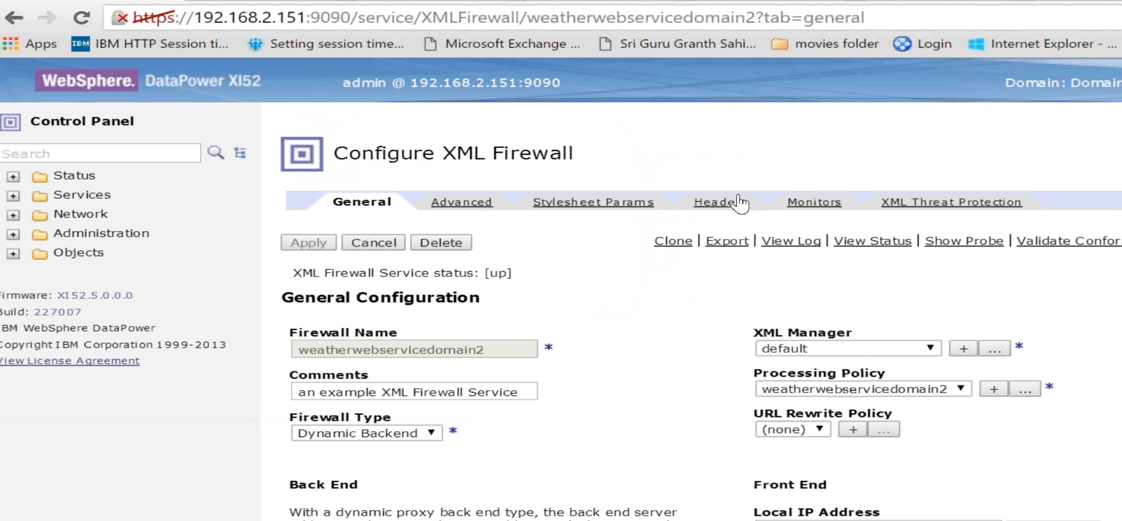
pyautogui.click(1029, 397)
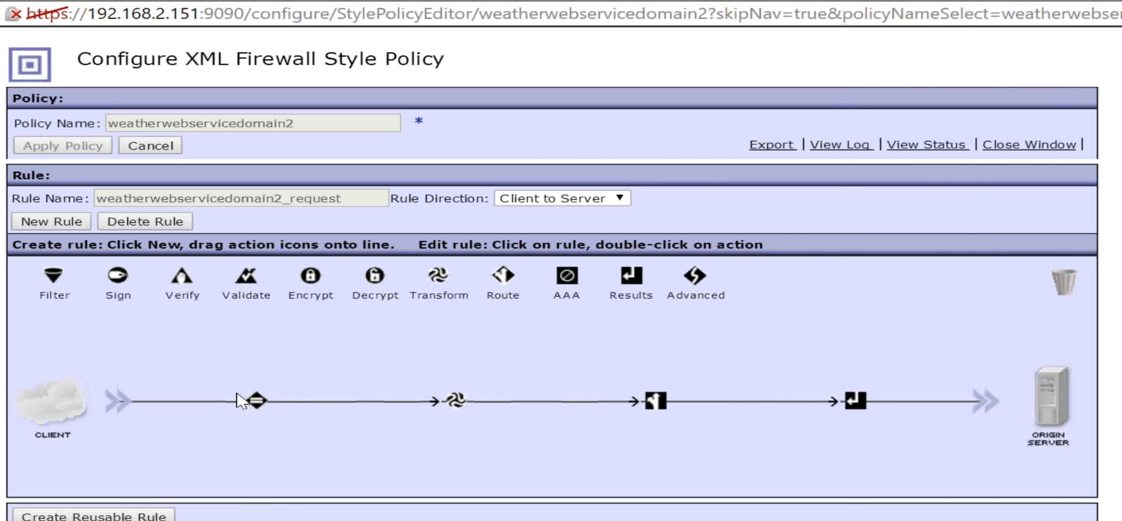
pyautogui.moveTo(255, 403)
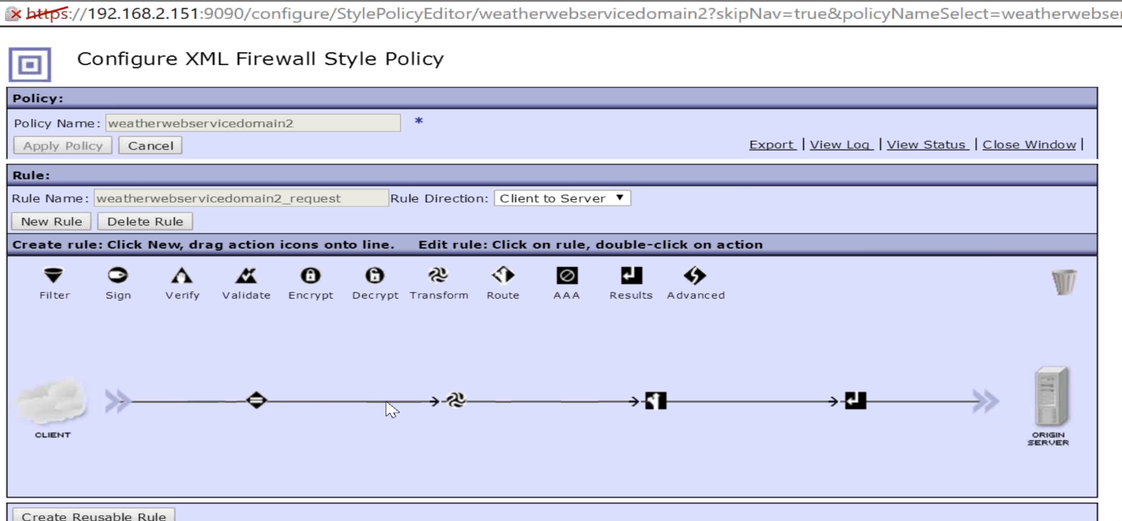
pyautogui.moveTo(458, 406)
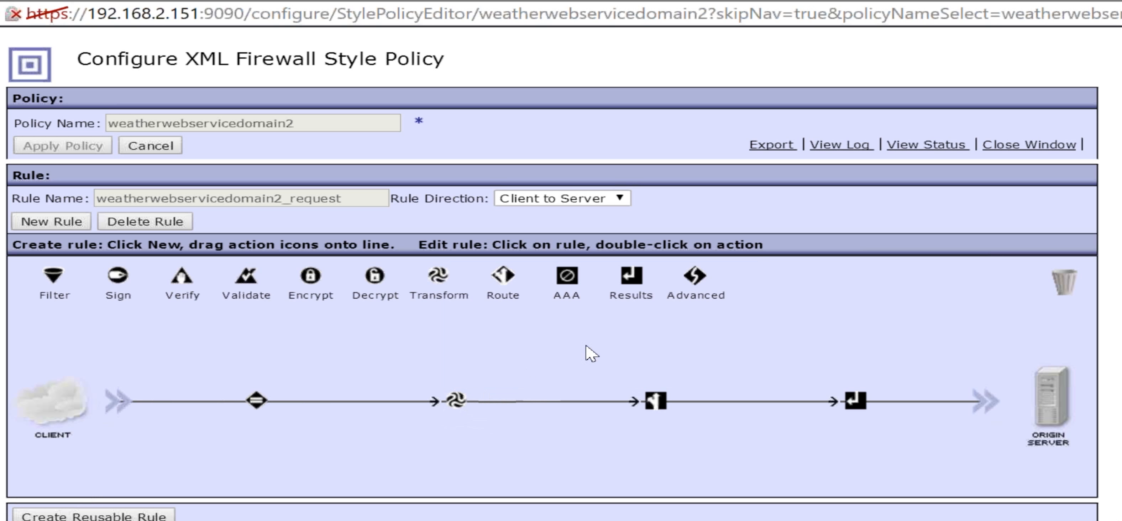
pyautogui.moveTo(453, 403)
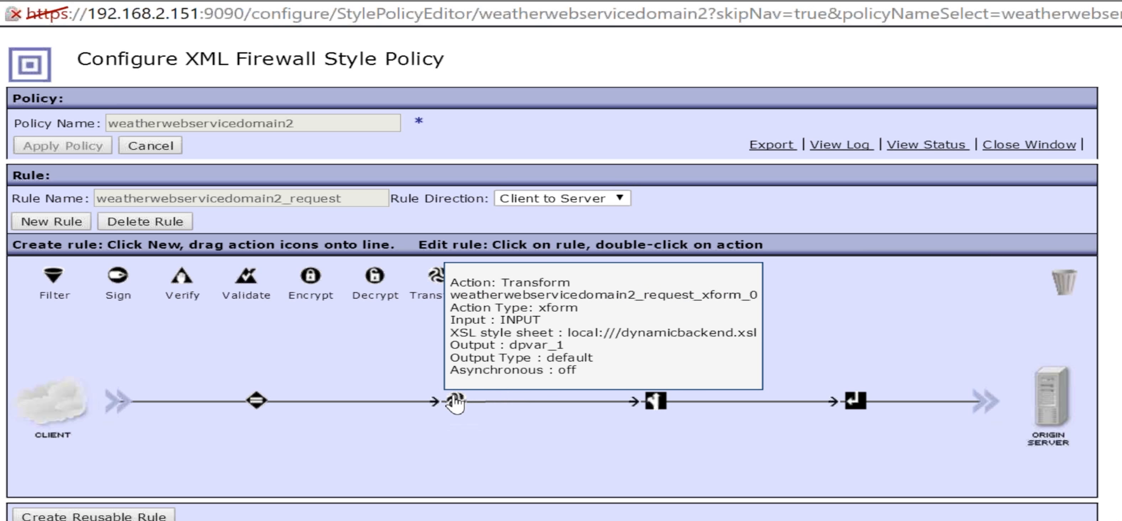
pyautogui.moveTo(648, 406)
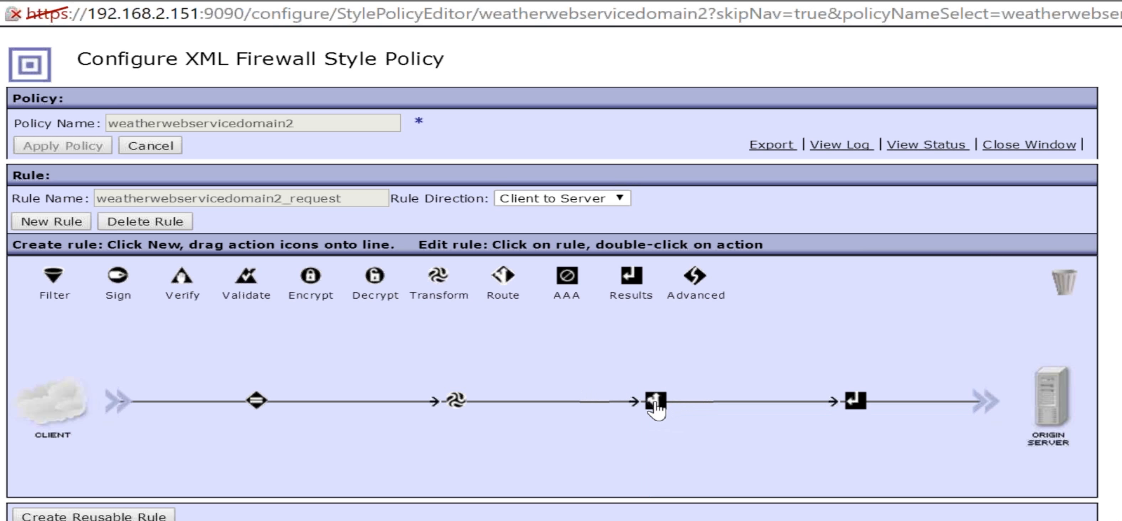
pyautogui.moveTo(656, 405)
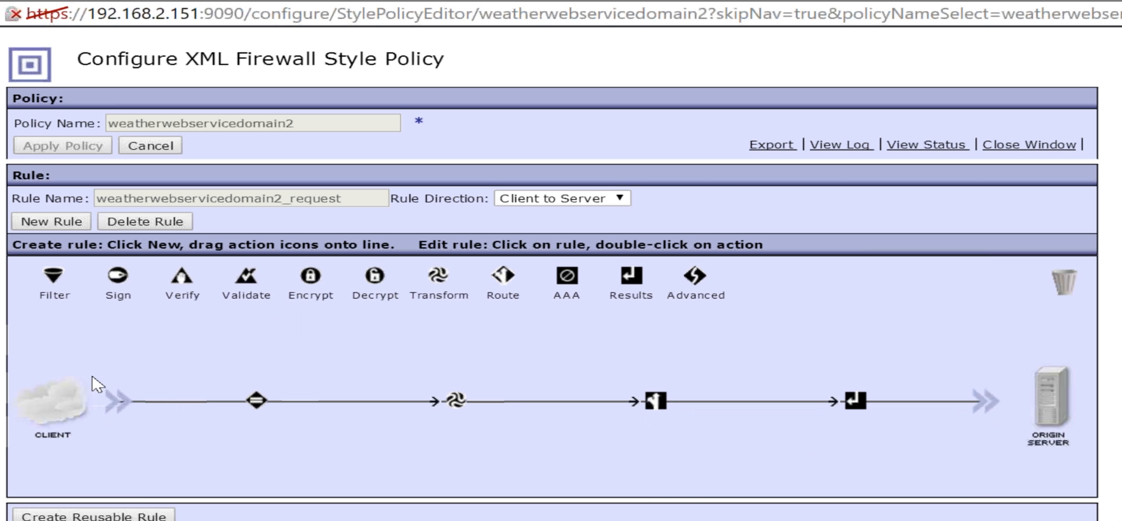
pyautogui.moveTo(256, 406)
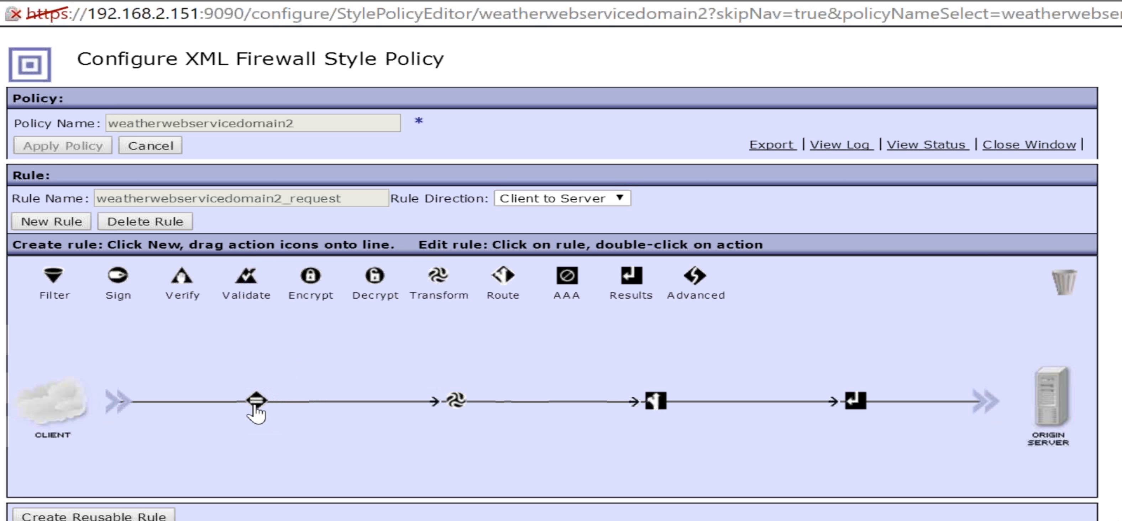
# Examine the request rule's Route action destination settings and trace the flow from the client through the Match, Transform and Route actions
pyautogui.moveTo(454, 401)
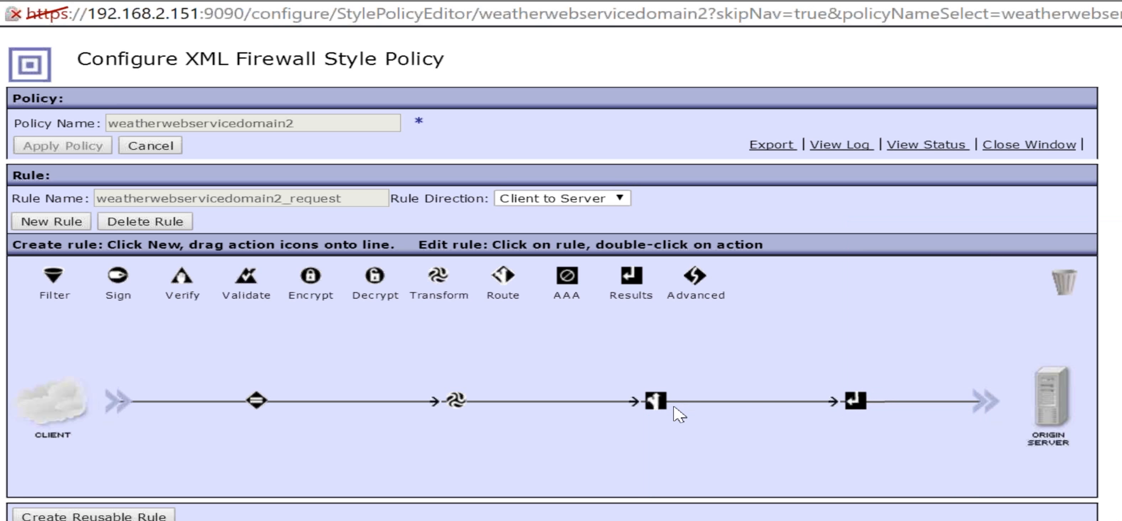
pyautogui.doubleClick(656, 400)
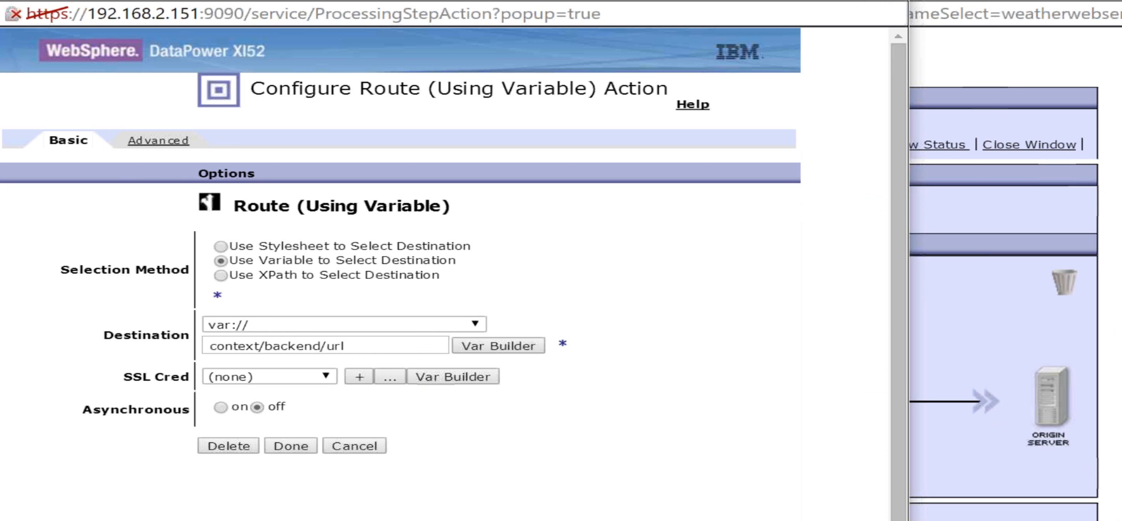
pyautogui.click(879, 1)
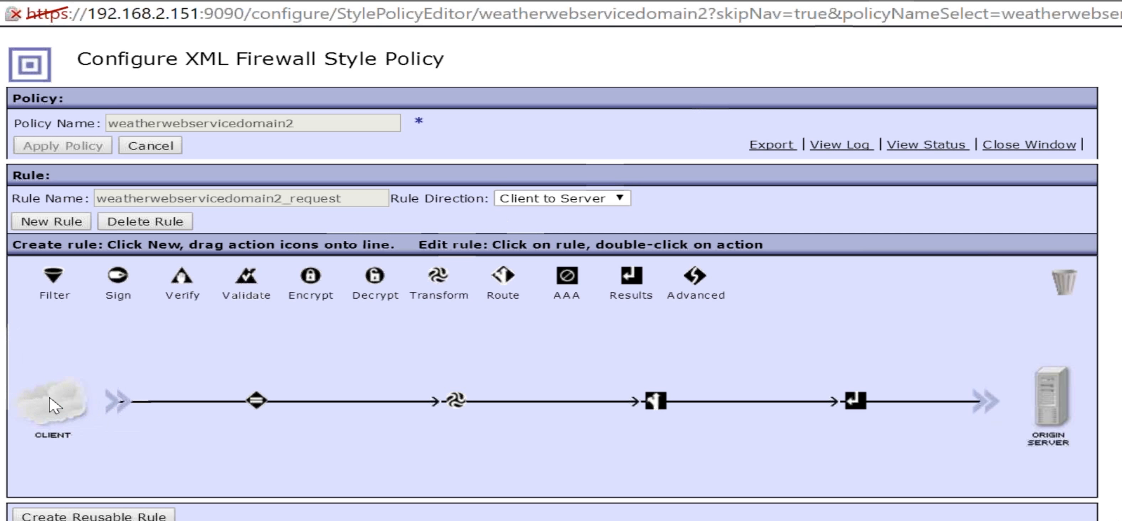
pyautogui.moveTo(258, 408)
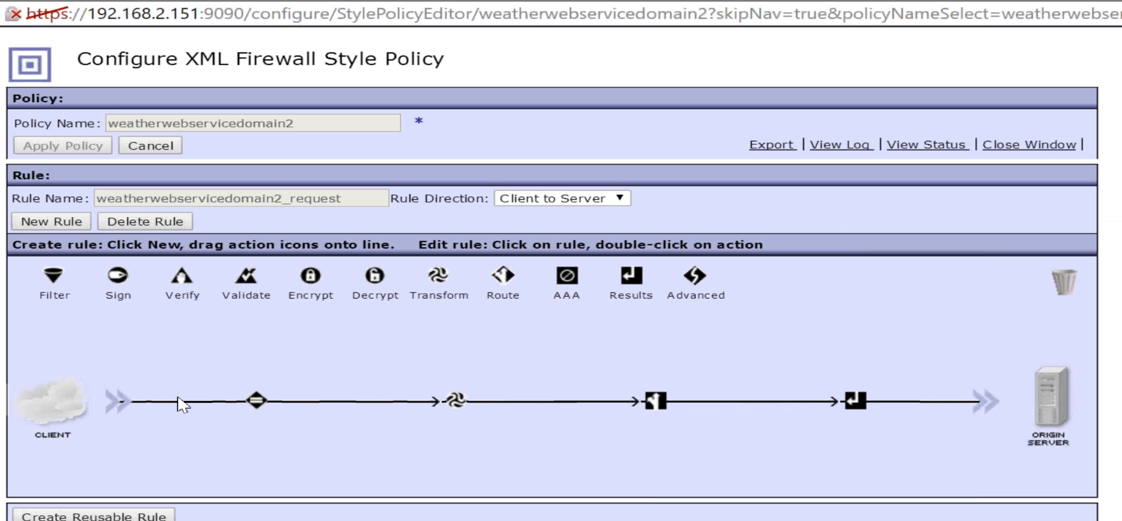
pyautogui.moveTo(255, 401)
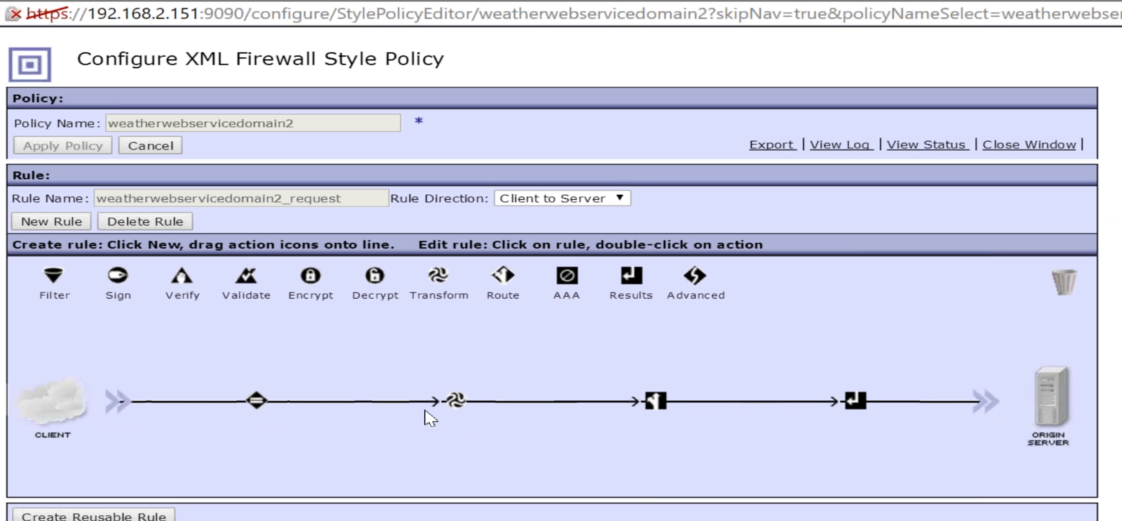
pyautogui.moveTo(449, 411)
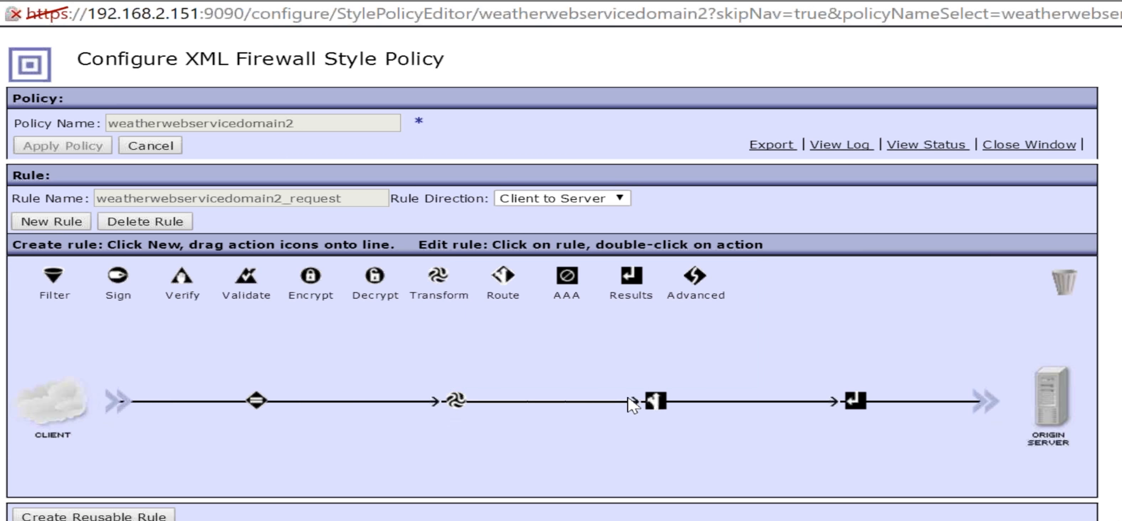
pyautogui.moveTo(653, 404)
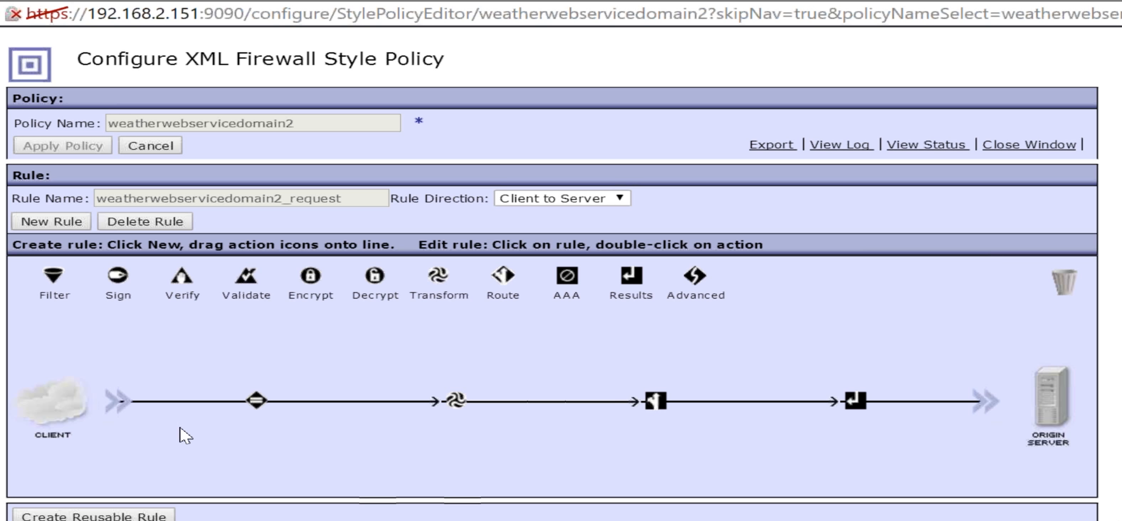
# Review the Transform action's stylesheet and the Route action's destination variable, then trace the request rule through to the Results action
pyautogui.doubleClick(453, 402)
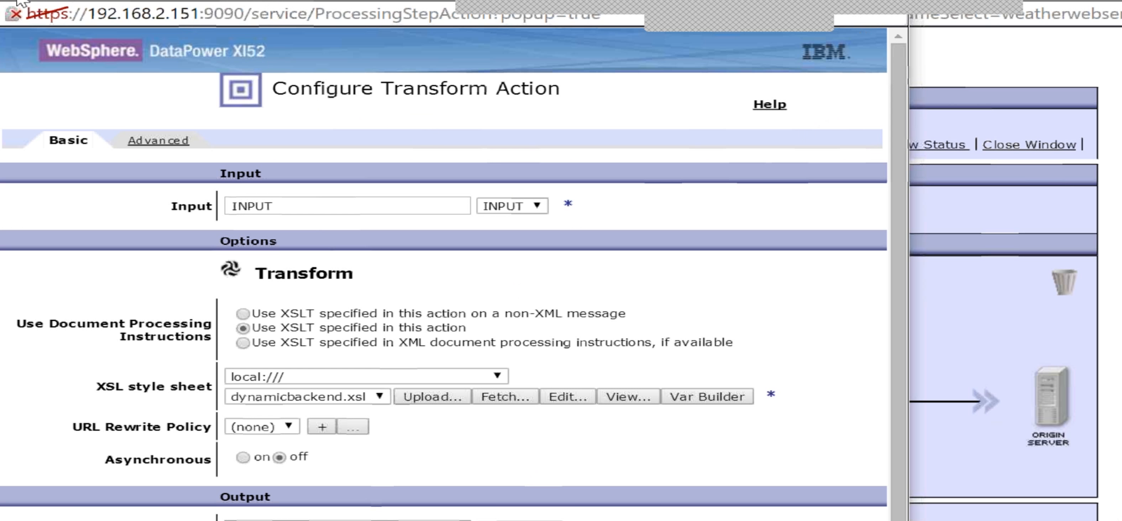
pyautogui.click(15, 13)
pyautogui.click(15, 13)
pyautogui.click(15, 13)
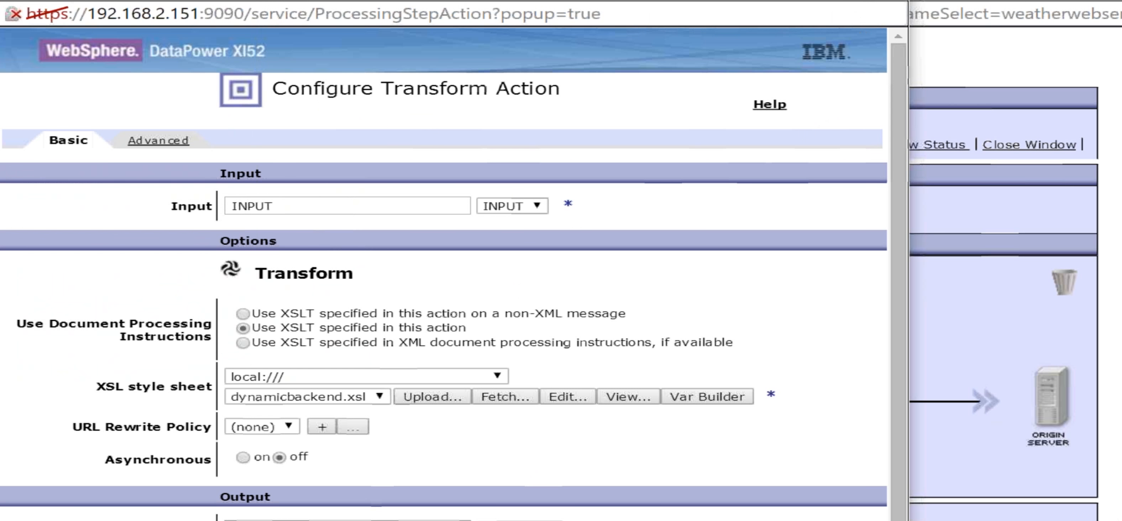
pyautogui.click(16, 13)
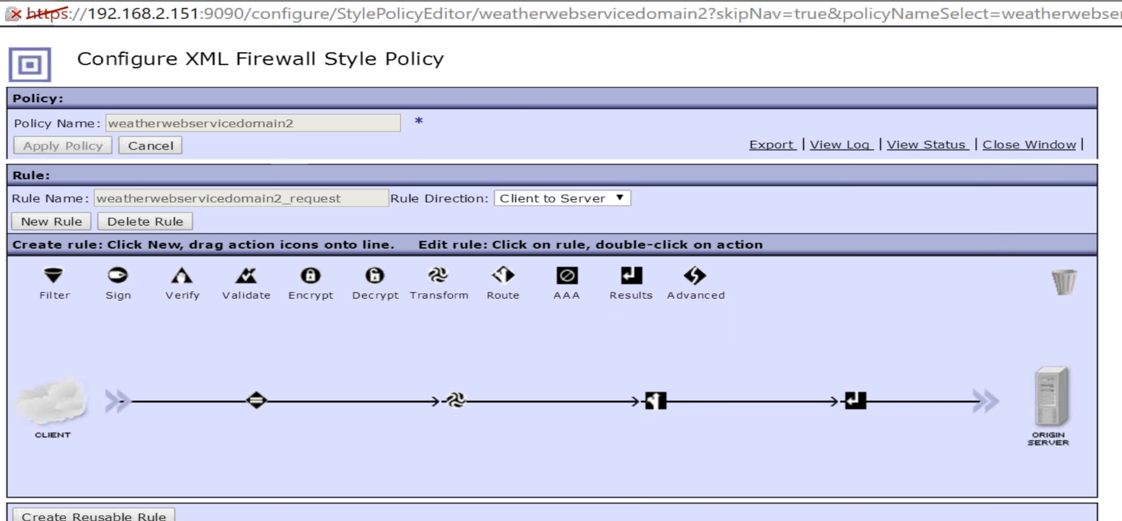
pyautogui.doubleClick(649, 403)
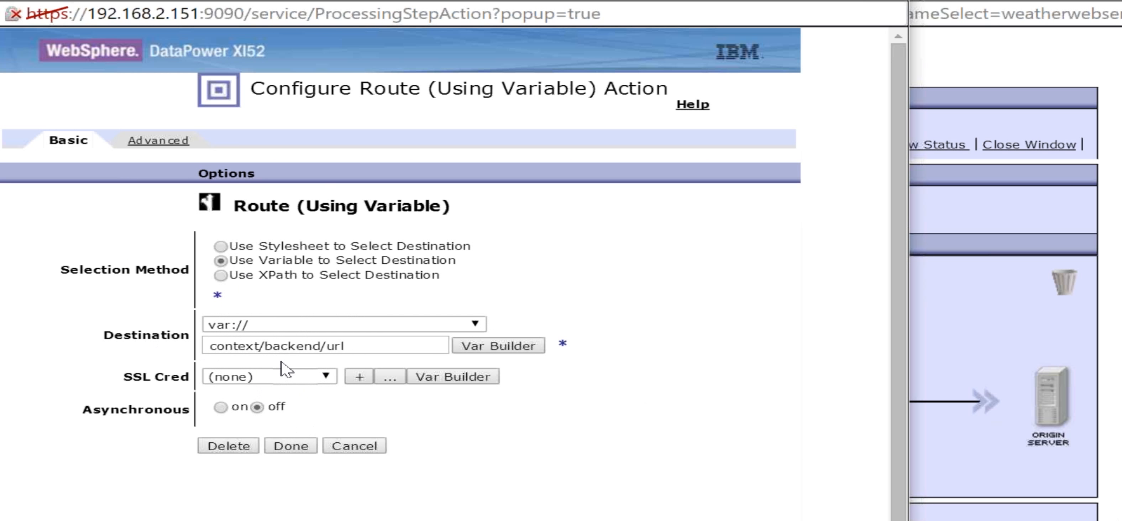
pyautogui.click(285, 449)
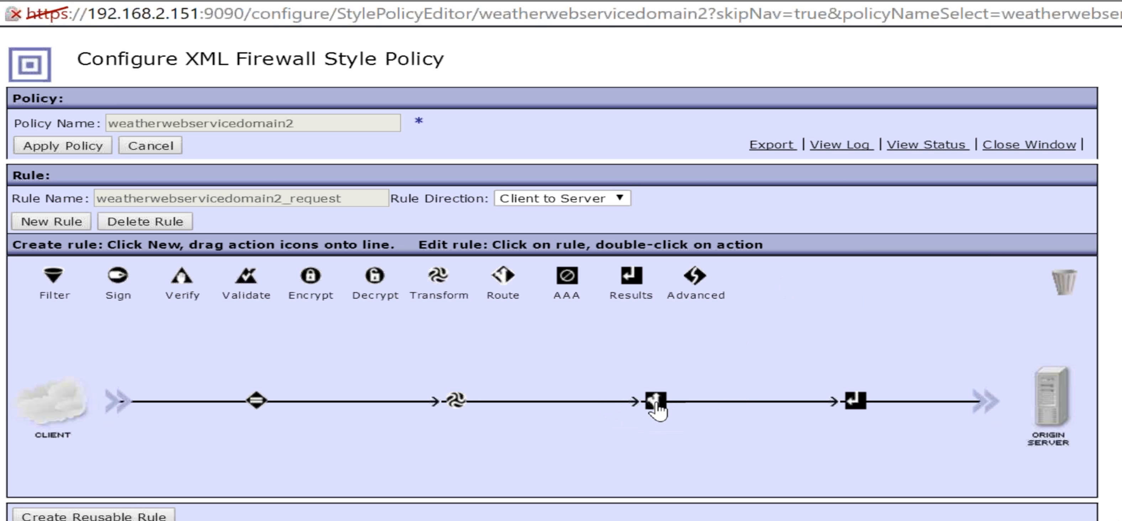
pyautogui.moveTo(665, 405)
pyautogui.moveTo(858, 406)
pyautogui.moveTo(849, 403)
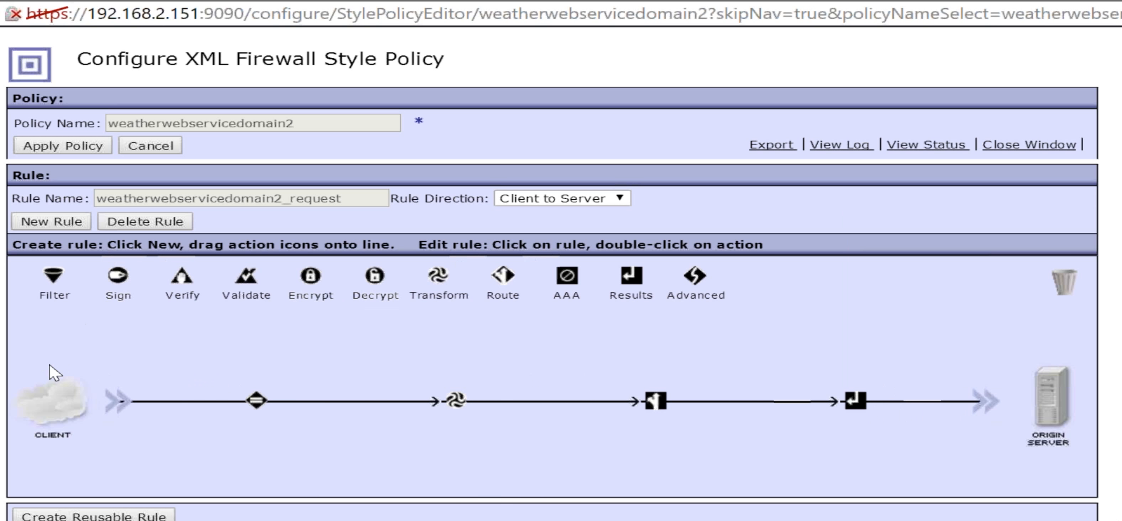
pyautogui.moveTo(255, 406)
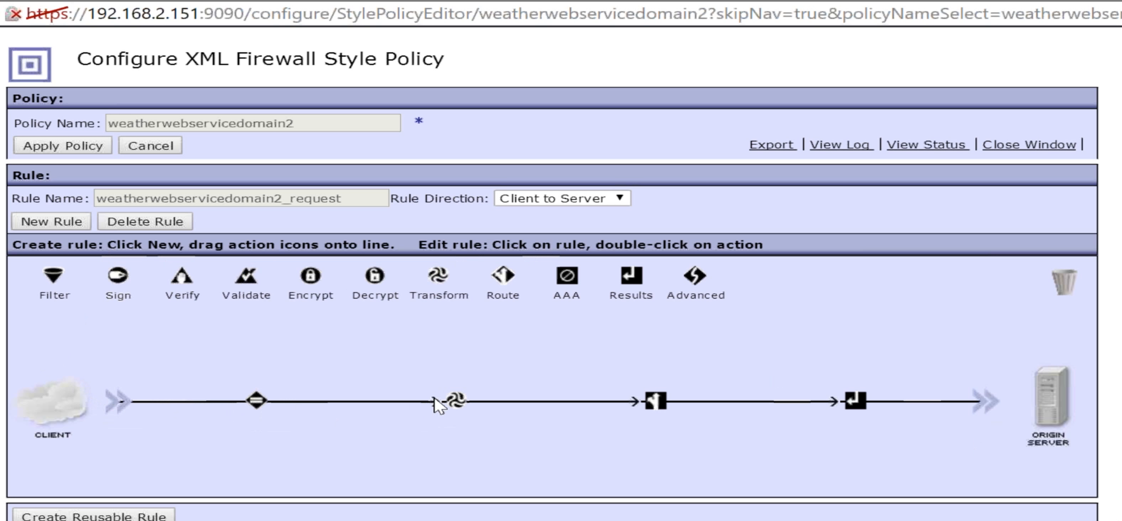
pyautogui.moveTo(454, 406)
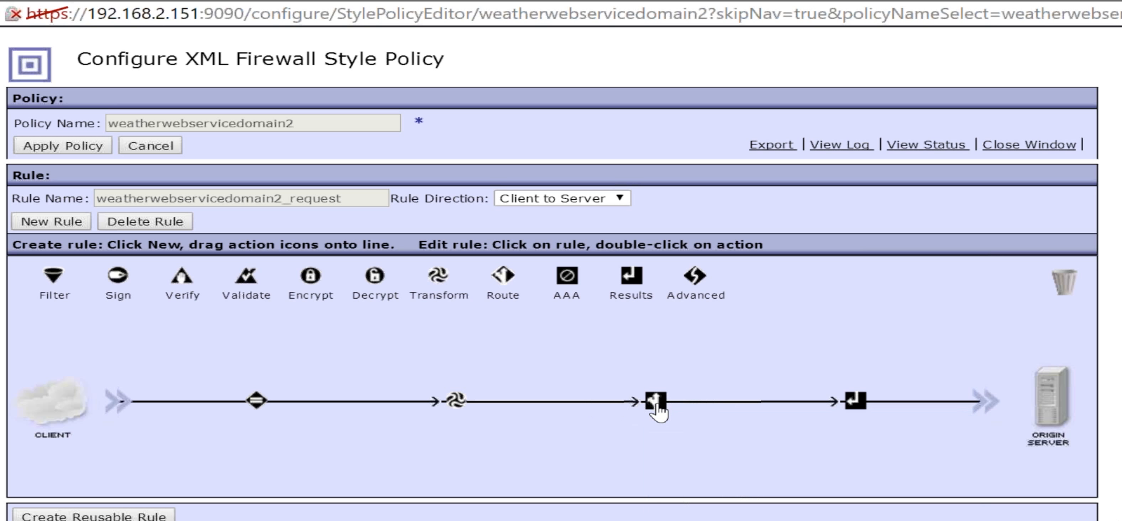
pyautogui.moveTo(660, 406)
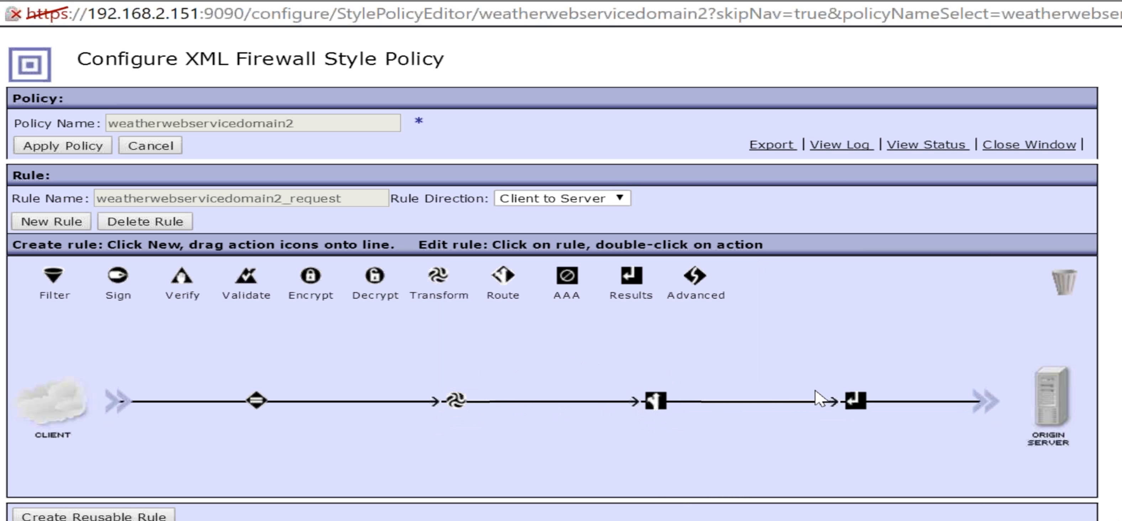
pyautogui.moveTo(852, 404)
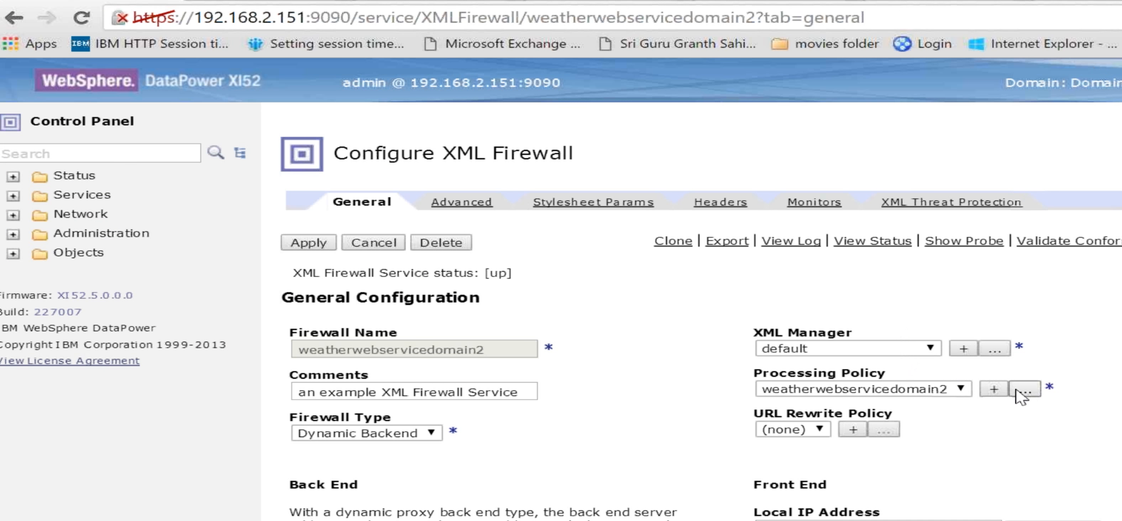
# Reopen the weatherwebservicedomain2 processing policy from the XML firewall configuration and inspect the request rule's Match action
pyautogui.click(1024, 391)
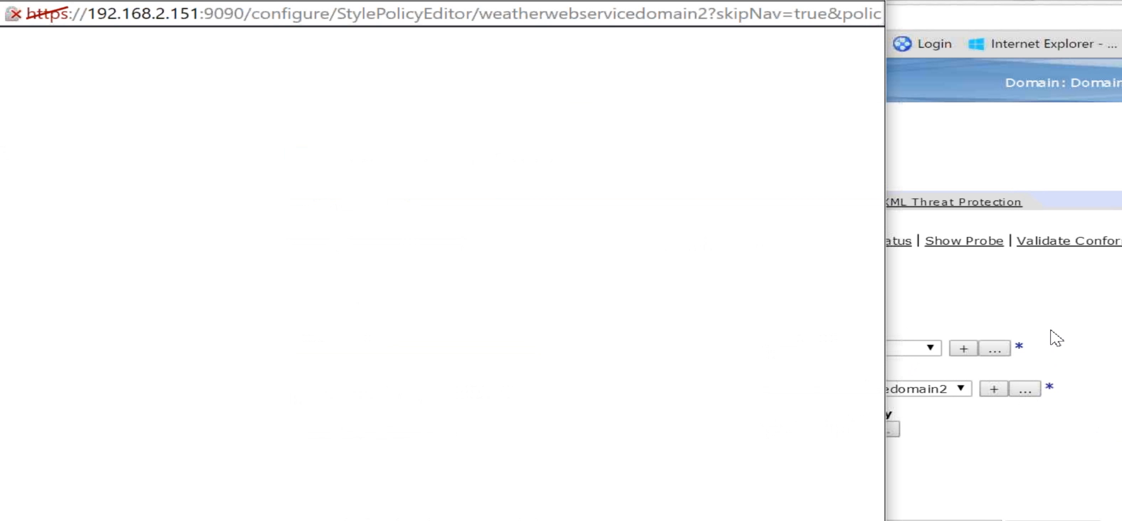
pyautogui.click(829, 2)
pyautogui.doubleClick(283, 400)
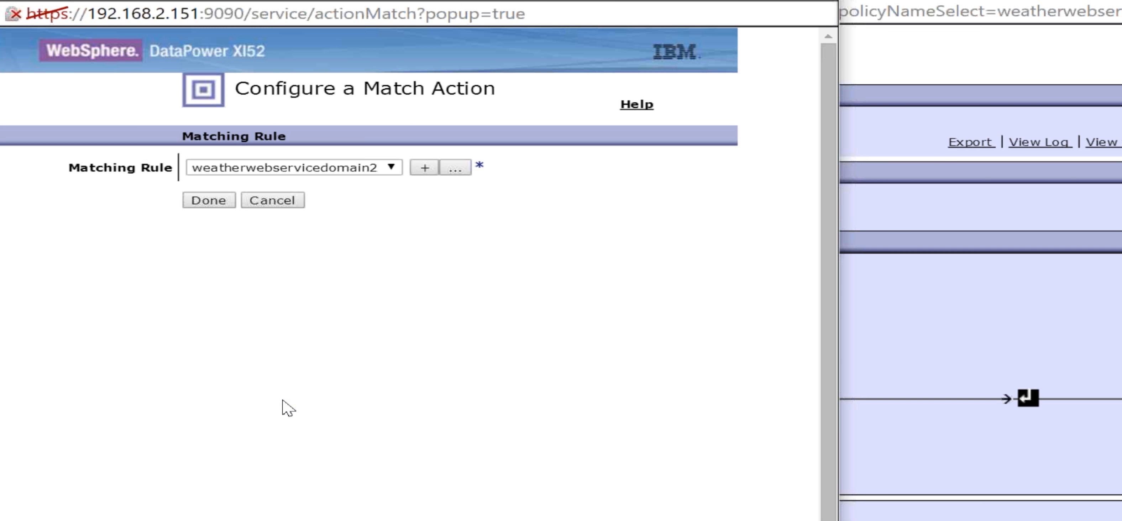
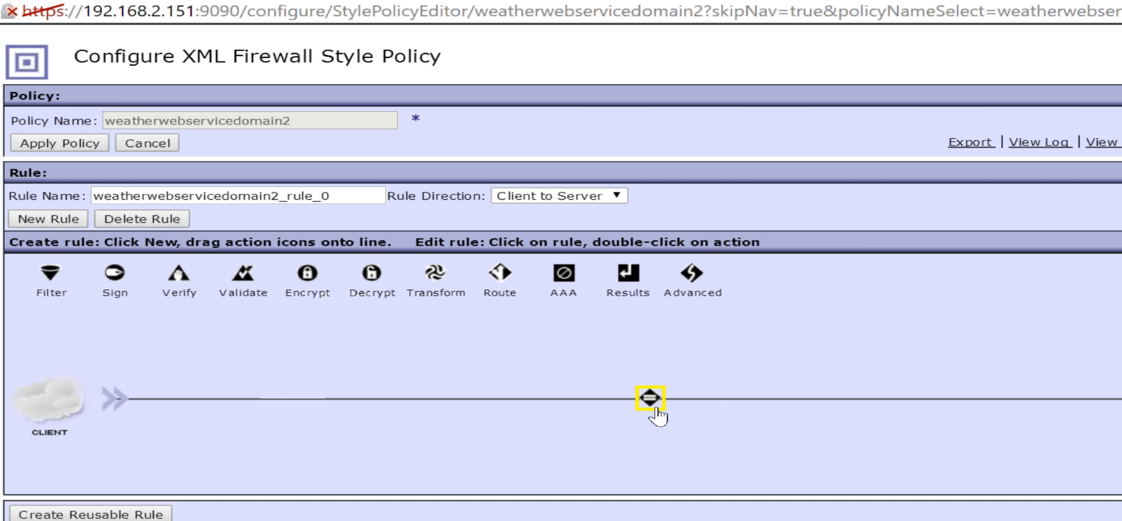
# Add a Results action after Match in the new client-to-server rule weatherwebservicedomain2_rule_0, and start a new matching rule for its Match action
pyautogui.moveTo(628, 274); pyautogui.dragTo(839, 399)
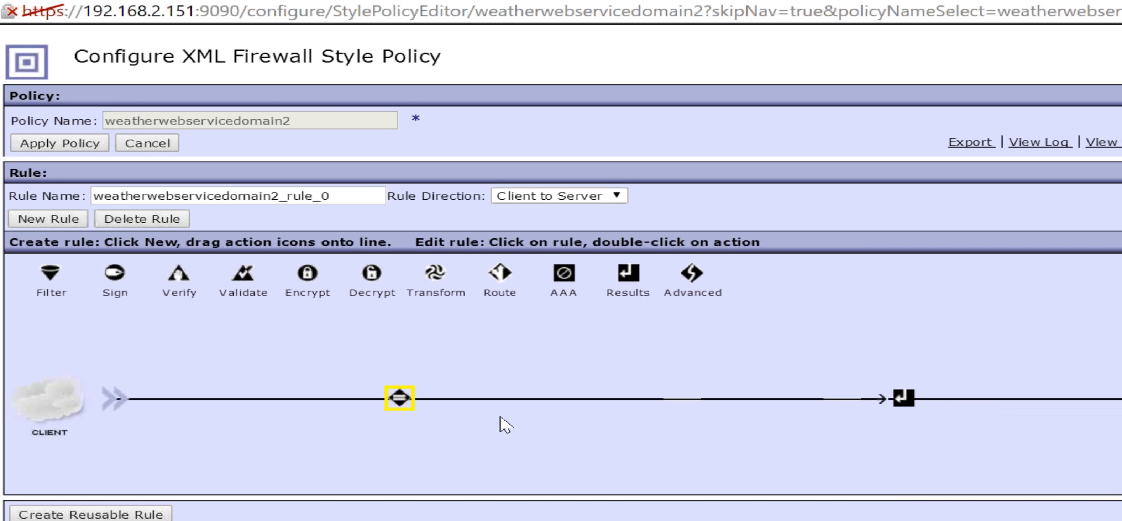
pyautogui.doubleClick(399, 398)
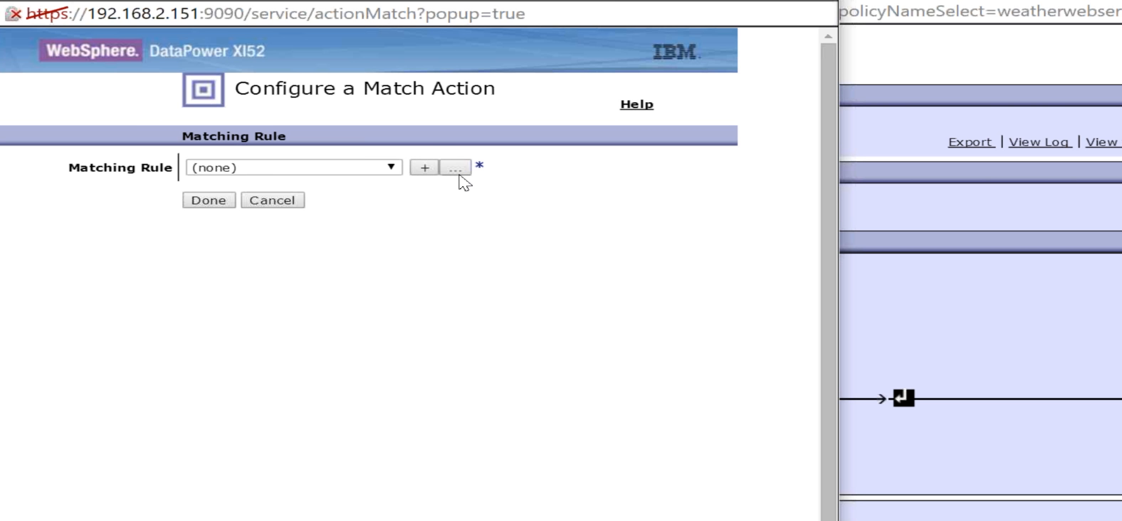
pyautogui.click(386, 170)
pyautogui.click(394, 169)
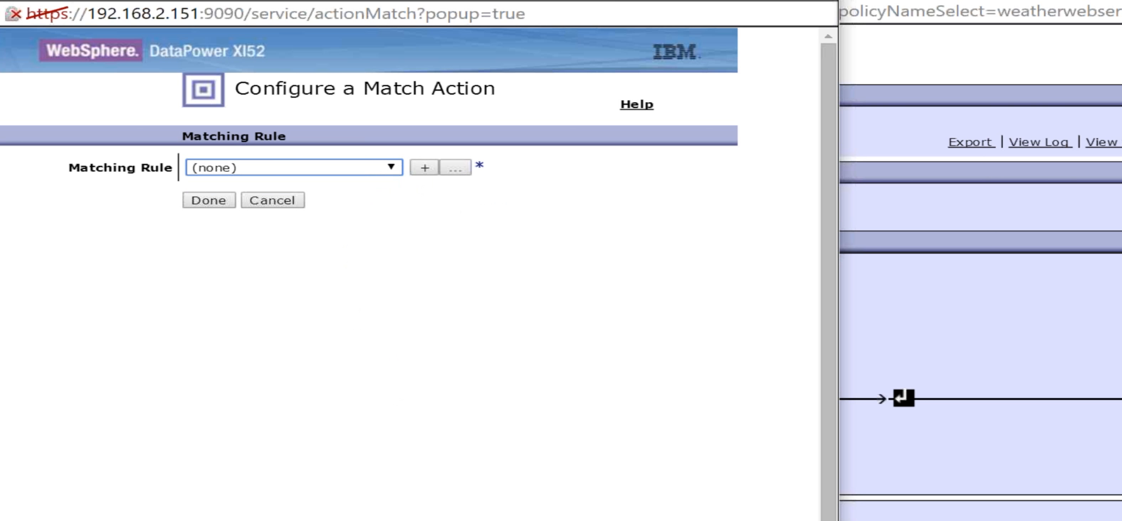
pyautogui.click(423, 169)
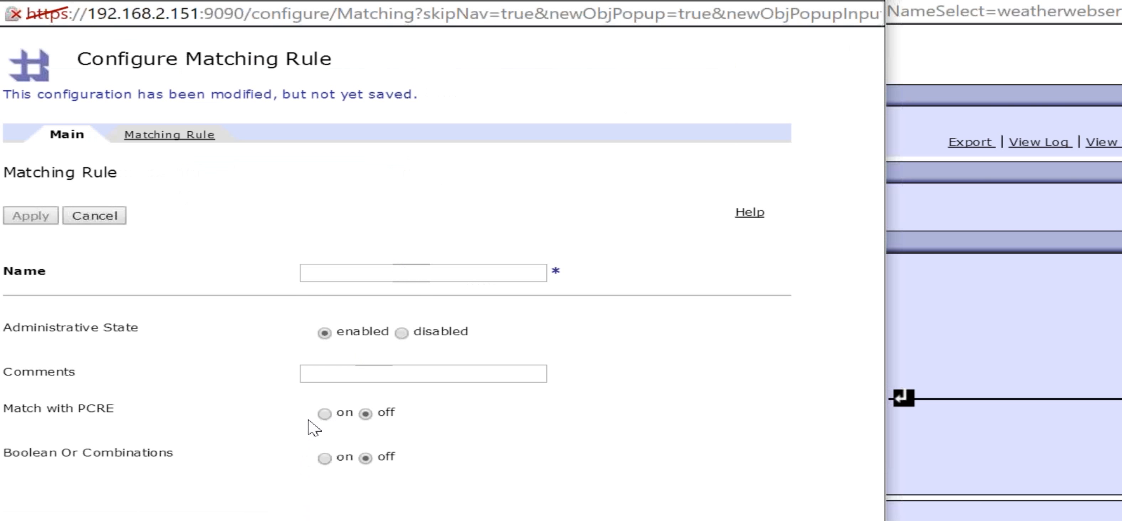
# Name the new matching rule All
pyautogui.click(333, 274)
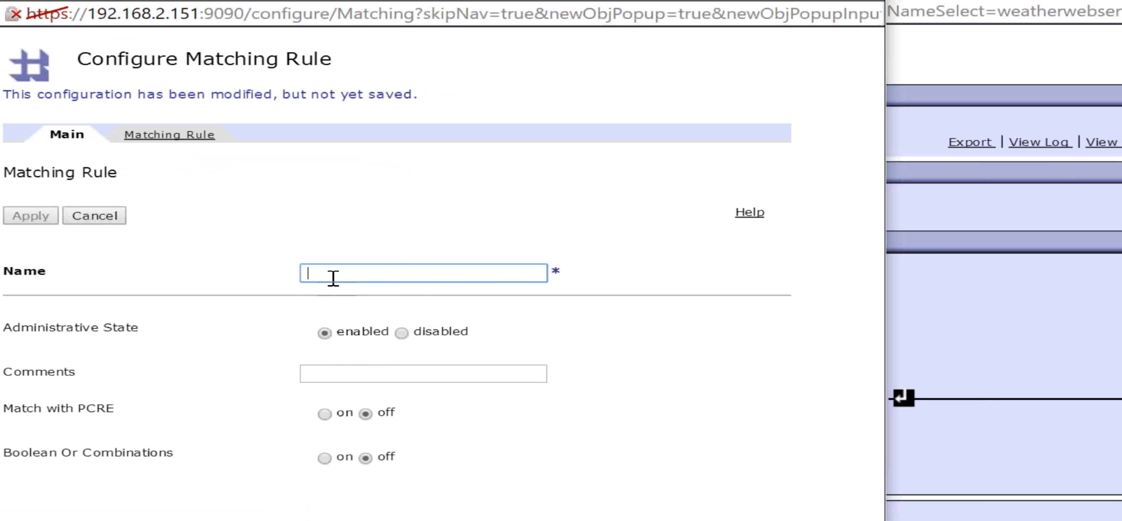
pyautogui.write('aLL')
pyautogui.press('BackSpace')
pyautogui.press('BackSpace')
pyautogui.press('BackSpace')
pyautogui.write('aLL')
pyautogui.press('BackSpace')
pyautogui.press('BackSpace')
pyautogui.press('BackSpace')
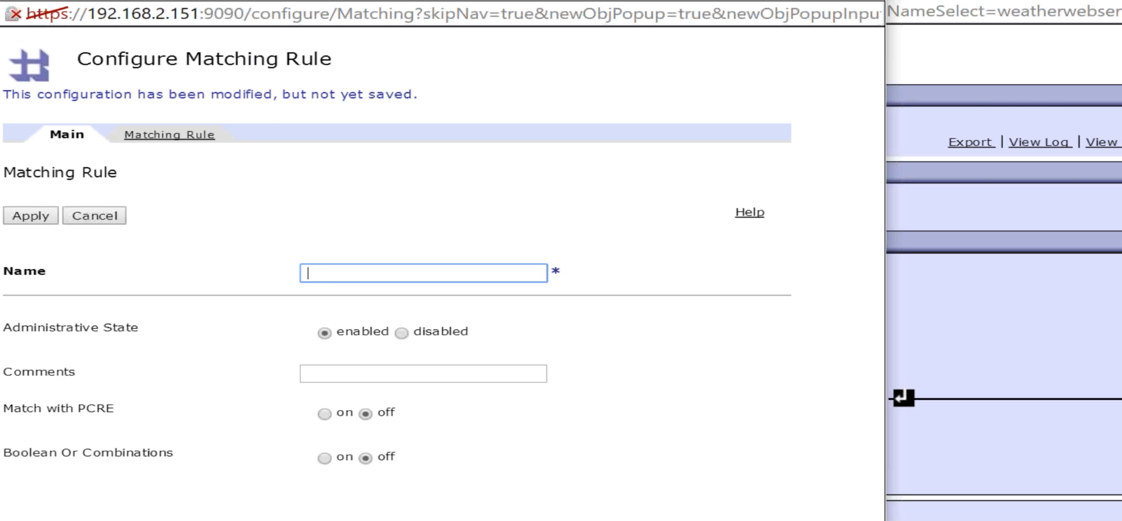
pyautogui.write('All')
# Add a URL-type match of * to the All matching rule, apply it and confirm the Match action
pyautogui.click(172, 136)
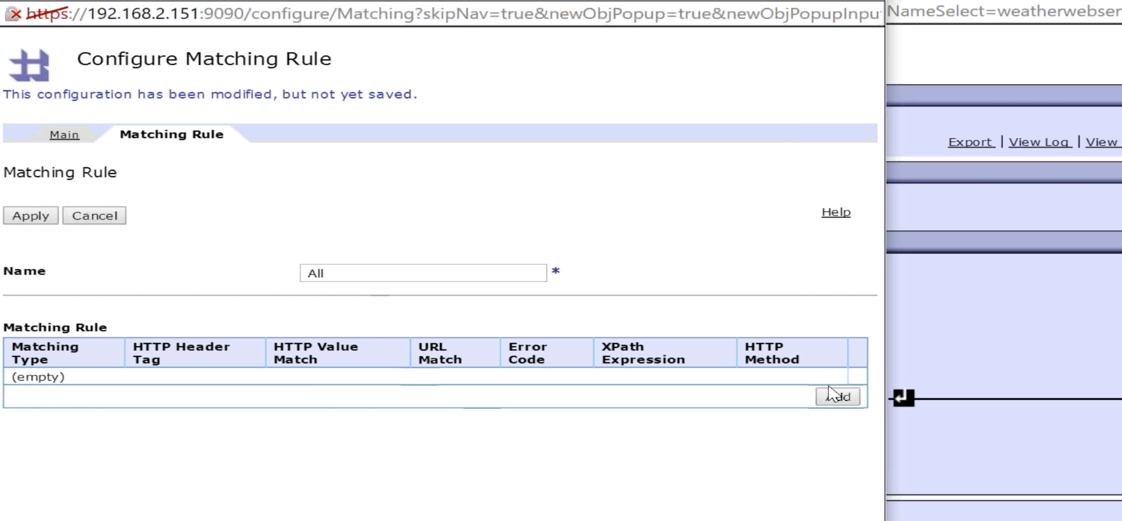
pyautogui.click(837, 397)
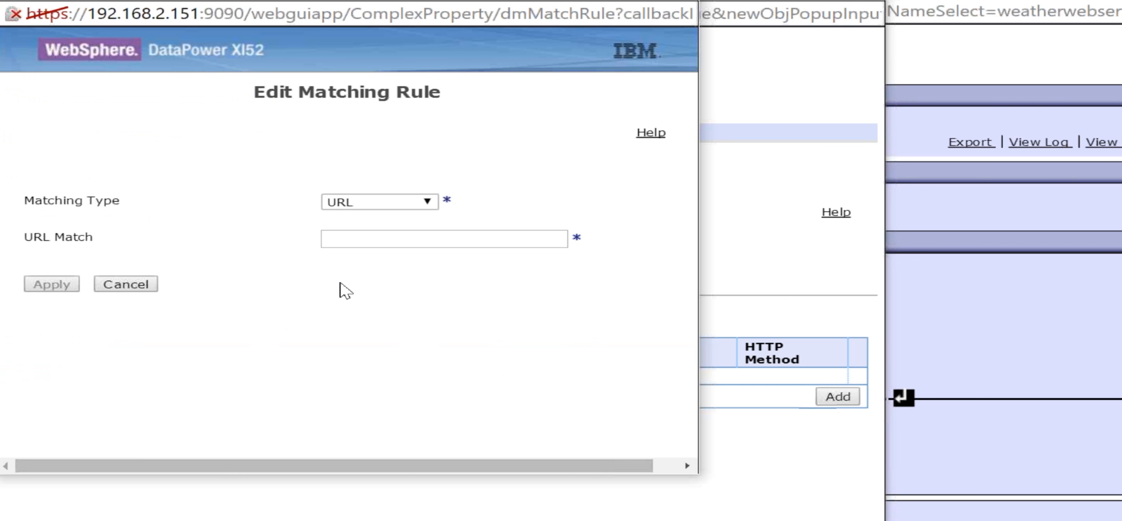
pyautogui.click(362, 243)
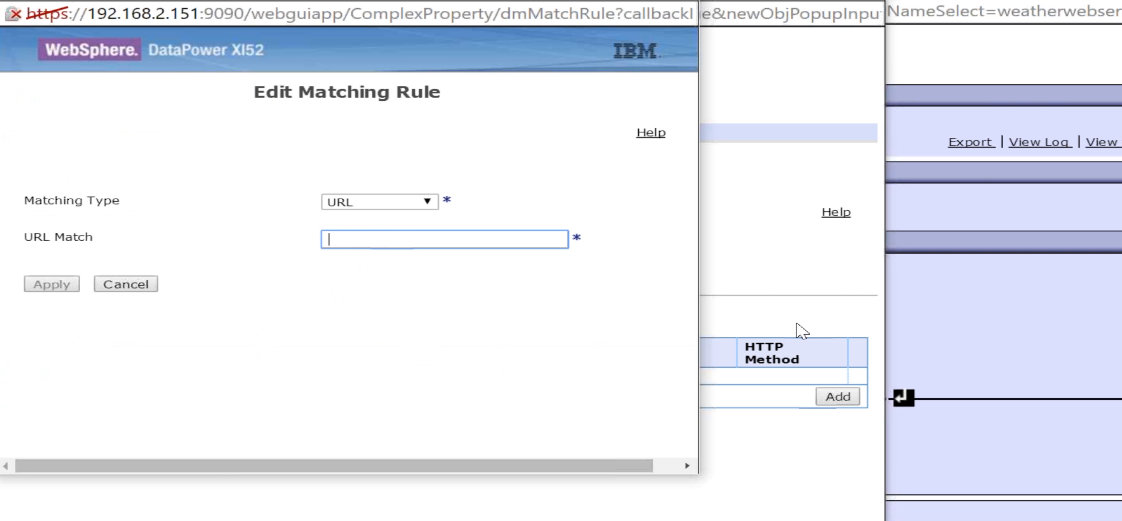
pyautogui.write('*')
pyautogui.click(60, 289)
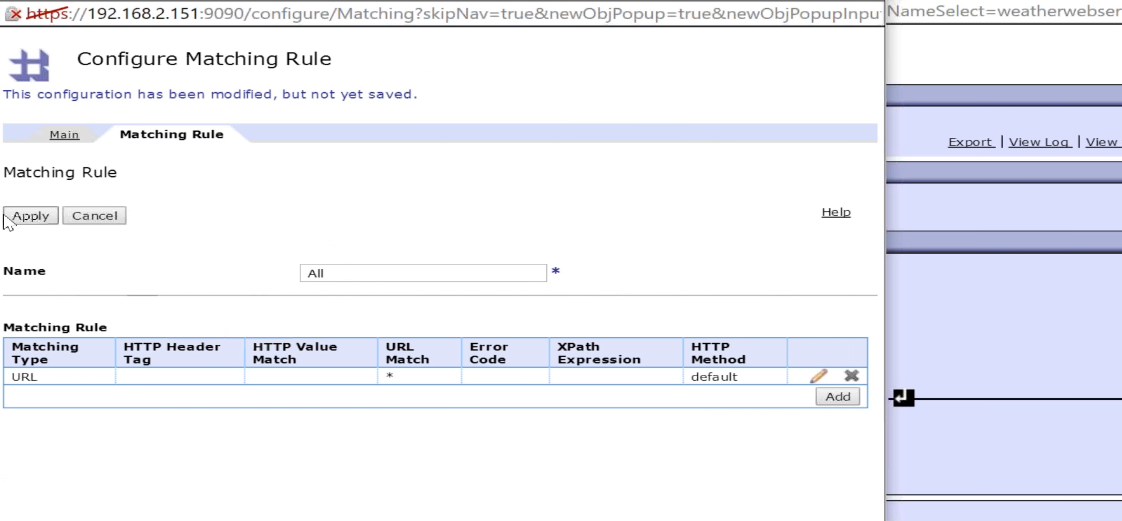
pyautogui.click(20, 217)
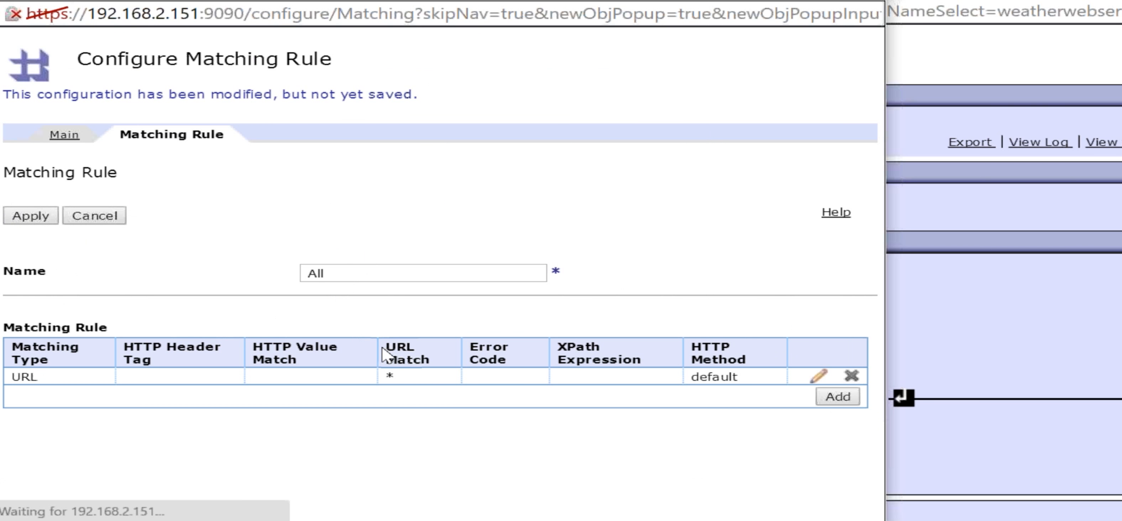
pyautogui.click(205, 201)
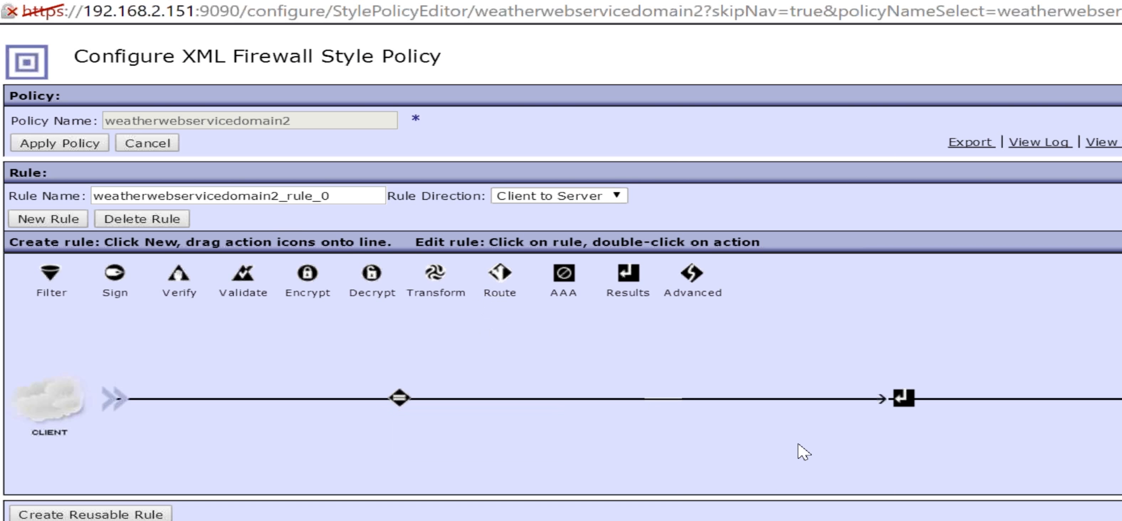
# Apply the weatherwebservicedomain2 style policy, cancel the premature save, then apply and save the XML firewall configuration
pyautogui.click(71, 147)
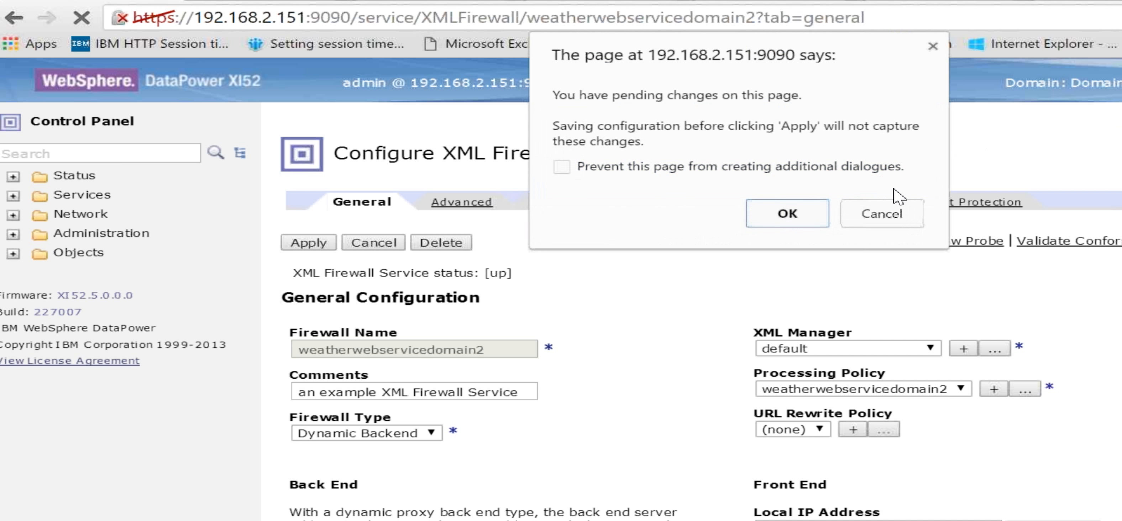
pyautogui.click(888, 219)
pyautogui.click(309, 243)
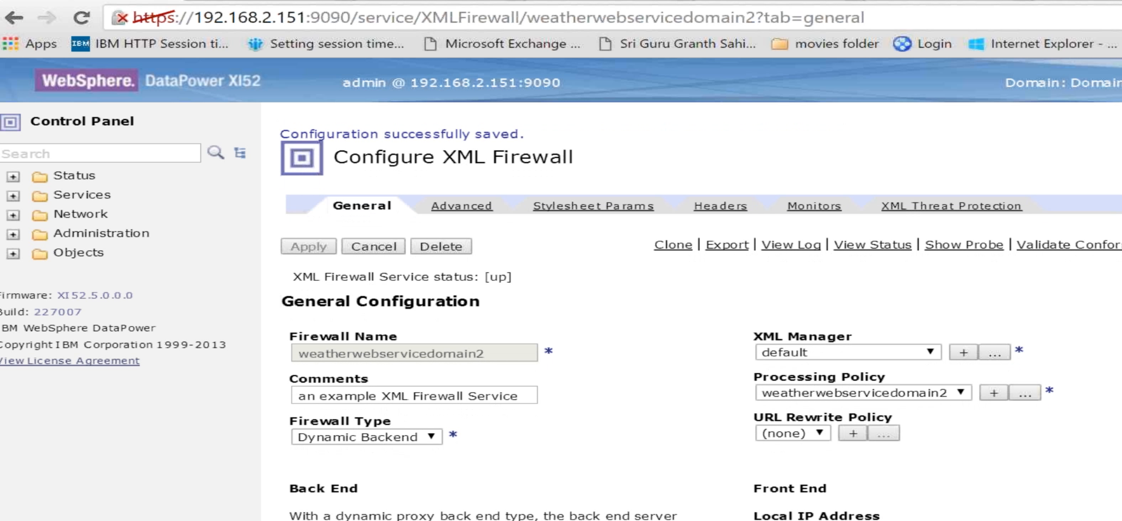
pyautogui.hotkey('alt', 'Tab')
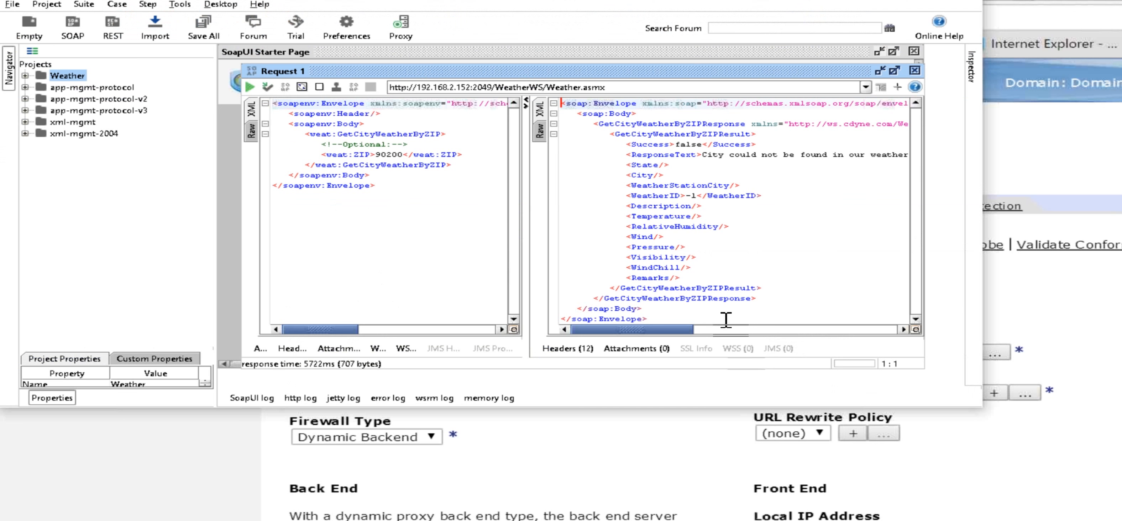
pyautogui.click(249, 86)
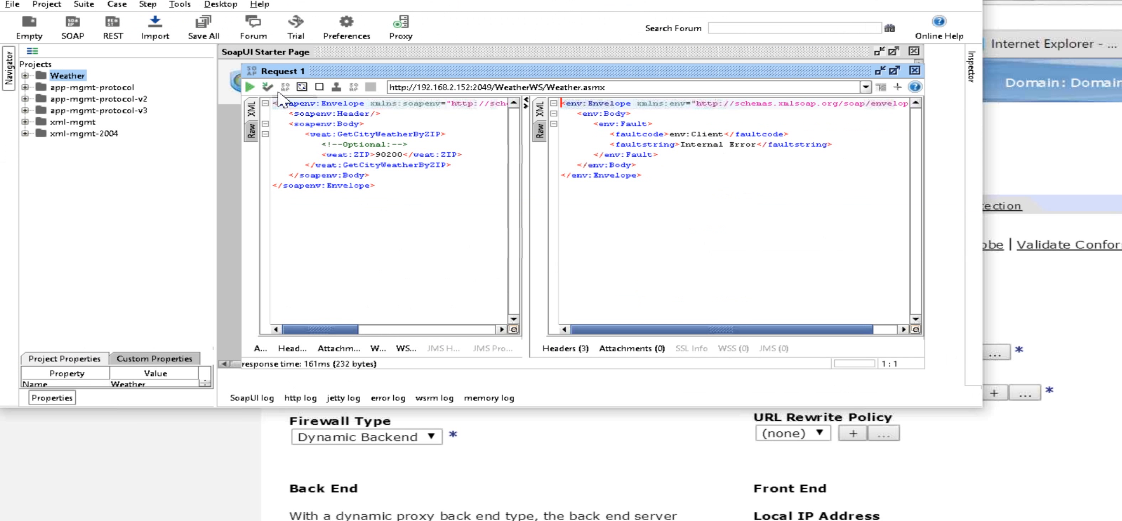
pyautogui.click(250, 87)
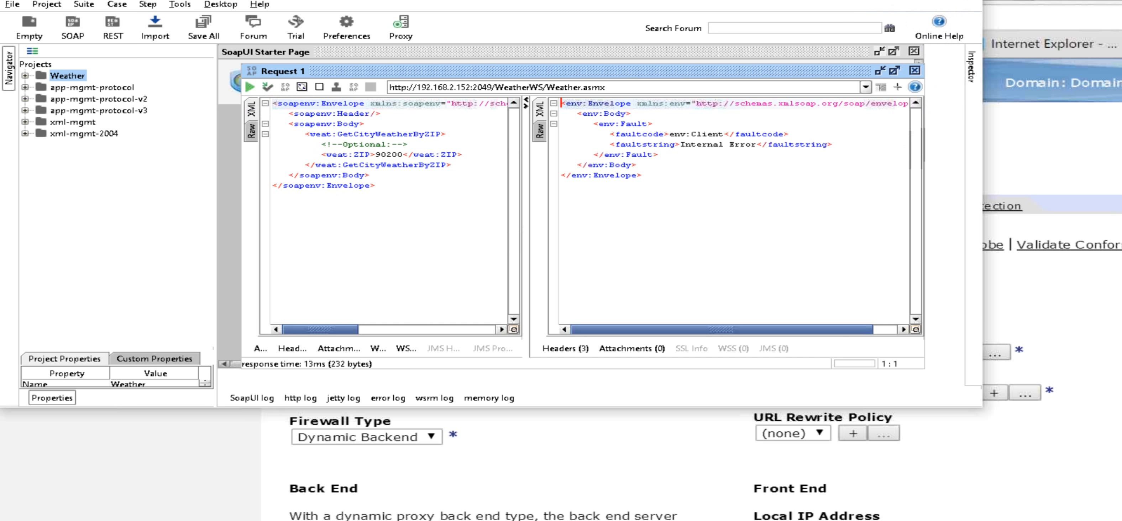
pyautogui.click(904, 0)
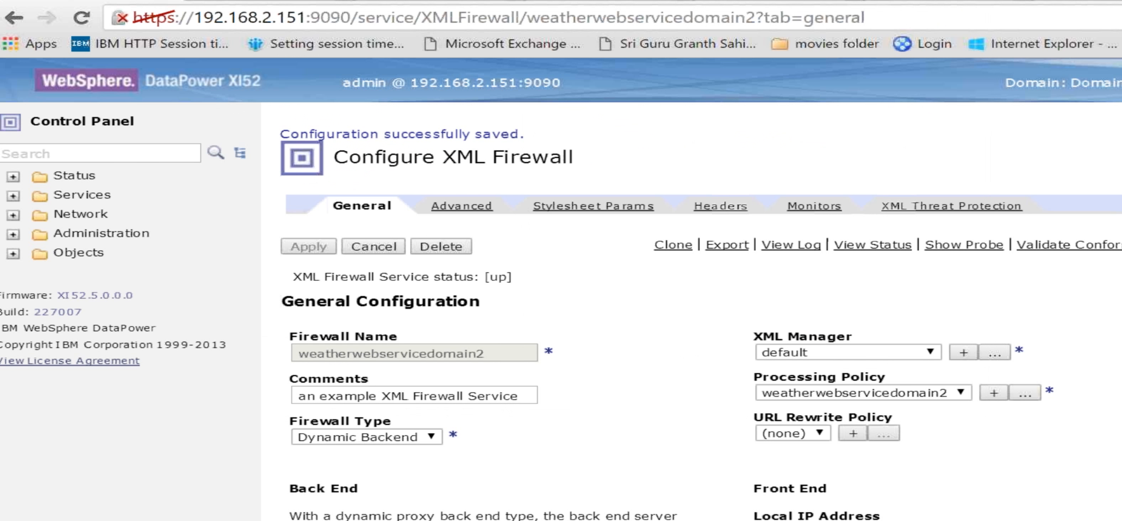
pyautogui.hotkey('alt', 'Tab')
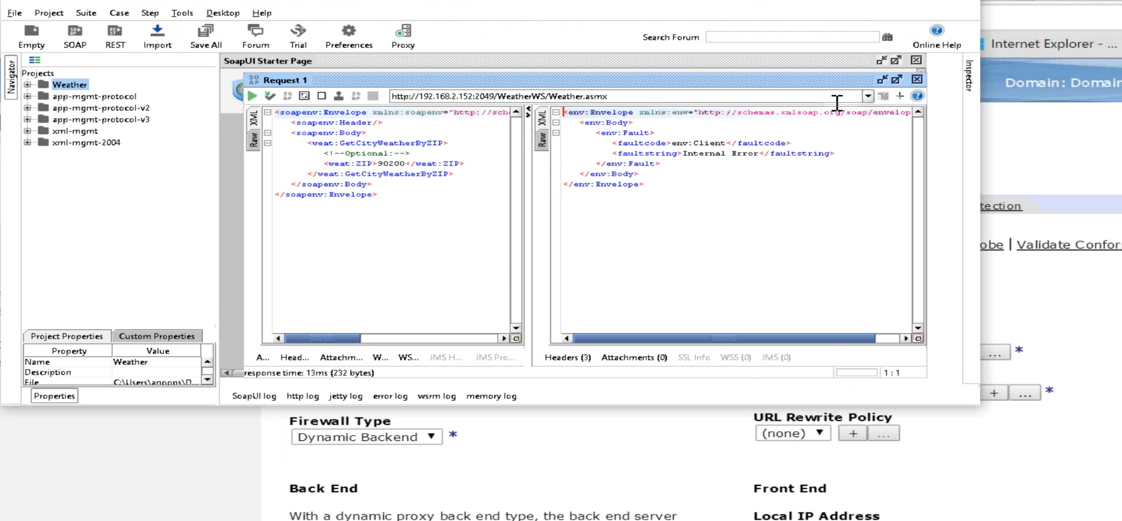
pyautogui.click(868, 97)
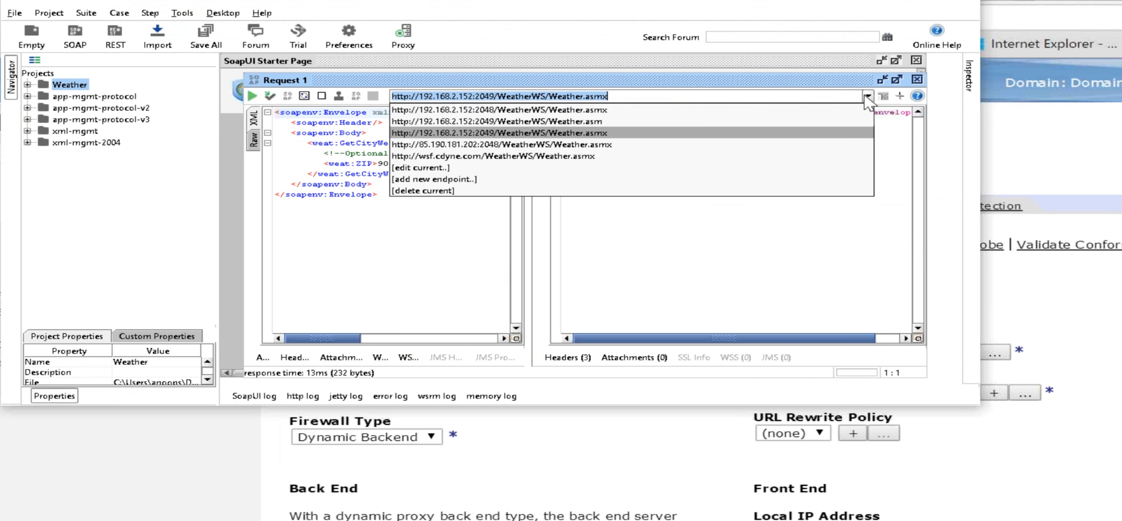
pyautogui.click(487, 179)
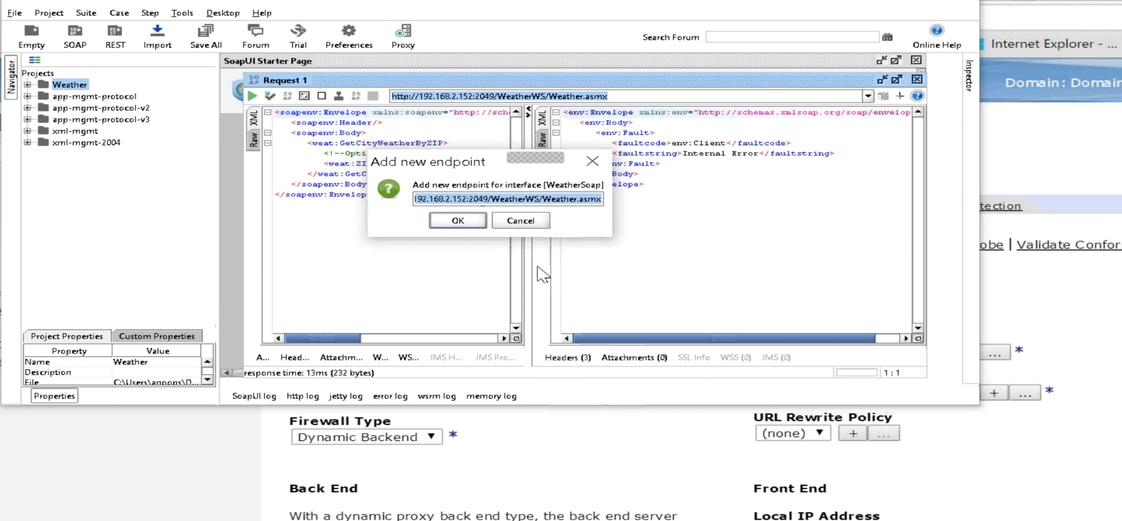
pyautogui.moveTo(525, 200); pyautogui.dragTo(649, 197)
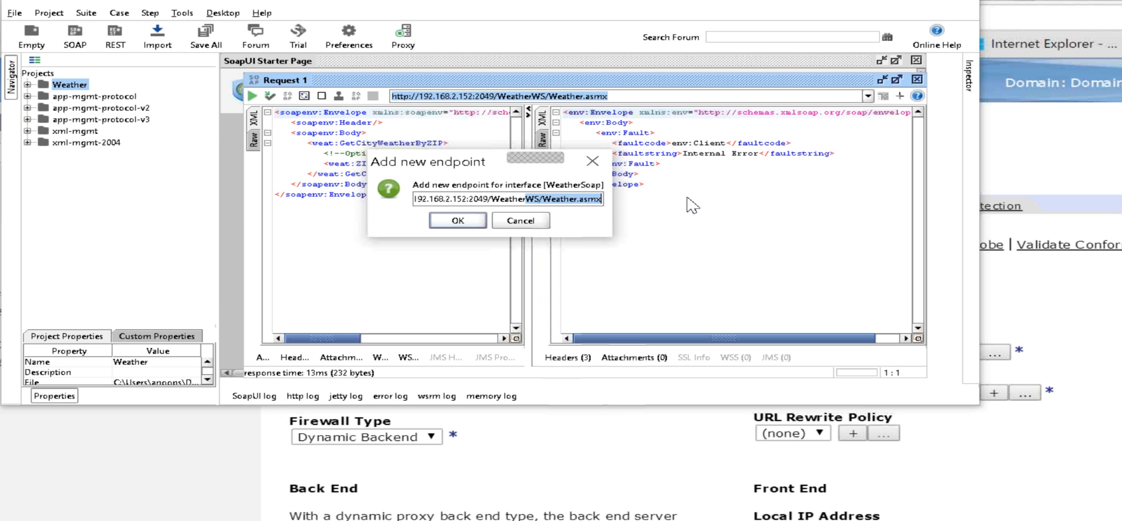
pyautogui.press('BackSpace')
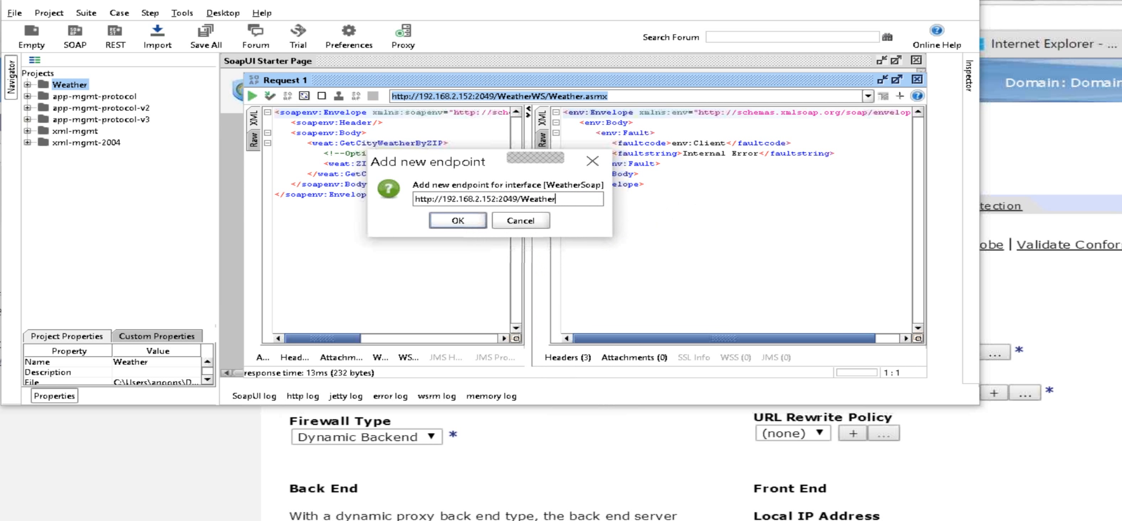
pyautogui.click(528, 199)
pyautogui.press('BackSpace')
pyautogui.write('w')
pyautogui.click(457, 220)
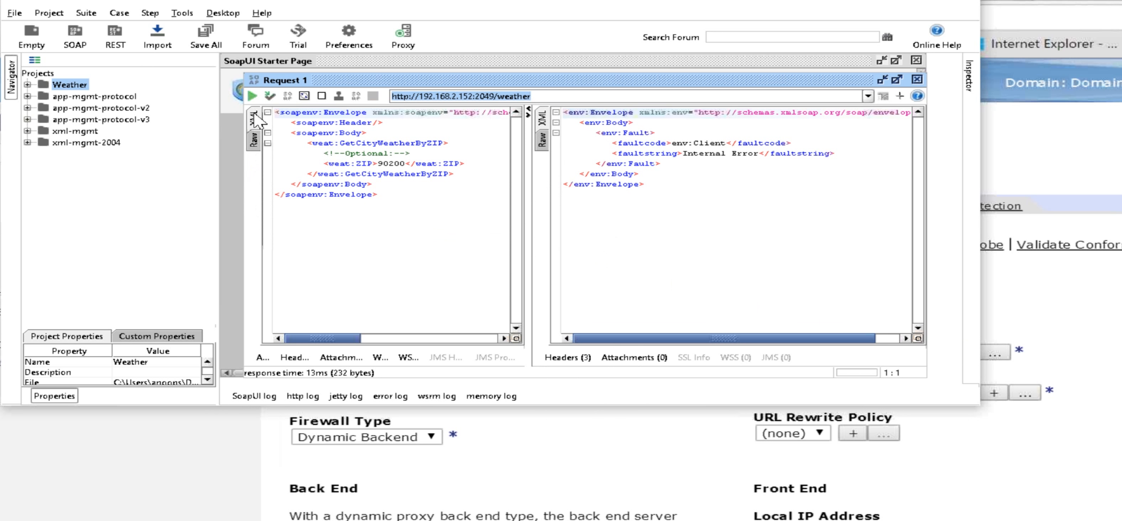
# Send Request 1 to the /weather endpoint and read the response through to its end
pyautogui.click(252, 96)
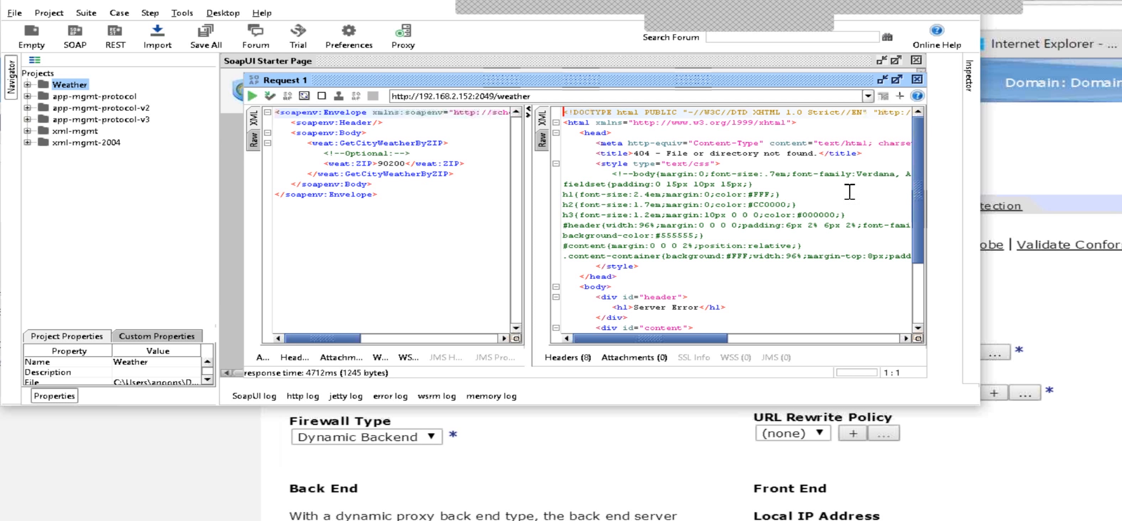
pyautogui.scroll(-2, 791, 197)
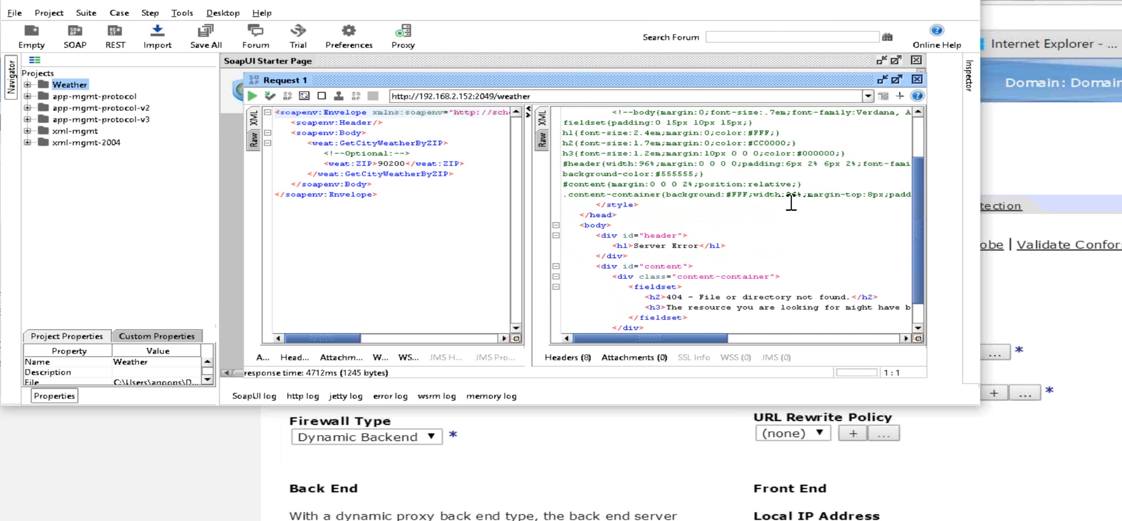
pyautogui.scroll(-1, 790, 202)
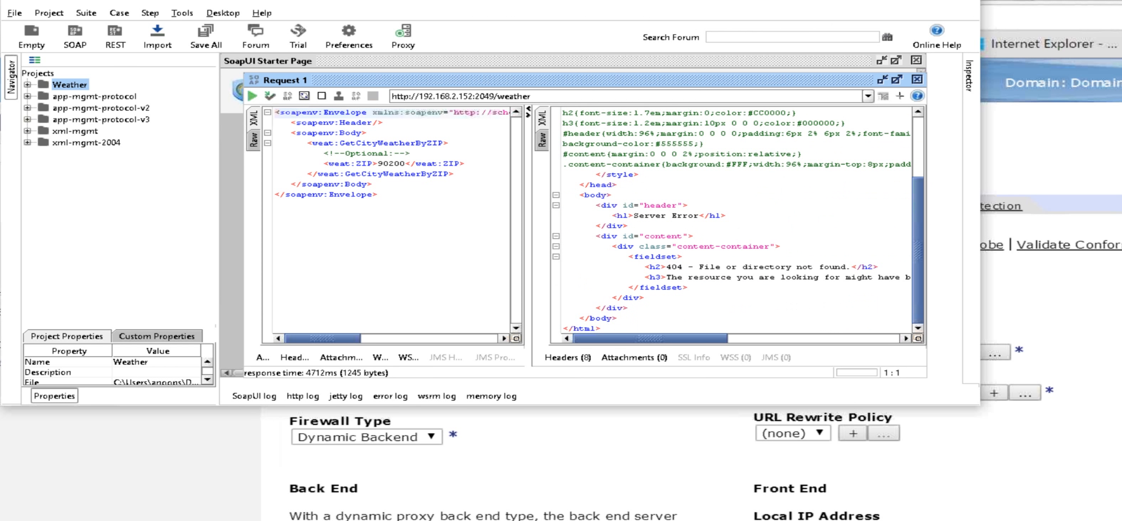
# Switch to DataPower and examine the configured rules and the URL match behind the weatherwebservicedomain2_request rule's Match action
pyautogui.hotkey('alt', 'Tab')
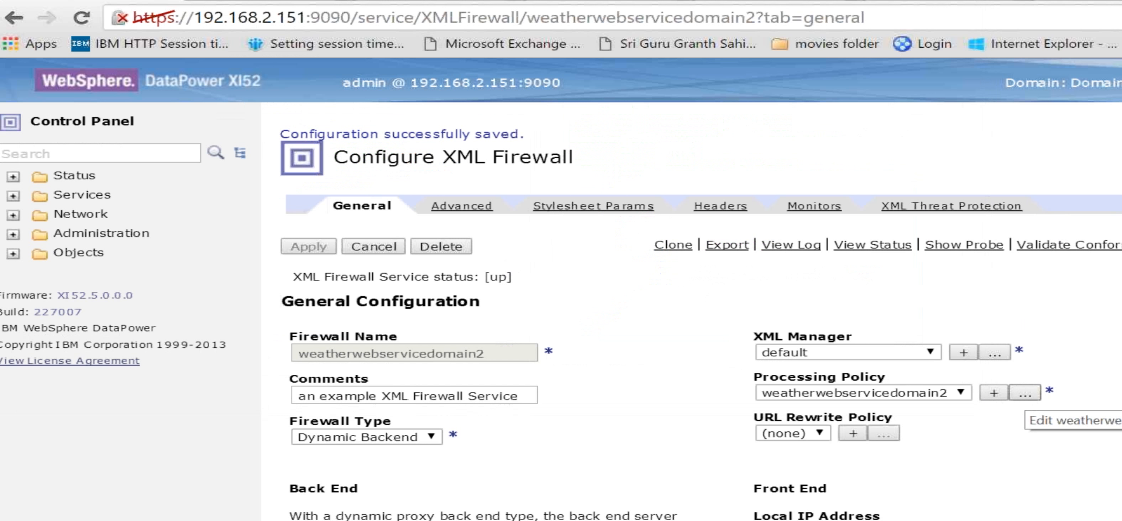
pyautogui.click(1025, 393)
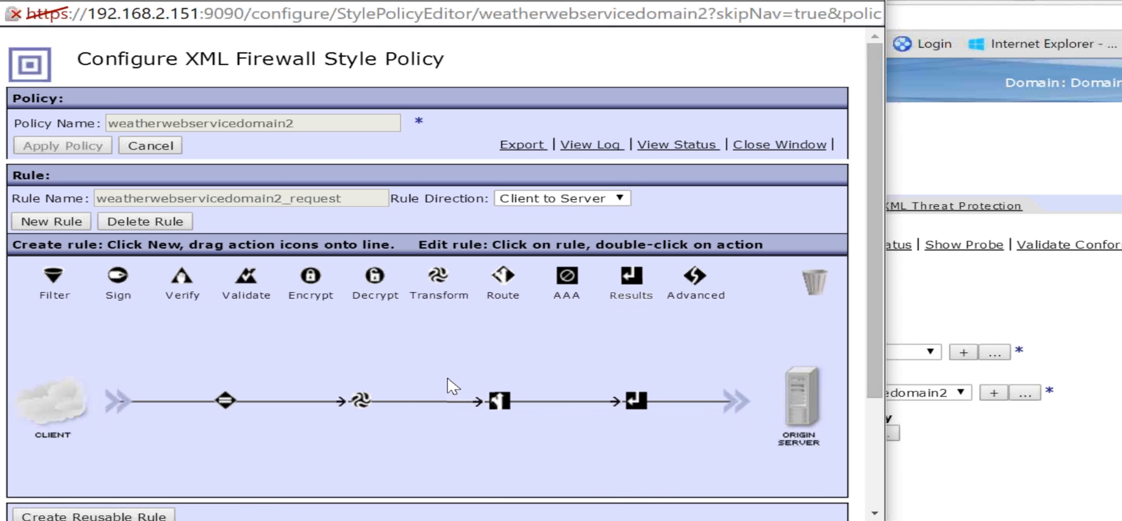
pyautogui.scroll(-3, 453, 385)
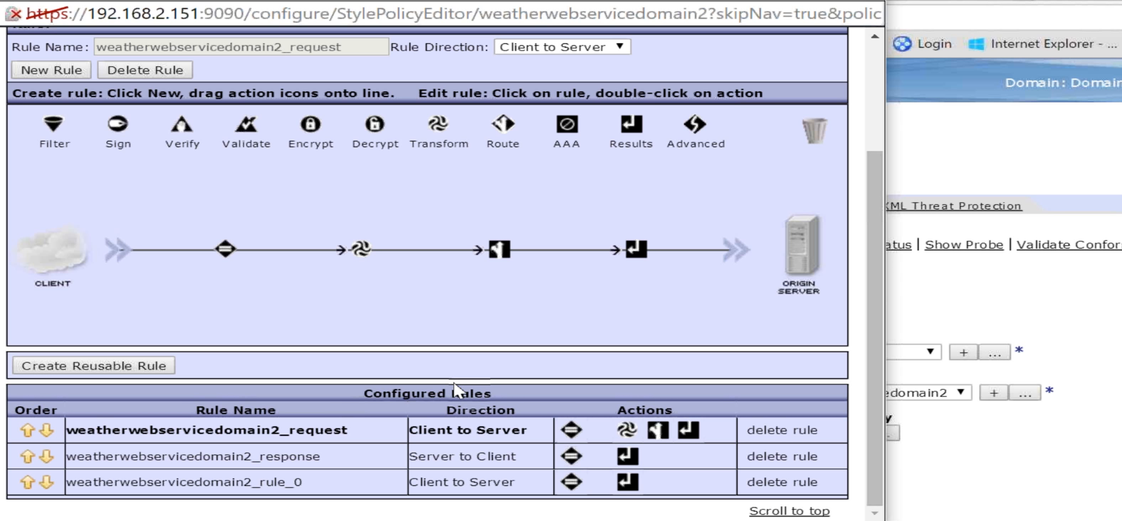
pyautogui.scroll(2, 429, 464)
pyautogui.scroll(-2, 429, 466)
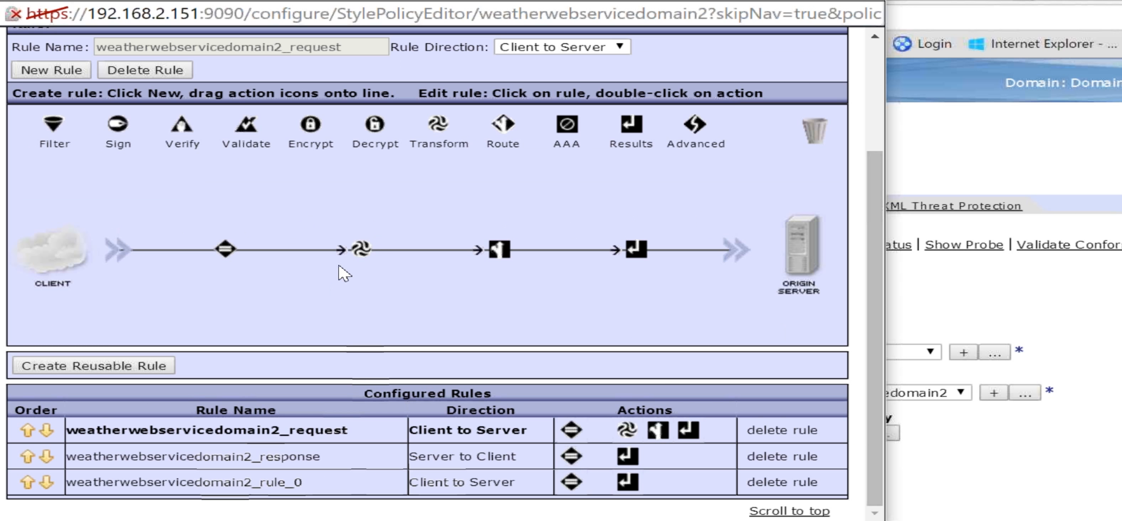
pyautogui.moveTo(353, 253)
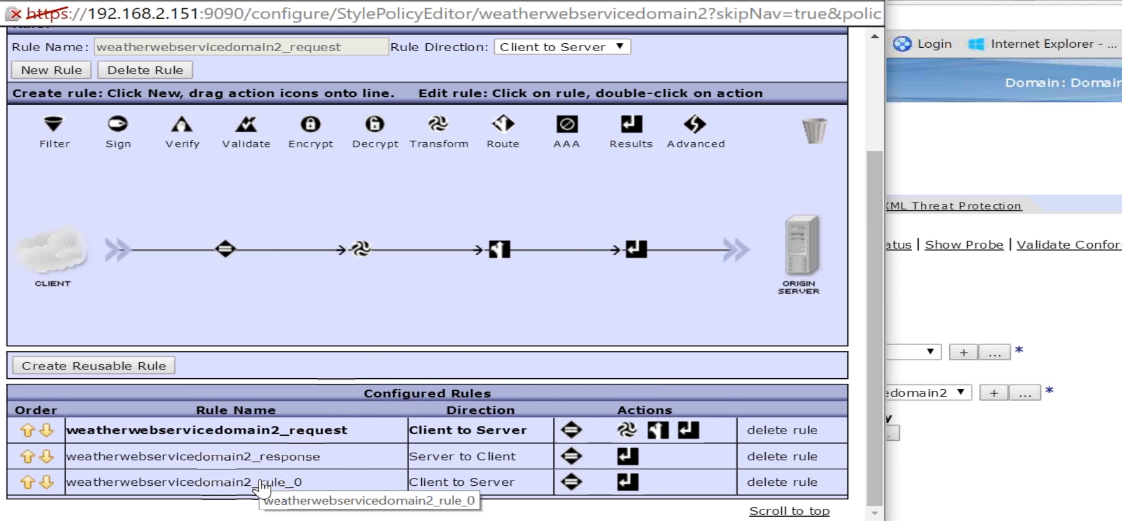
pyautogui.moveTo(223, 253)
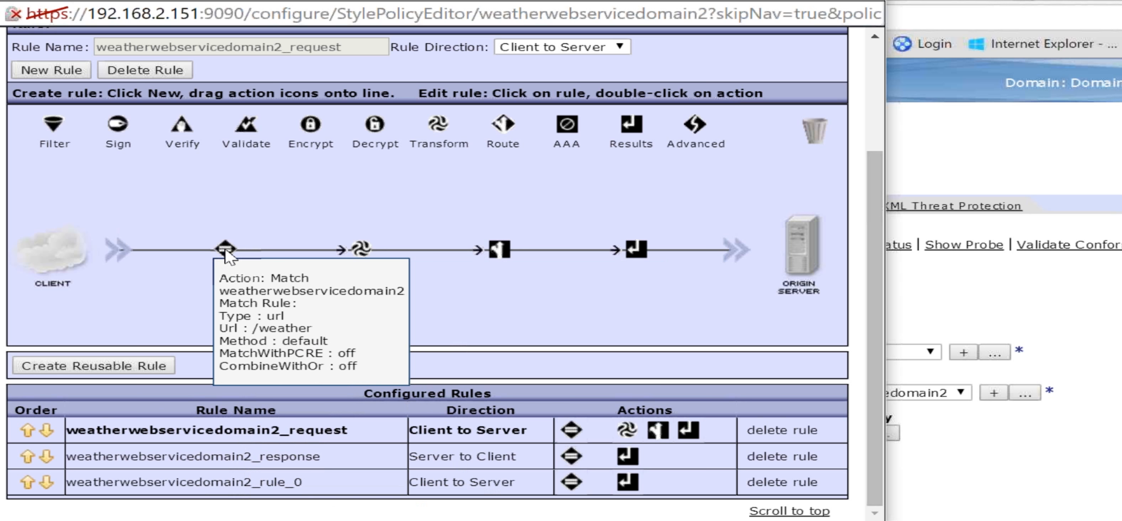
pyautogui.doubleClick(226, 252)
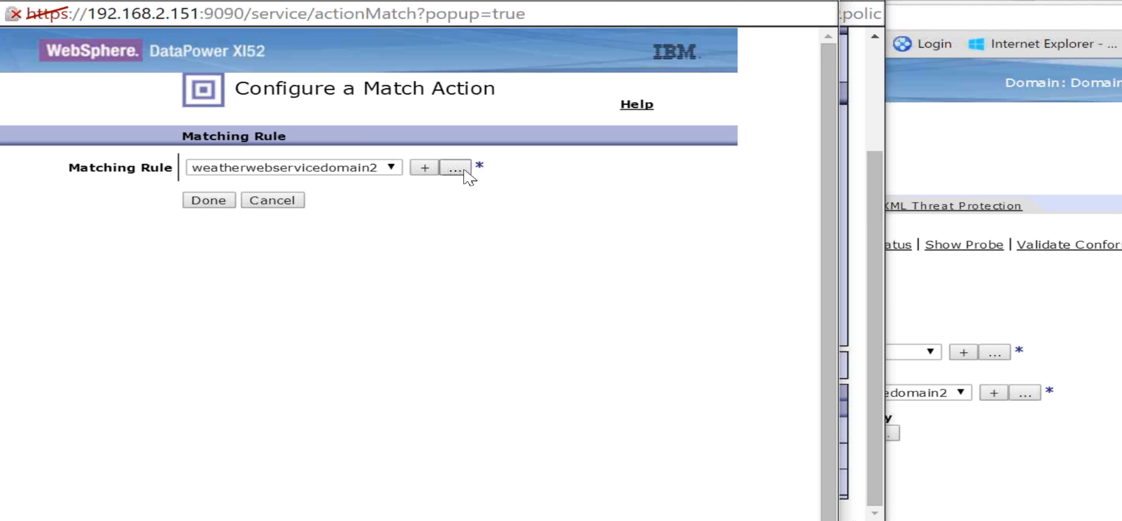
pyautogui.click(461, 170)
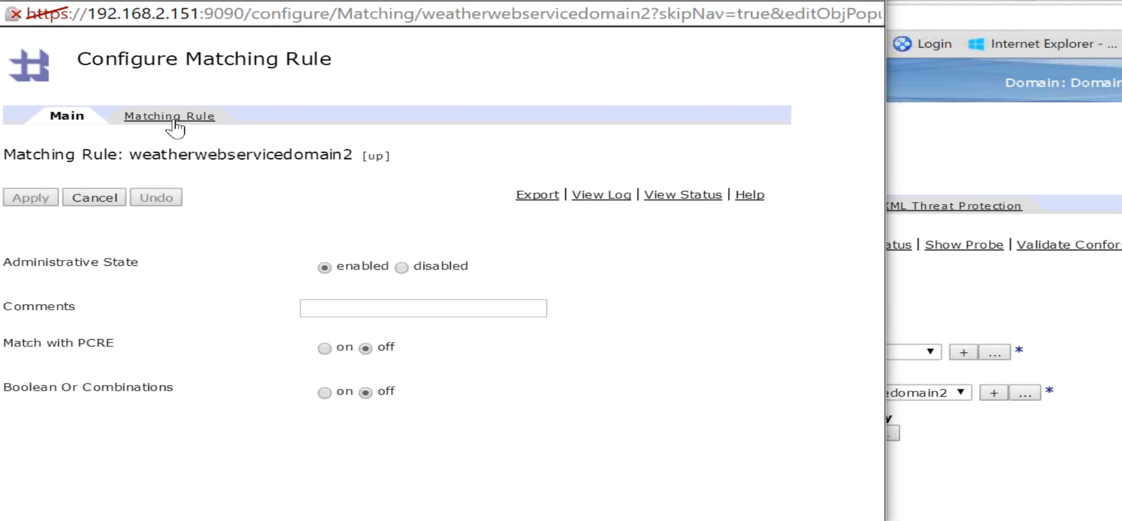
pyautogui.click(179, 127)
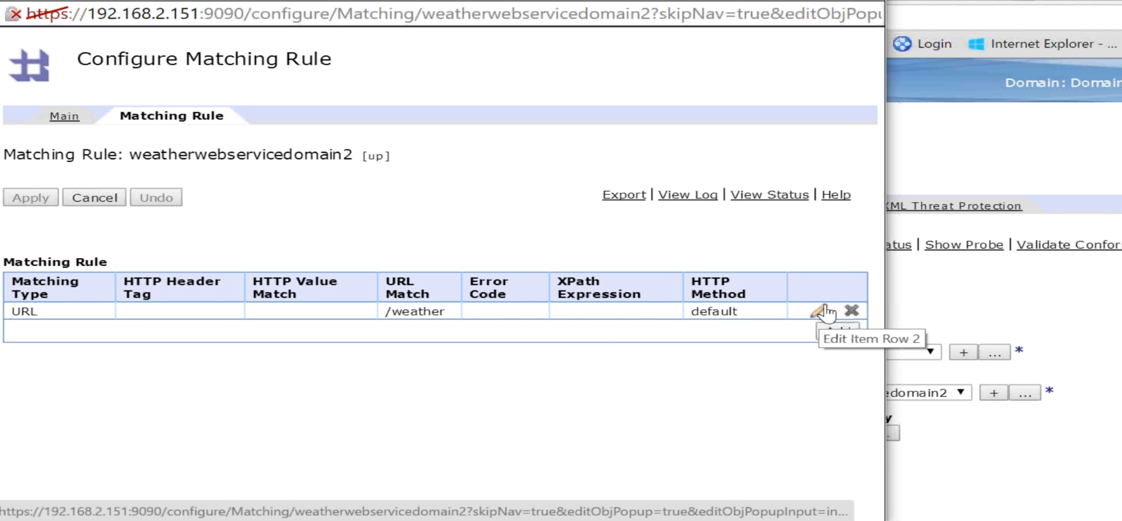
pyautogui.click(1056, 181)
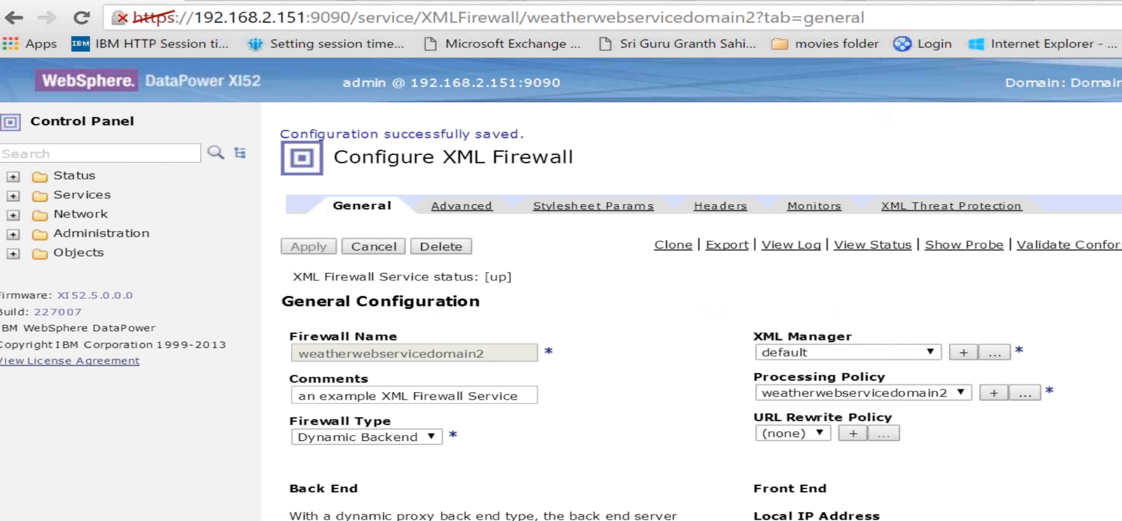
pyautogui.hotkey('alt', 'Tab')
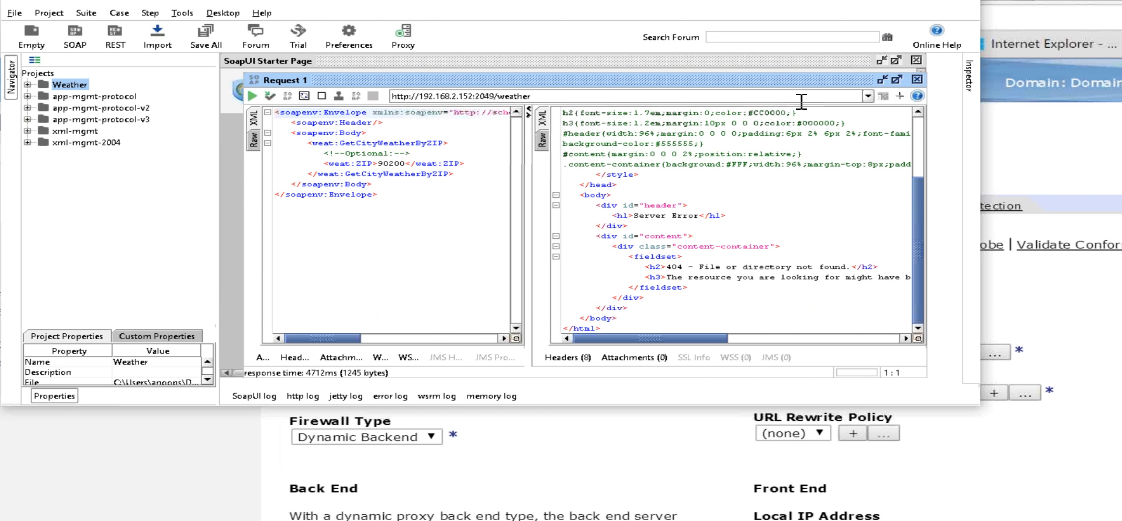
pyautogui.click(884, 96)
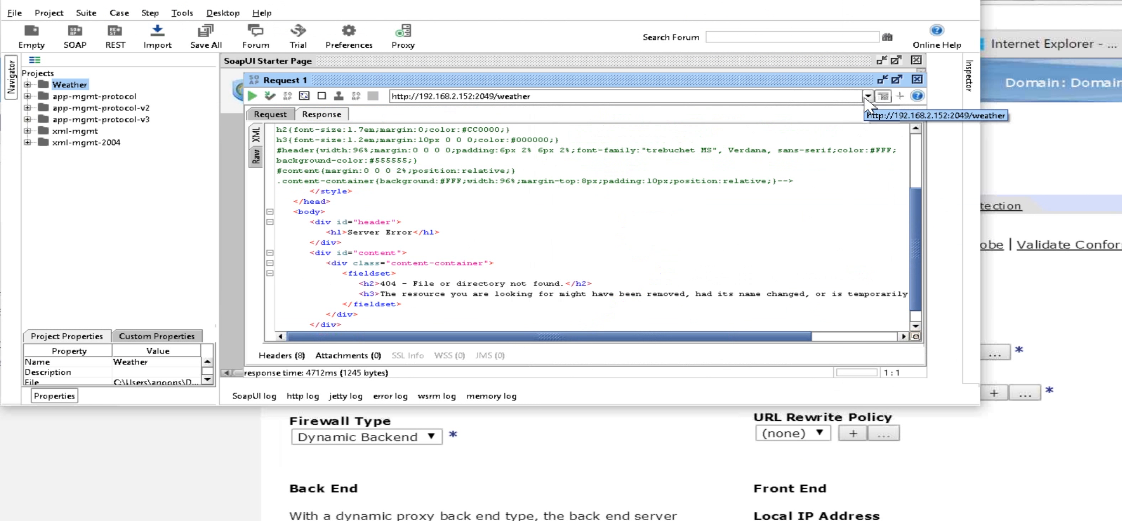
pyautogui.click(867, 97)
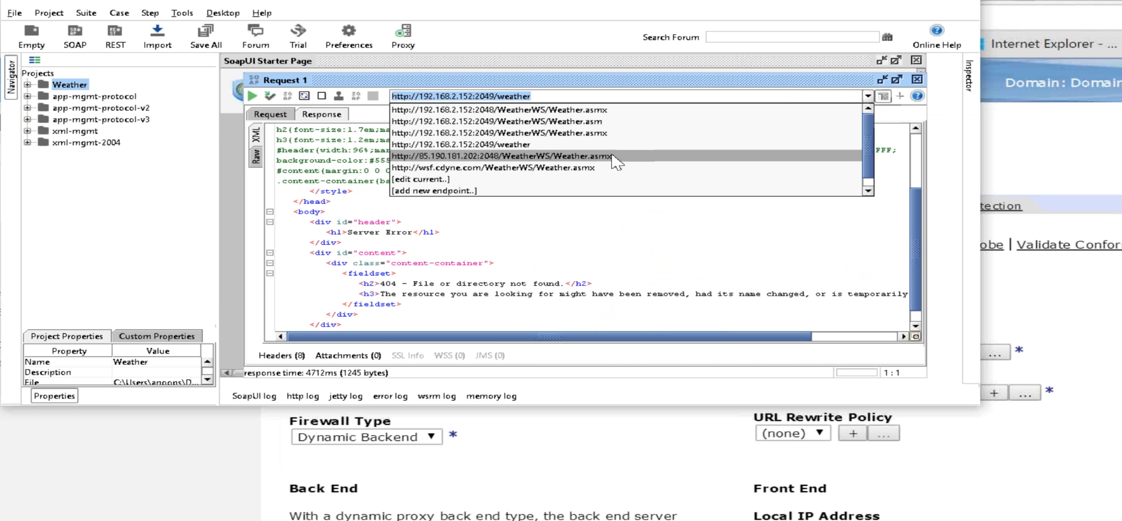
pyautogui.click(566, 133)
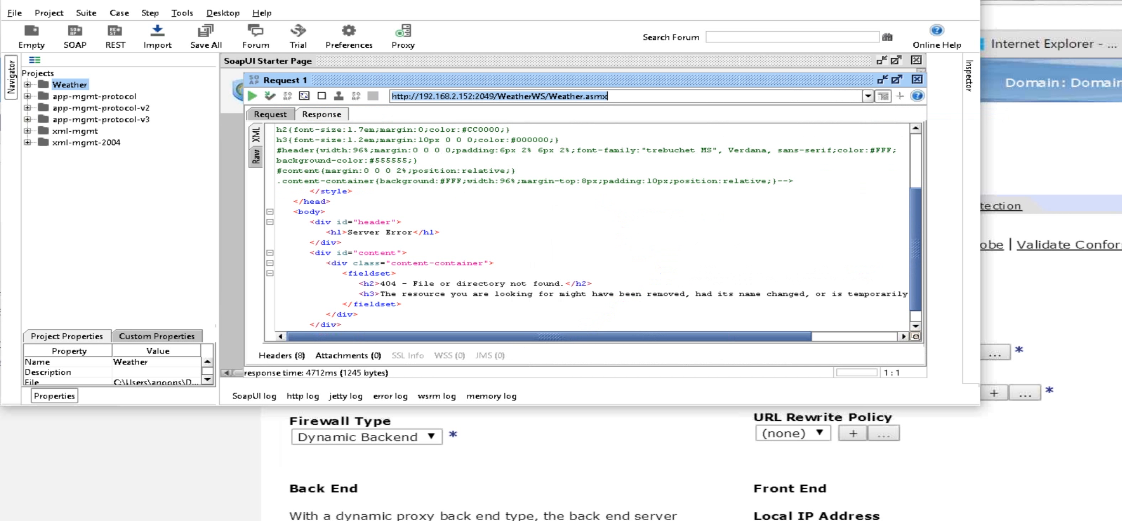
pyautogui.doubleClick(521, 96)
pyautogui.keyDown('shift'); pyautogui.click(629, 97); pyautogui.keyUp('shift')
pyautogui.hotkey('ctrl', 'c')
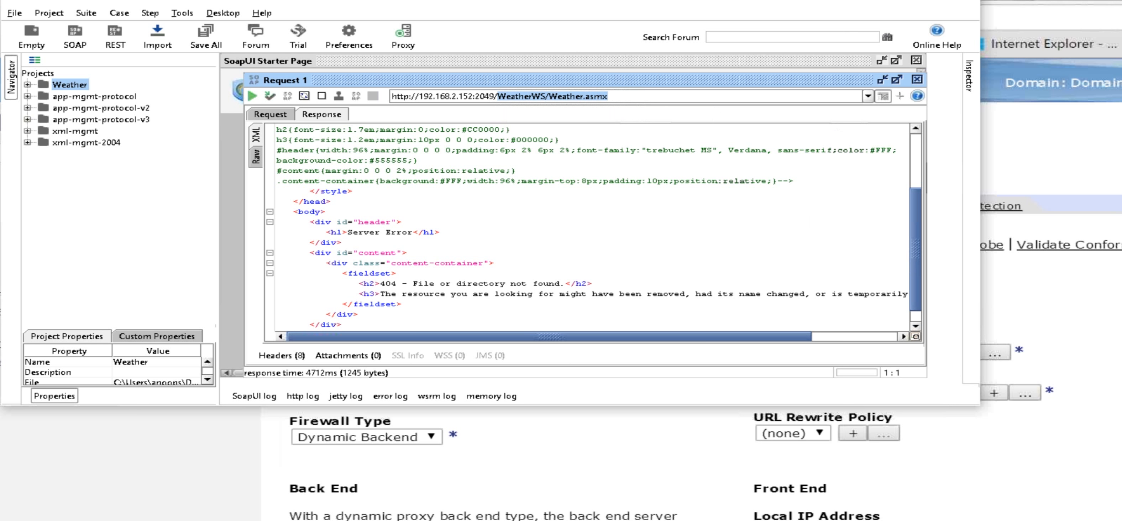
# Switch to DataPower and set the URL match of the weatherwebservicedomain2_request rule's Match action to /WeatherWS/Weather.asmx
pyautogui.click(1034, 309)
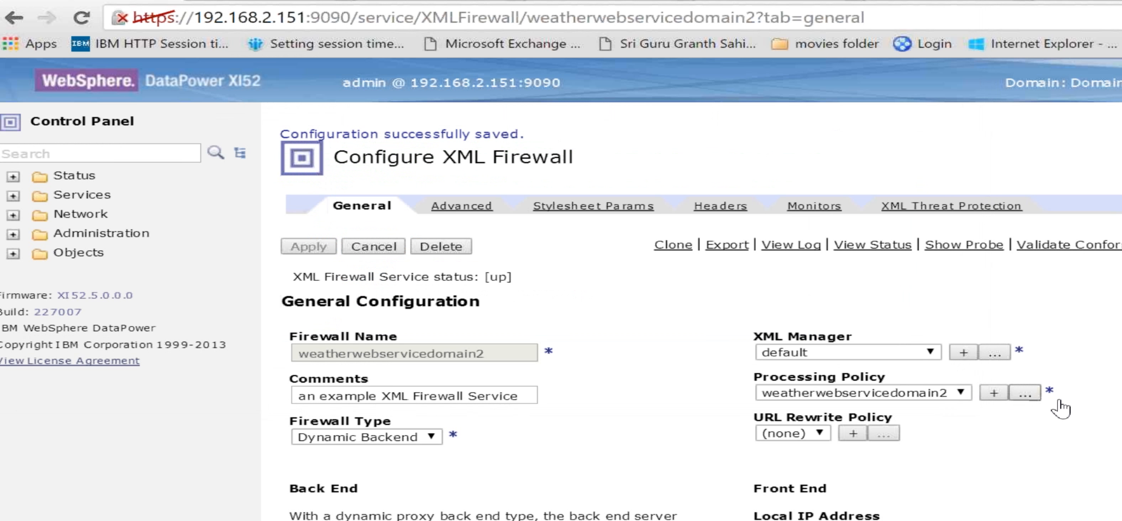
pyautogui.click(1025, 393)
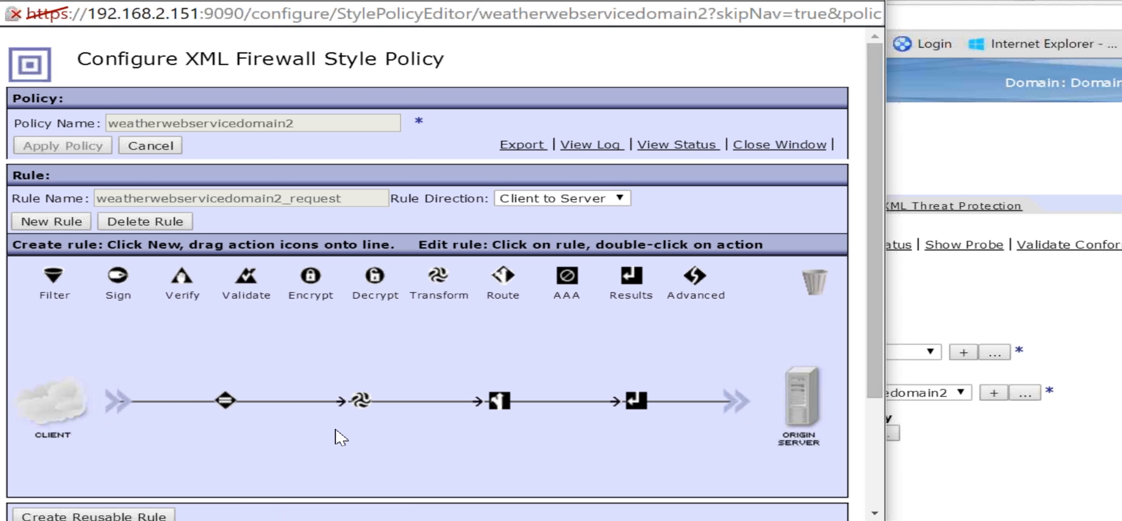
pyautogui.moveTo(226, 402)
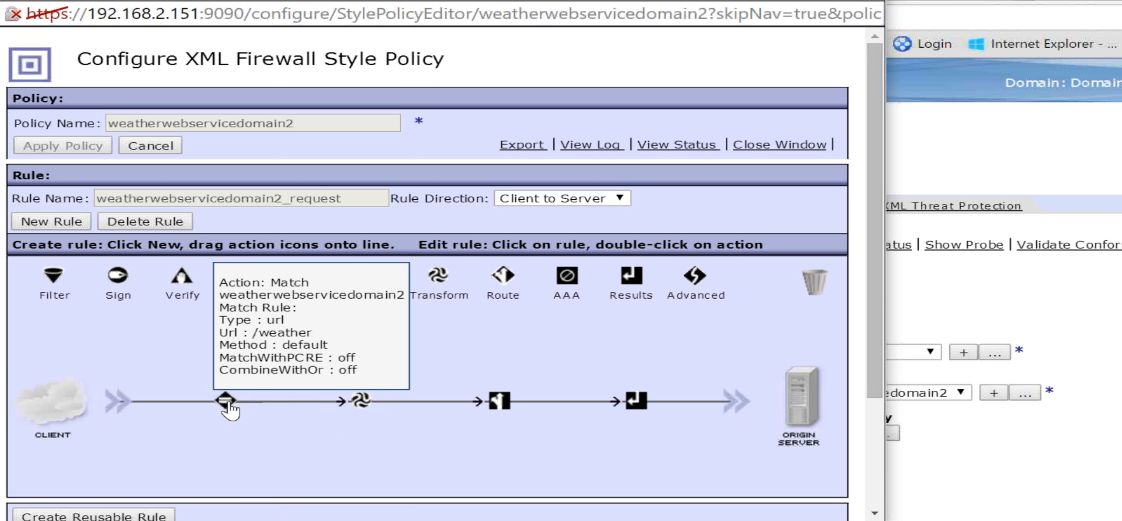
pyautogui.doubleClick(227, 402)
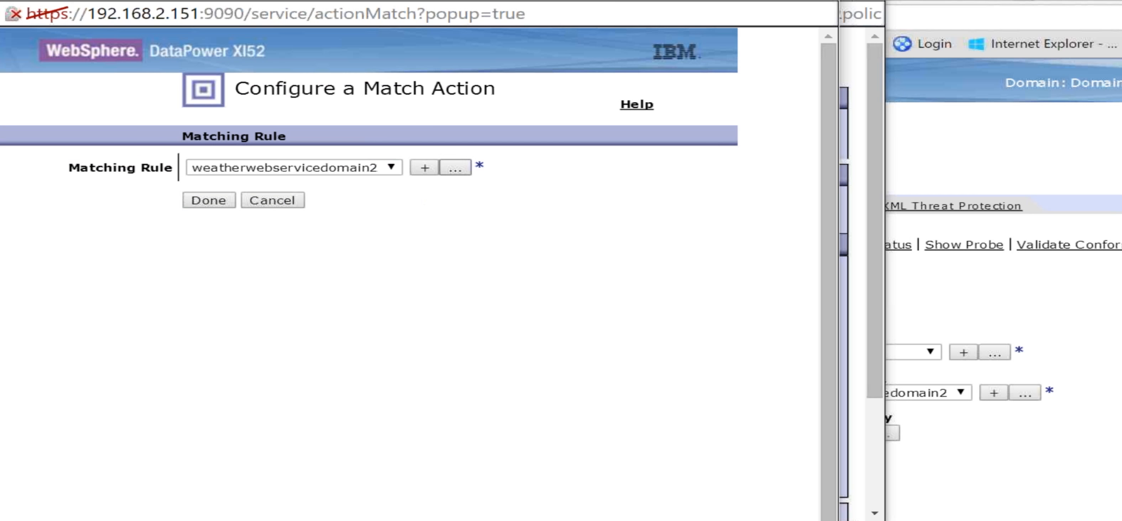
pyautogui.click(456, 168)
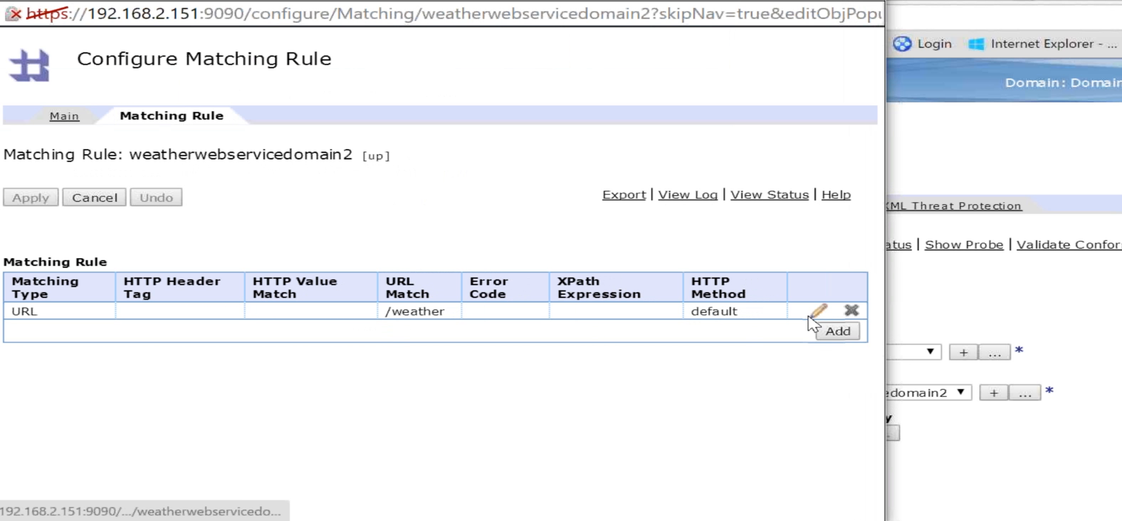
pyautogui.click(818, 312)
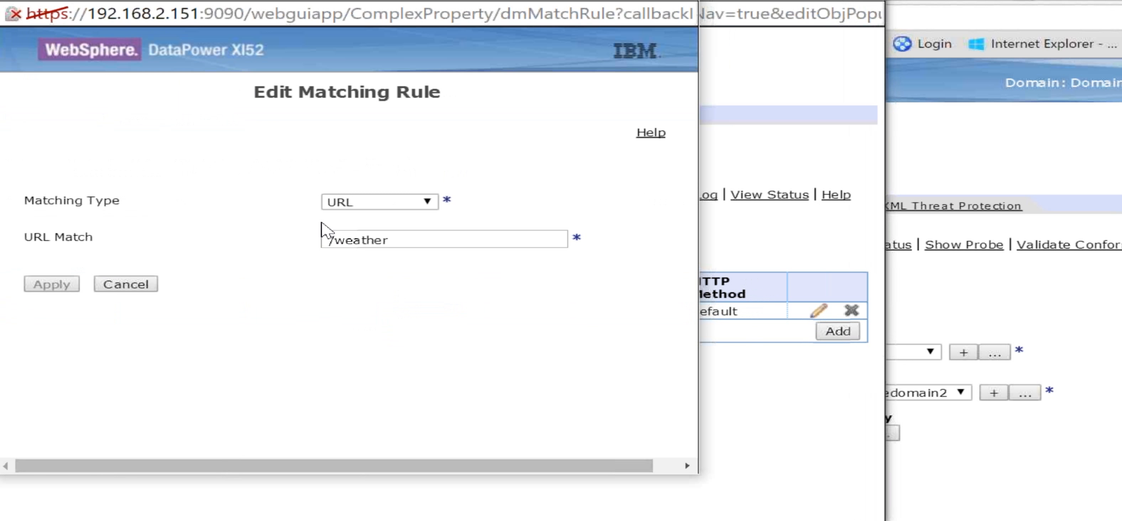
pyautogui.moveTo(401, 239); pyautogui.dragTo(271, 248)
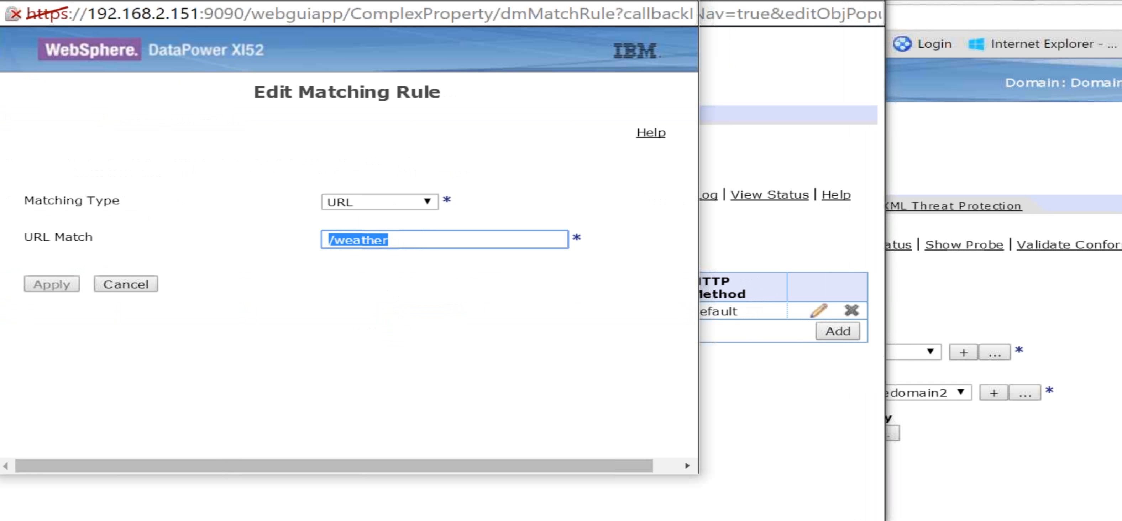
pyautogui.hotkey('ctrl', 'v')
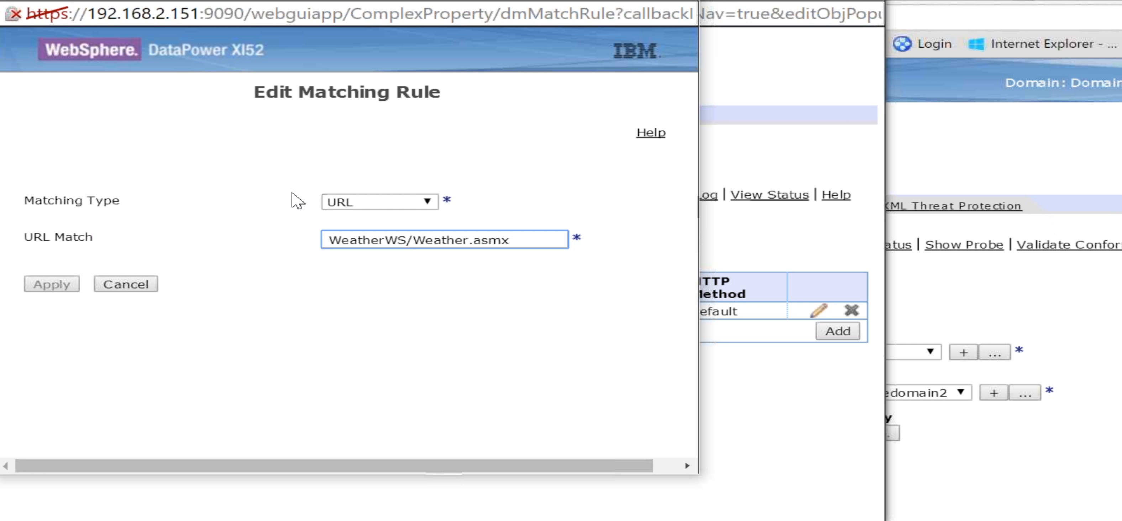
pyautogui.click(329, 240)
pyautogui.write('/')
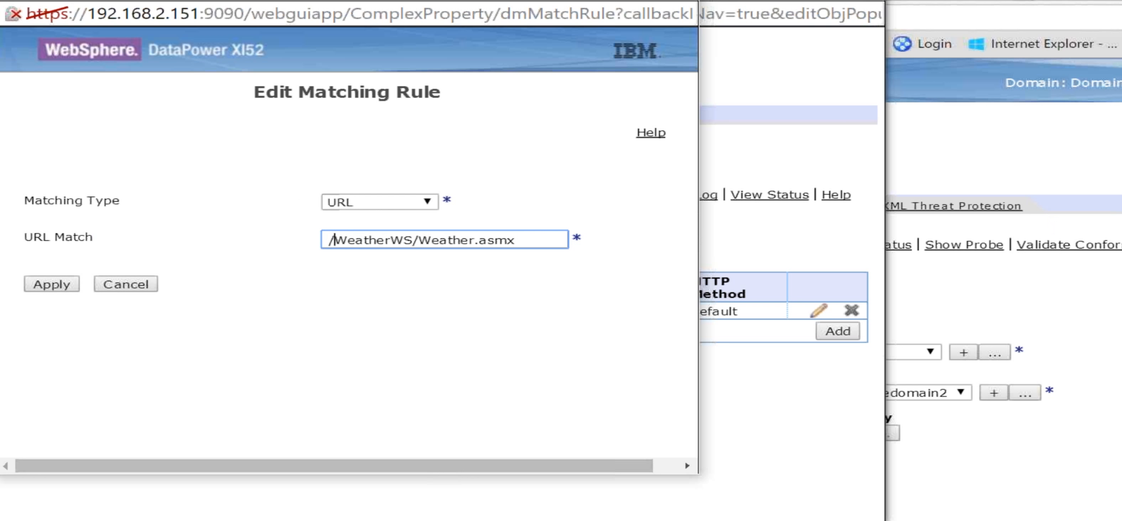
pyautogui.click(51, 285)
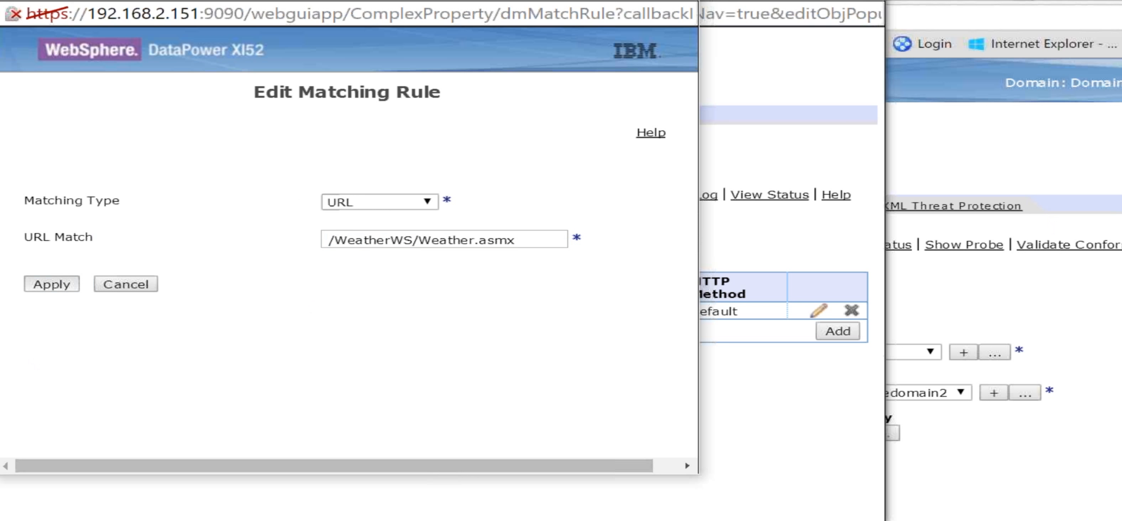
# Apply the changed matching rule and Match action, and save the processing policy and the XML firewall
pyautogui.click(43, 200)
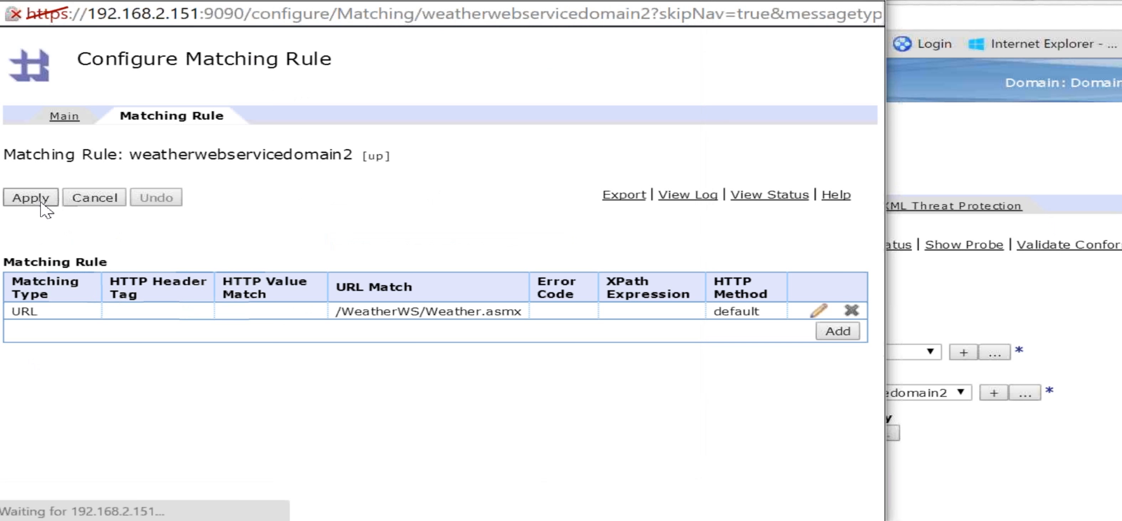
pyautogui.click(208, 200)
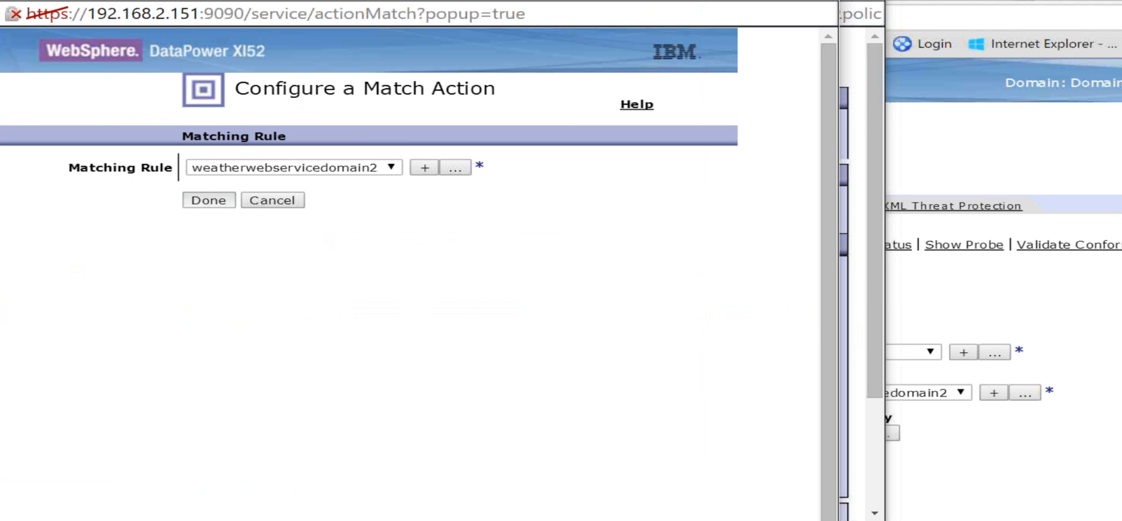
pyautogui.click(42, 147)
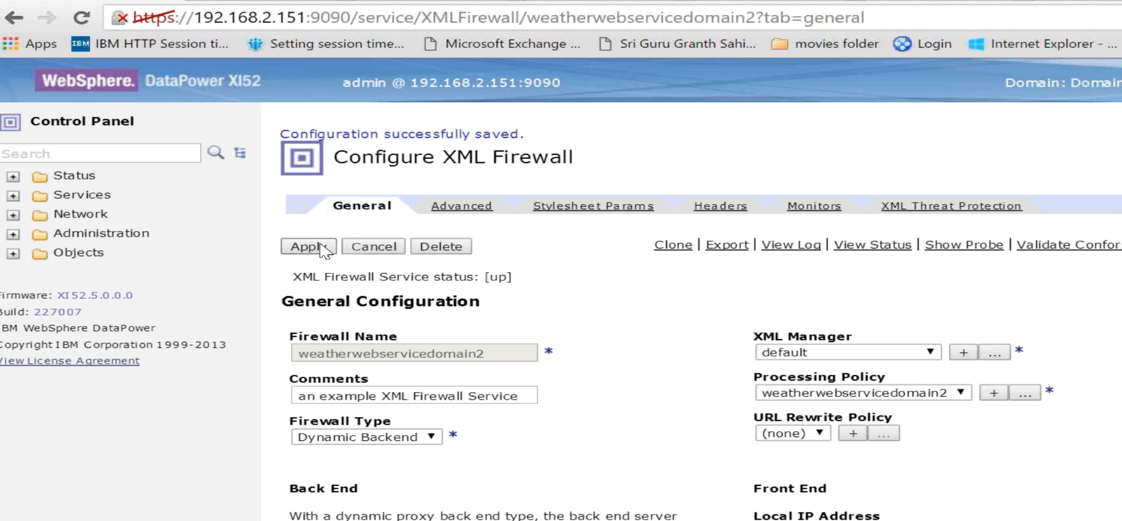
pyautogui.click(321, 245)
pyautogui.hotkey('alt', 'Tab')
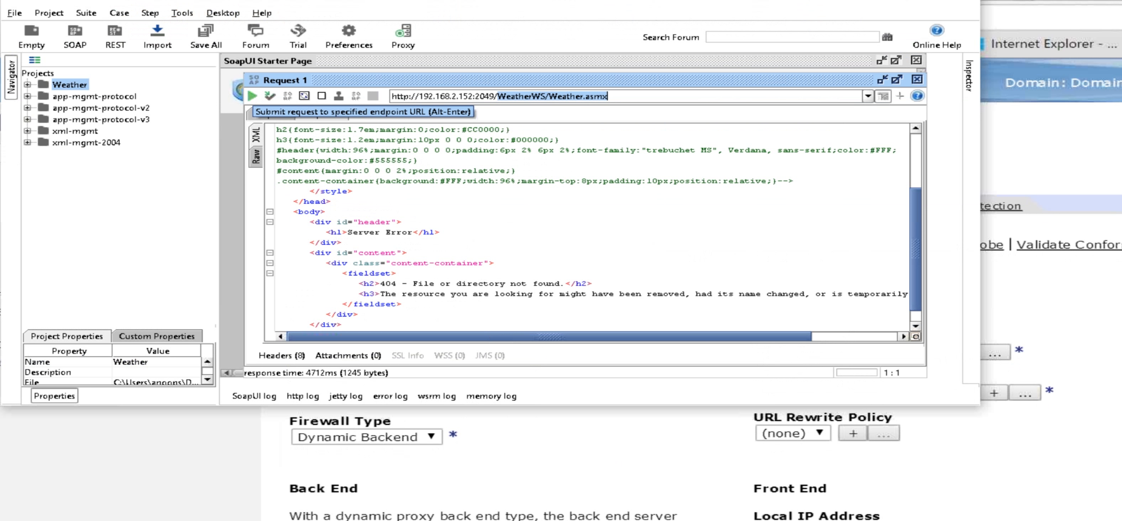
pyautogui.click(252, 95)
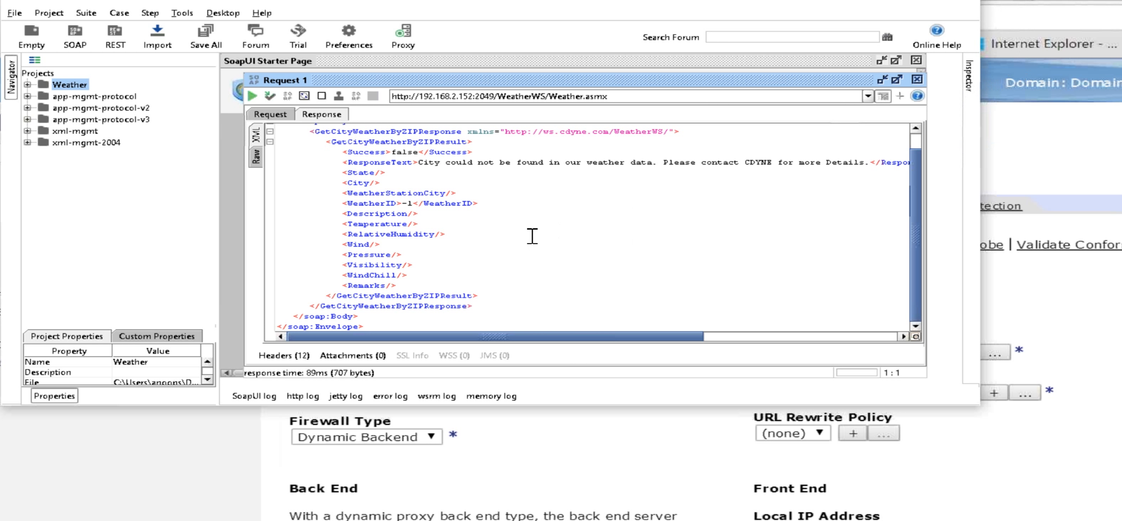
pyautogui.scroll(1, 527, 156)
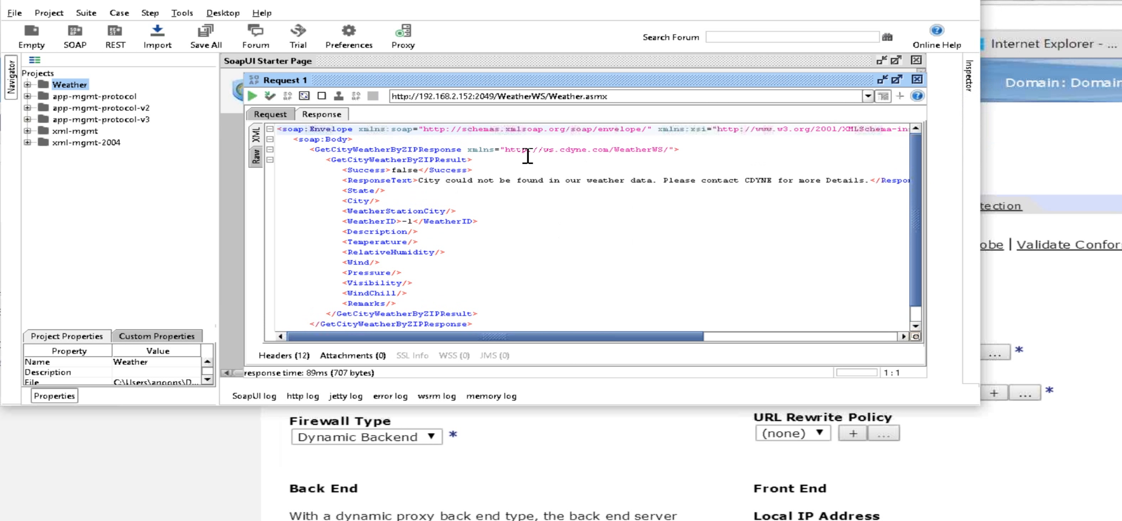
# Review Request 1's SOAP message and the WeatherWS/Weather.asmx path in its endpoint
pyautogui.click(494, 96)
pyautogui.click(270, 114)
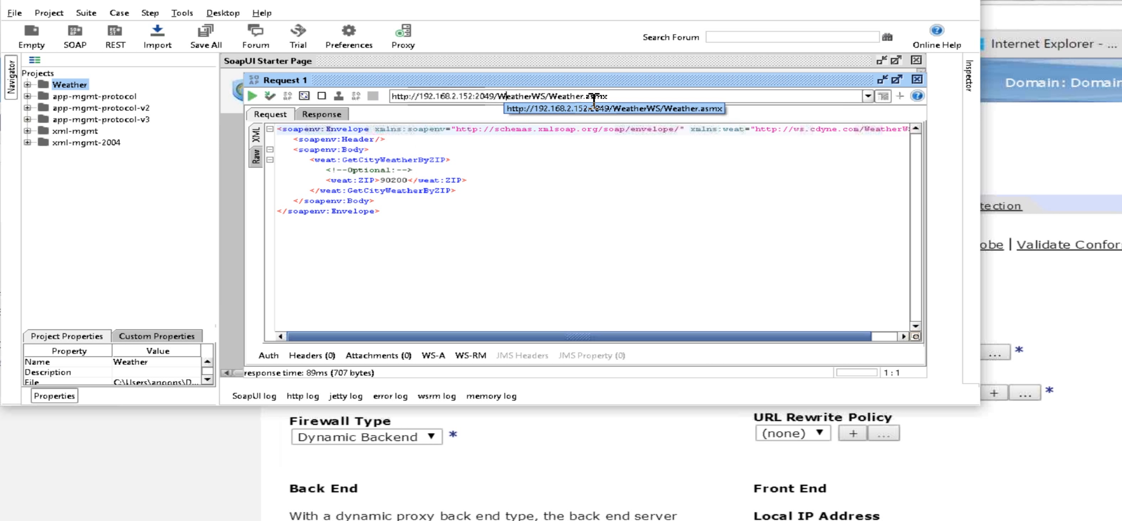
pyautogui.click(608, 96)
pyautogui.moveTo(607, 96); pyautogui.dragTo(497, 95)
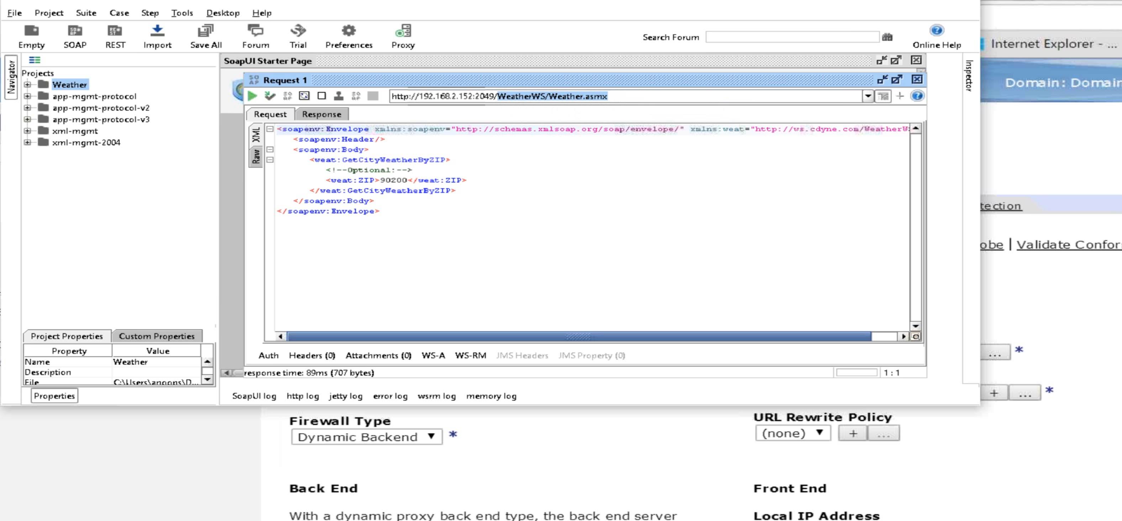
# Switch to DataPower and examine the Match action and the following actions of the weatherwebservicedomain2_request rule
pyautogui.click(1039, 342)
pyautogui.click(1025, 394)
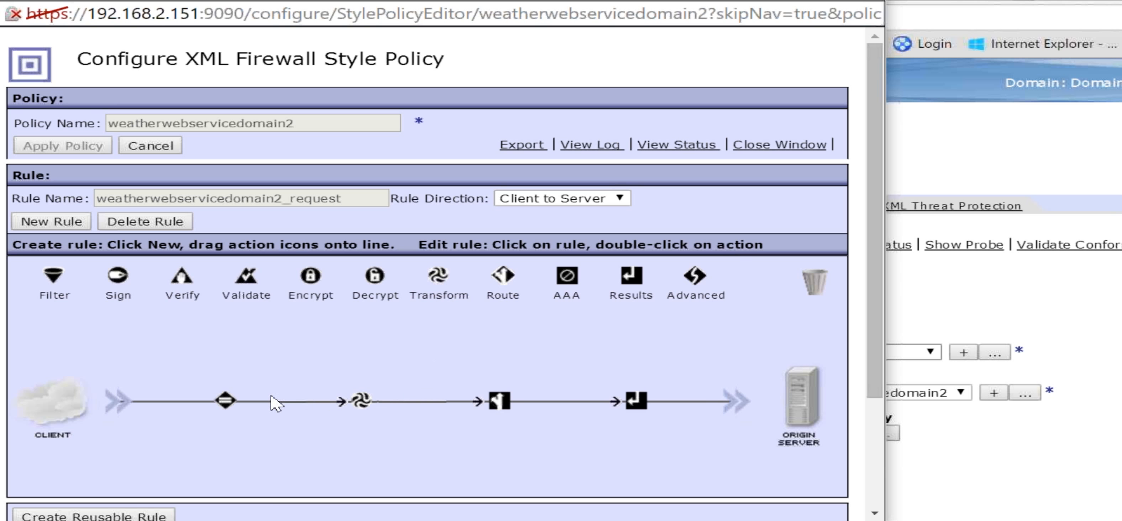
pyautogui.moveTo(223, 405)
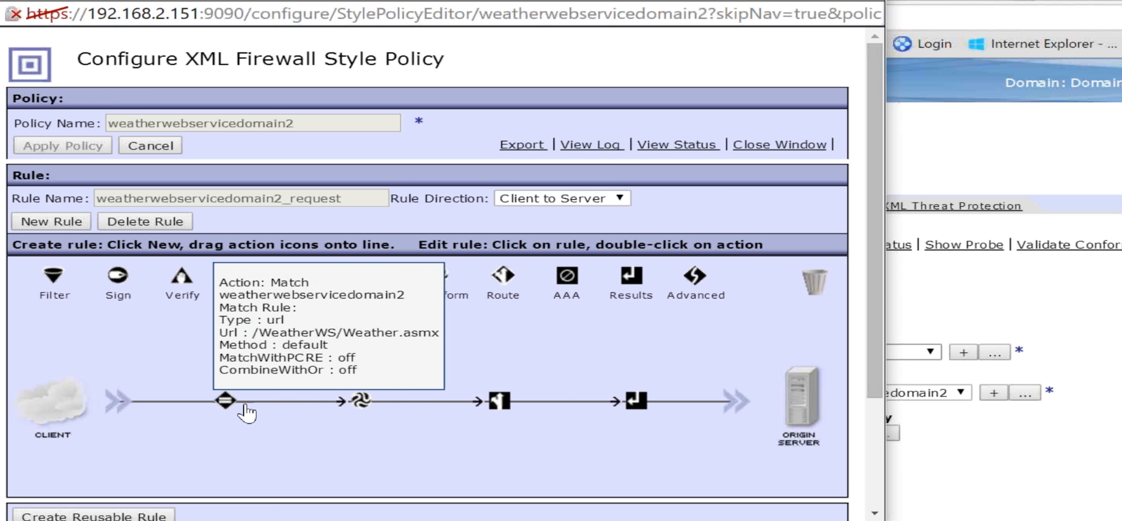
pyautogui.moveTo(362, 403)
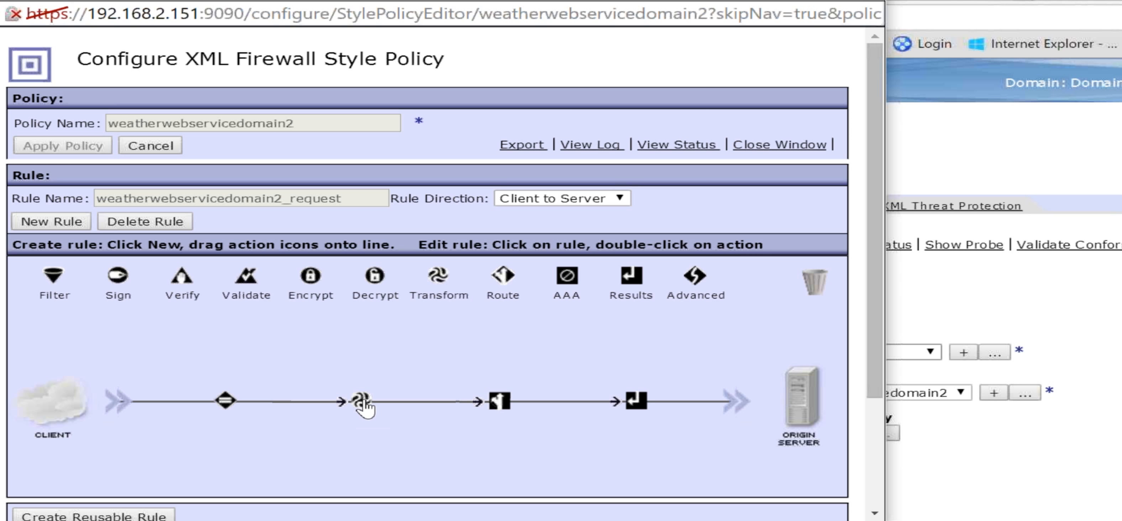
pyautogui.moveTo(492, 410)
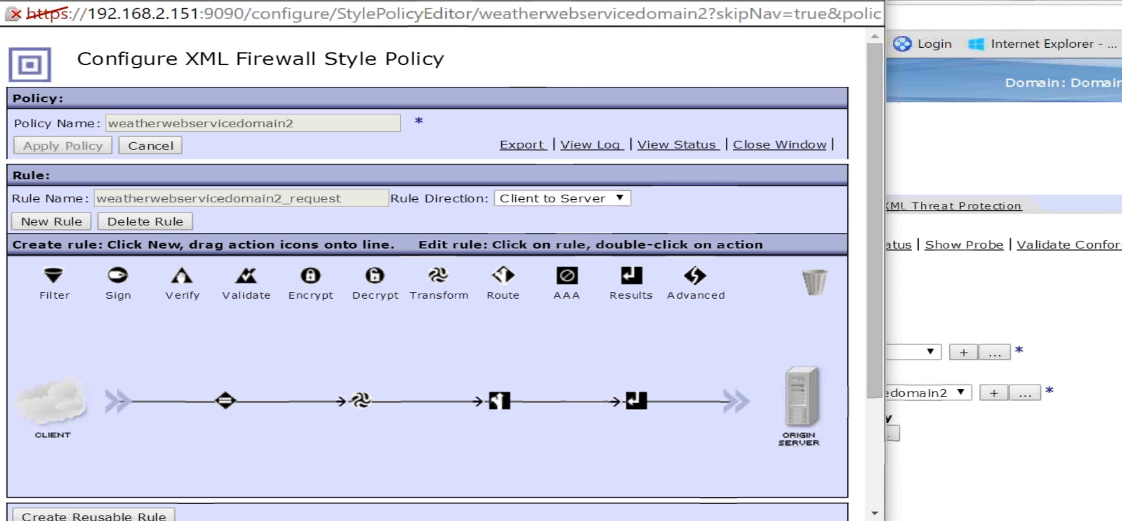
pyautogui.click(873, 2)
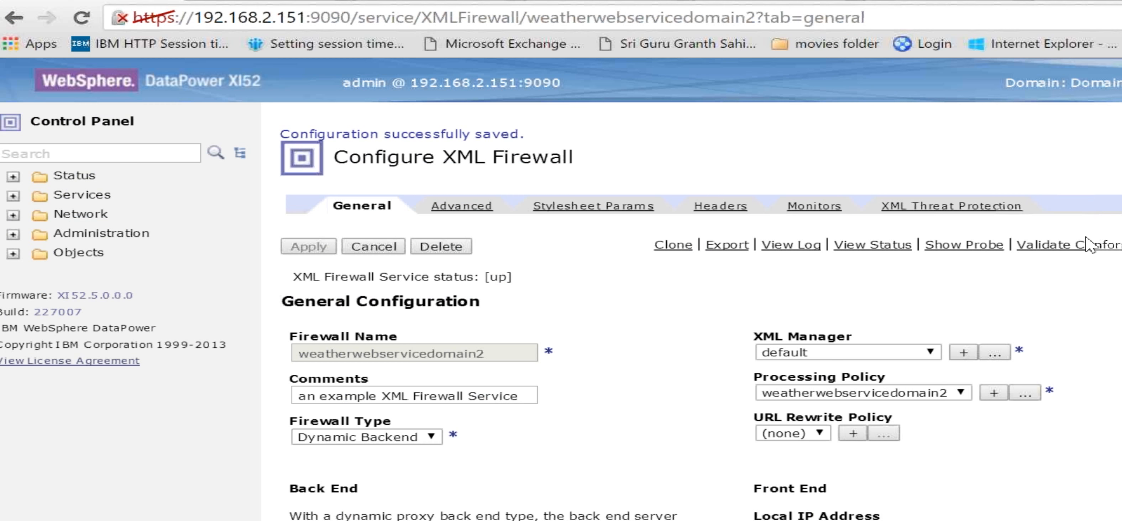
# Show the probe of the weatherwebservicedomain2 firewall, refresh its transaction list and enable the probe
pyautogui.click(963, 247)
pyautogui.scroll(-2, 952, 259)
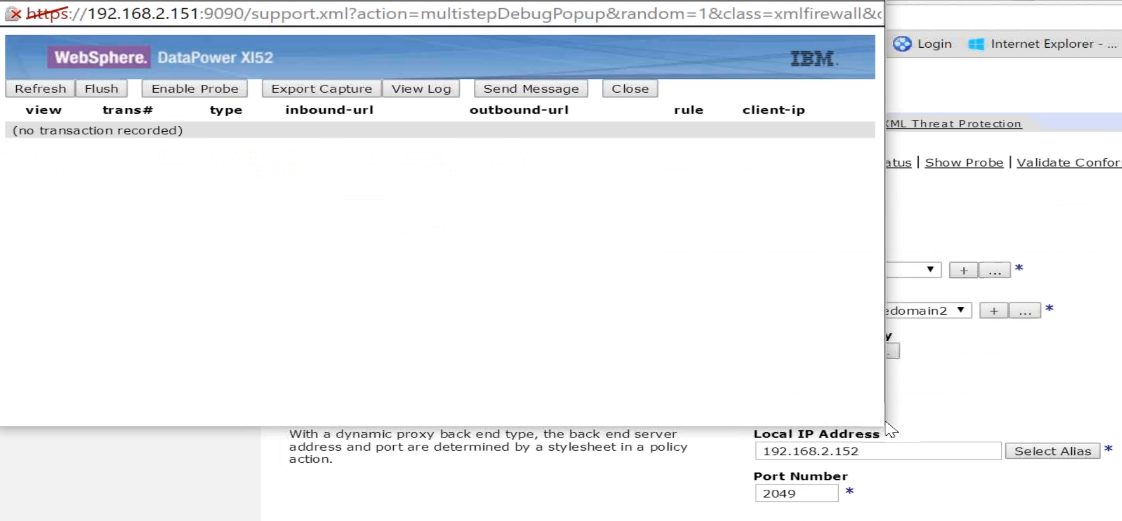
pyautogui.click(35, 91)
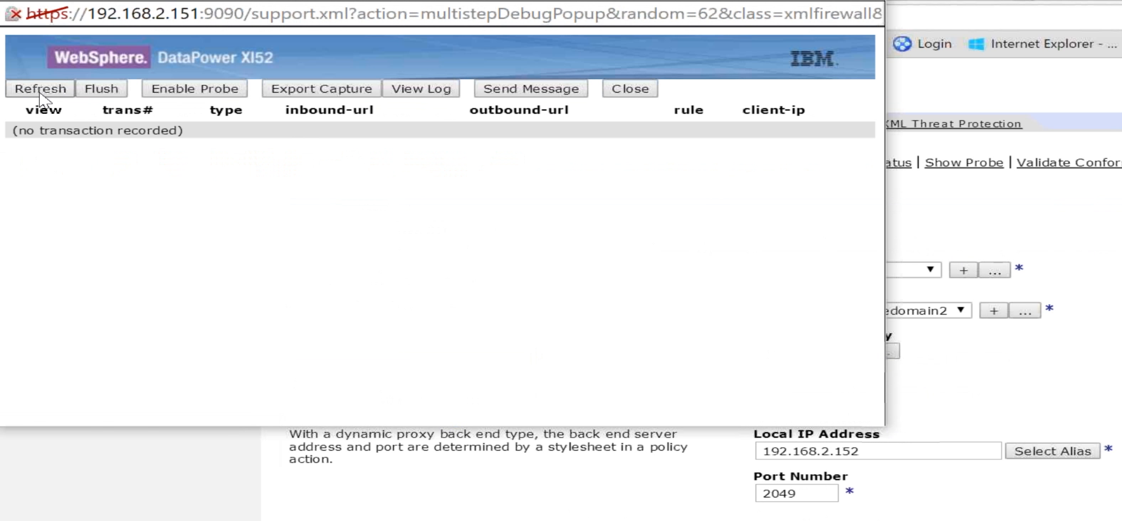
pyautogui.click(179, 93)
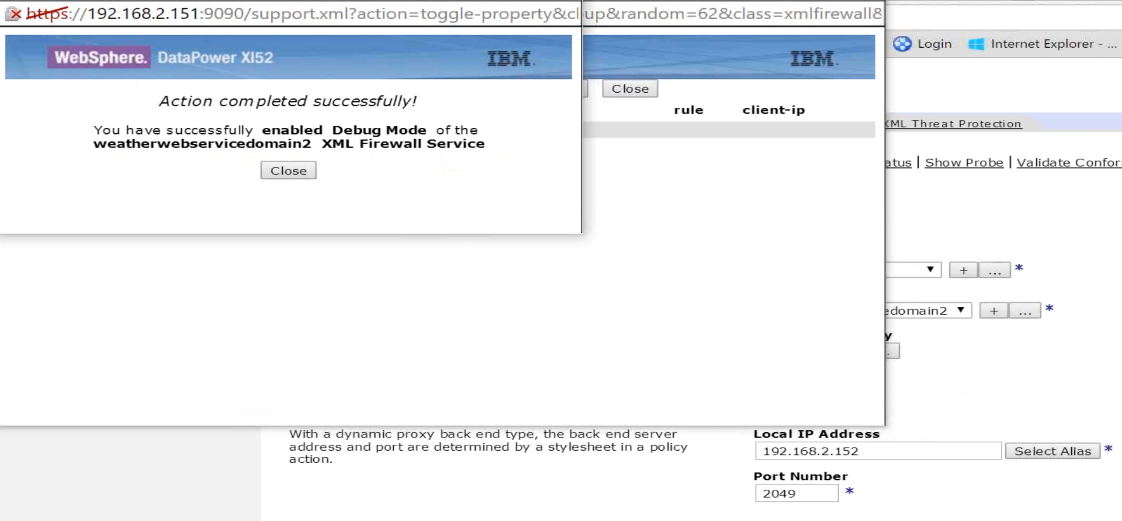
pyautogui.click(287, 173)
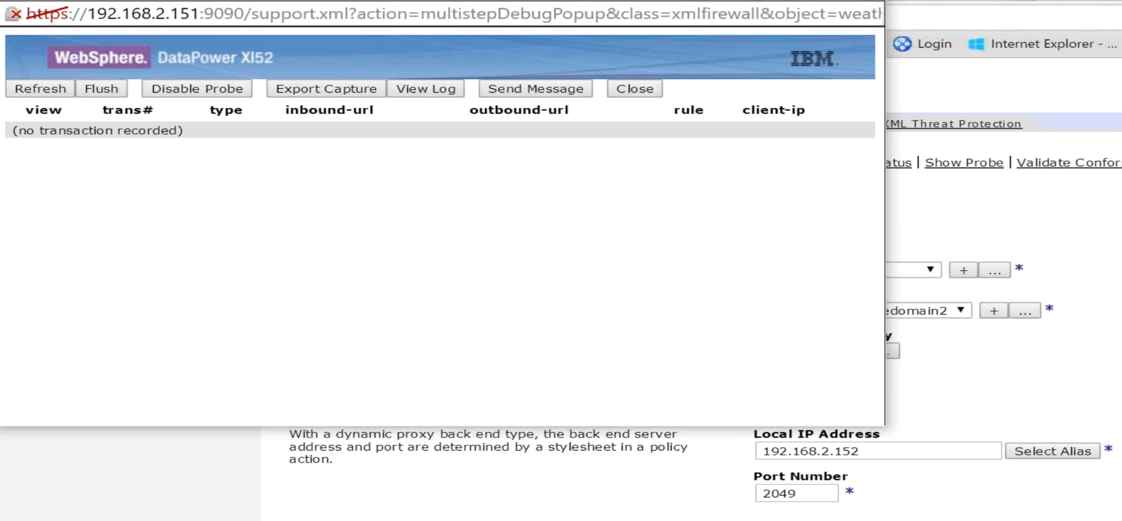
# Switch to SoapUI and send Request 1 to the /WeatherWS/Weather.asmx endpoint again
pyautogui.hotkey('alt', 'Tab')
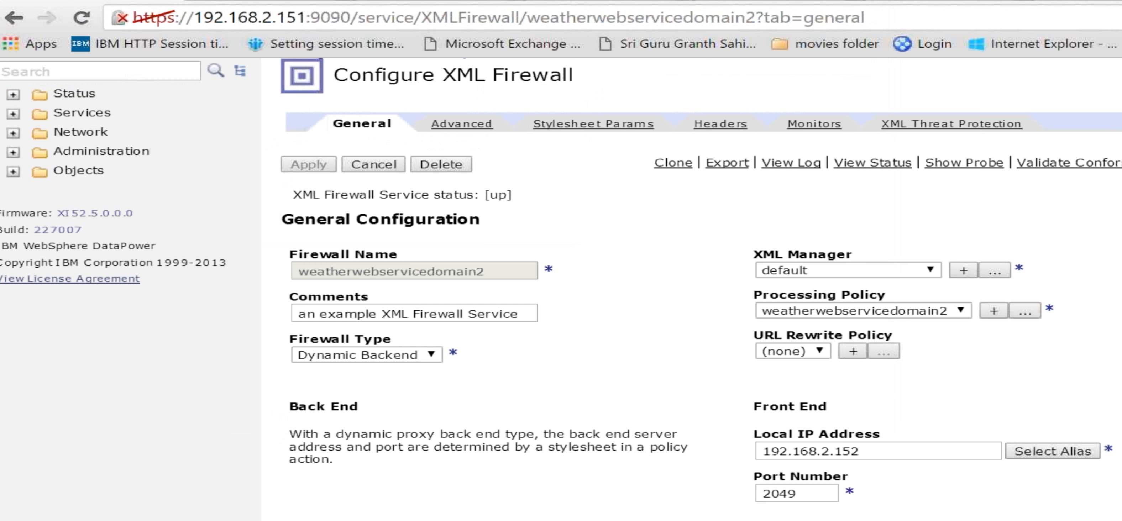
pyautogui.hotkey('alt', 'Tab')
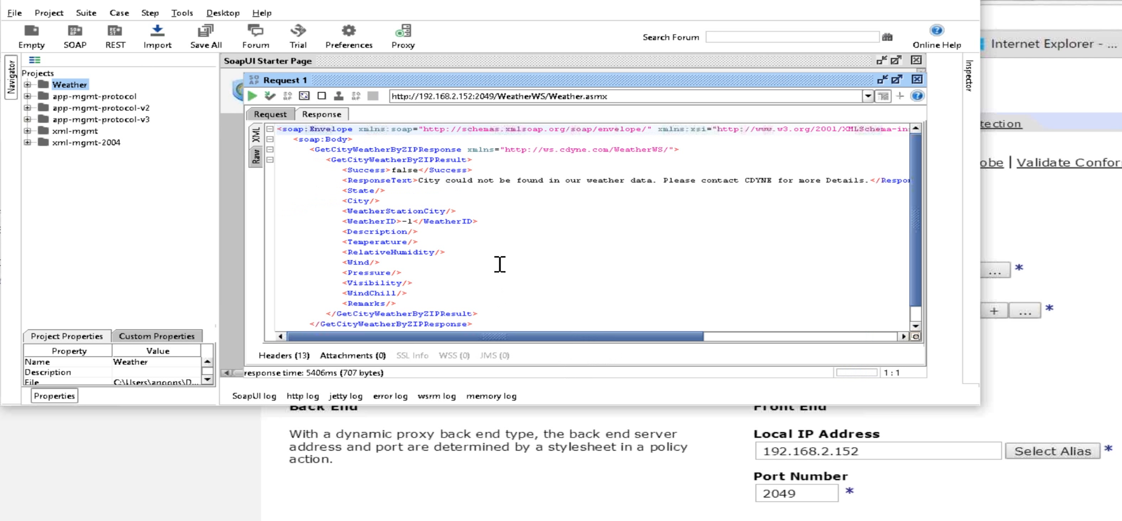
# Switch to DataPower and open the matching rule used by the Match action in the weatherwebservicedomain2 processing policy
pyautogui.click(986, 274)
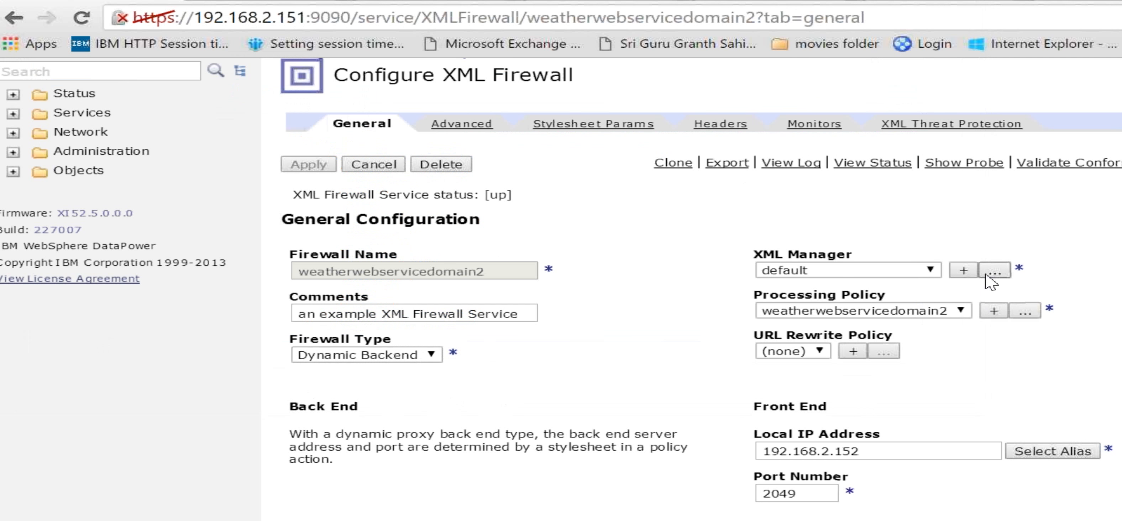
pyautogui.click(1025, 314)
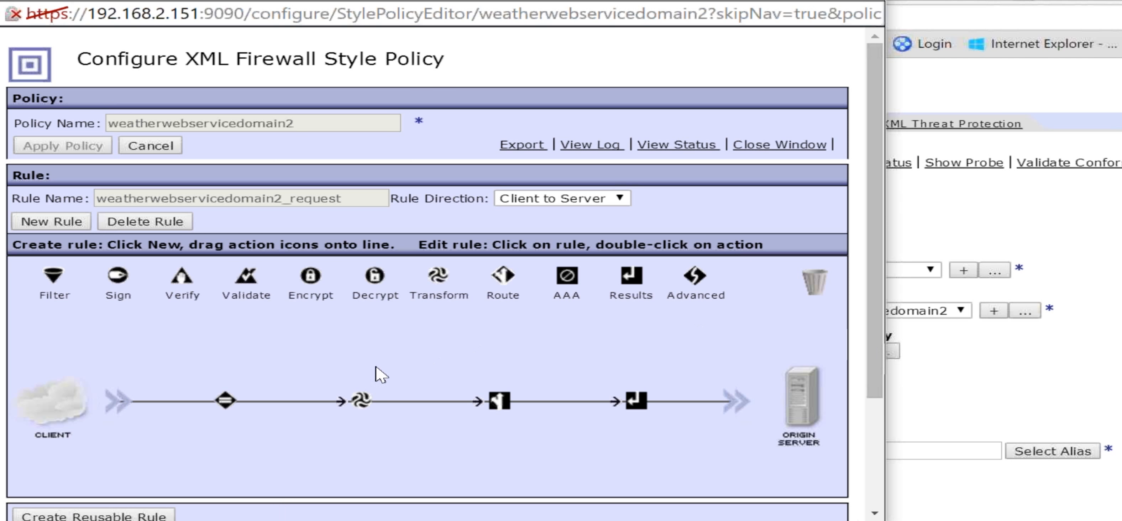
pyautogui.moveTo(222, 403)
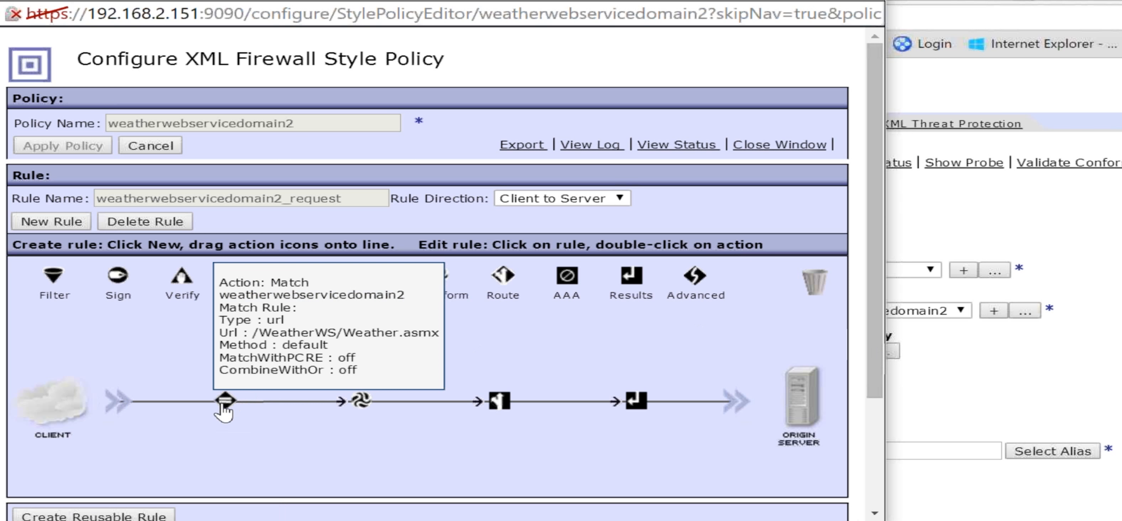
pyautogui.doubleClick(224, 403)
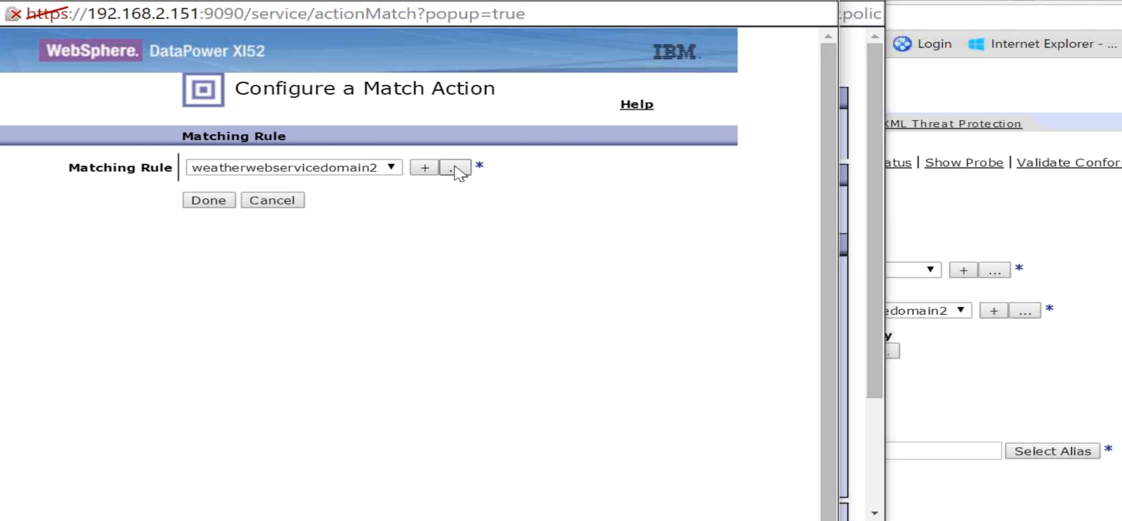
pyautogui.click(458, 166)
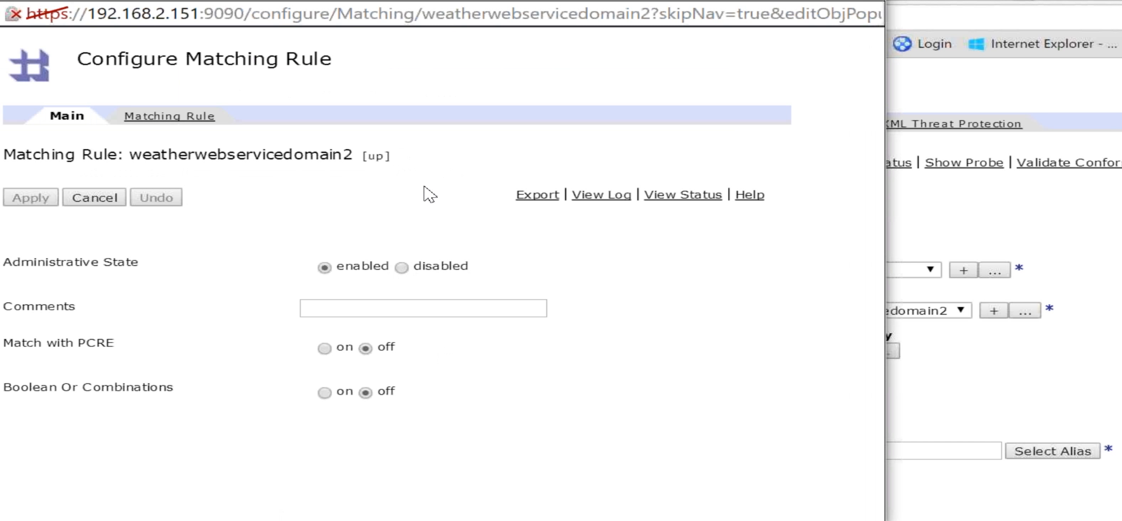
# Set the URL match of the weatherwebservicedomain2 matching rule's URL entry to /weather
pyautogui.click(196, 119)
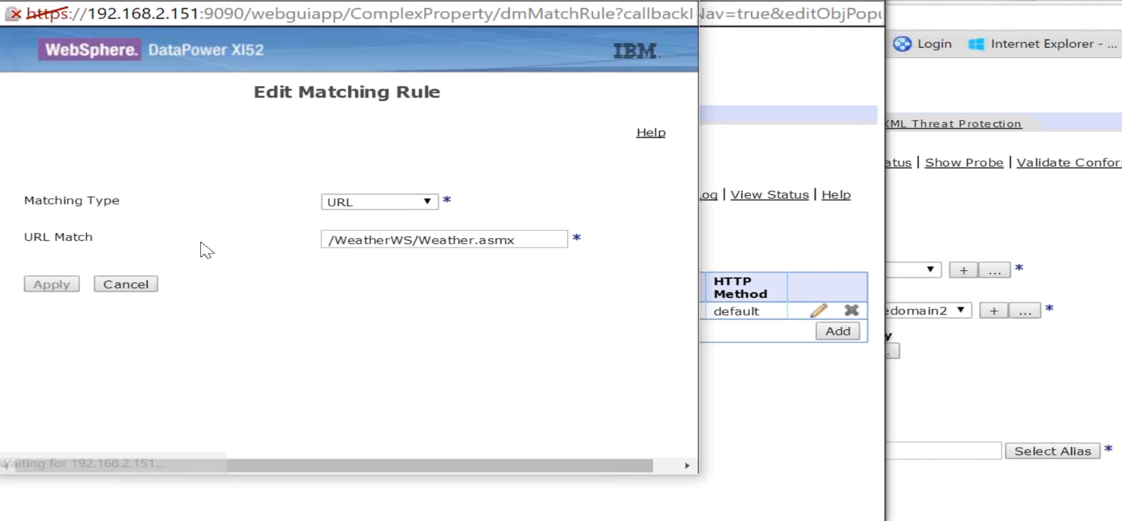
pyautogui.doubleClick(539, 244)
pyautogui.moveTo(461, 245); pyautogui.dragTo(328, 244)
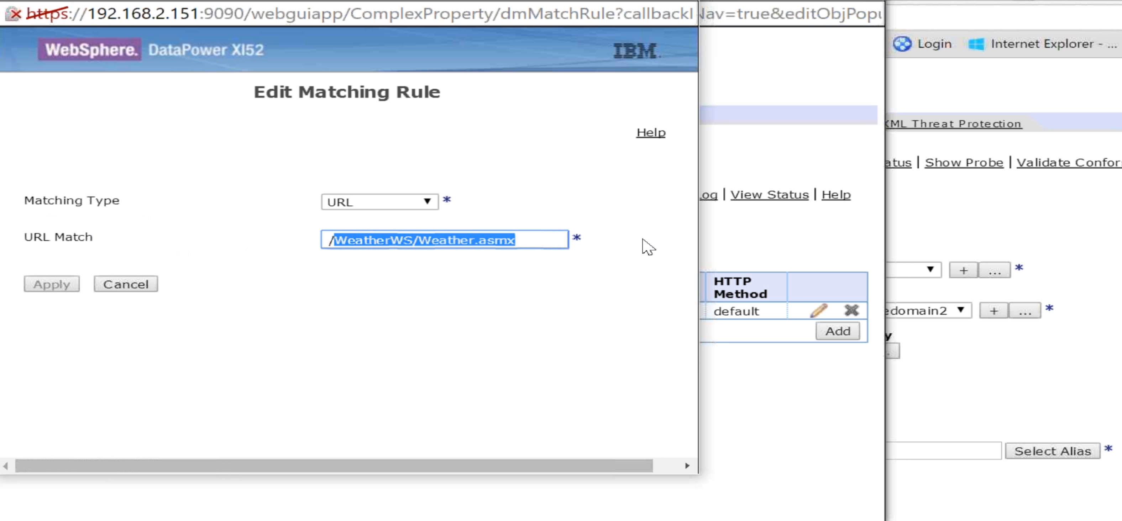
pyautogui.write('/weatg')
pyautogui.press('BackSpace')
pyautogui.write('her')
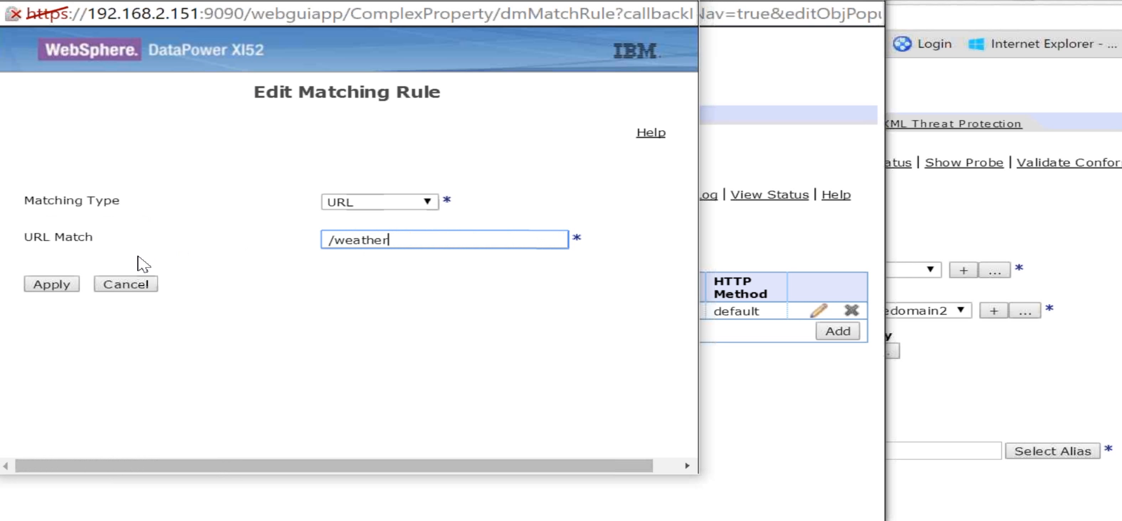
pyautogui.click(52, 285)
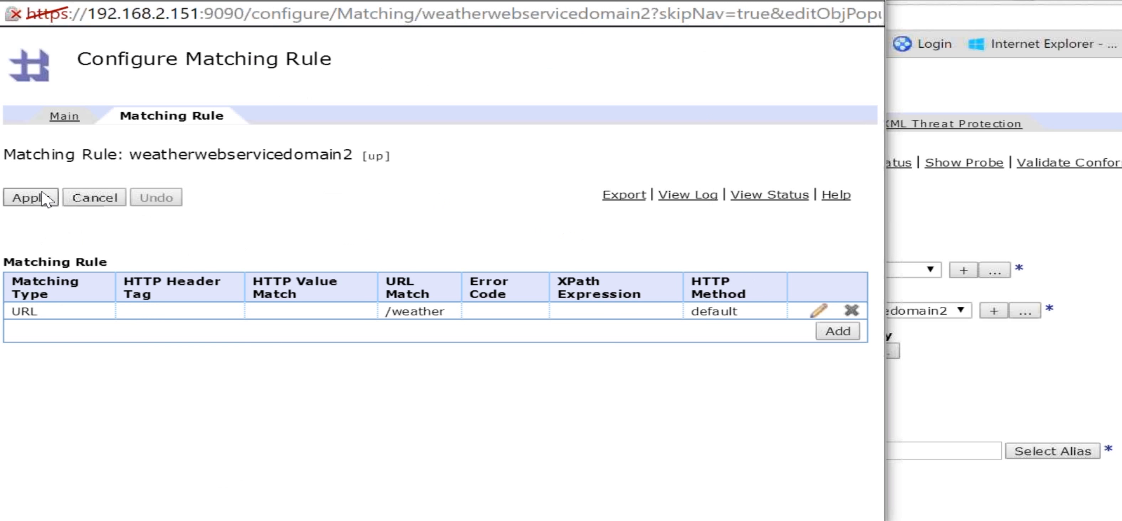
# Apply the matching rule, Match action and processing policy changes, and save the XML firewall configuration
pyautogui.click(35, 197)
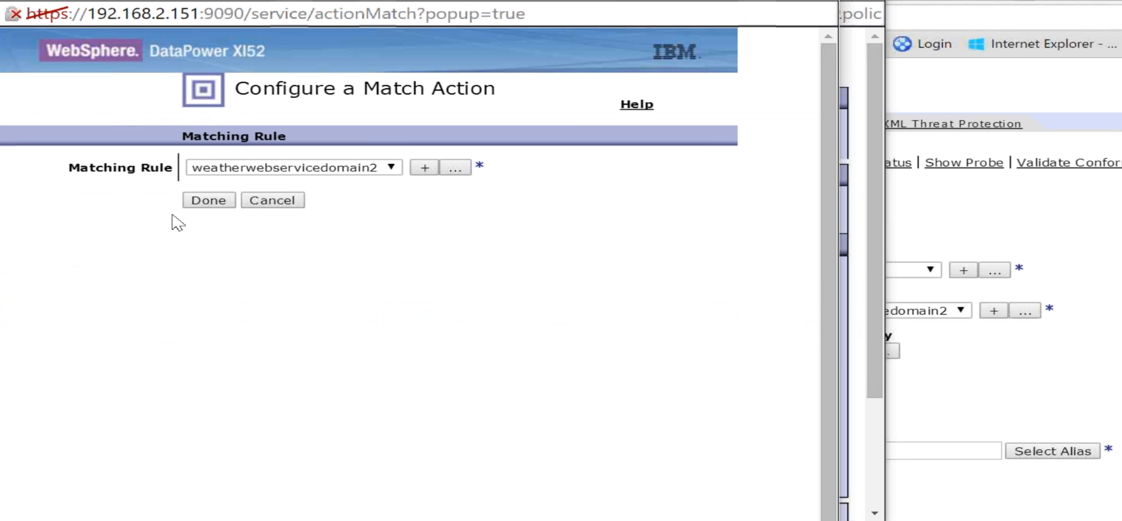
pyautogui.click(209, 200)
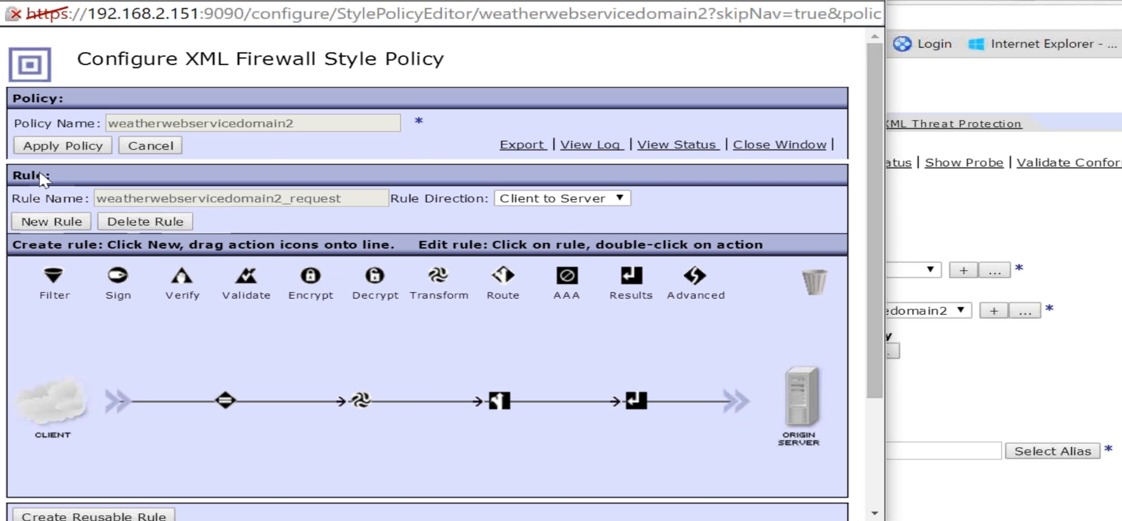
pyautogui.click(57, 148)
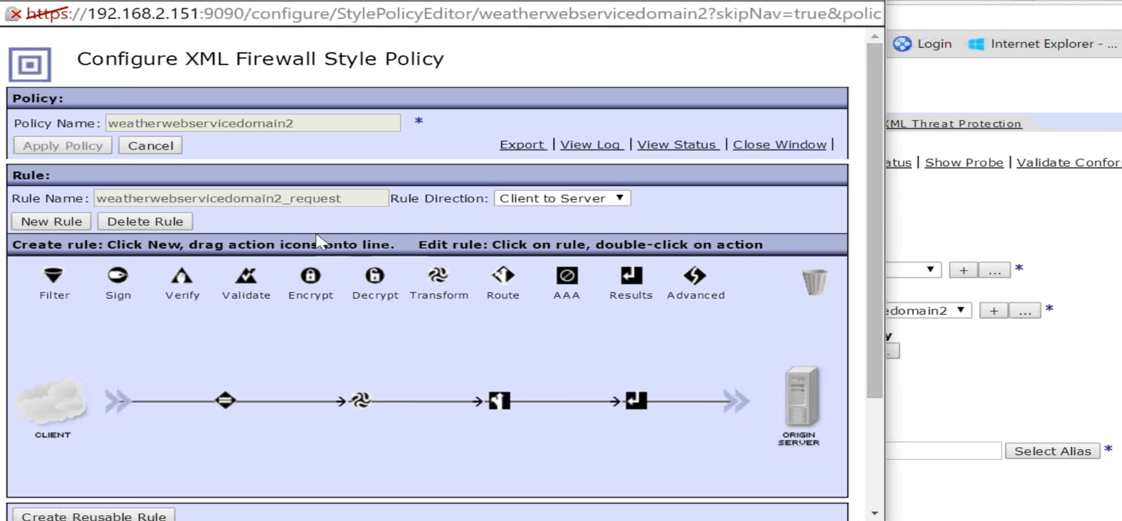
pyautogui.click(871, 2)
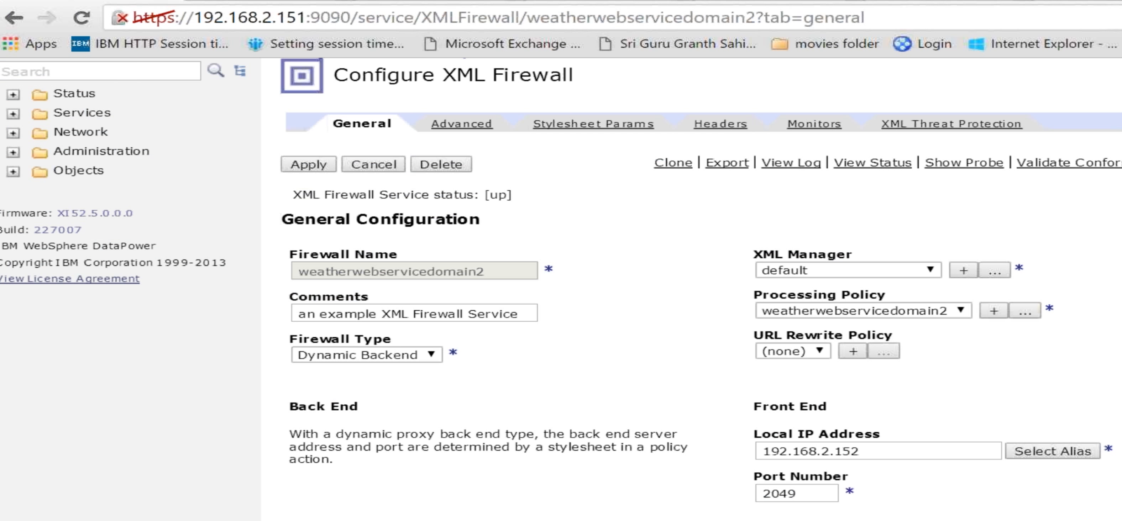
pyautogui.click(313, 167)
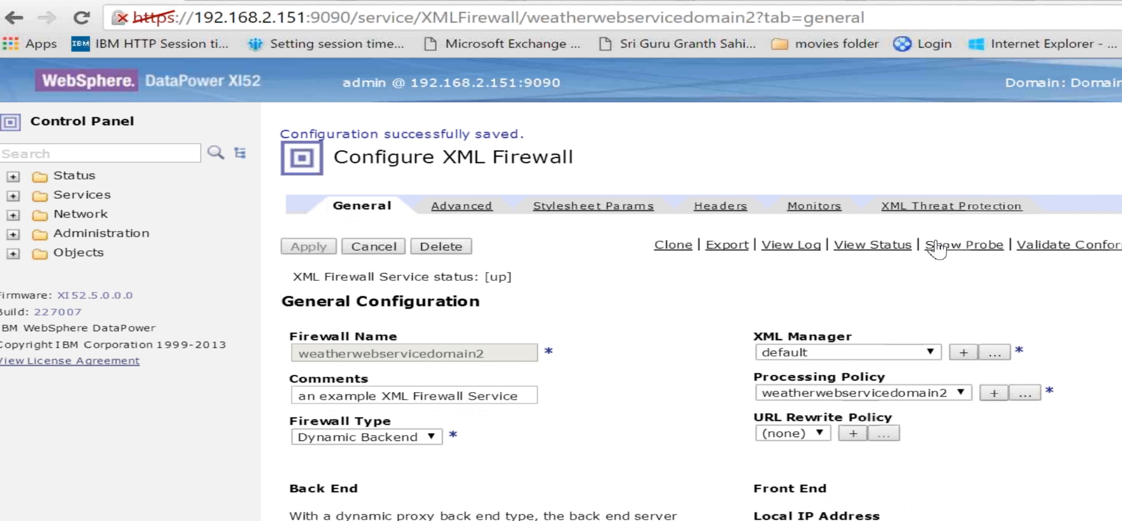
# Show the weatherwebservicedomain2 firewall's probe, enable it and refresh its transaction list
pyautogui.click(952, 248)
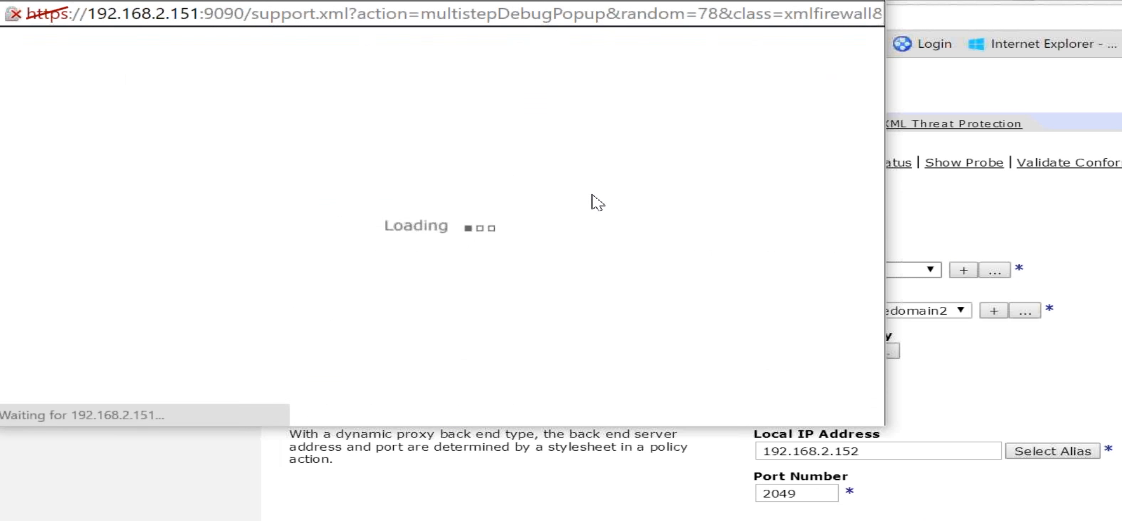
pyautogui.click(174, 92)
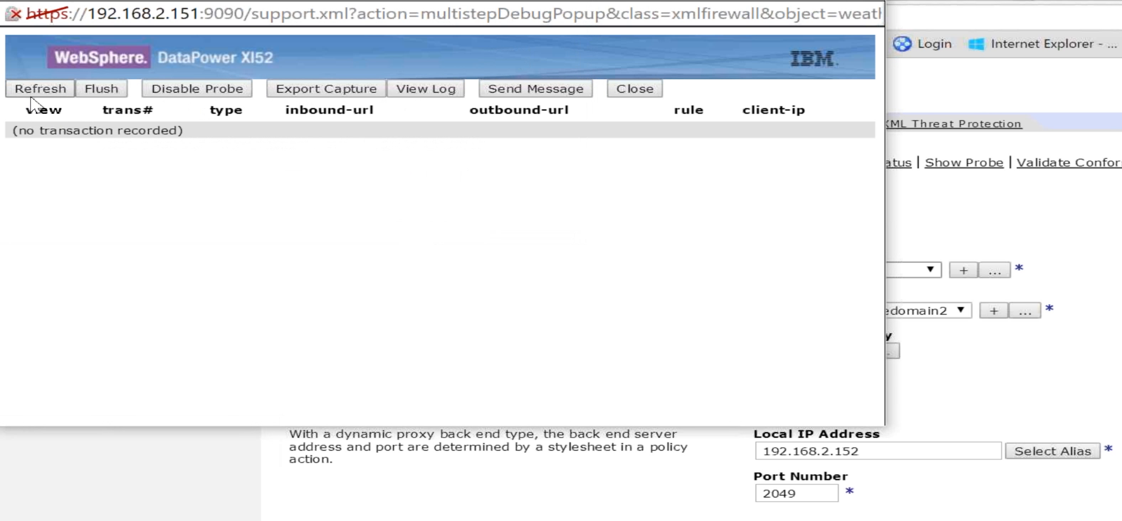
pyautogui.click(35, 89)
# Switch to SoapUI and resend Request 1 to the /WeatherWS/Weather.asmx endpoint on port 2049
pyautogui.click(1036, 500)
pyautogui.hotkey('alt', 'Tab')
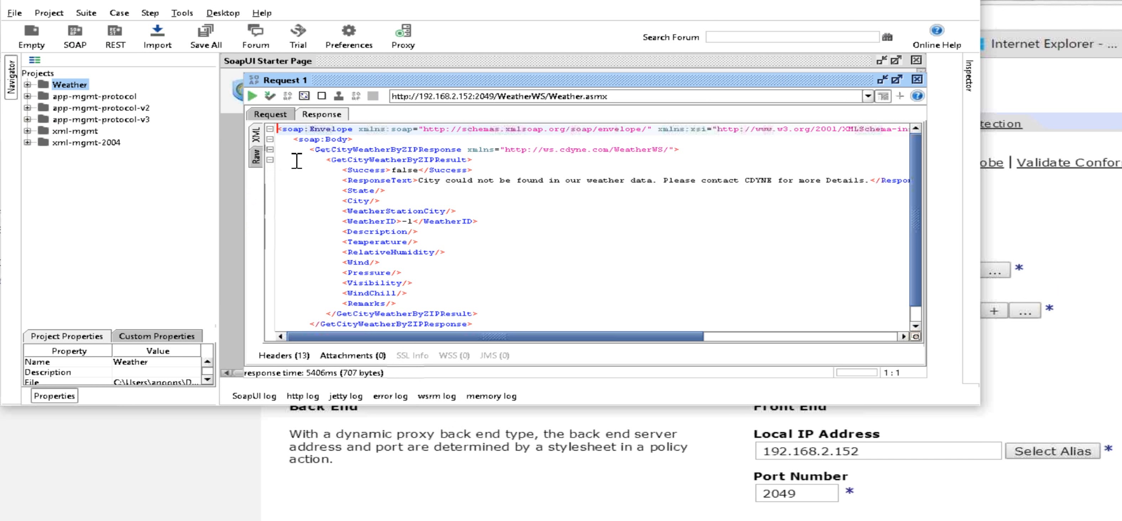
pyautogui.click(252, 95)
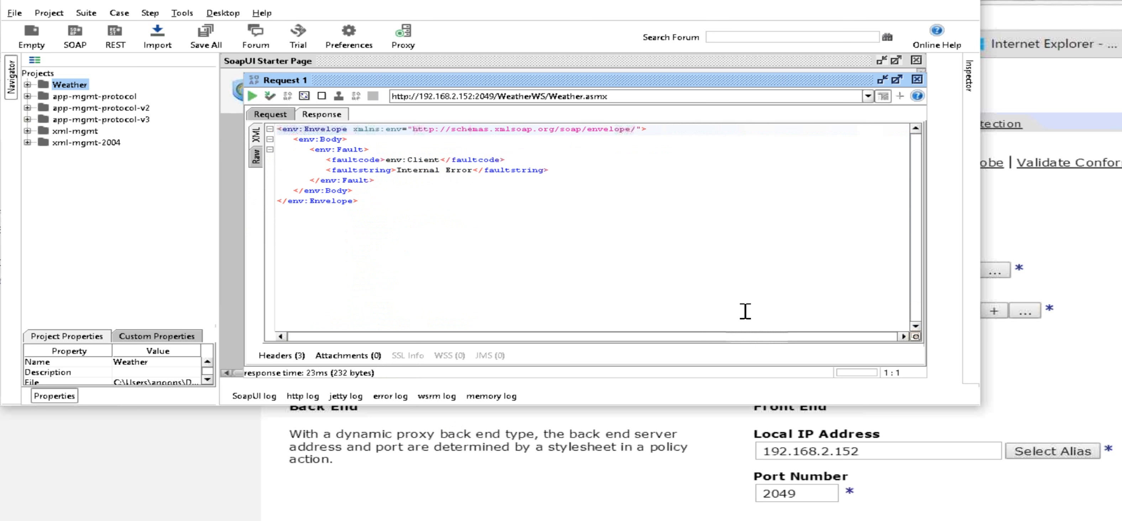
# Switch to DataPower, examine the input, Results action and output context of the probed Weather.asmx request, and refresh the transaction list
pyautogui.hotkey('alt', 'Tab')
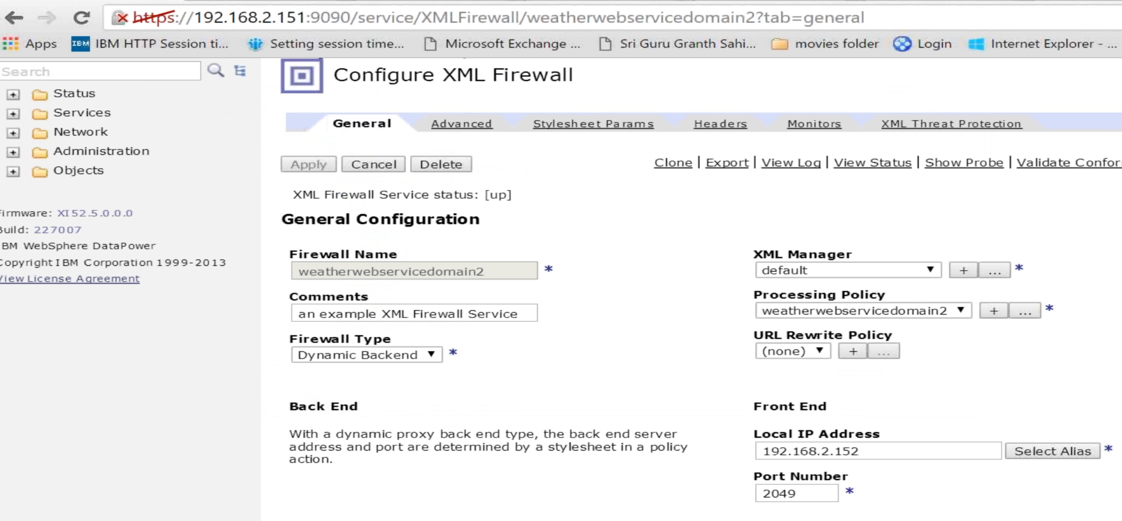
pyautogui.click(956, 164)
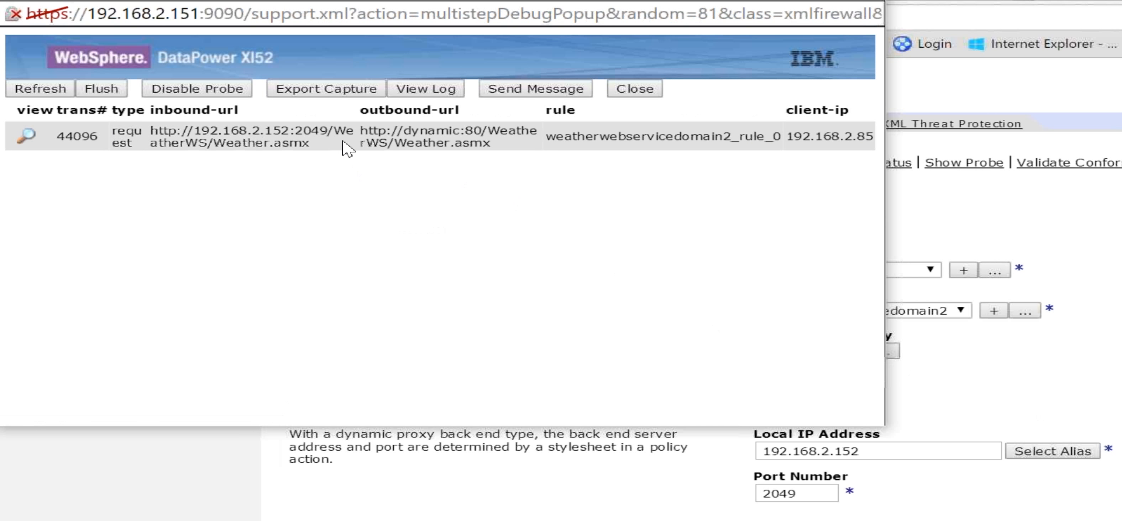
pyautogui.click(27, 138)
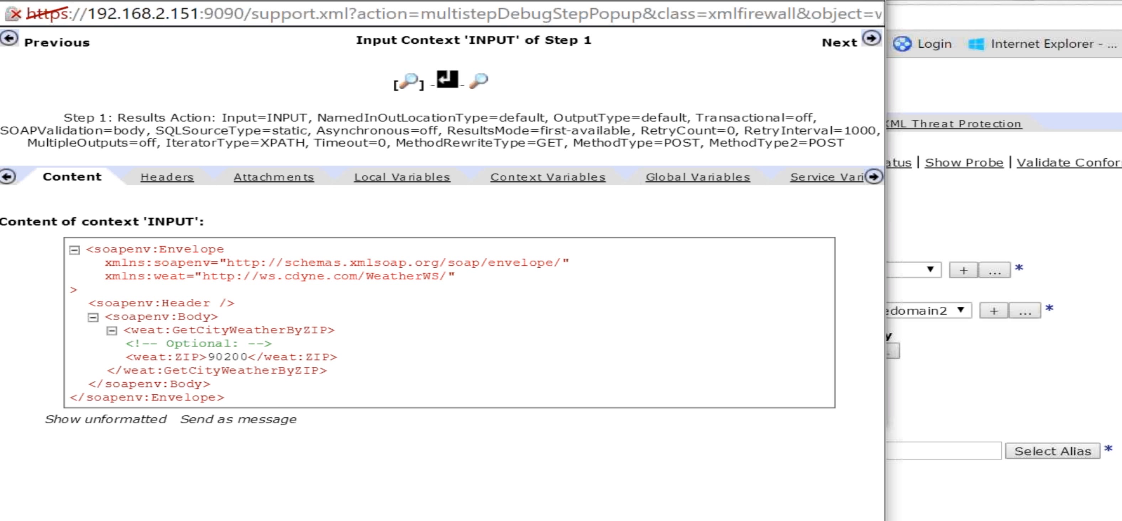
pyautogui.click(874, 177)
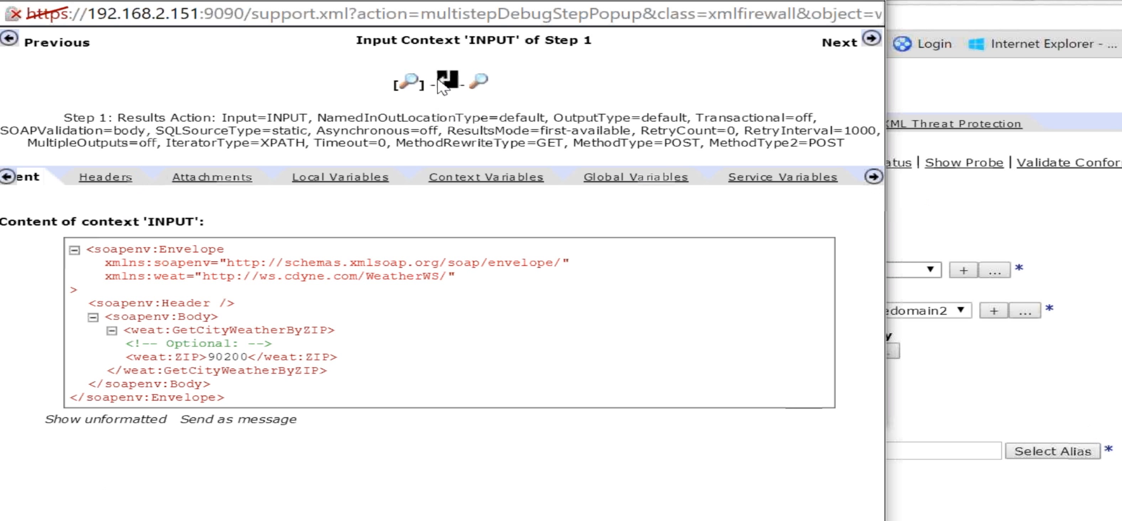
pyautogui.moveTo(452, 85)
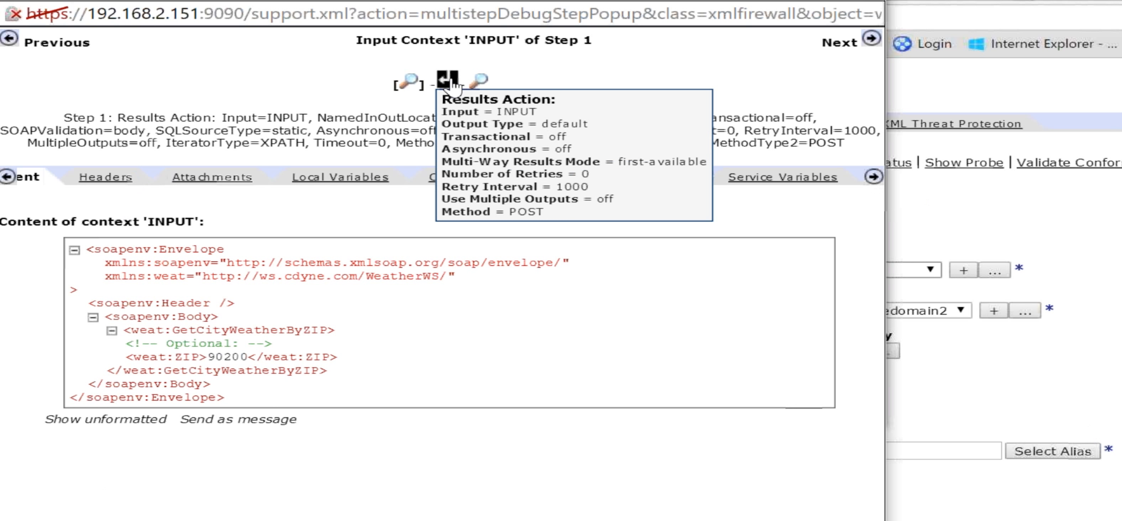
pyautogui.click(479, 80)
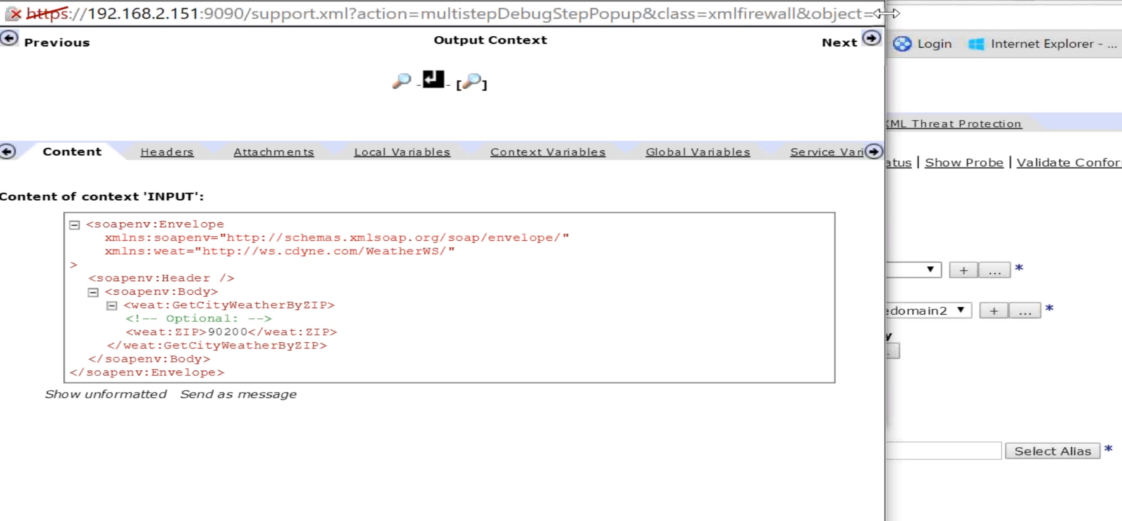
pyautogui.click(867, 2)
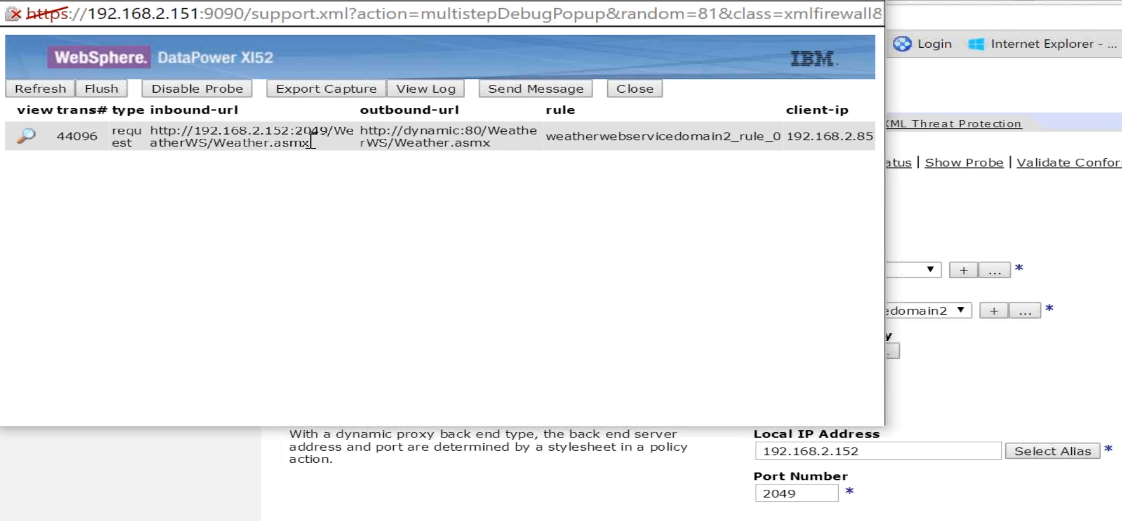
pyautogui.click(61, 92)
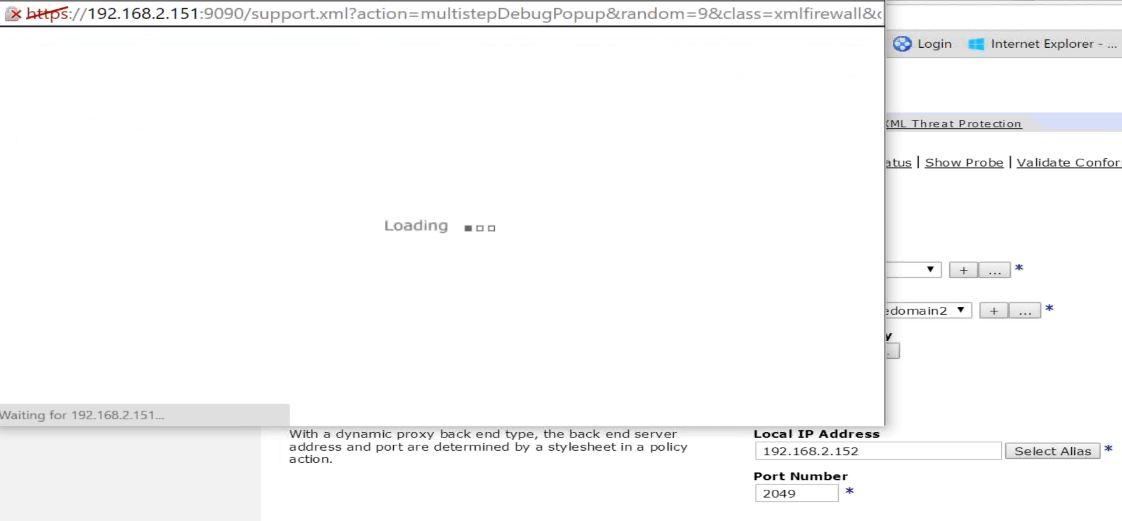
pyautogui.hotkey('alt', 'Tab')
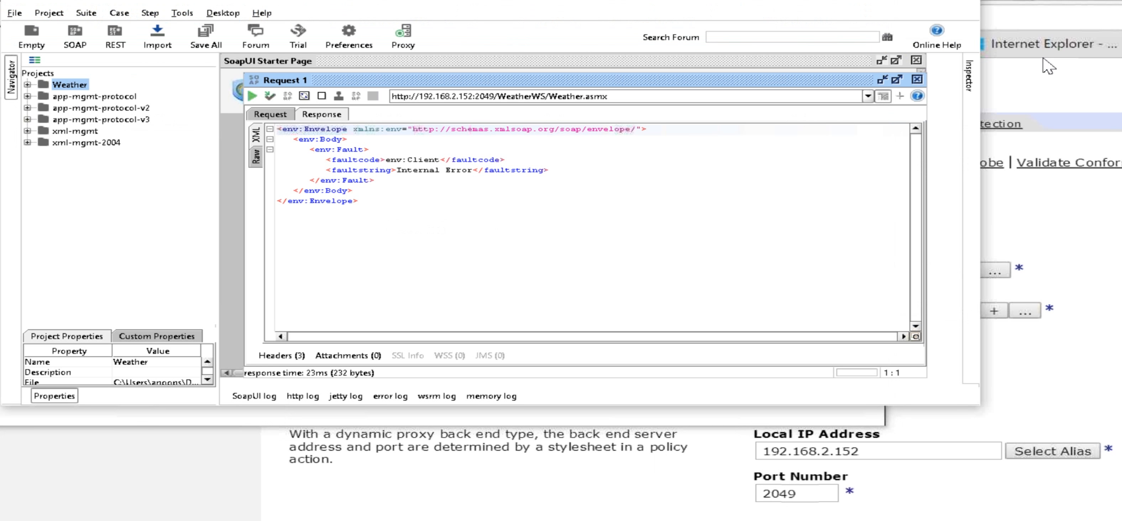
pyautogui.click(868, 97)
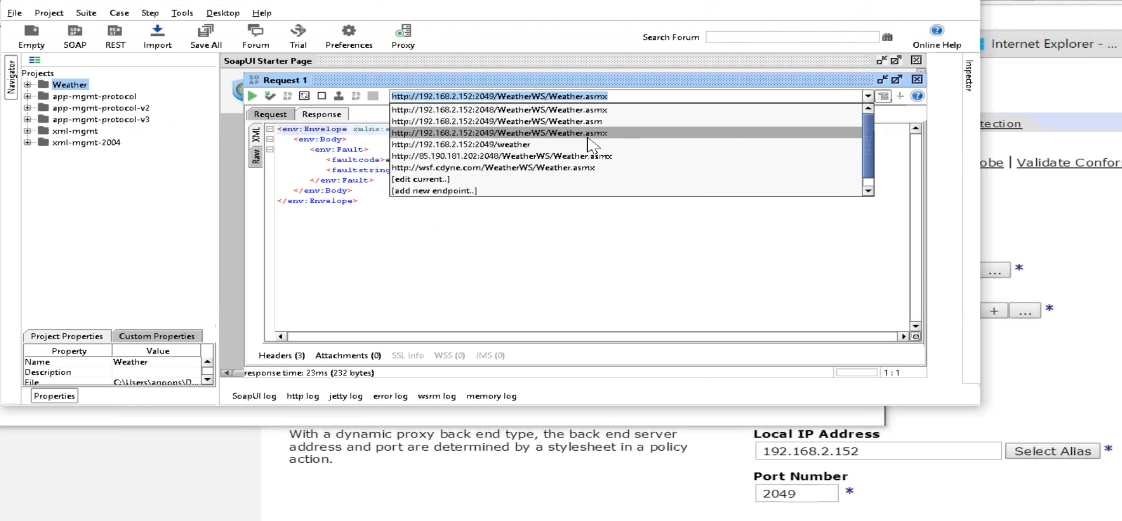
pyautogui.click(551, 144)
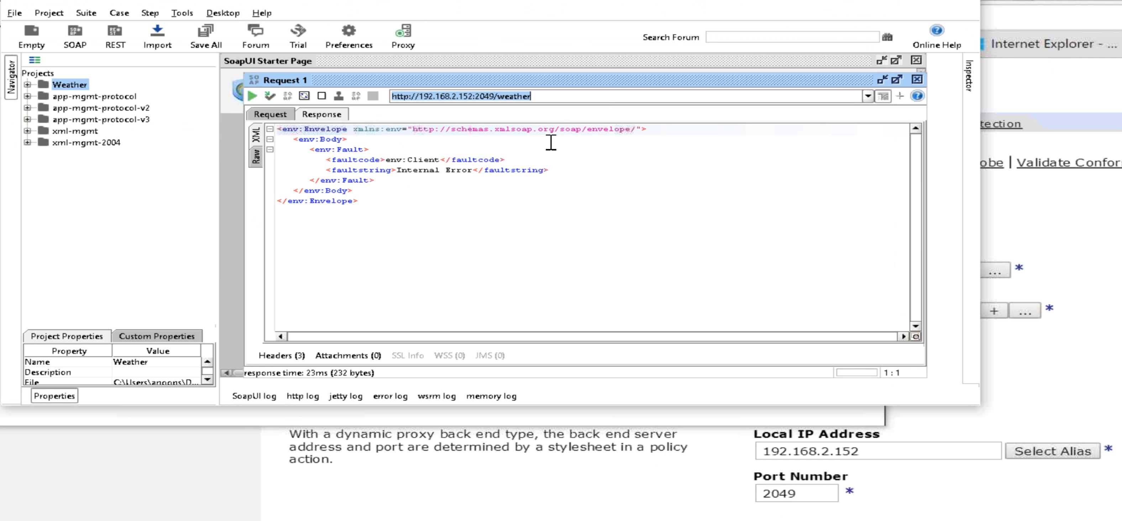
pyautogui.click(252, 96)
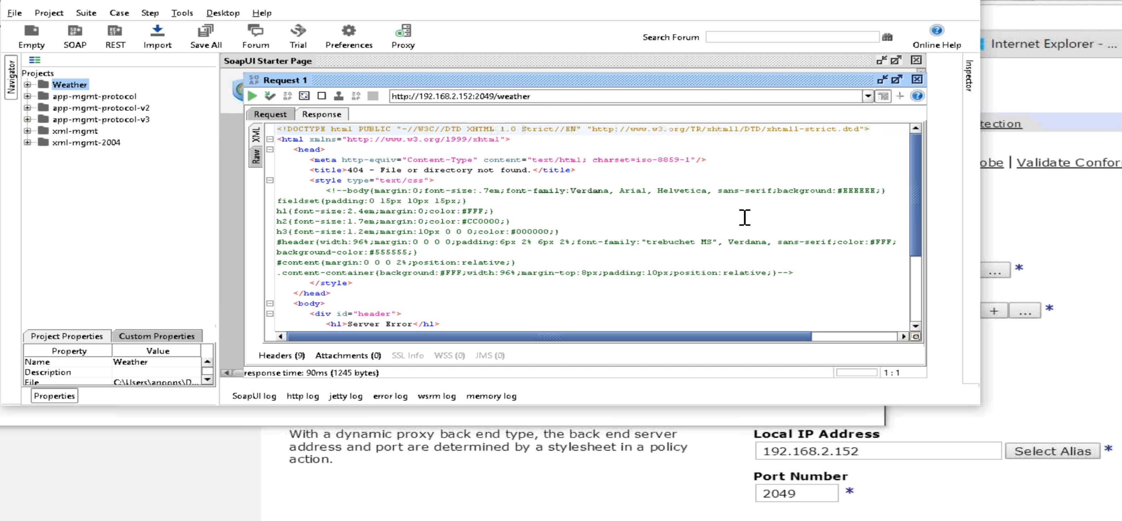
# Switch to DataPower, review the /weather transaction's inbound and outbound URLs in the probe, and return to the firewall configuration
pyautogui.hotkey('alt', 'Tab')
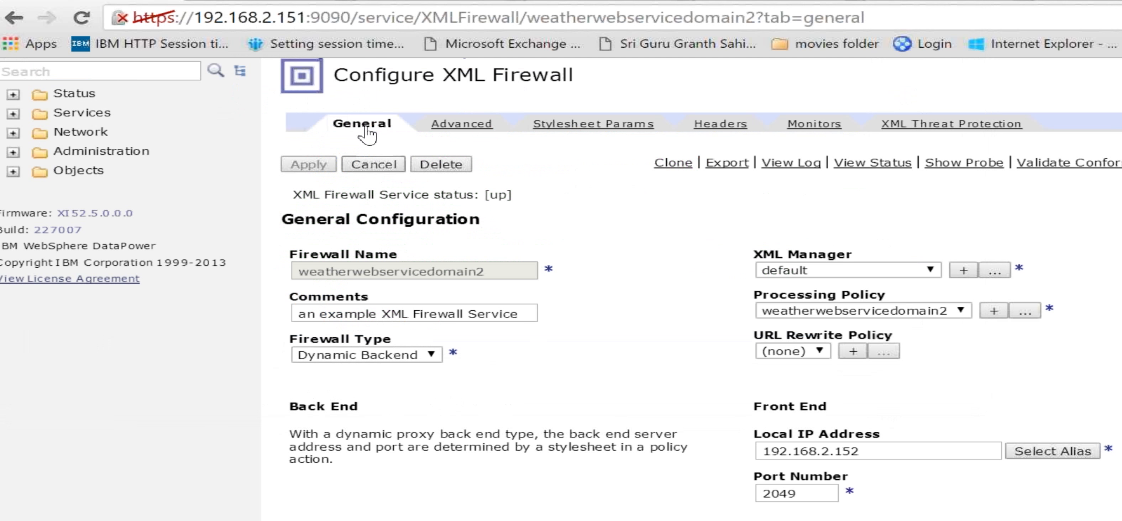
pyautogui.click(960, 165)
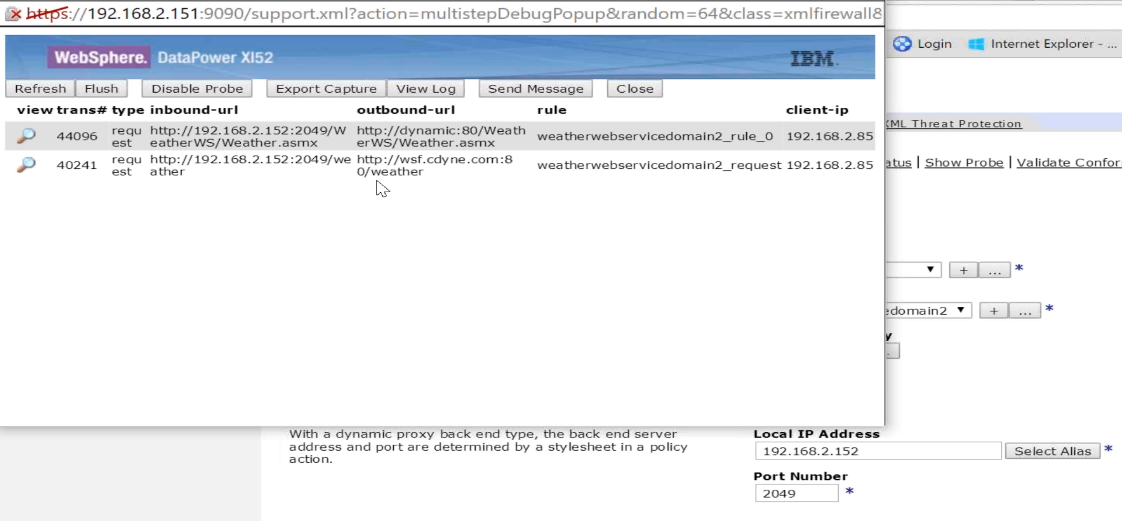
pyautogui.doubleClick(344, 162)
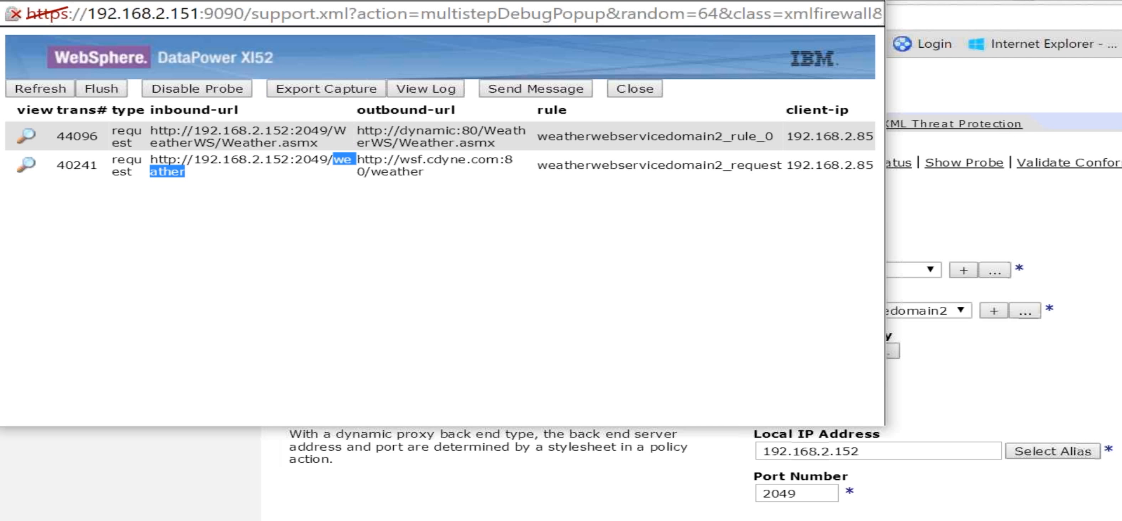
pyautogui.hotkey('alt', 'Tab')
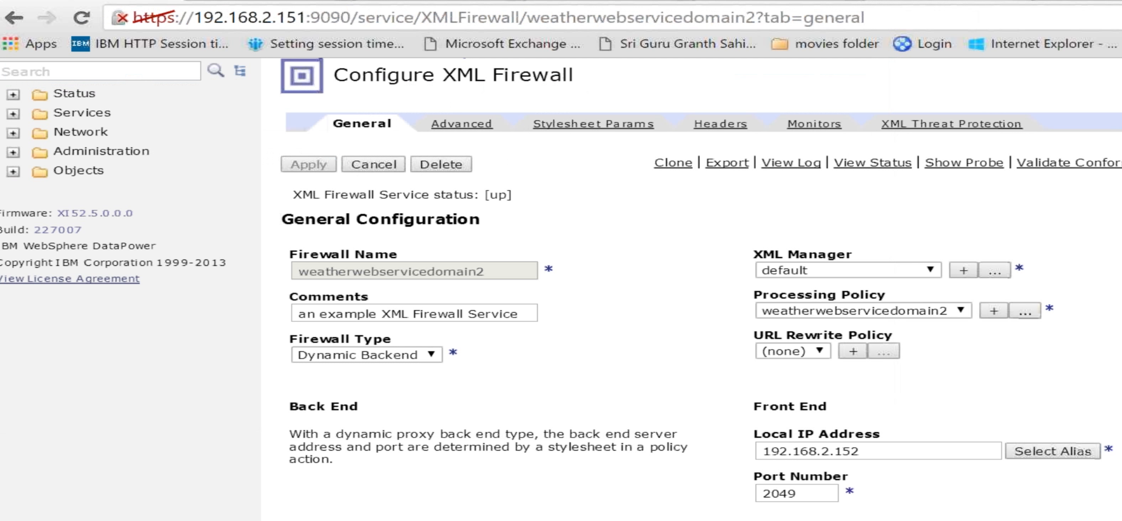
pyautogui.scroll(2, 561, 287)
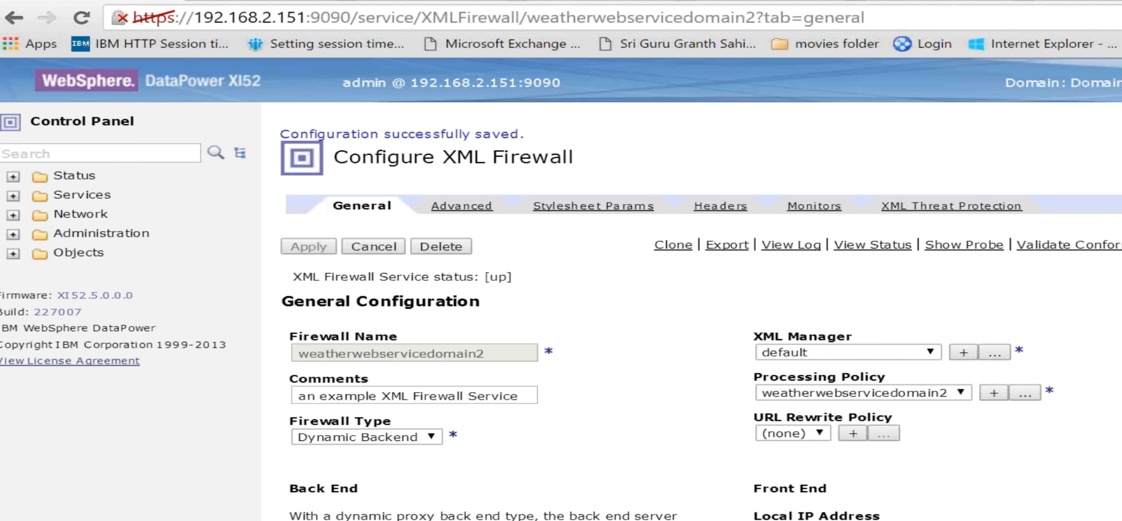
pyautogui.click(1028, 393)
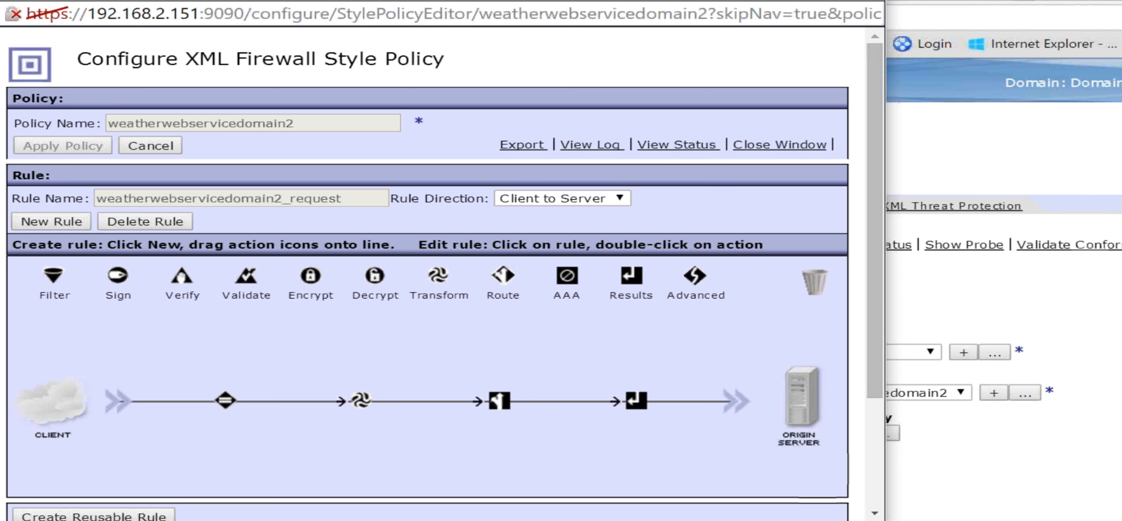
pyautogui.hotkey('alt', 'Tab')
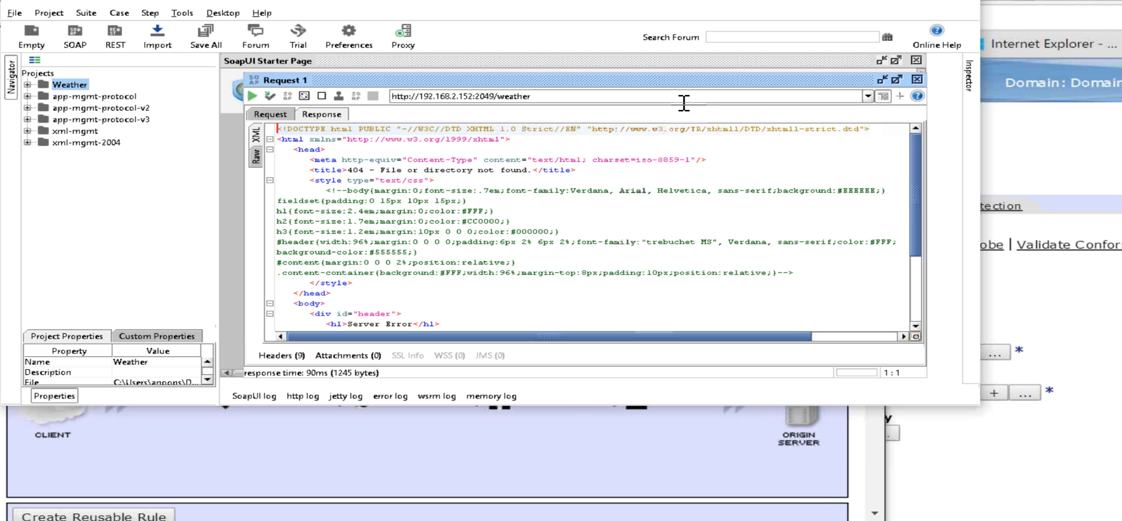
pyautogui.click(868, 96)
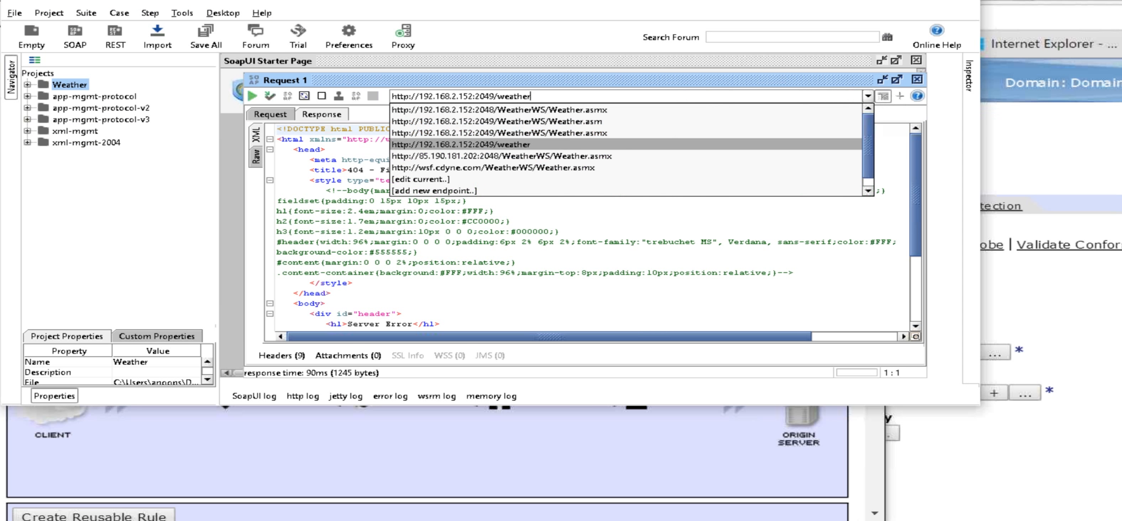
pyautogui.click(625, 135)
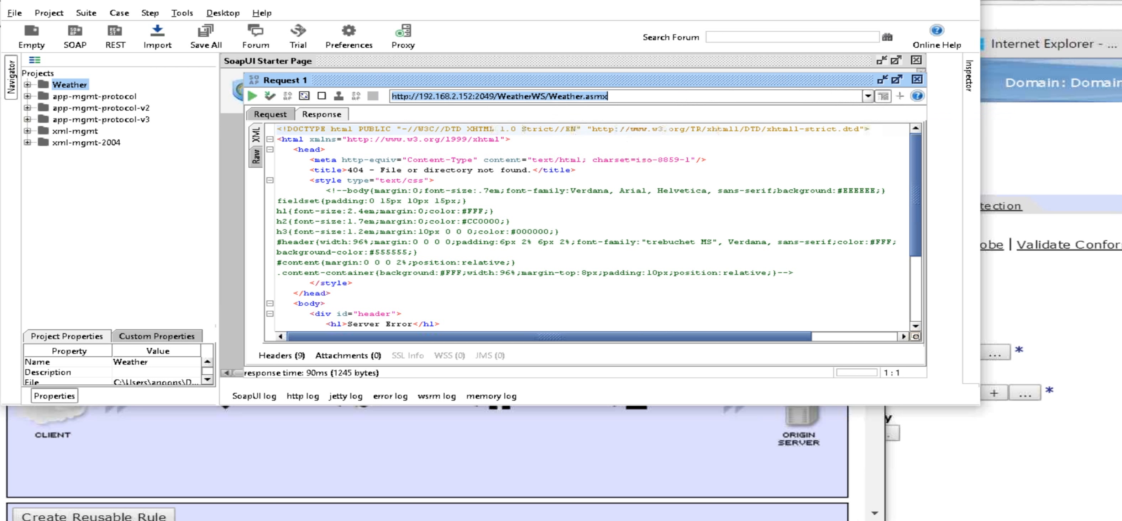
pyautogui.click(542, 96)
pyautogui.moveTo(498, 97); pyautogui.dragTo(591, 99)
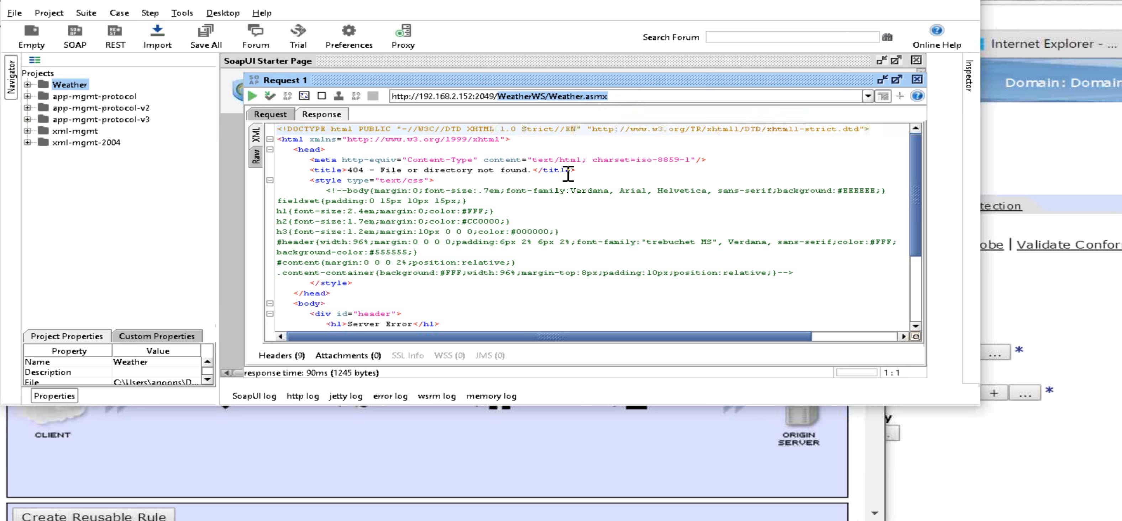
# Switch to DataPower and set the URL match of the request rule's match action to /WeatherWS/Weather.asmx
pyautogui.click(856, 2)
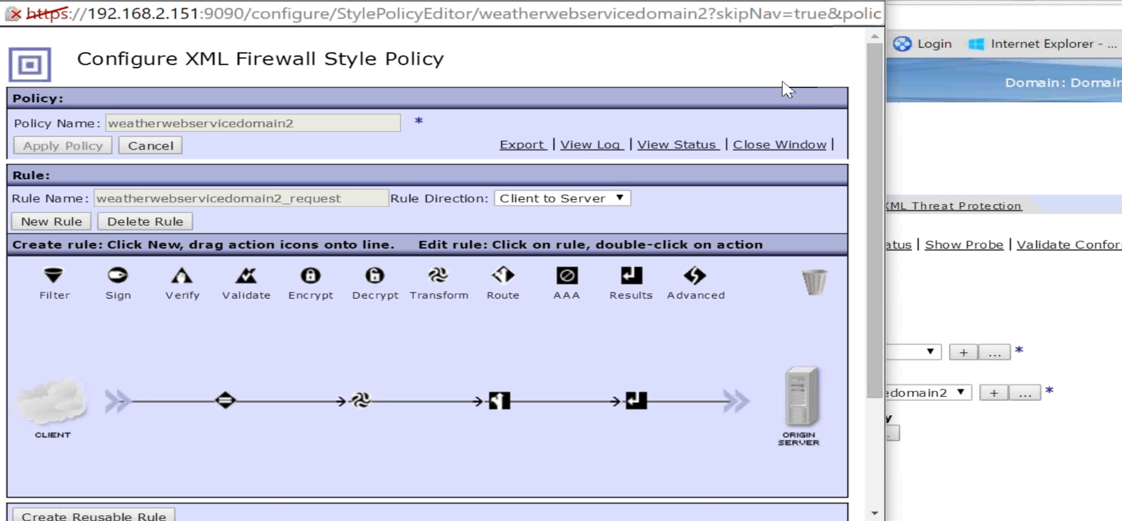
pyautogui.doubleClick(226, 407)
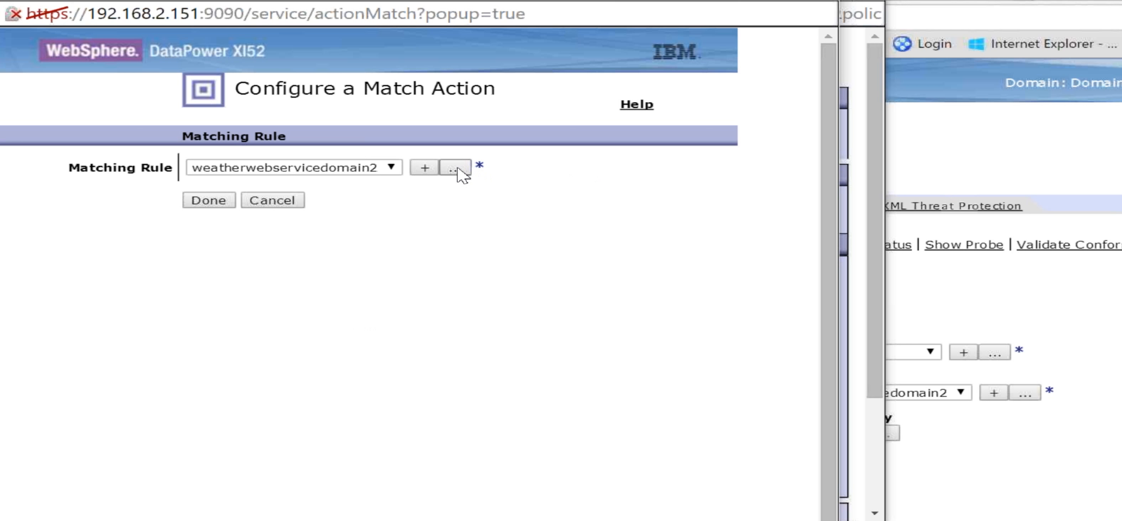
pyautogui.click(455, 168)
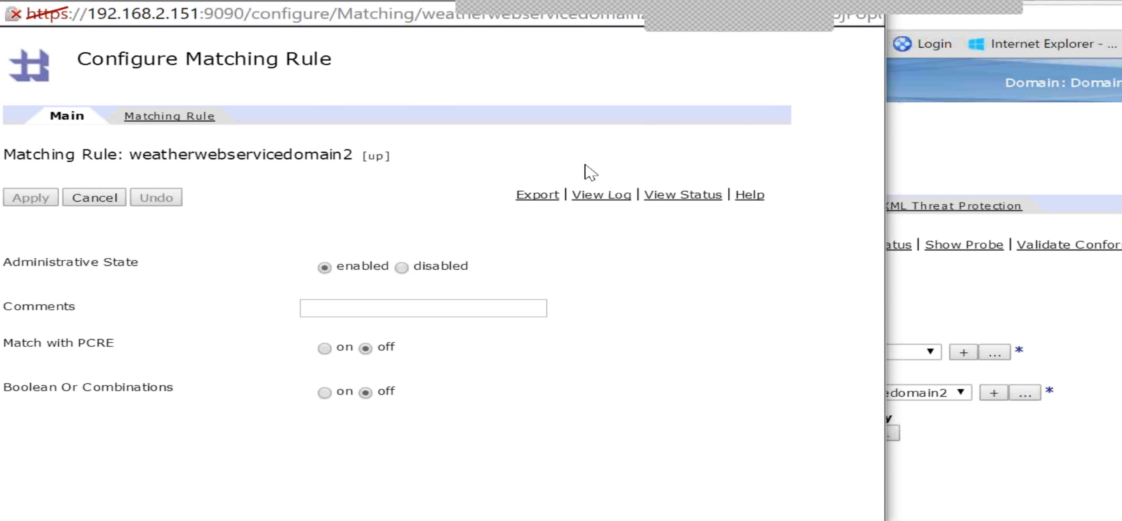
pyautogui.click(165, 117)
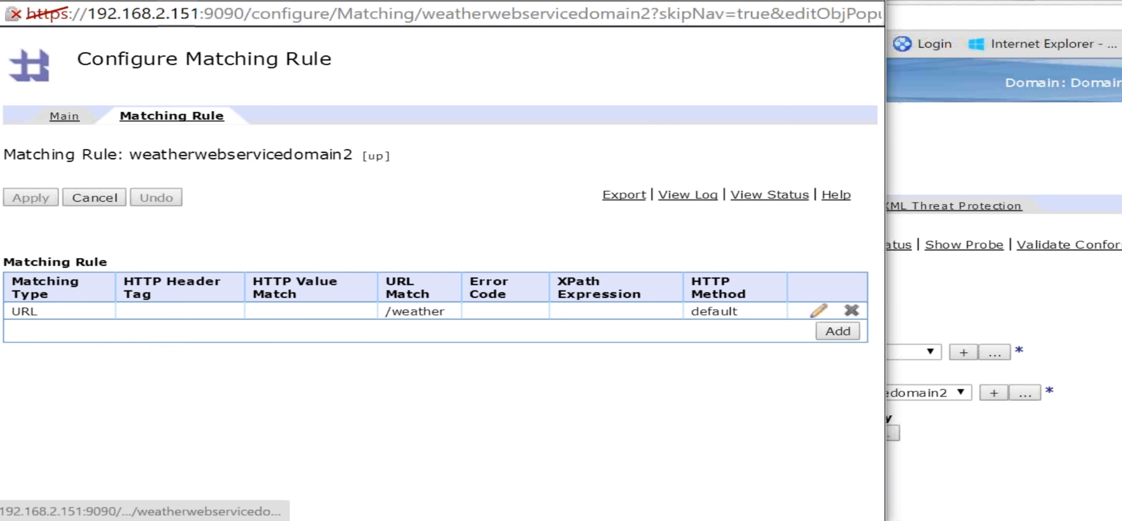
pyautogui.click(819, 312)
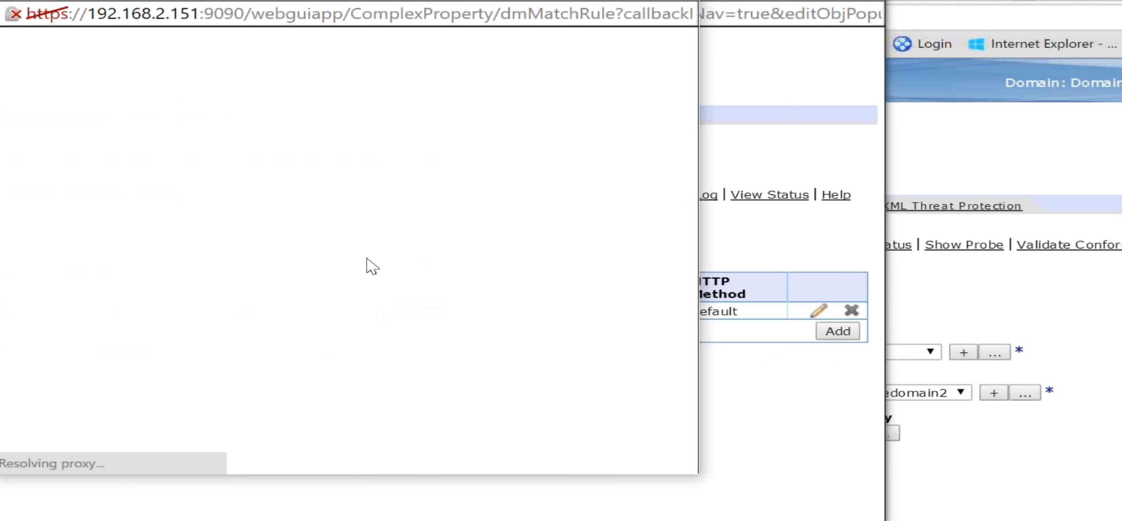
pyautogui.moveTo(418, 242); pyautogui.dragTo(304, 203)
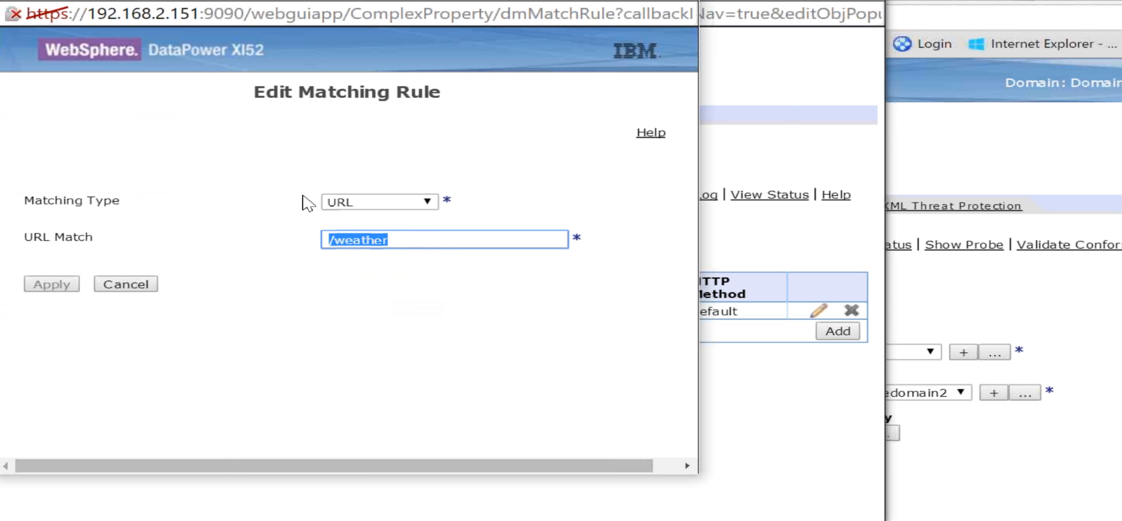
pyautogui.write('WeatherWS/Weather.asmx')
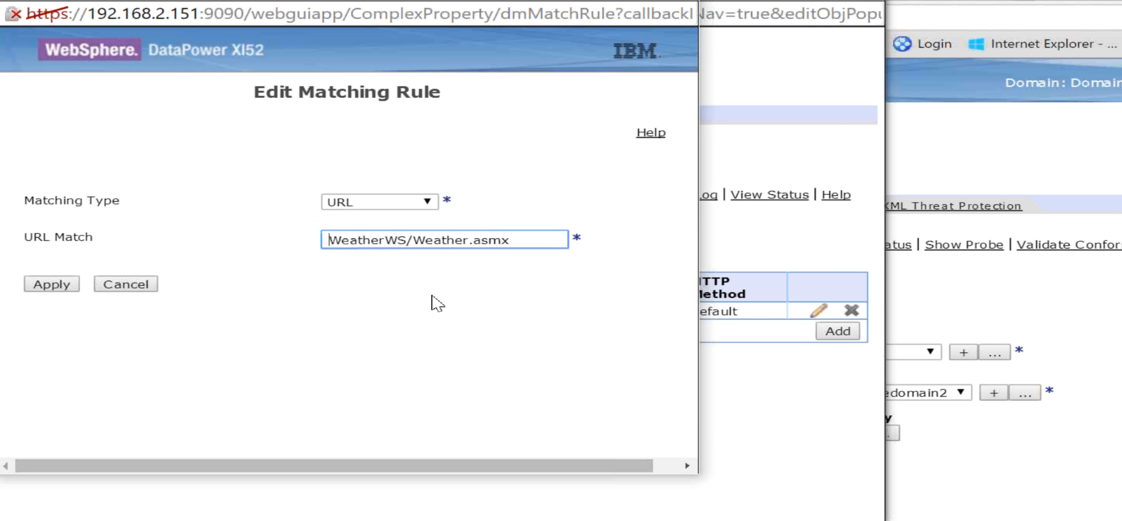
pyautogui.write('/')
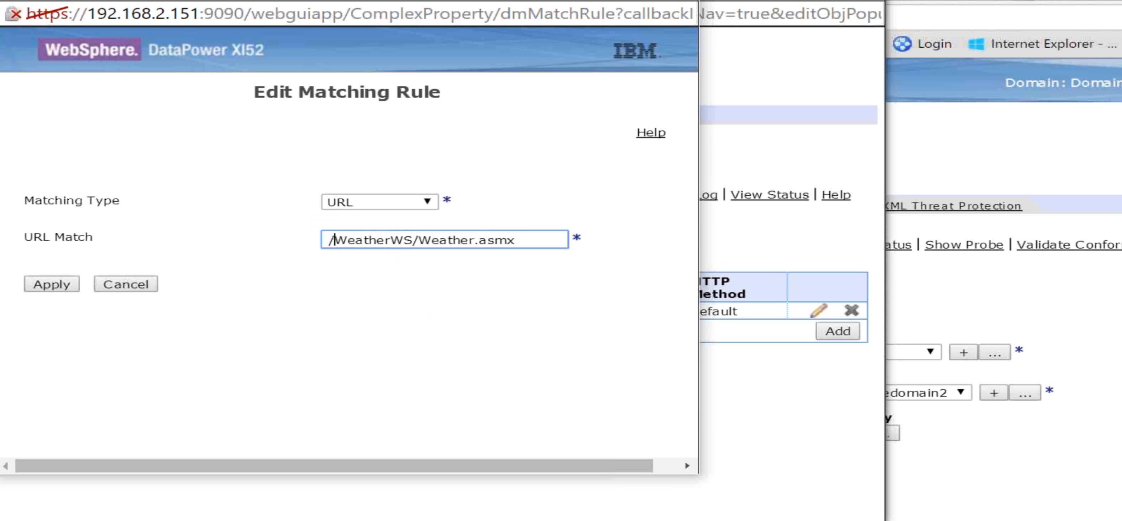
pyautogui.click(42, 288)
# Apply the matching rule, confirm the match action, apply the style policy and return to the firewall configuration
pyautogui.click(36, 200)
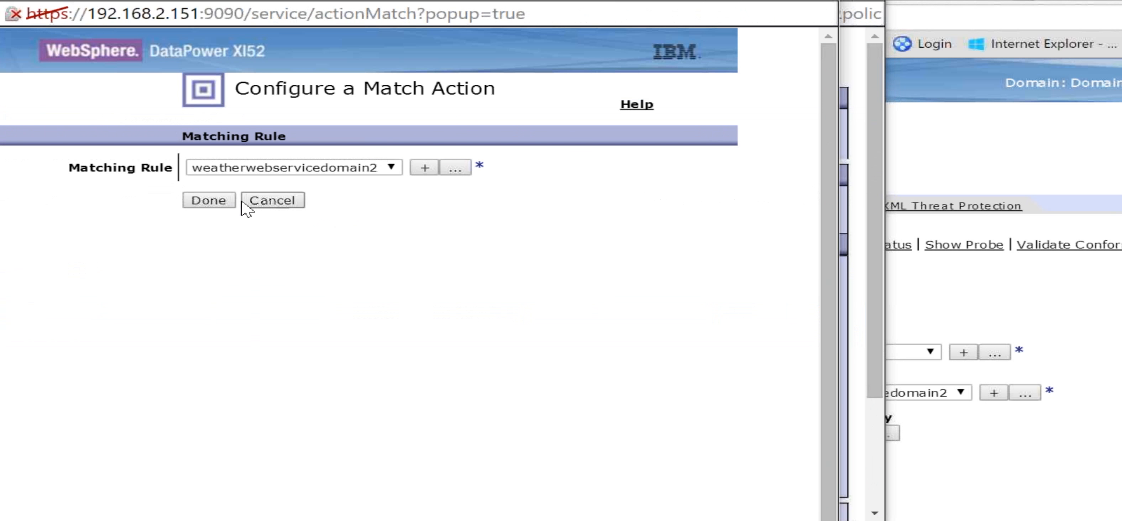
pyautogui.click(208, 200)
pyautogui.click(93, 146)
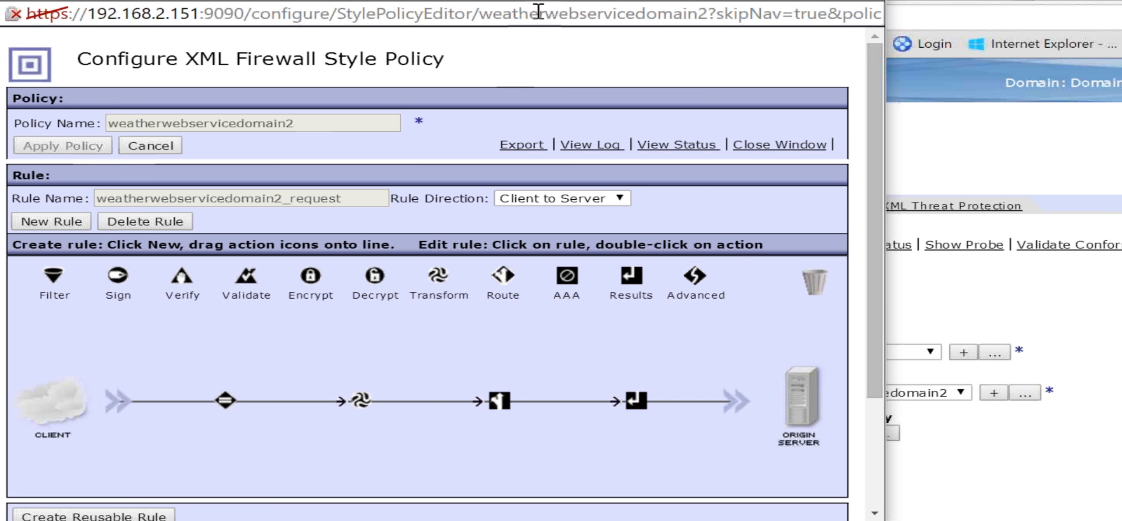
pyautogui.click(862, 2)
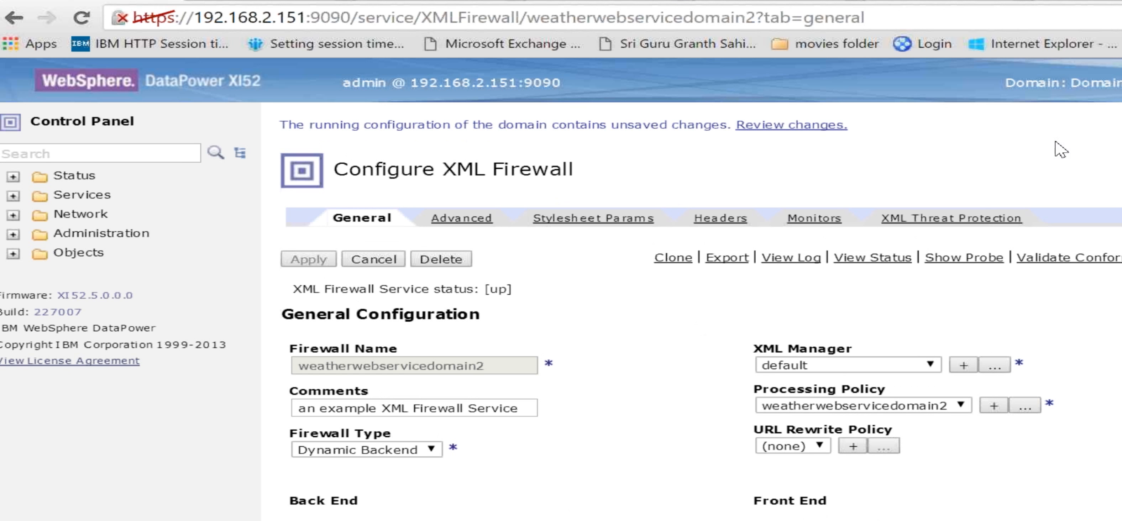
# Enable the probe for the weatherwebservicedomain2 firewall and return to its configuration page
pyautogui.click(962, 258)
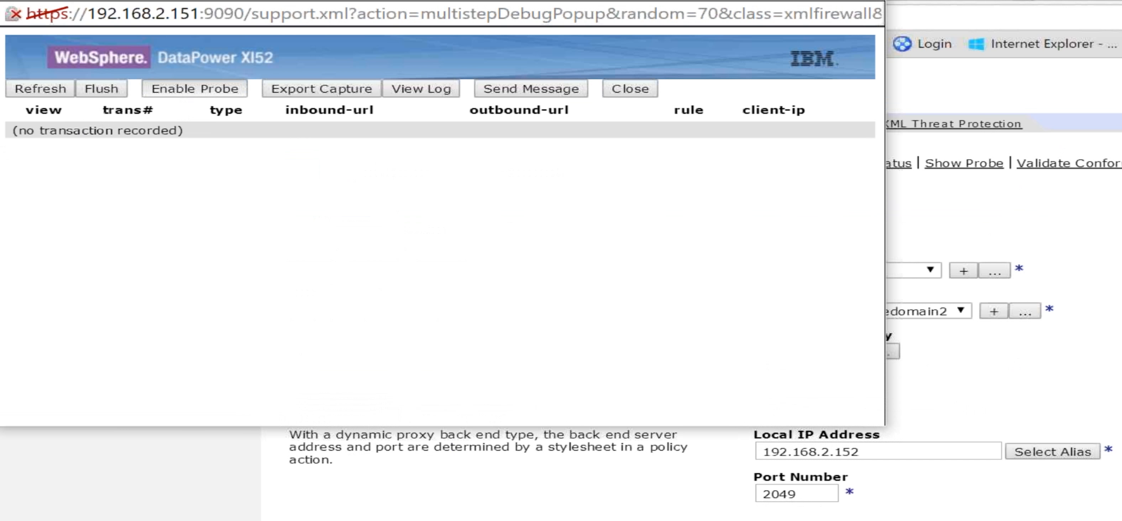
pyautogui.click(188, 89)
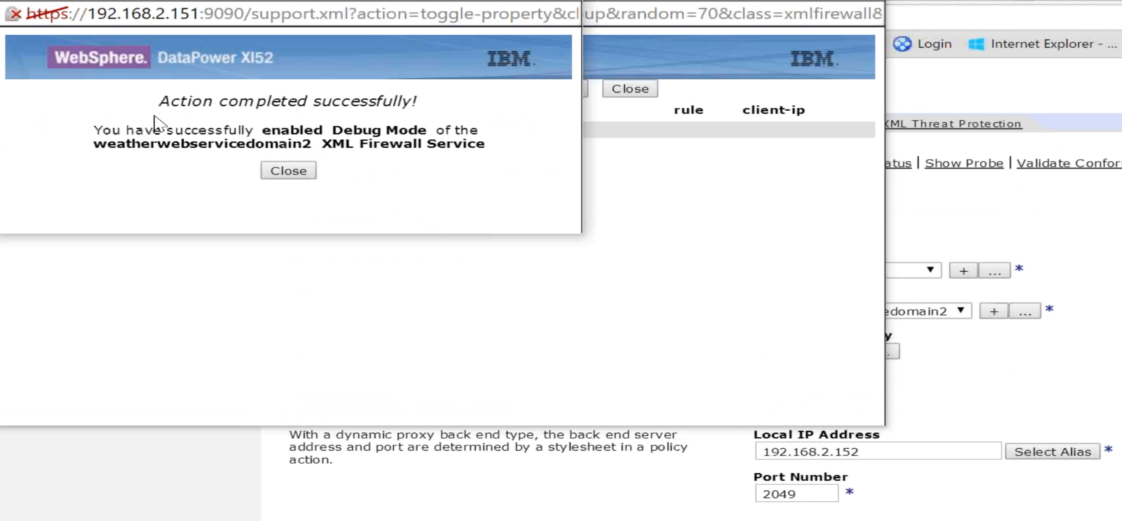
pyautogui.click(288, 171)
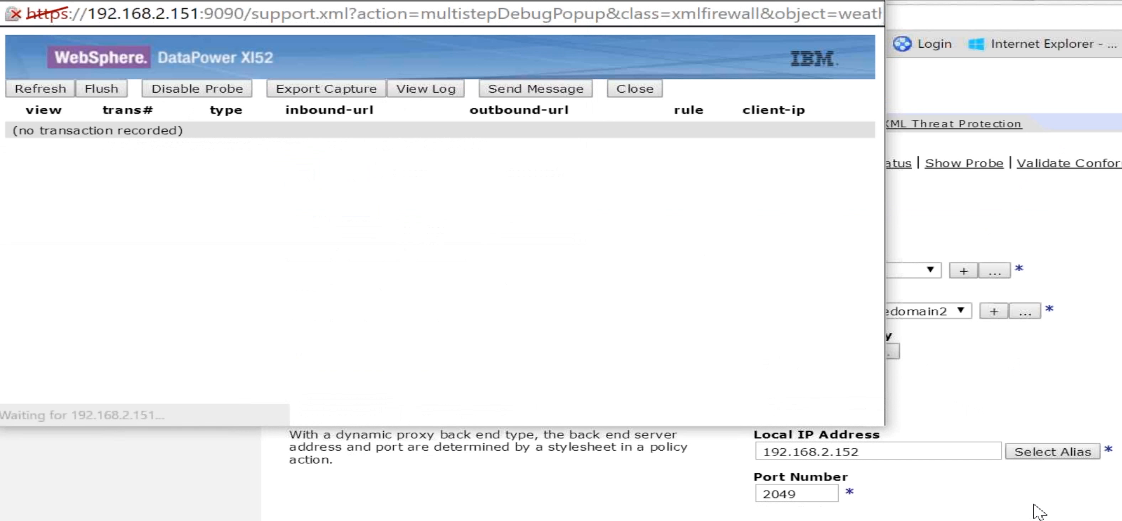
pyautogui.click(1039, 519)
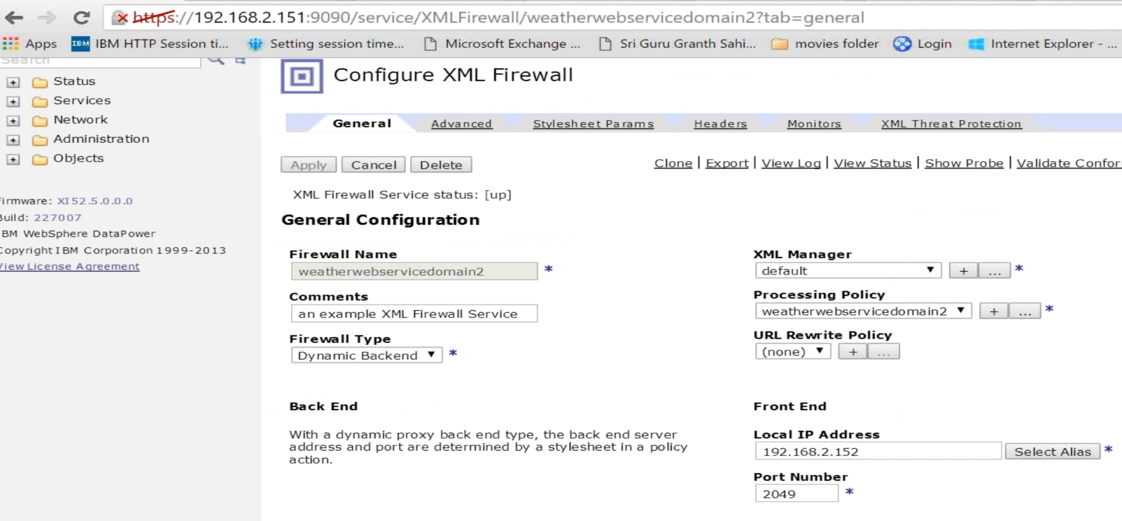
# Switch to SoapUI, send Request 1 to the /WeatherWS/Weather.asmx endpoint on port 2049 and maximize the window
pyautogui.click(531, 519)
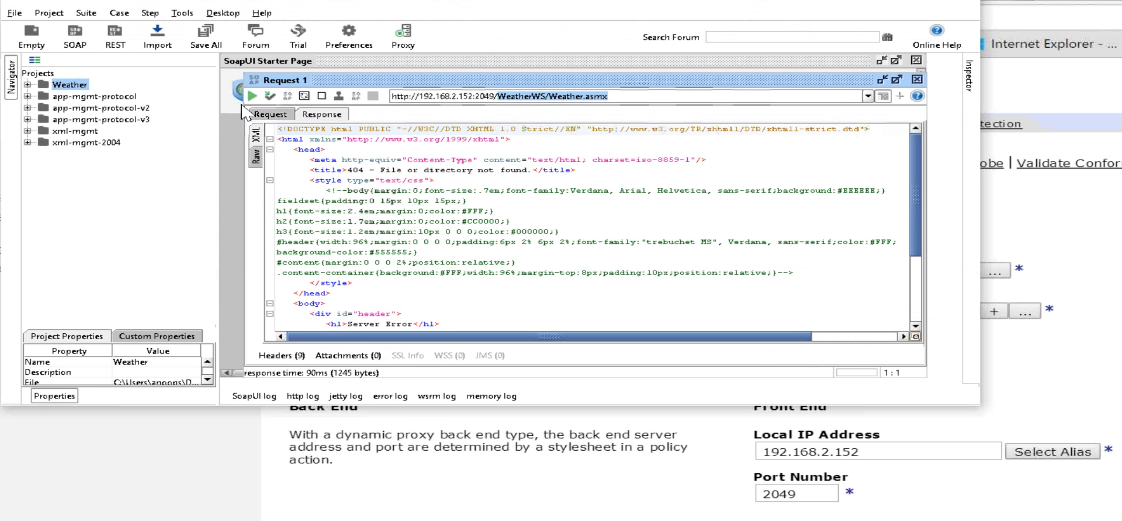
pyautogui.click(252, 96)
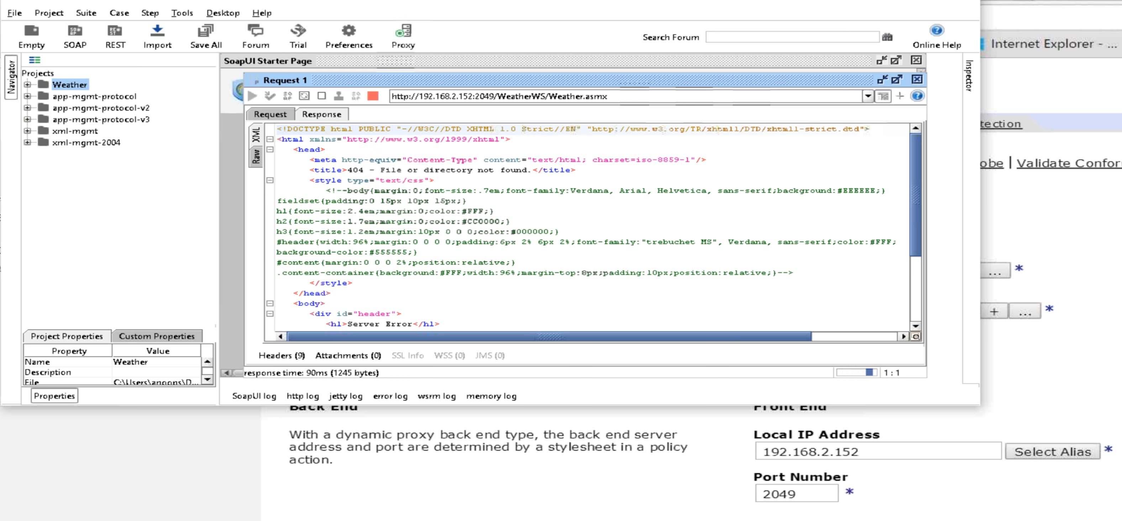
pyautogui.doubleClick(408, 4)
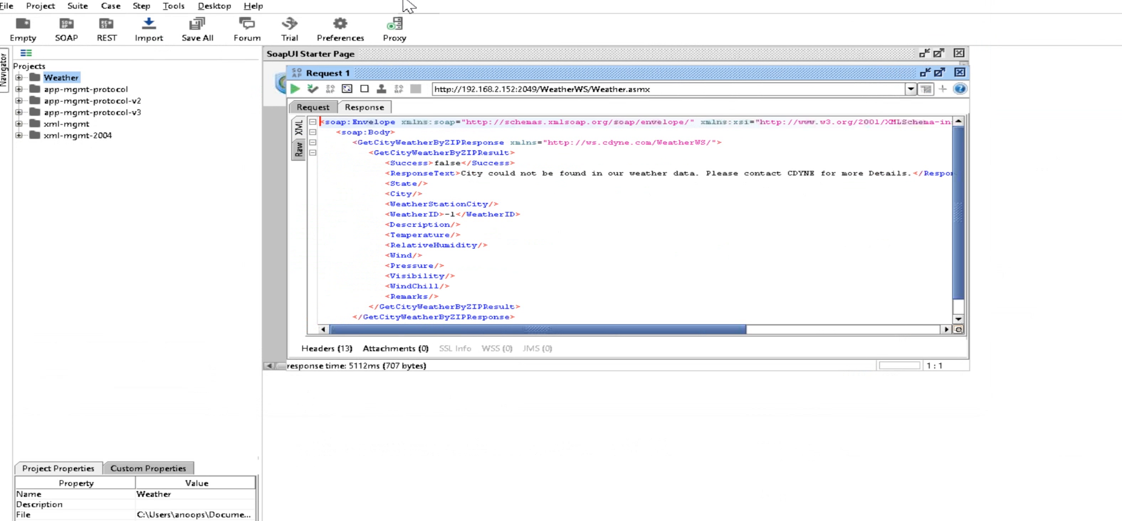
# Correct the ZIP code in Request 1's GetCityWeatherByZIP body and resend the request
pyautogui.click(321, 108)
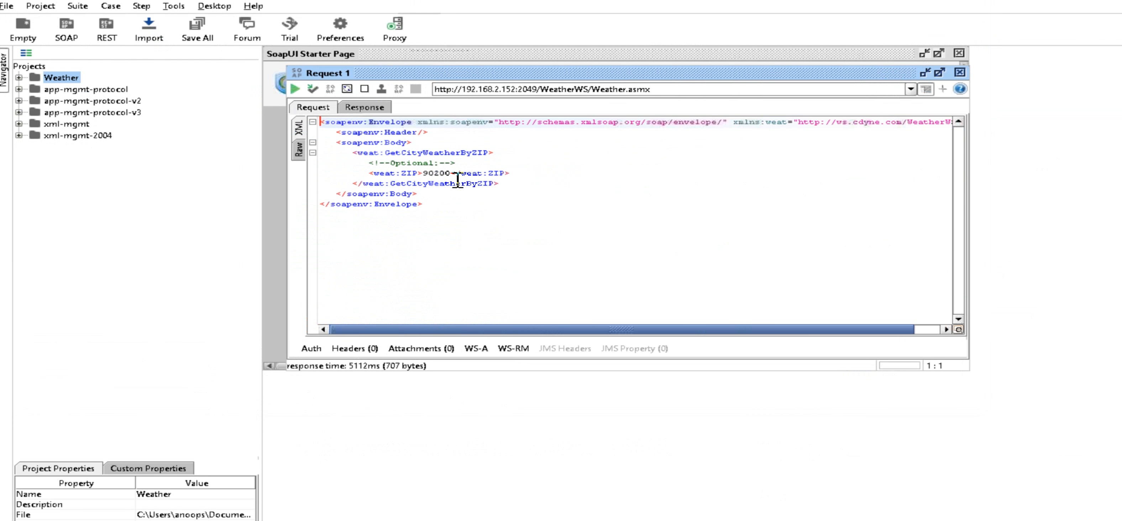
pyautogui.click(441, 173)
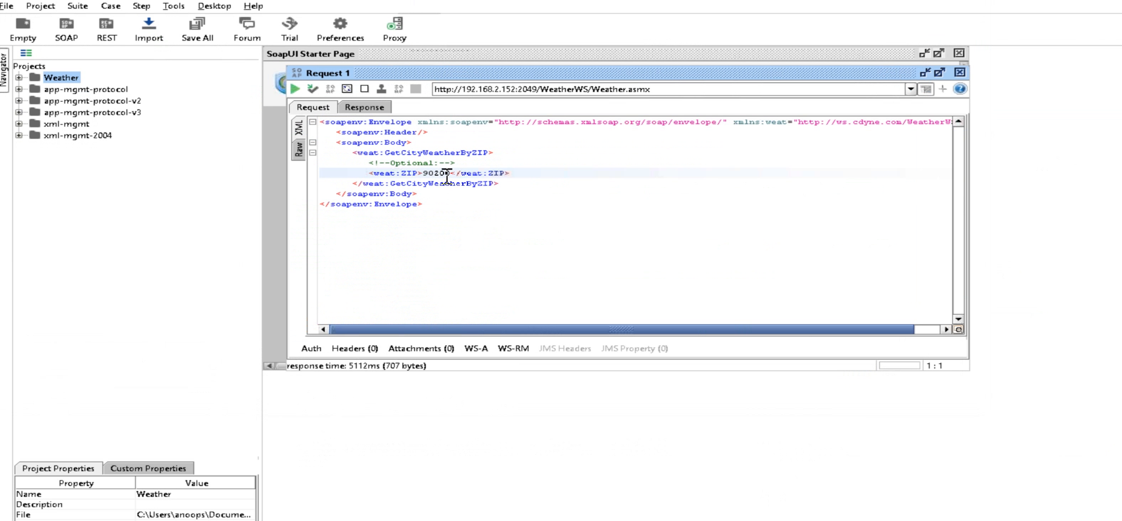
pyautogui.press('BackSpace')
pyautogui.hotkey('alt', 'Return')
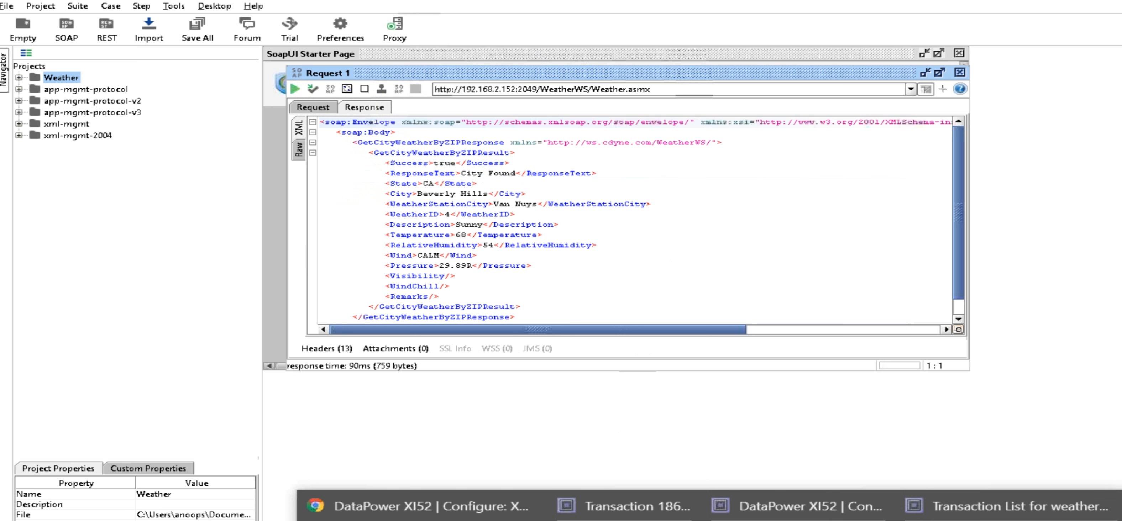
# Switch to DataPower's probe, refresh the transaction list, compare the inbound and outbound URLs of both Weather.asmx requests, and return to SoapUI
pyautogui.click(980, 505)
pyautogui.click(40, 90)
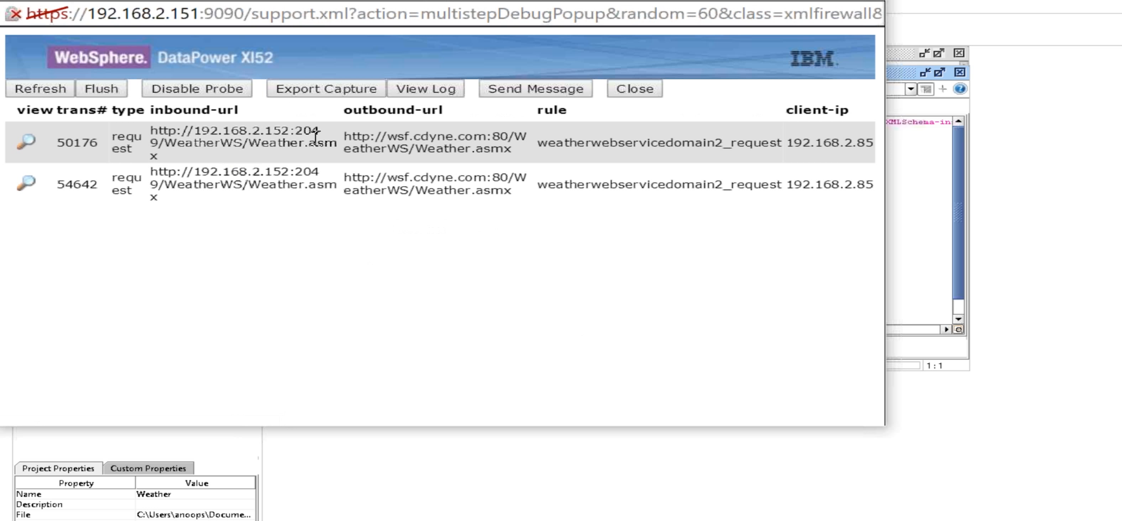
pyautogui.moveTo(152, 129); pyautogui.dragTo(520, 158)
pyautogui.click(361, 139)
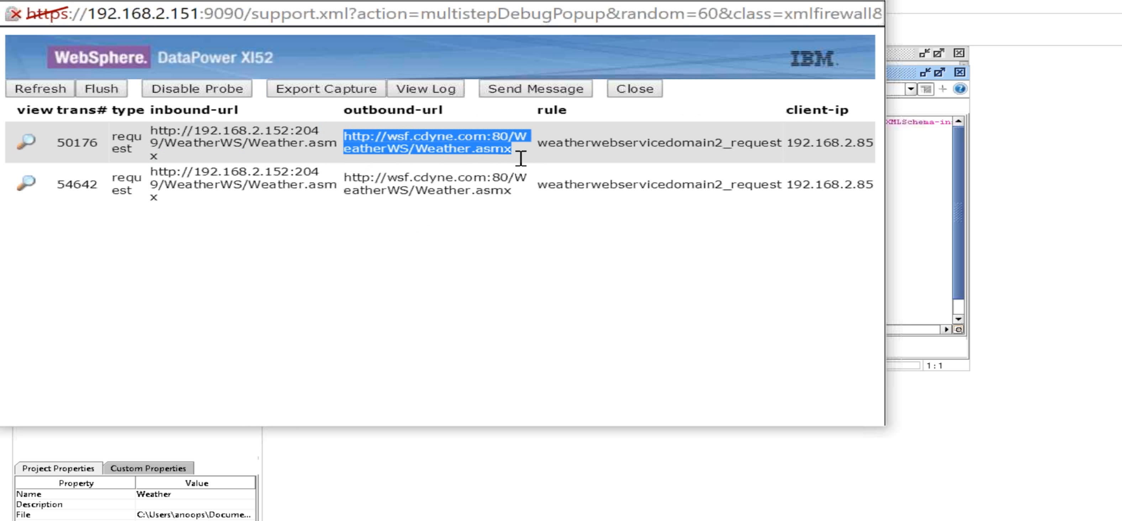
pyautogui.moveTo(152, 172); pyautogui.dragTo(221, 196)
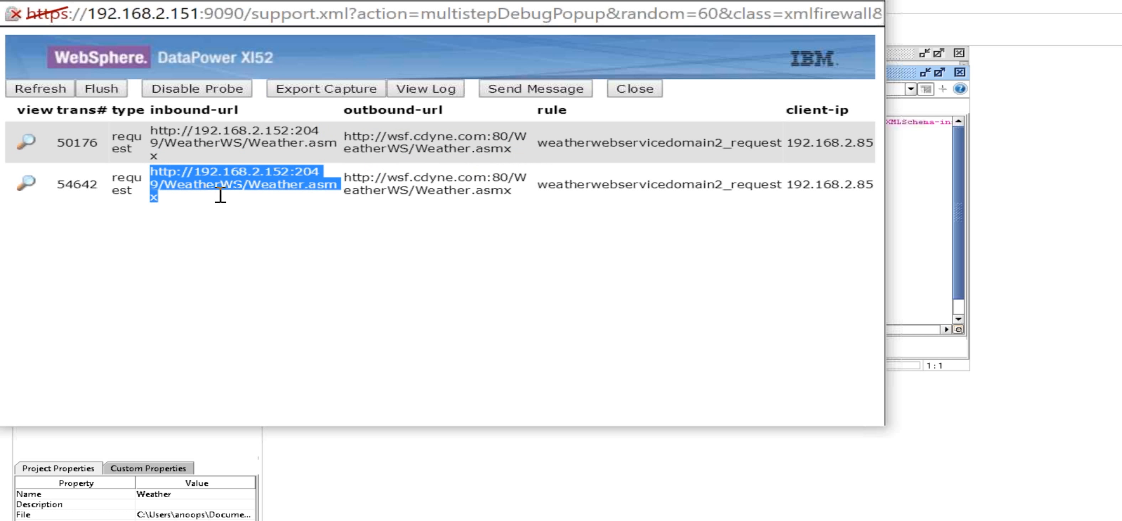
pyautogui.moveTo(345, 177); pyautogui.dragTo(541, 193)
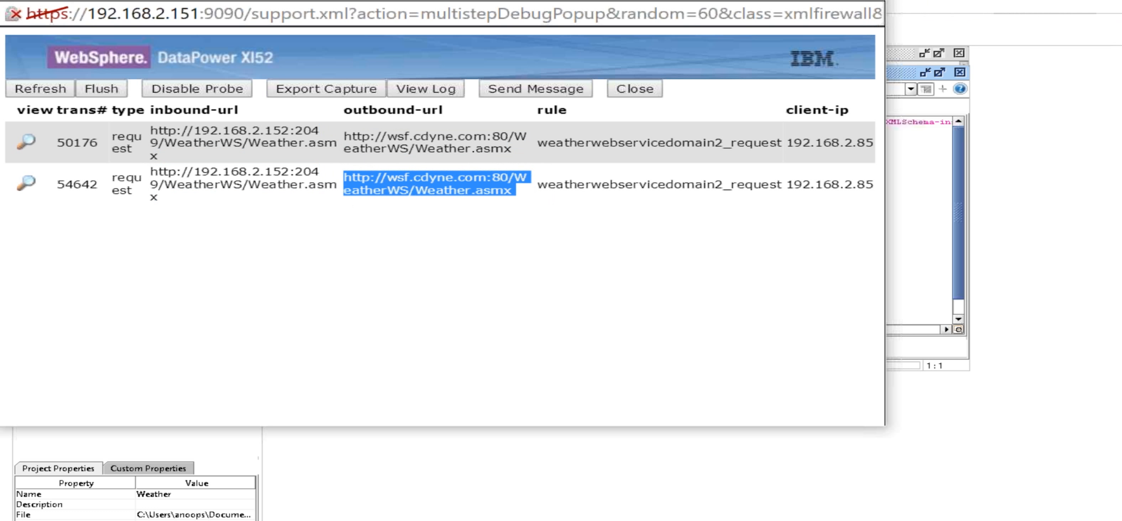
pyautogui.click(869, 1)
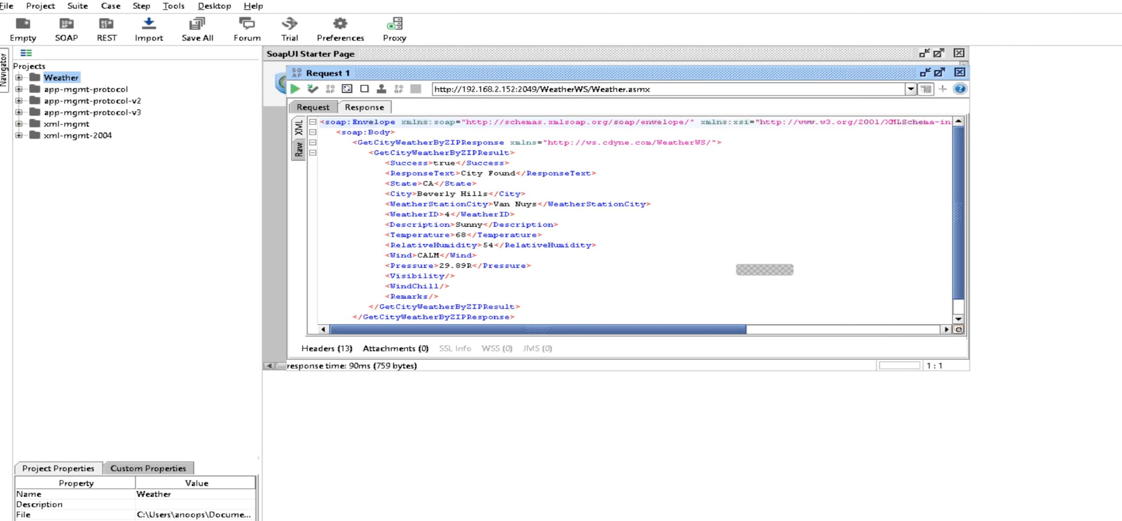
pyautogui.click(708, 329)
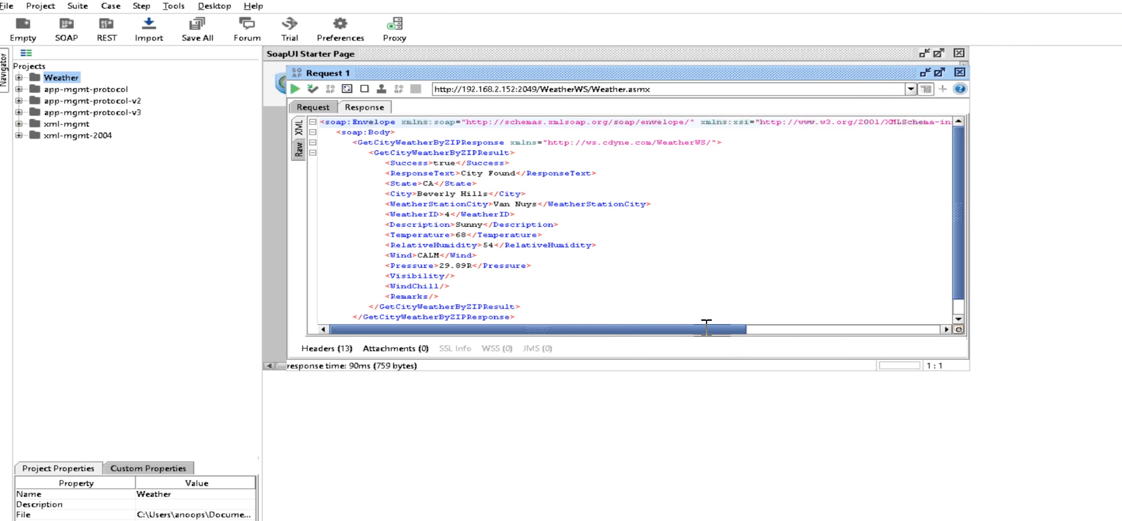